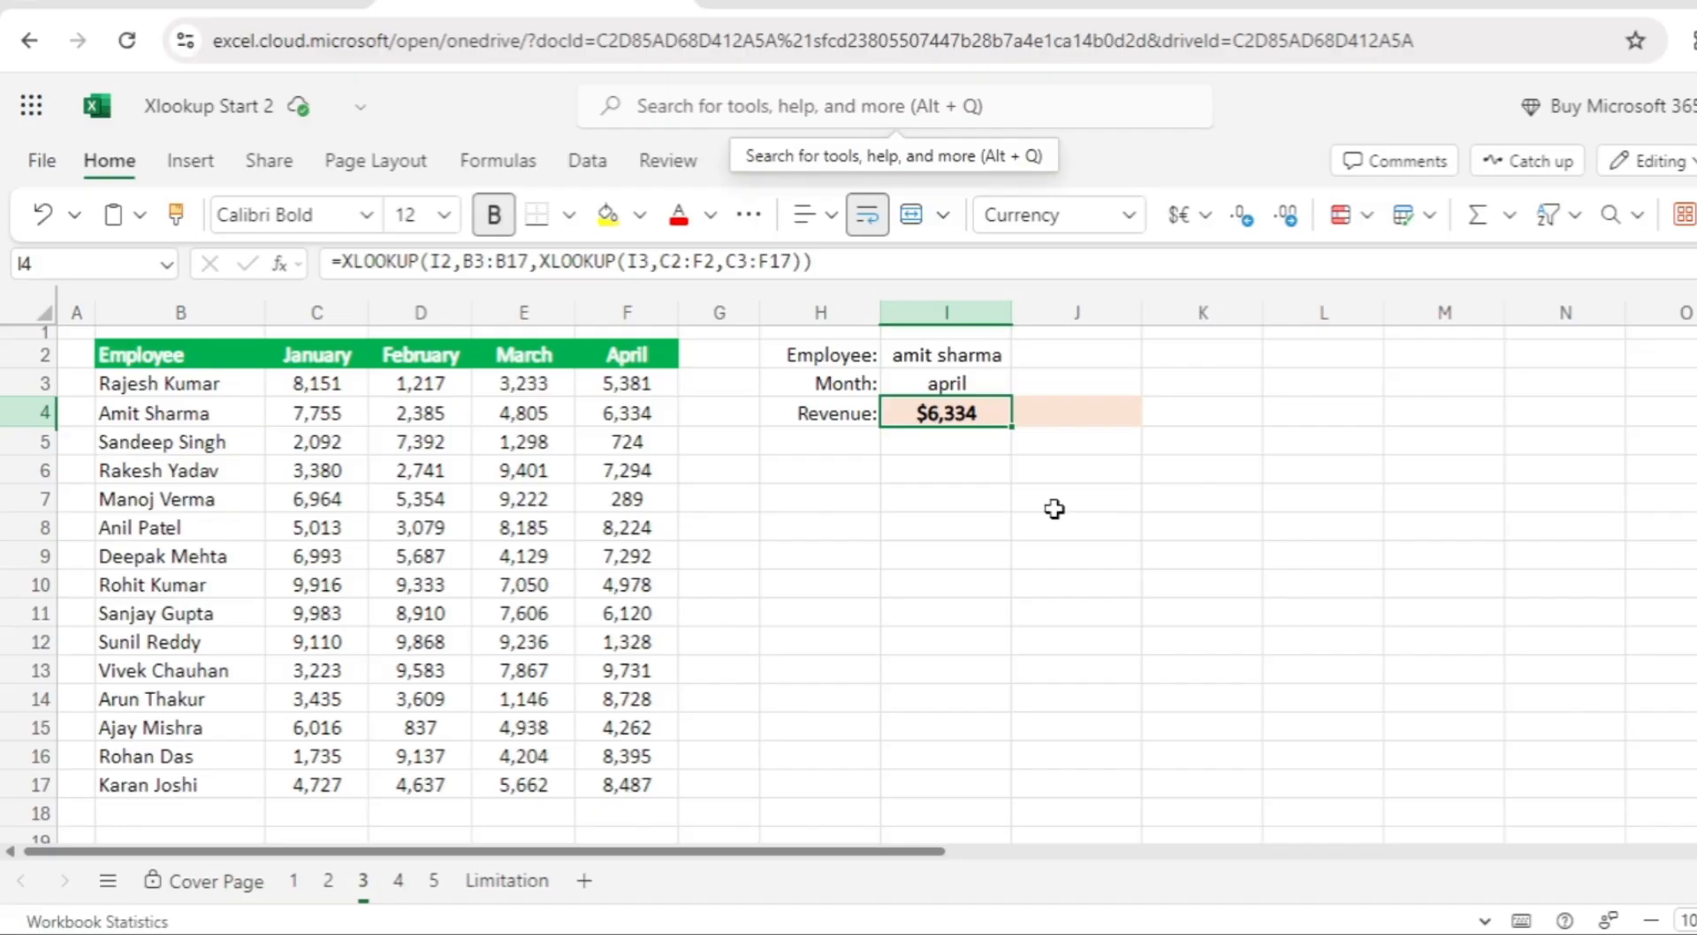
Examine the employee cell I2, the month cell I3 and the nested XLOOKUP formula in revenue cell I4
click(932, 365)
click(933, 381)
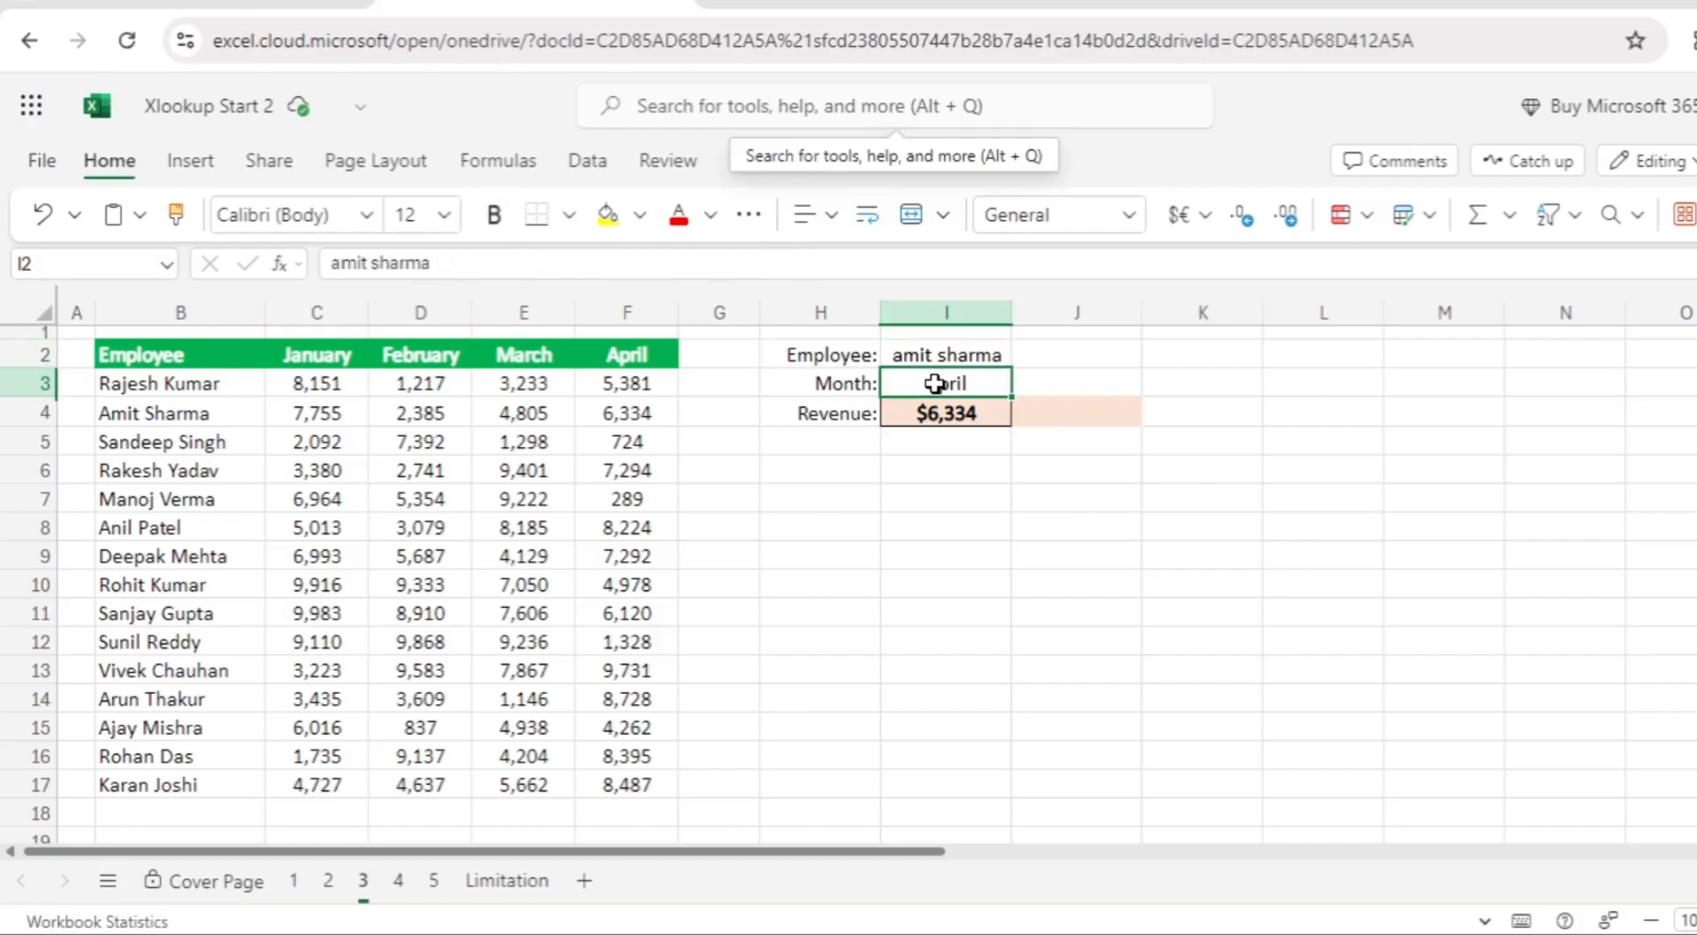
click(948, 415)
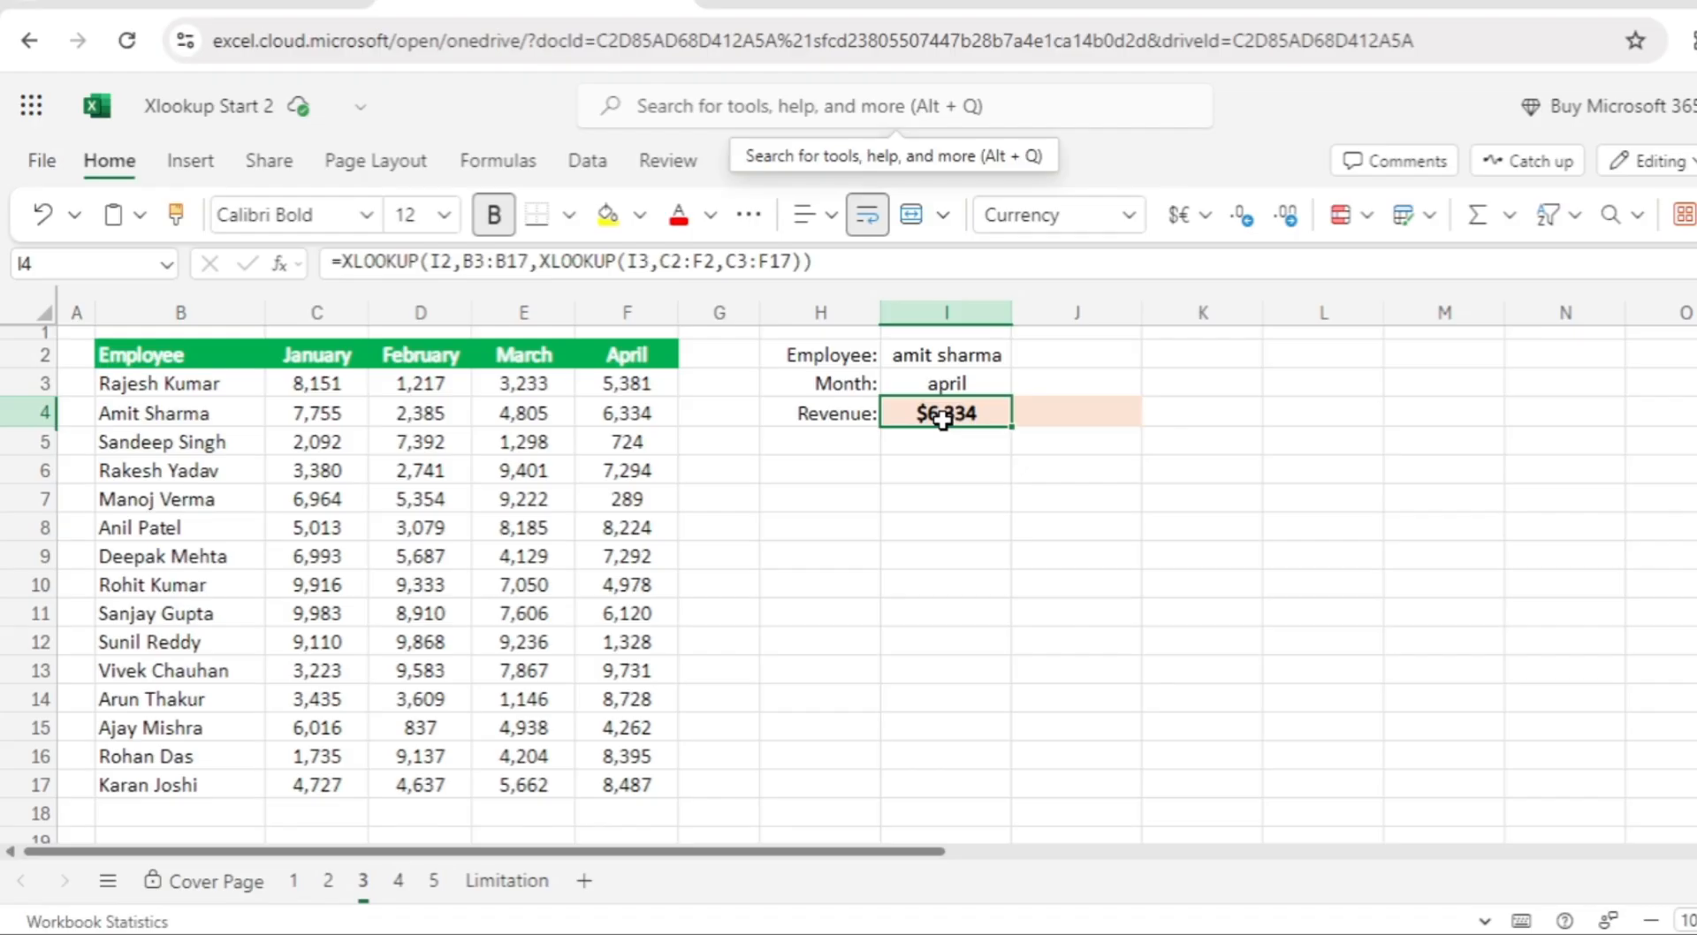
click(947, 386)
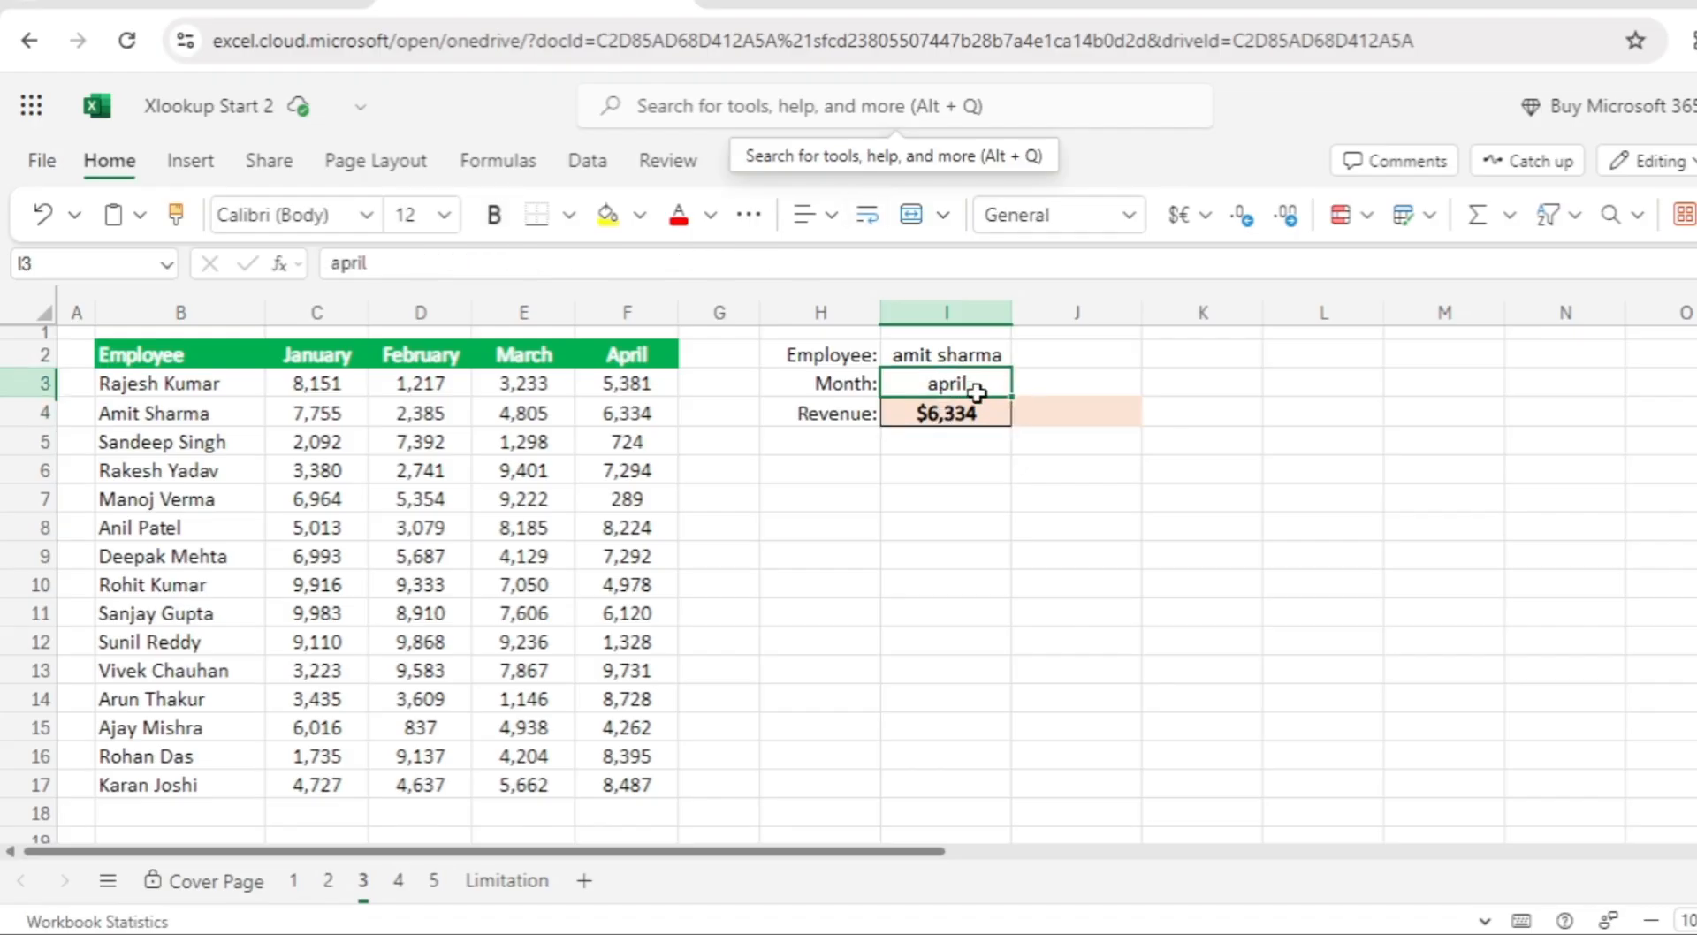
click(943, 356)
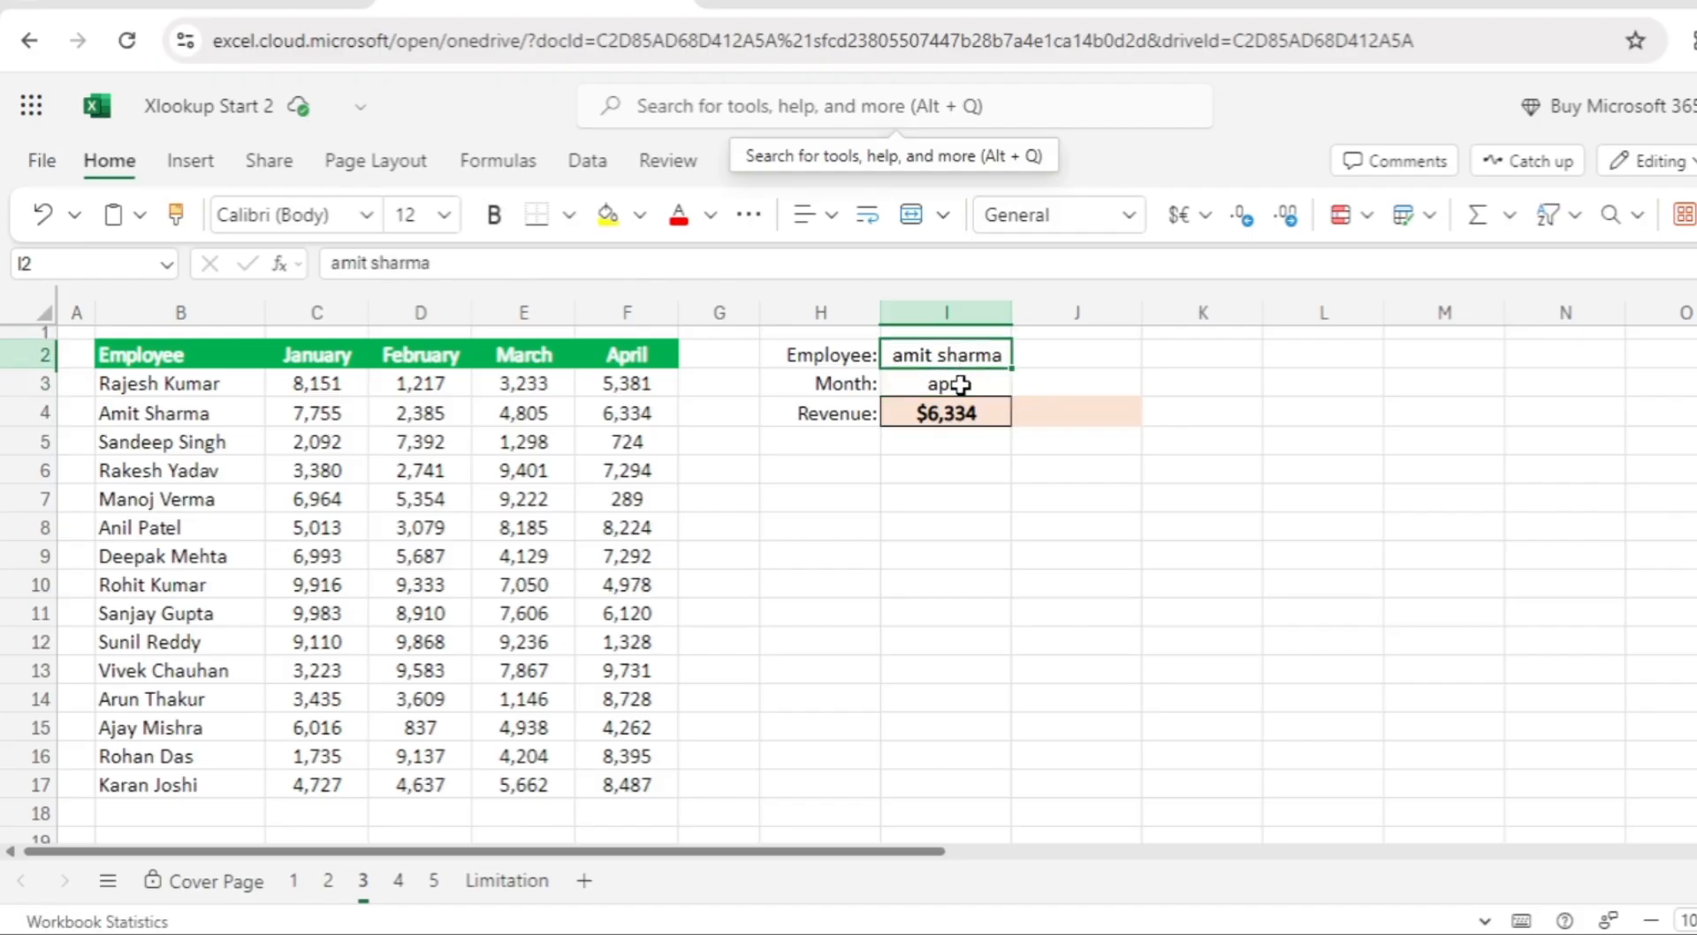
click(960, 388)
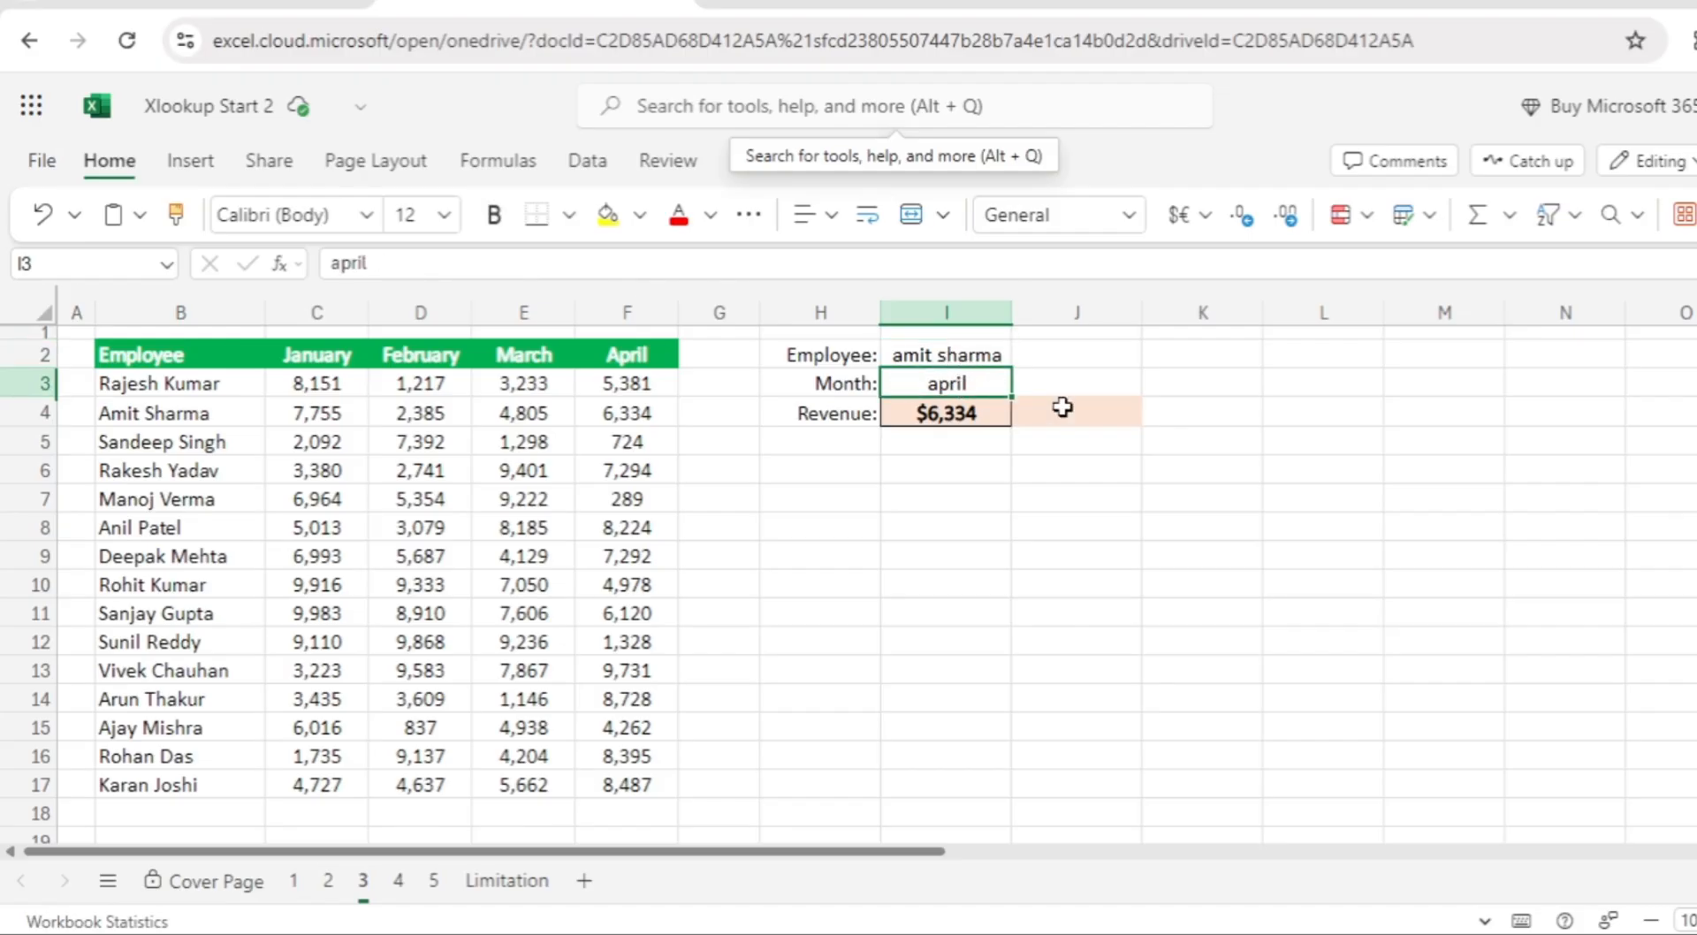
click(932, 417)
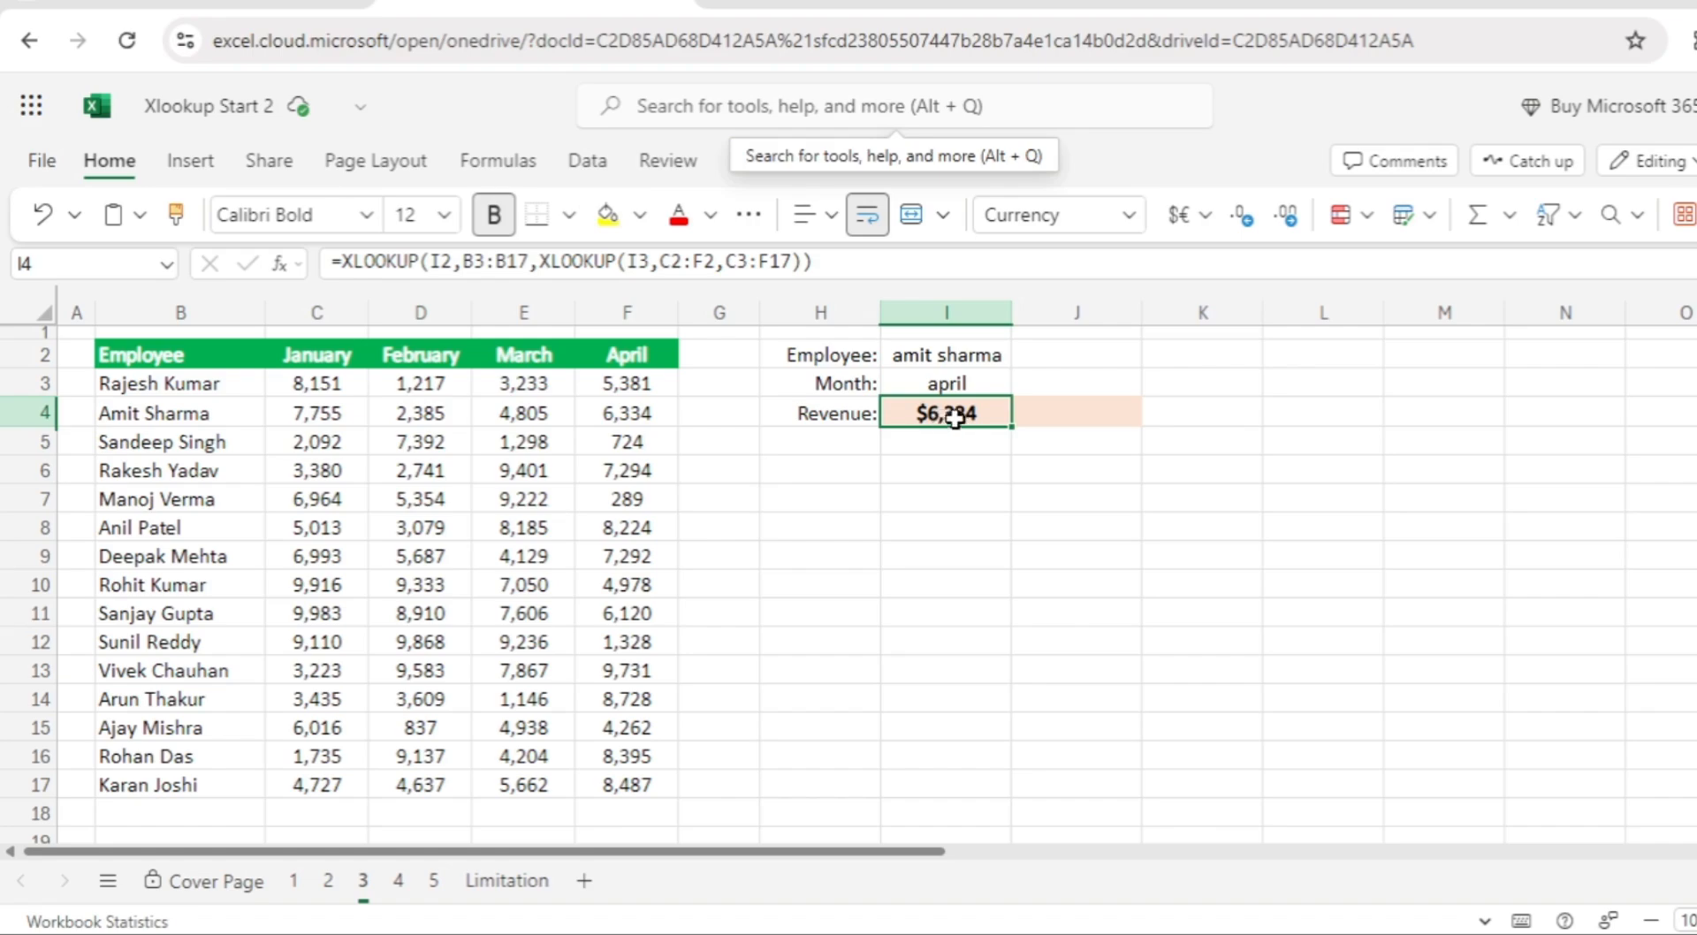
Set the month in I3 to MARCH
click(964, 384)
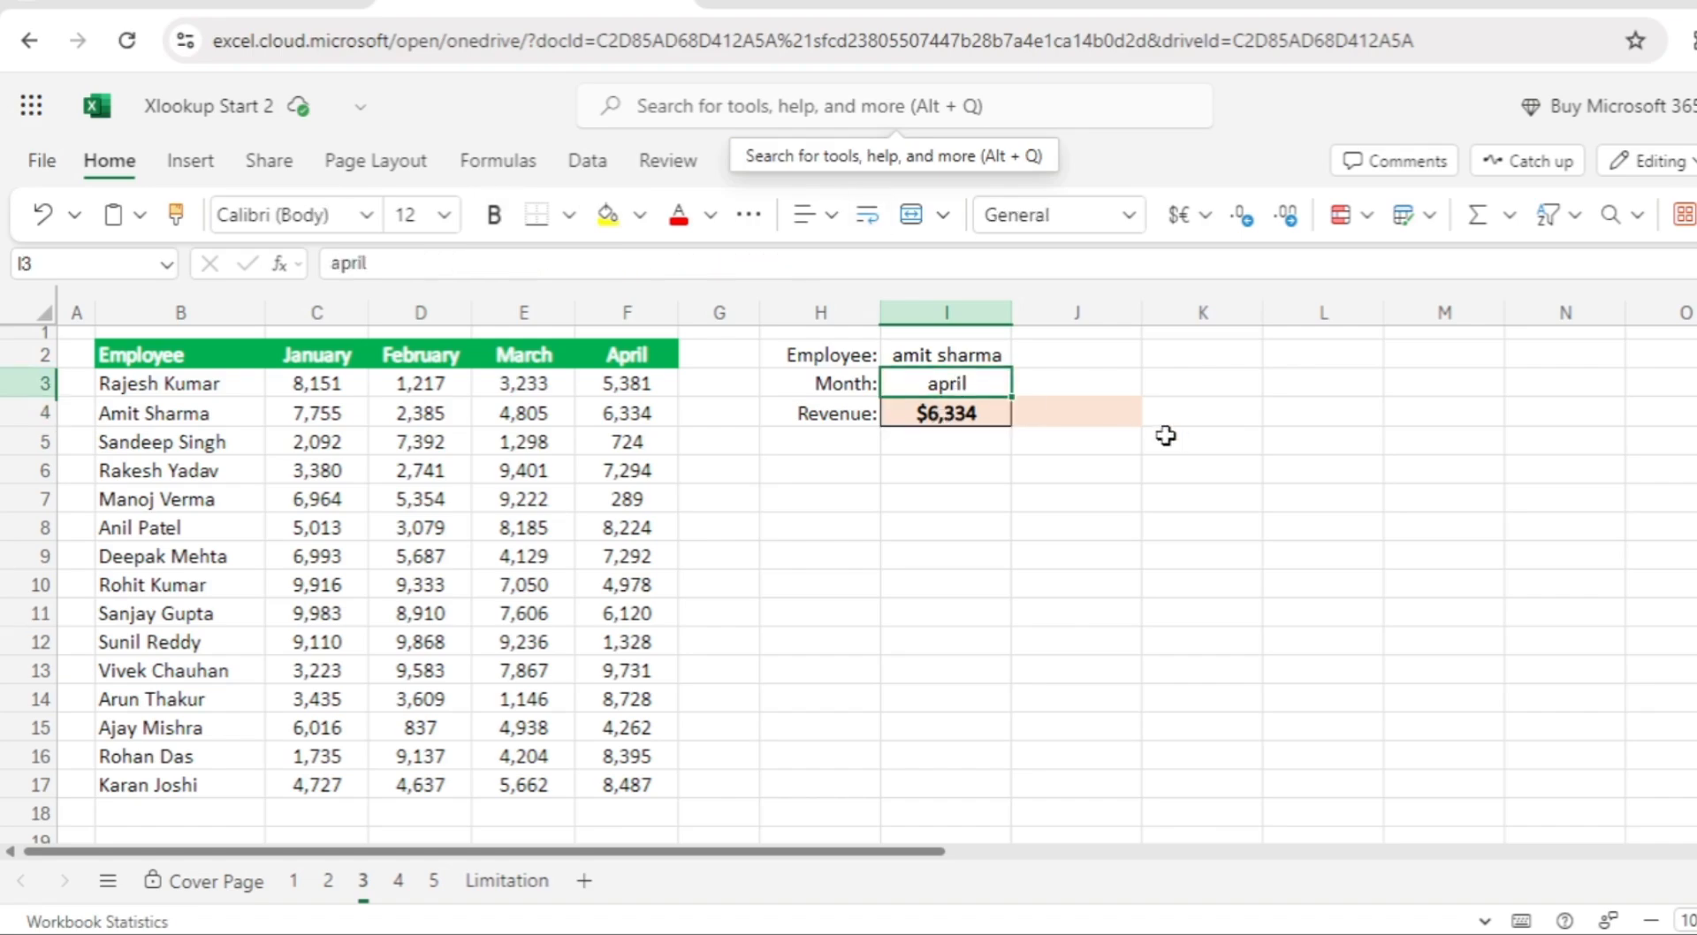
text(MARCH)
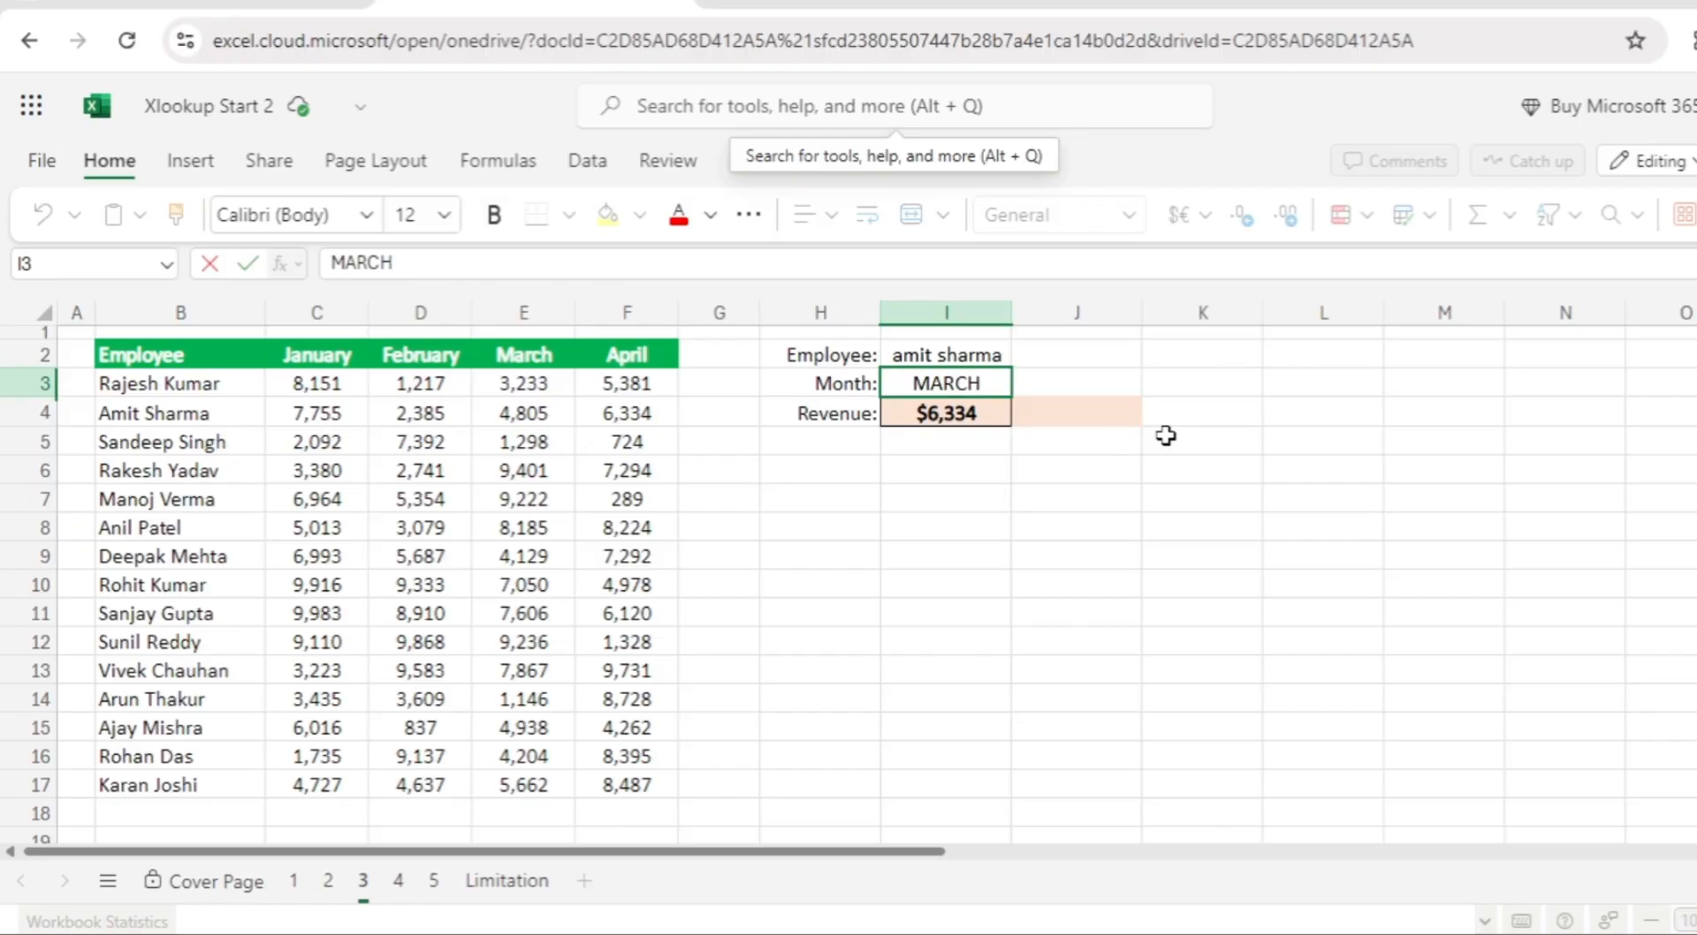
key(Return)
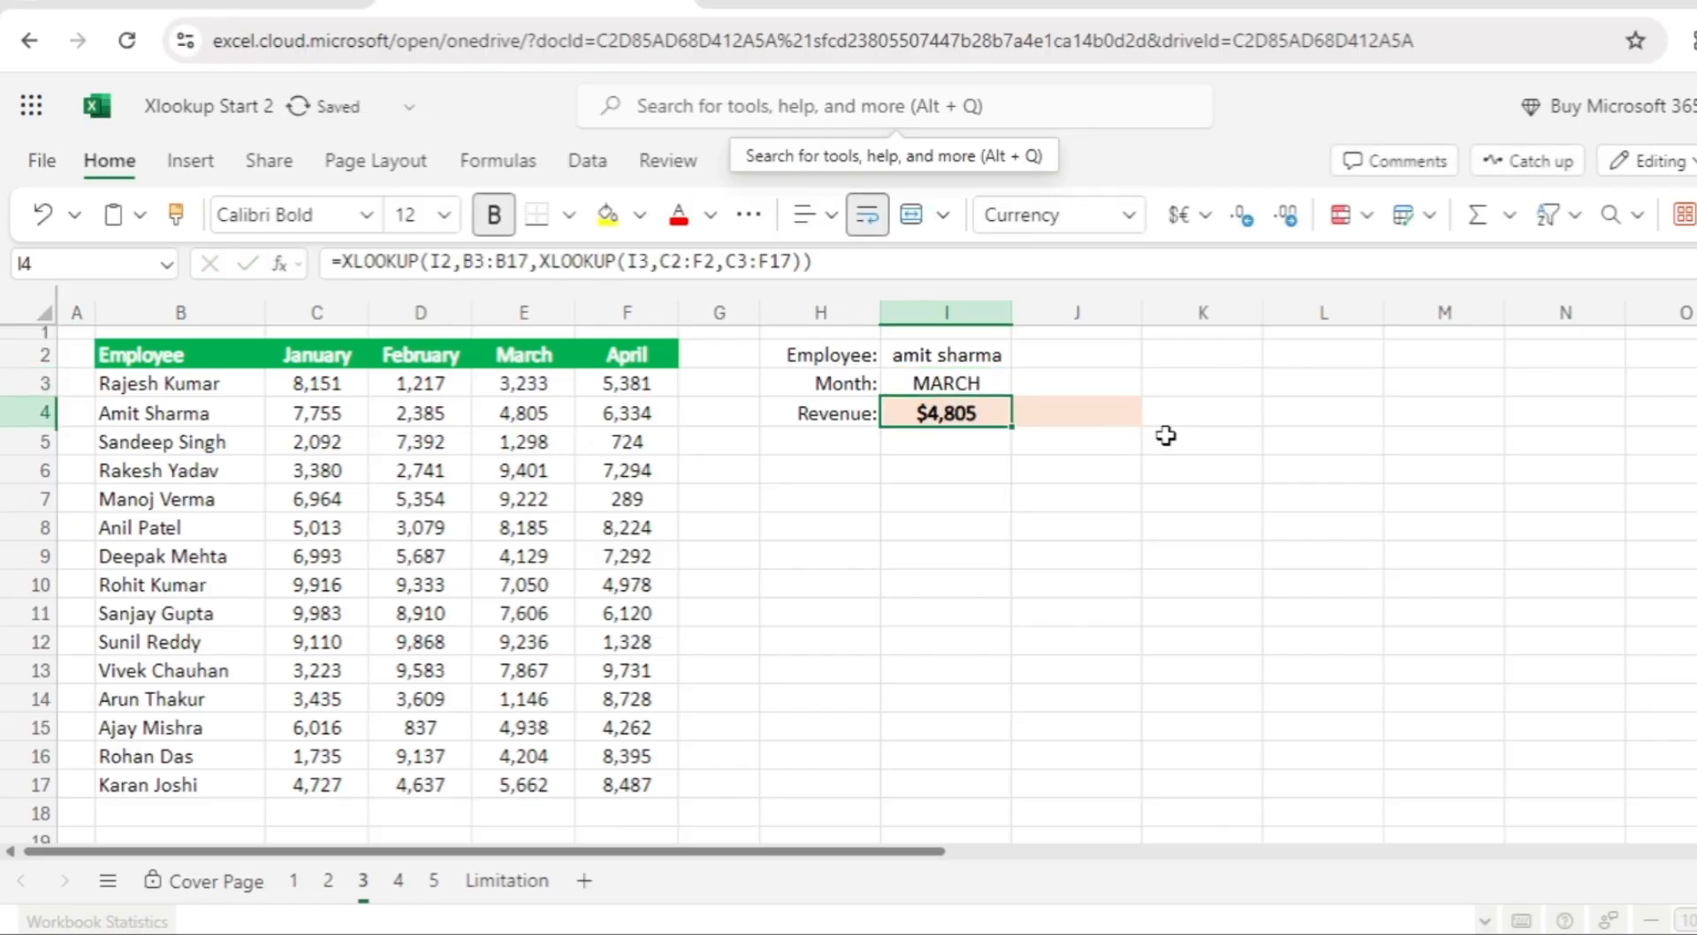
Re-enter the same employee's full name in uppercase in cell I2
key(Up)
key(Up)
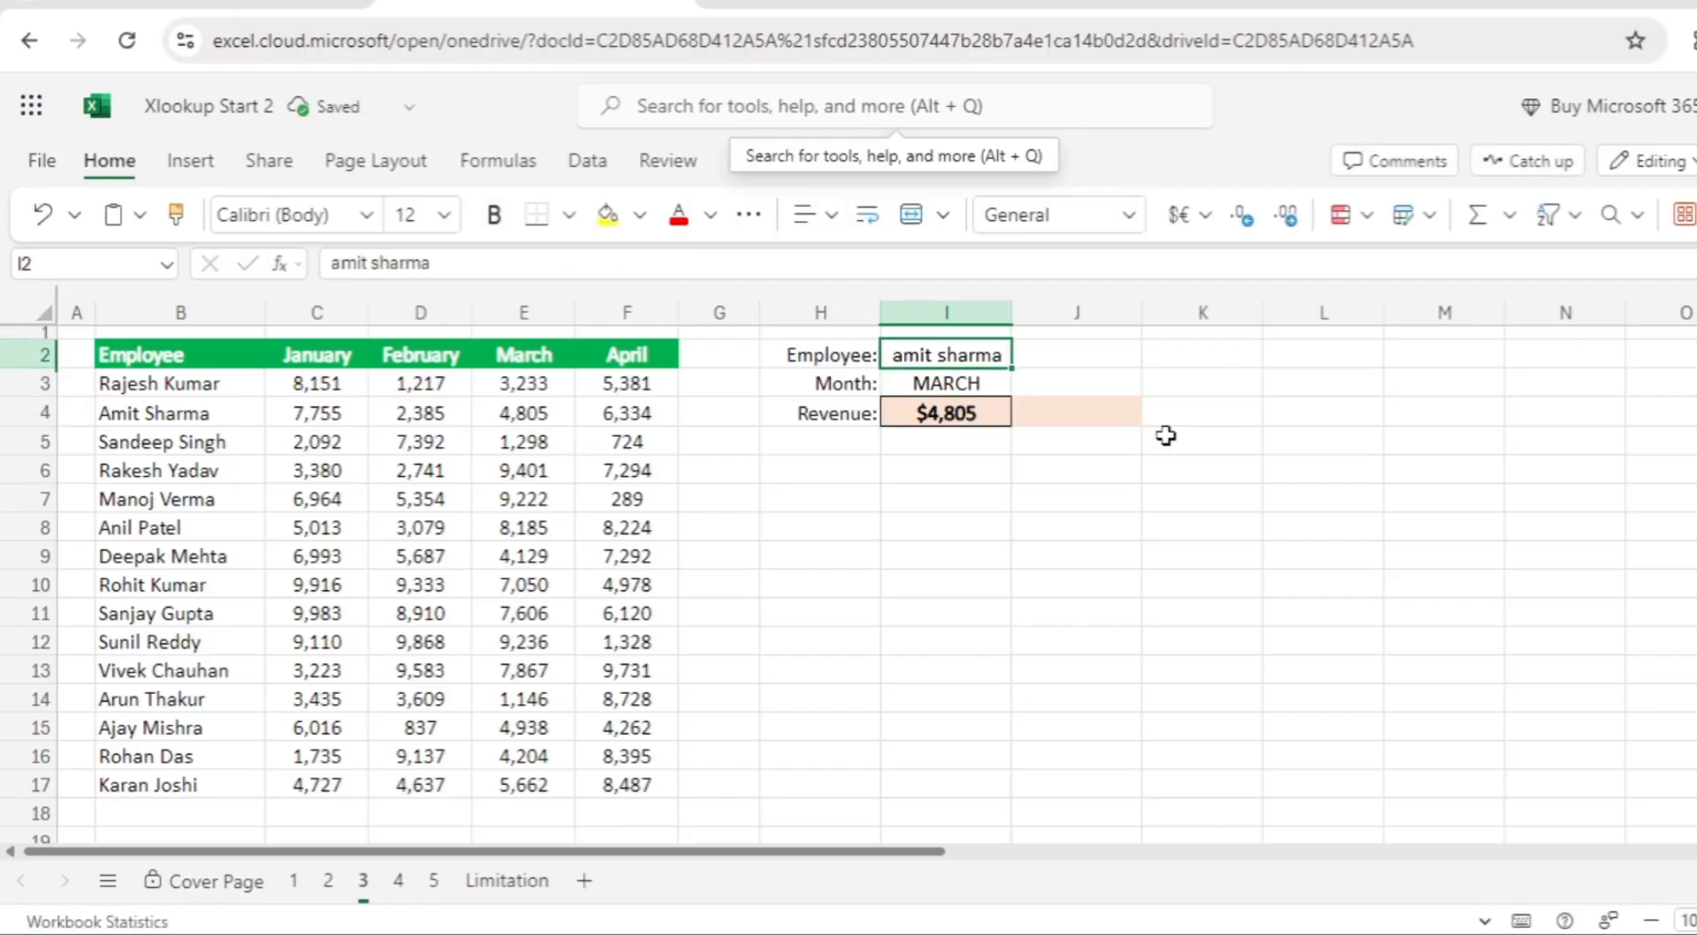
text(AM)
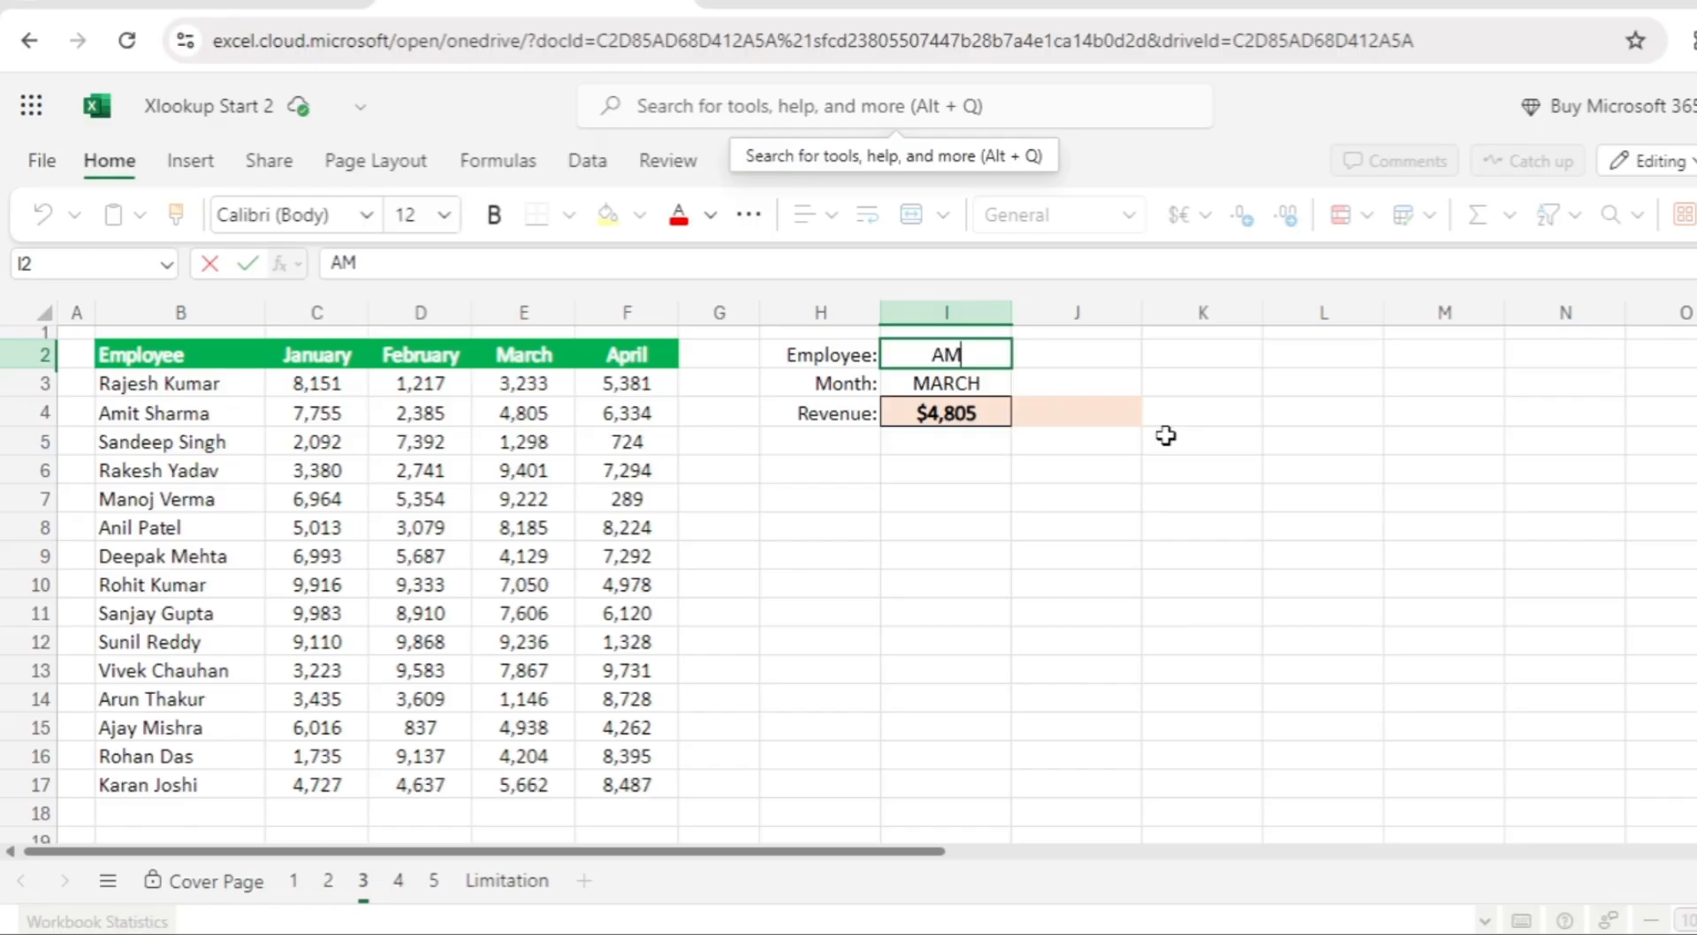
text(IT SHARMA)
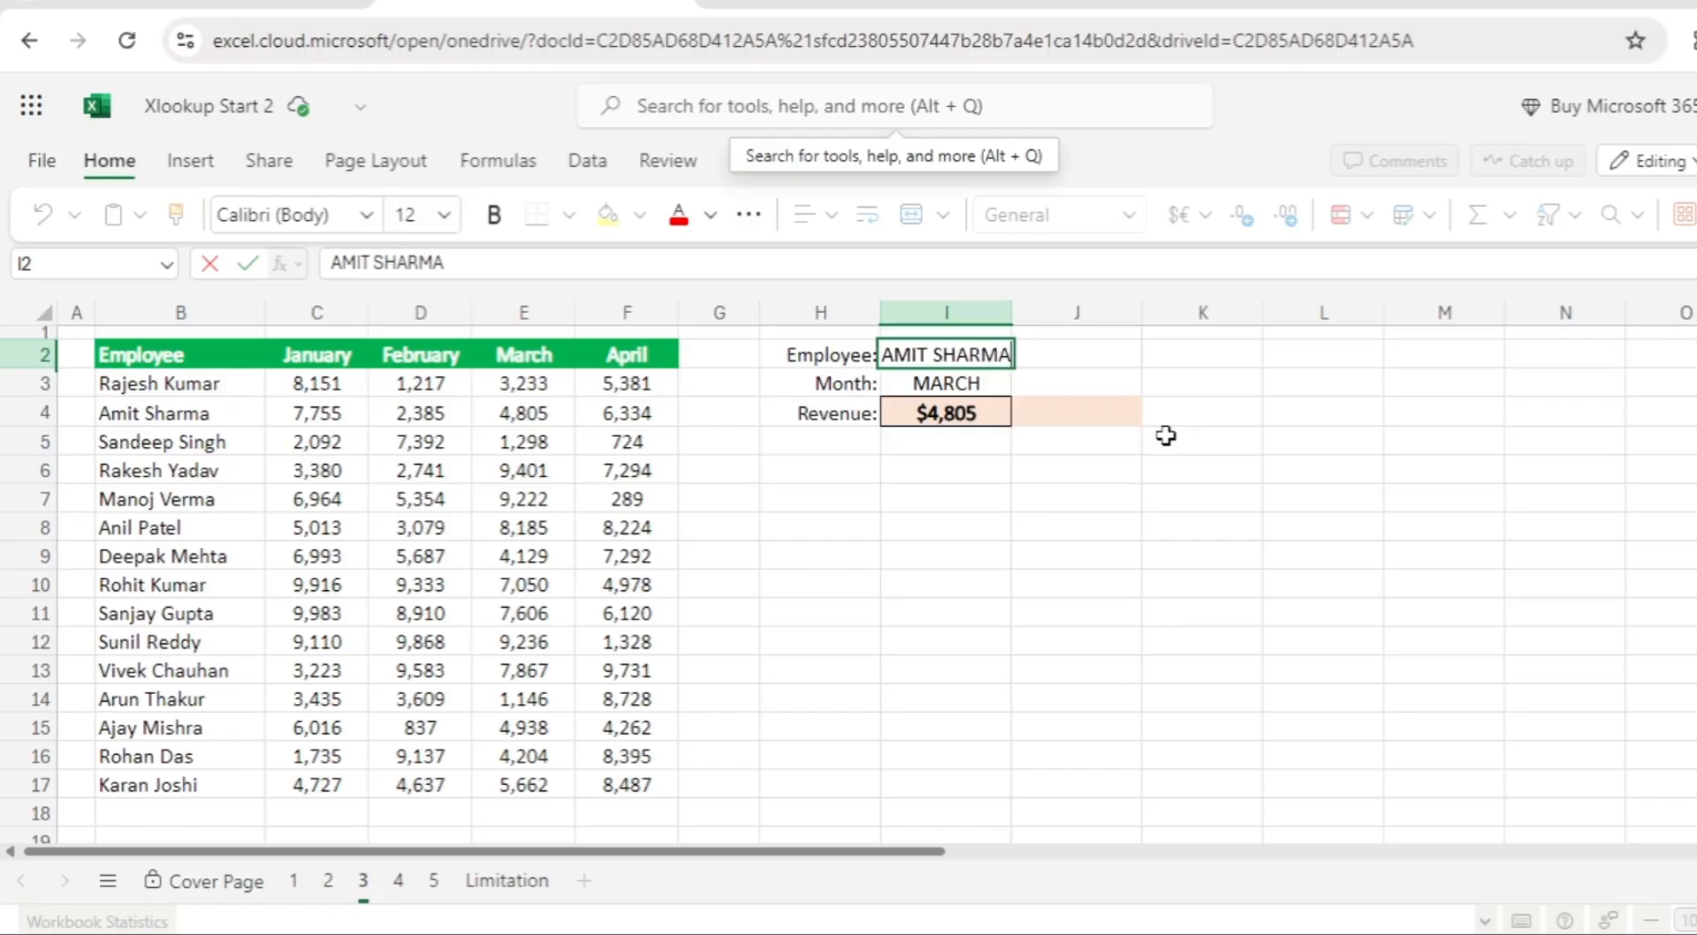
key(Return)
key(Up)
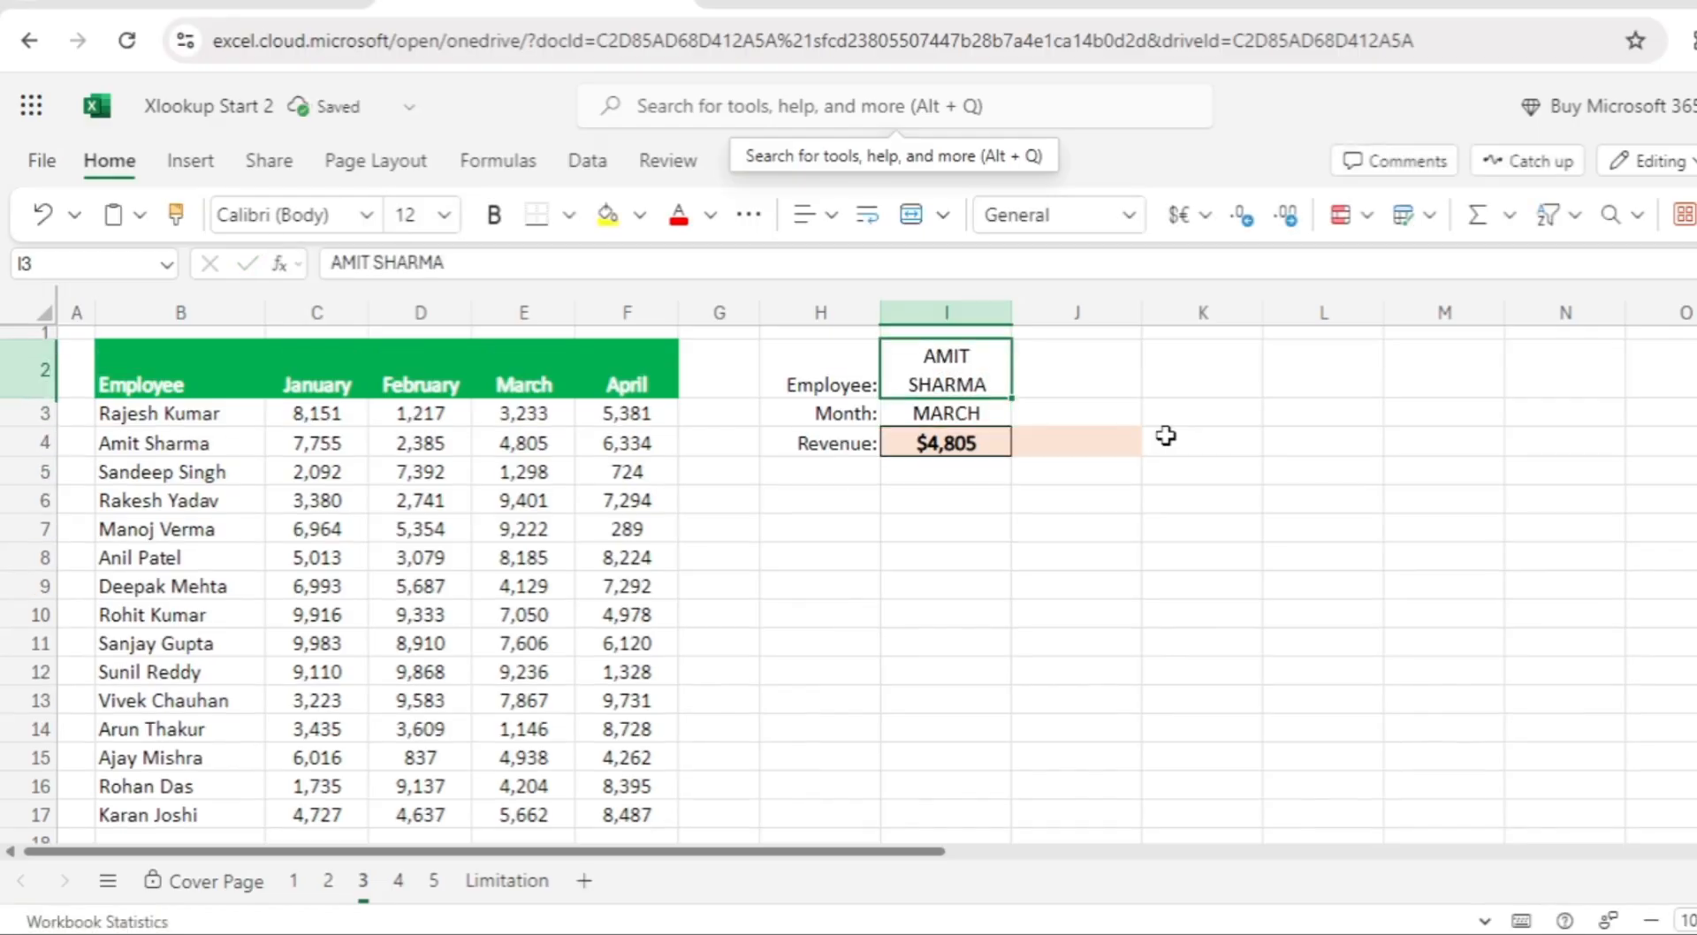
key(Down)
key(Up)
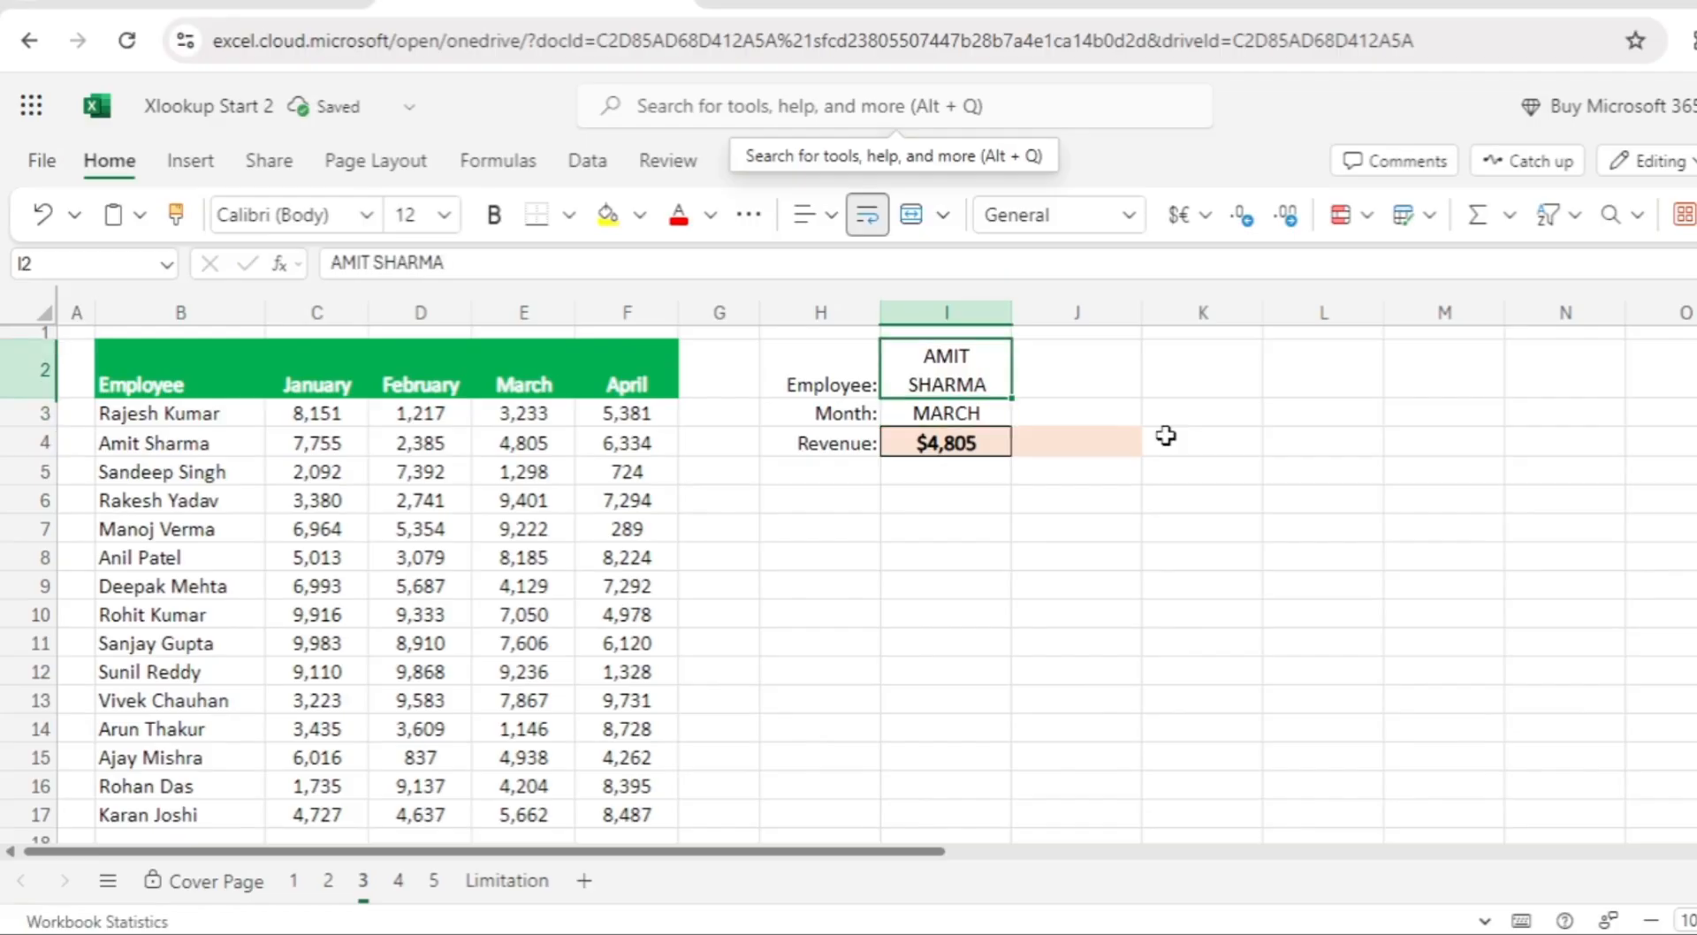
Review the ranges used by the nested XLOOKUP formula in revenue cell I4 and clear the formula
key(Down)
key(Down)
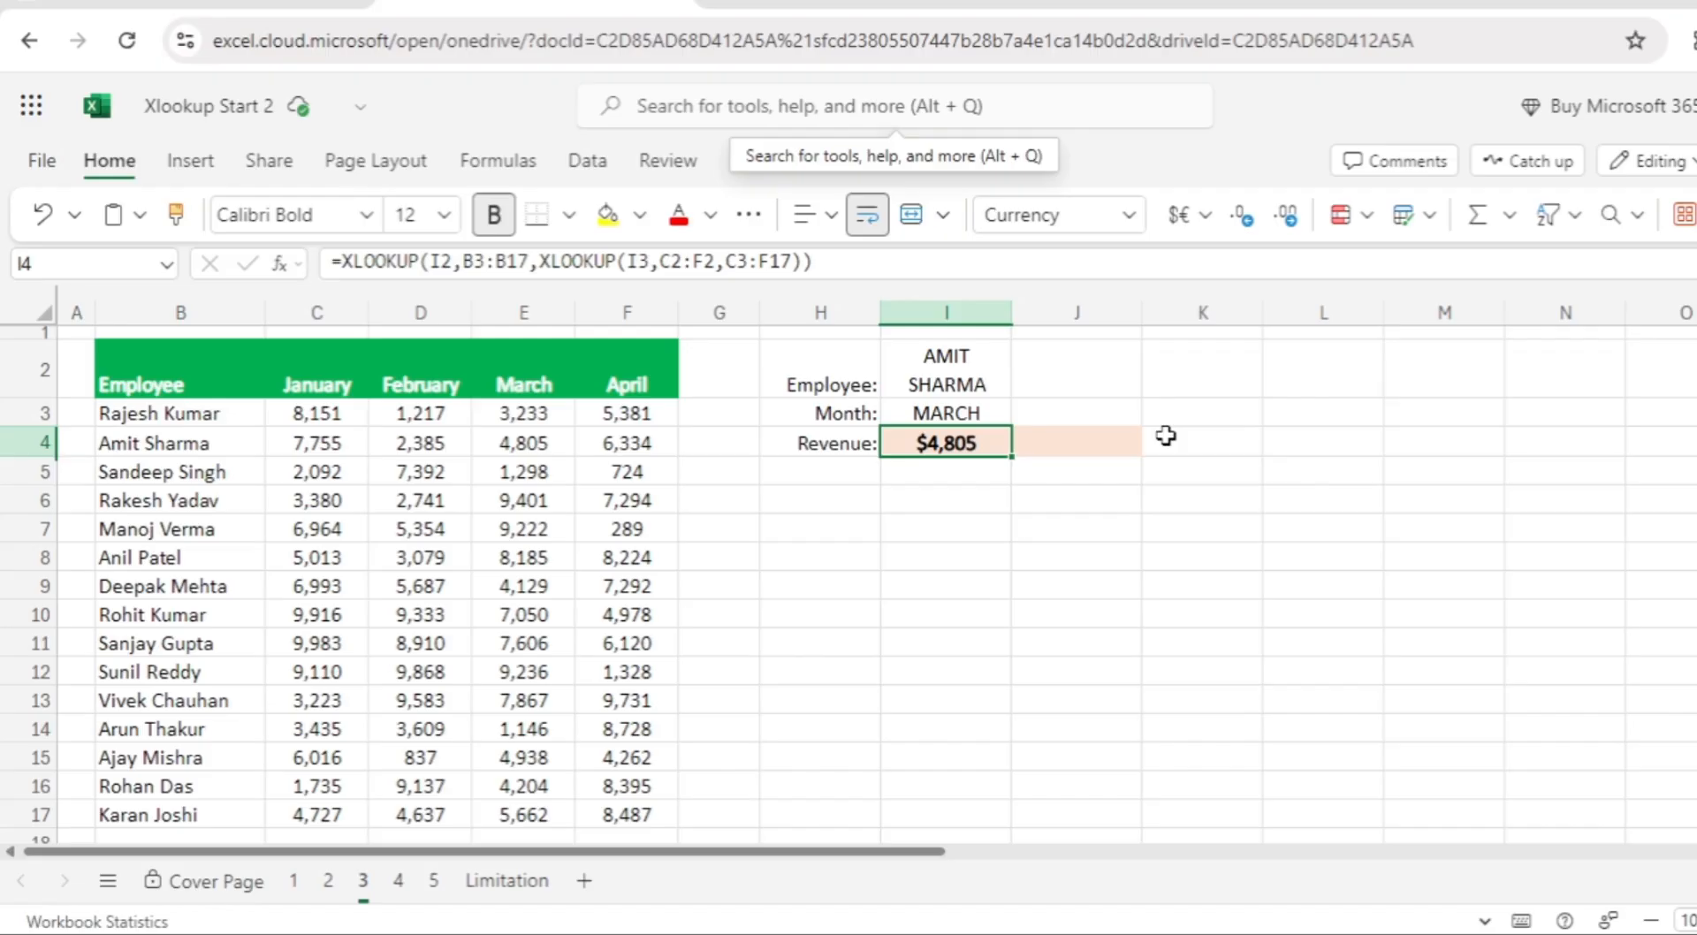
key(F2)
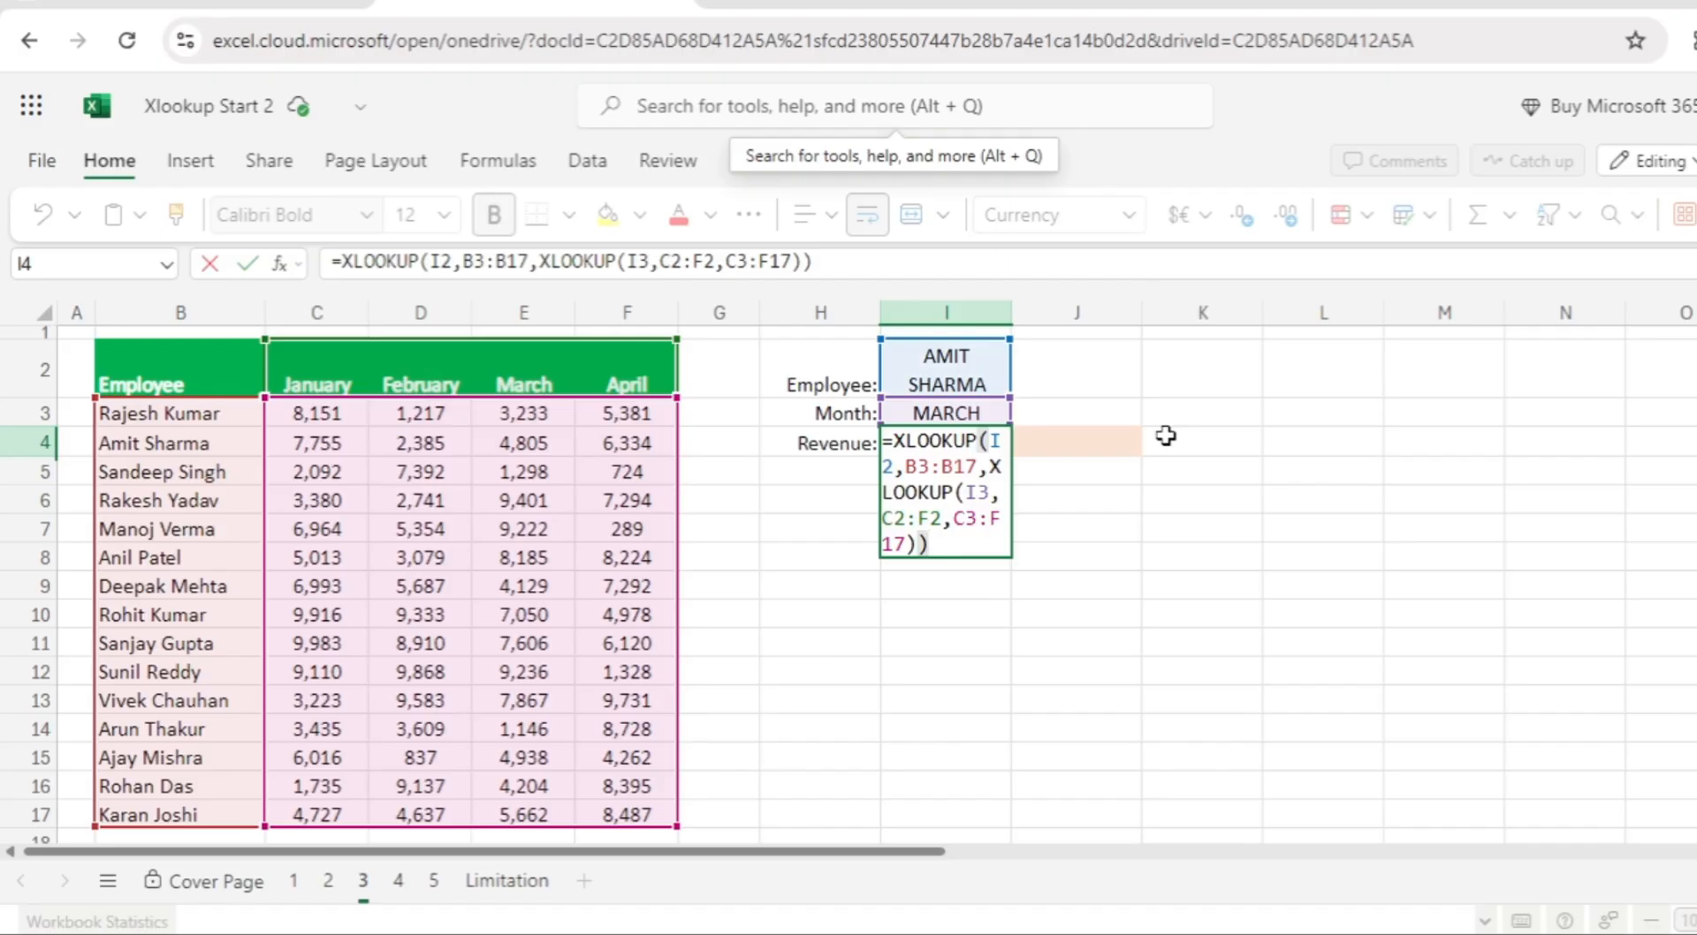
key(Escape)
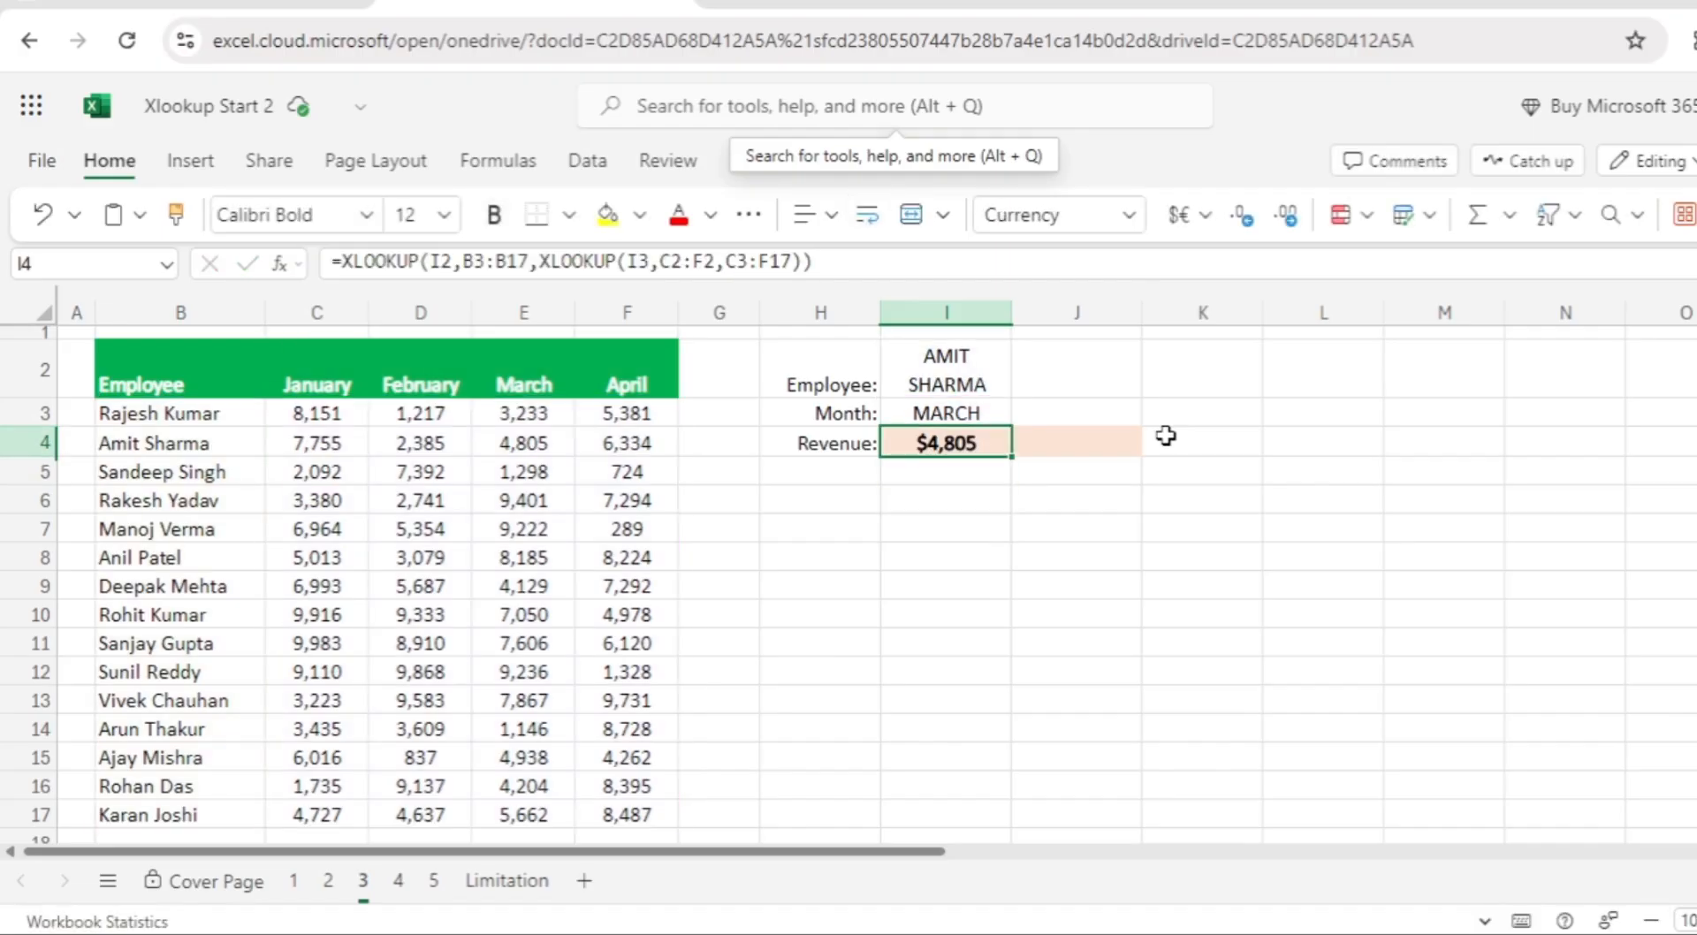
key(Delete)
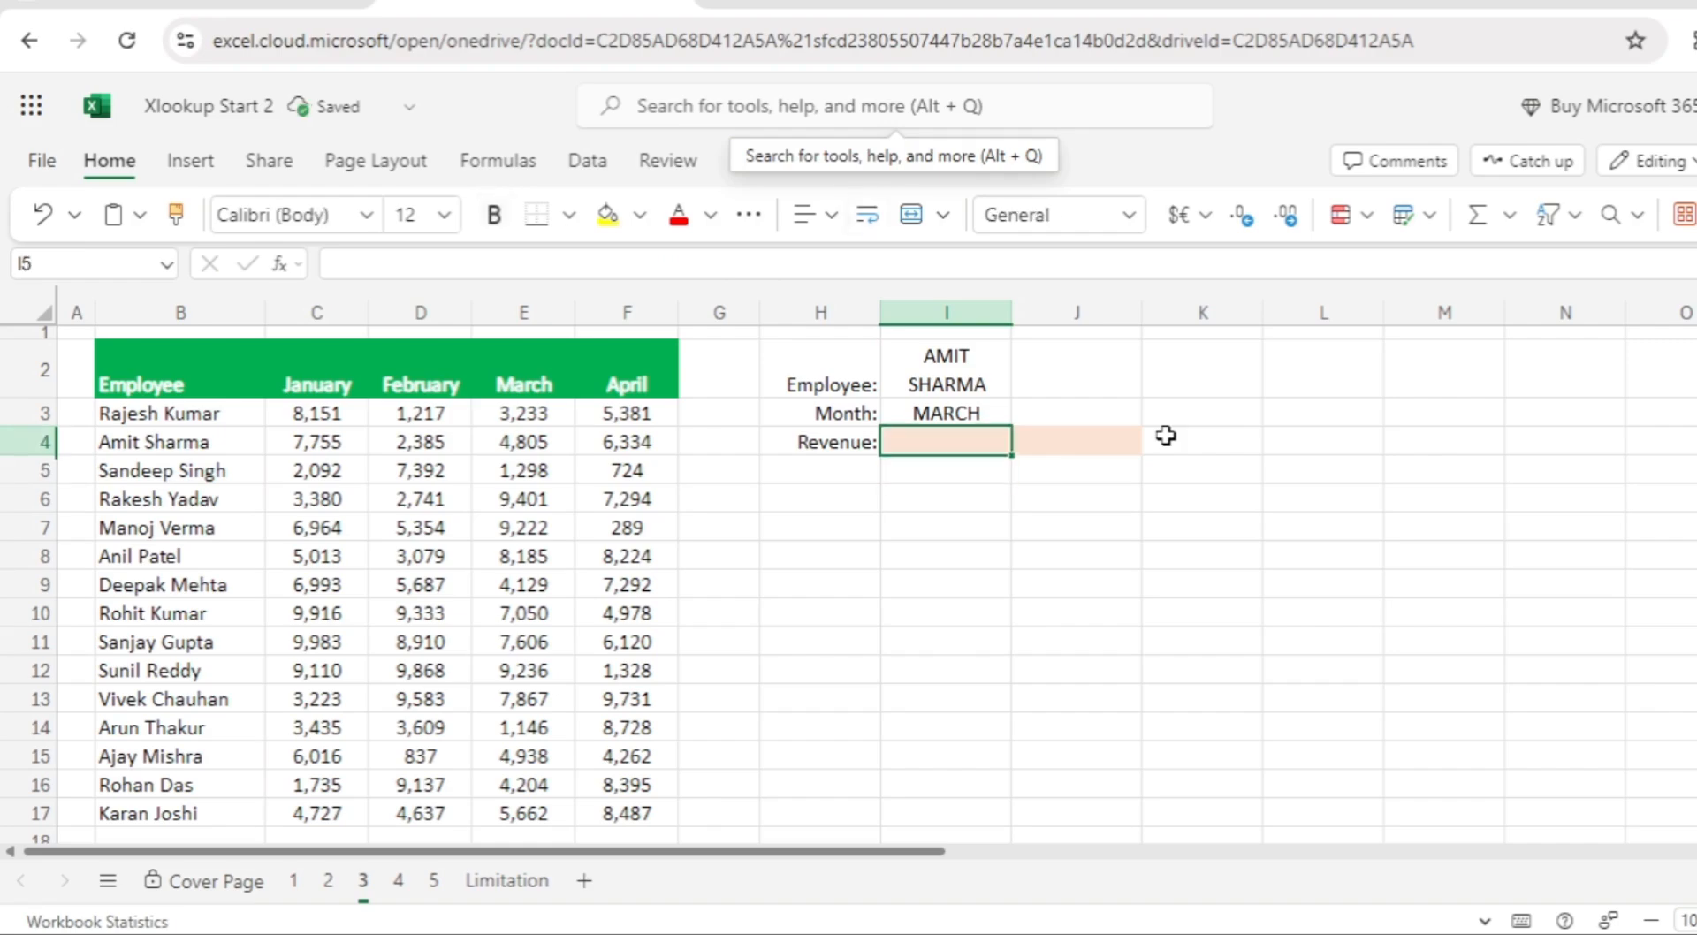
Start an XLOOKUP formula in revenue cell I4 with the employee cell I2 as the lookup value
text(=XLO)
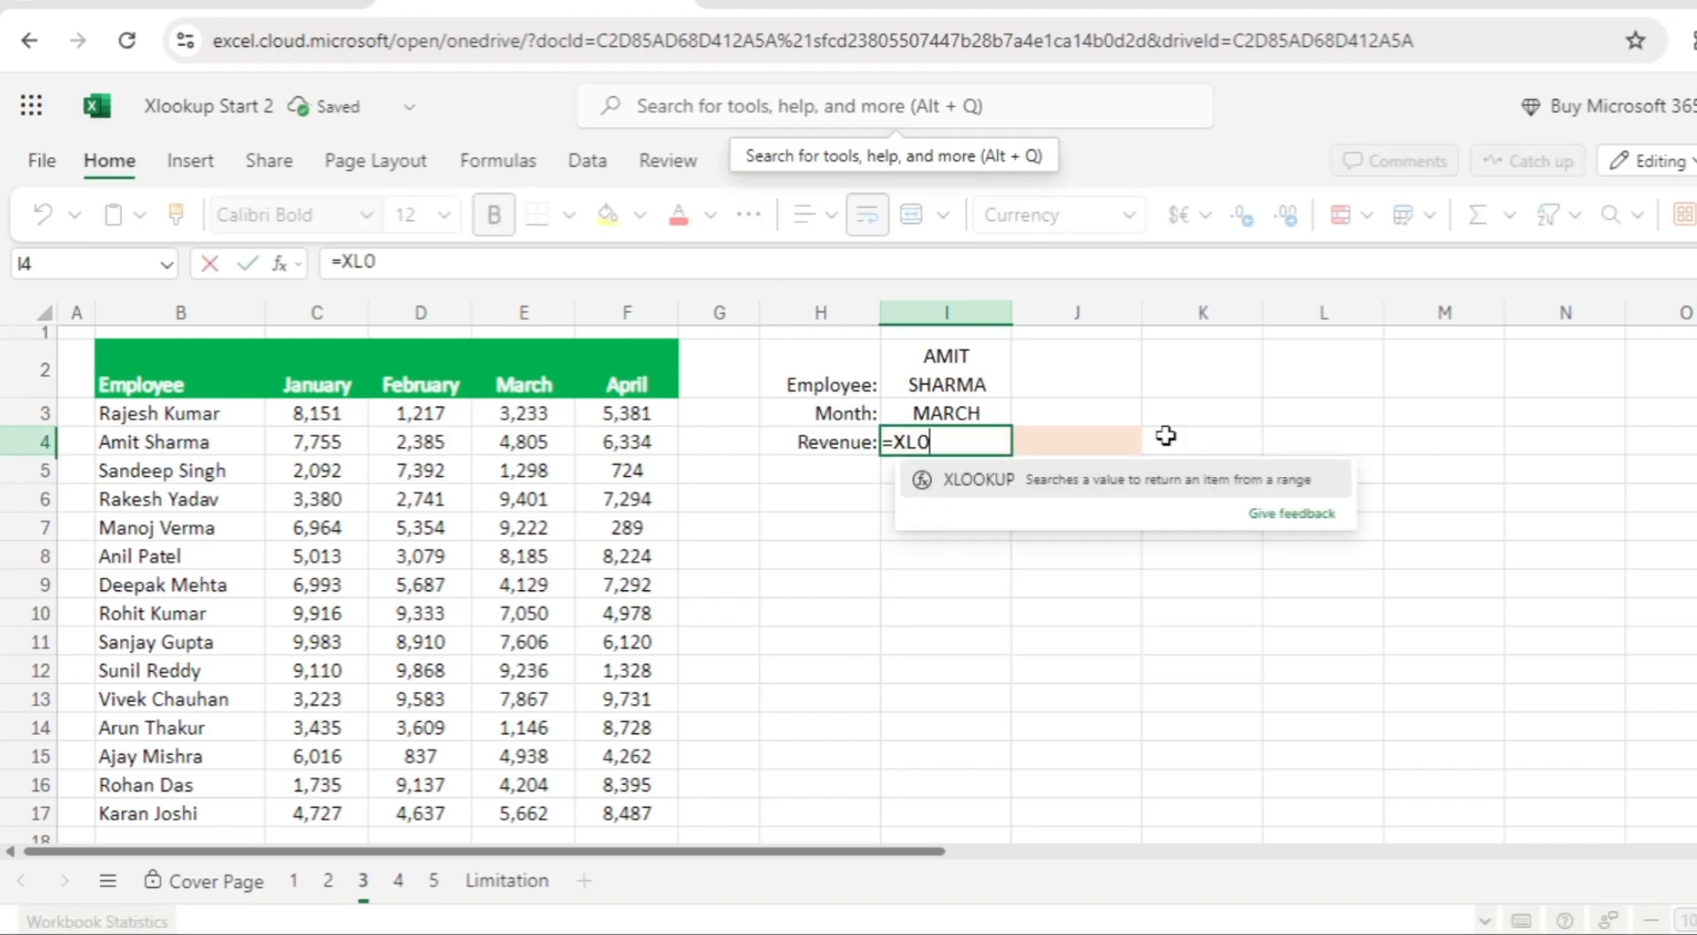
key(Tab)
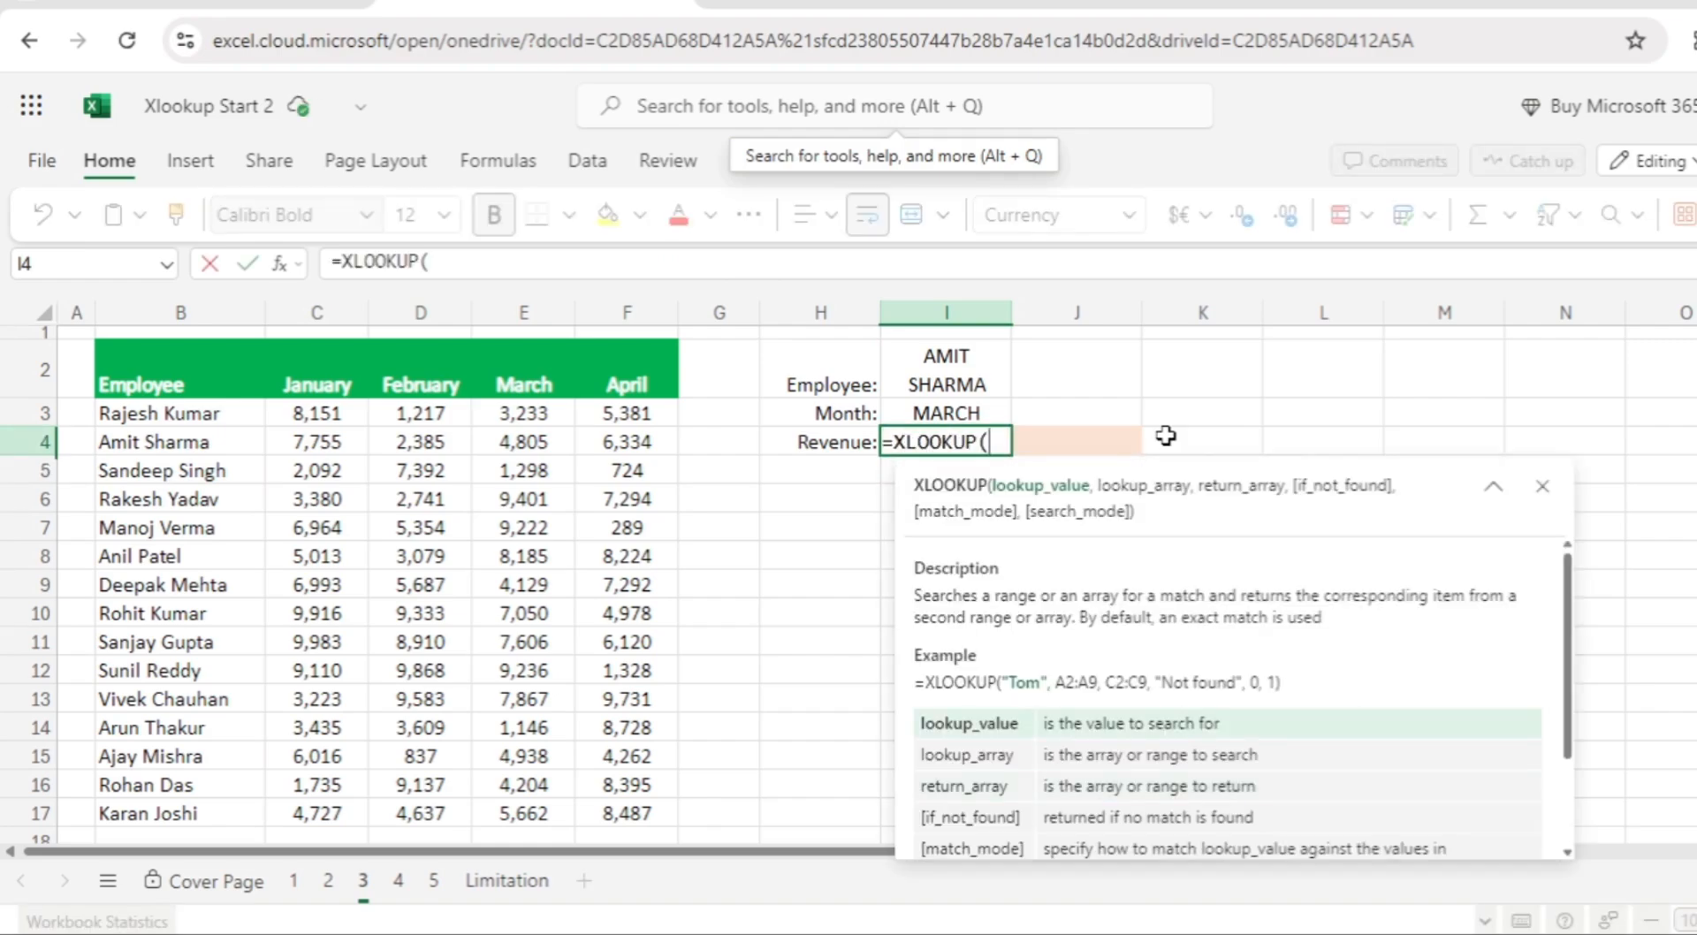
key(Up)
key(Up)
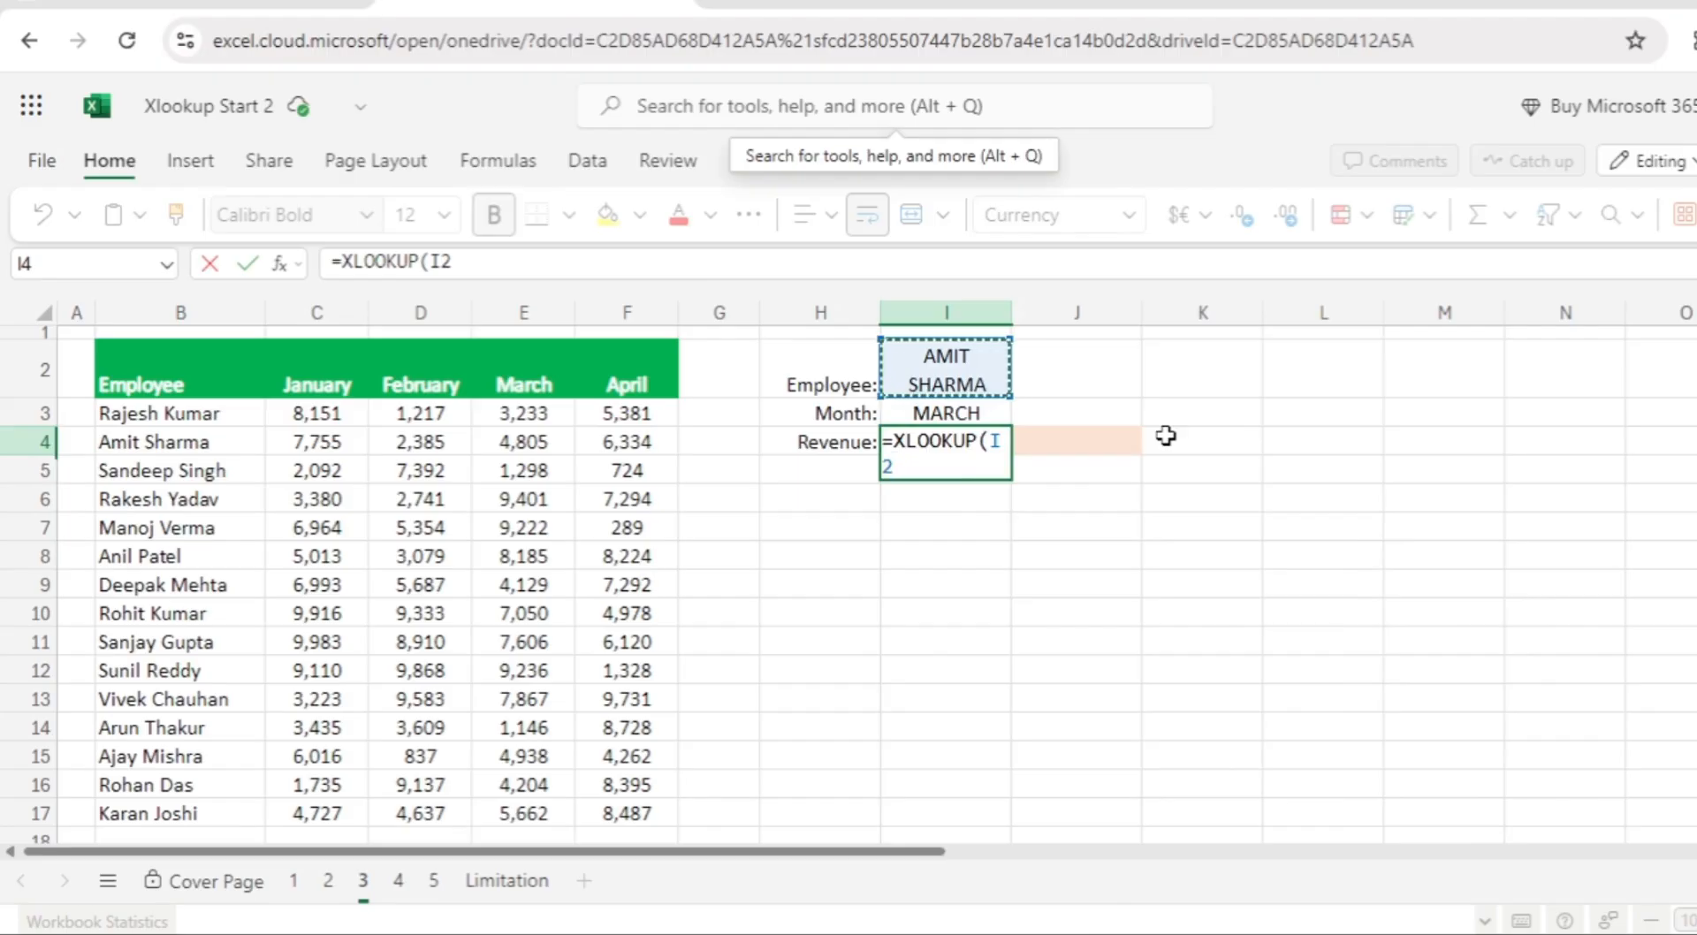
text(,)
Add the employee name range B3:B17 as the lookup array of the XLOOKUP formula
key(Left)
key(Left)
key(Left)
key(Left)
key(Left)
key(Left)
key(Left)
key(Left)
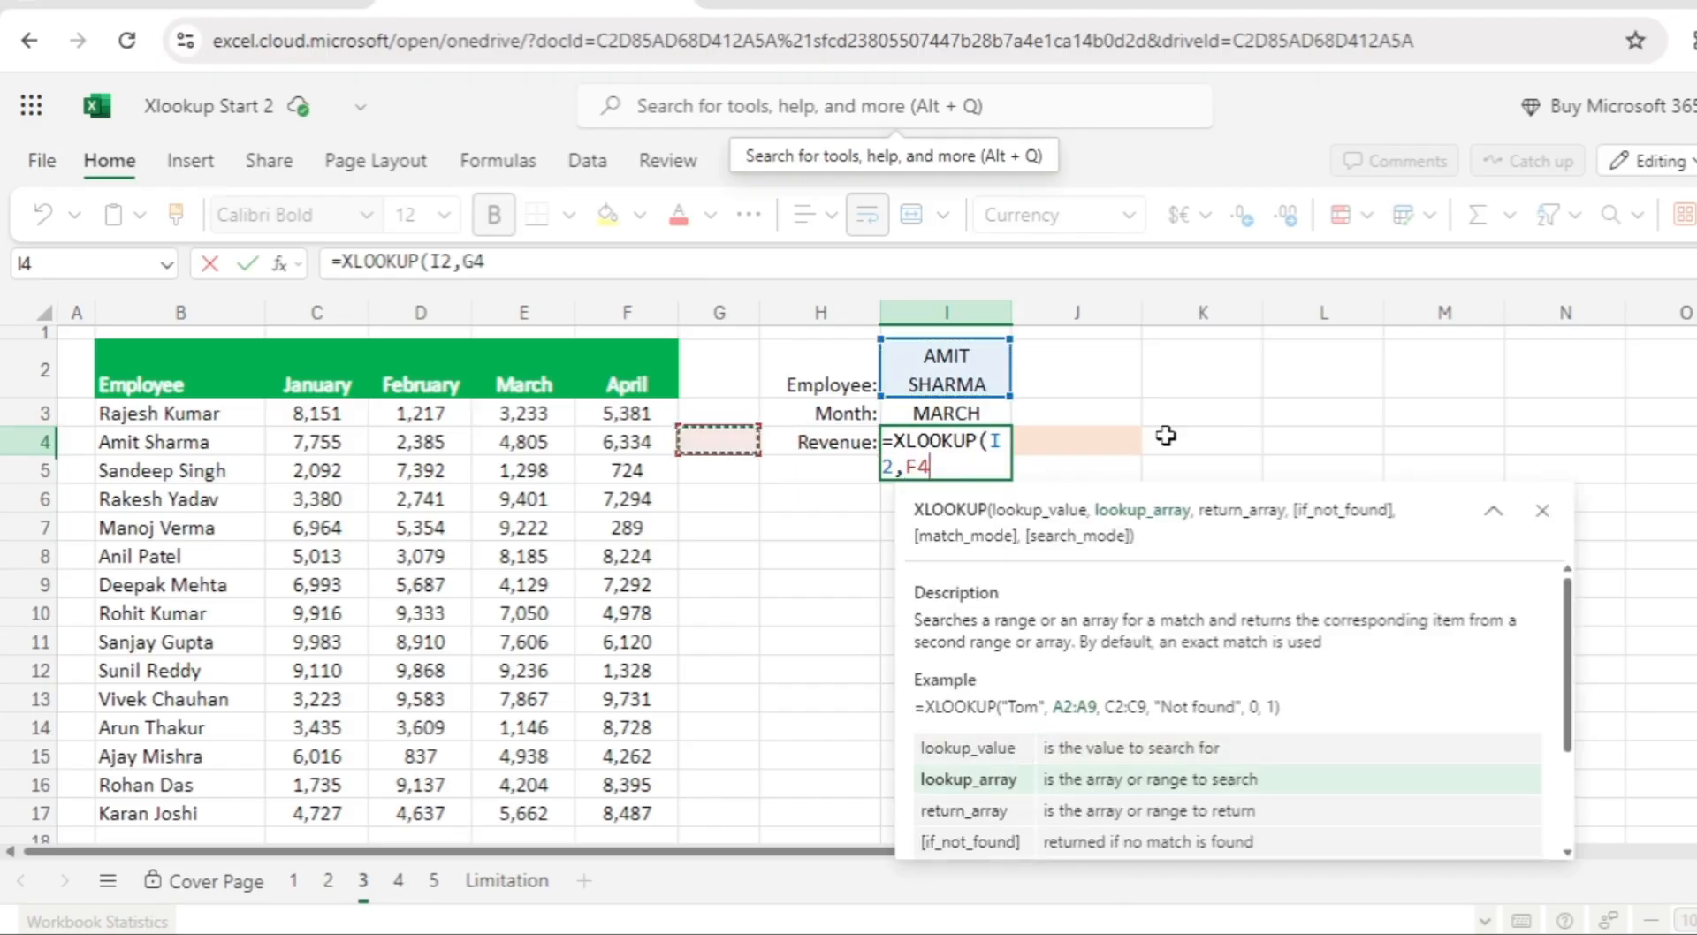
key(Right)
key(Up)
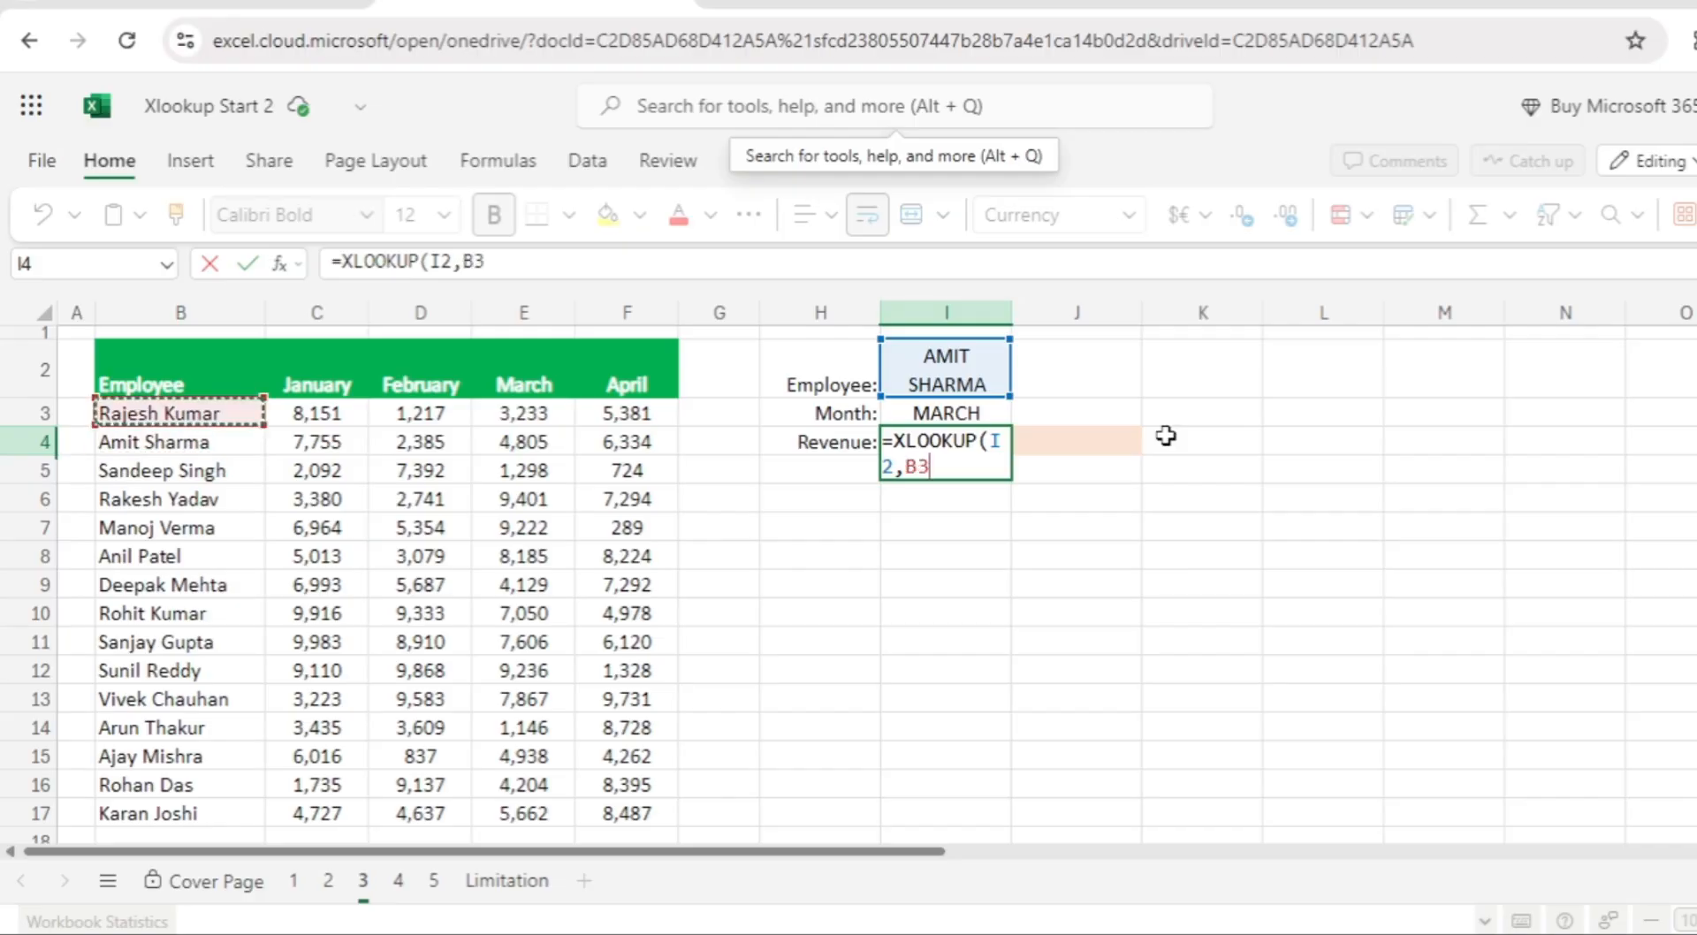
key(ctrl+shift+Down)
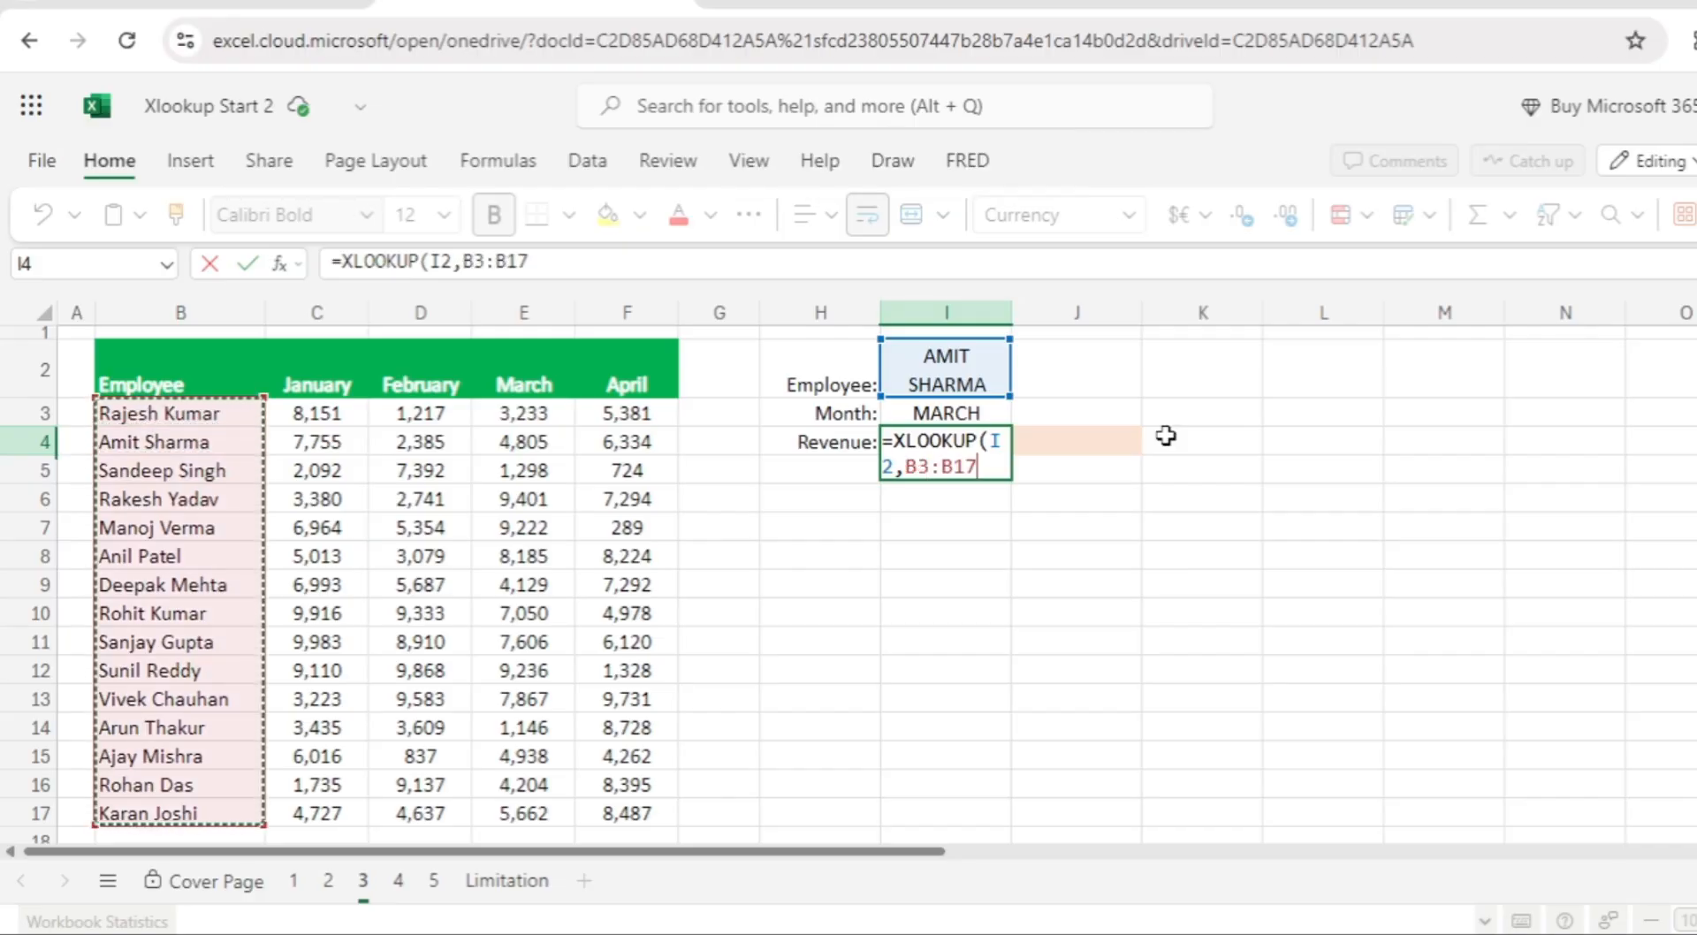
text(,)
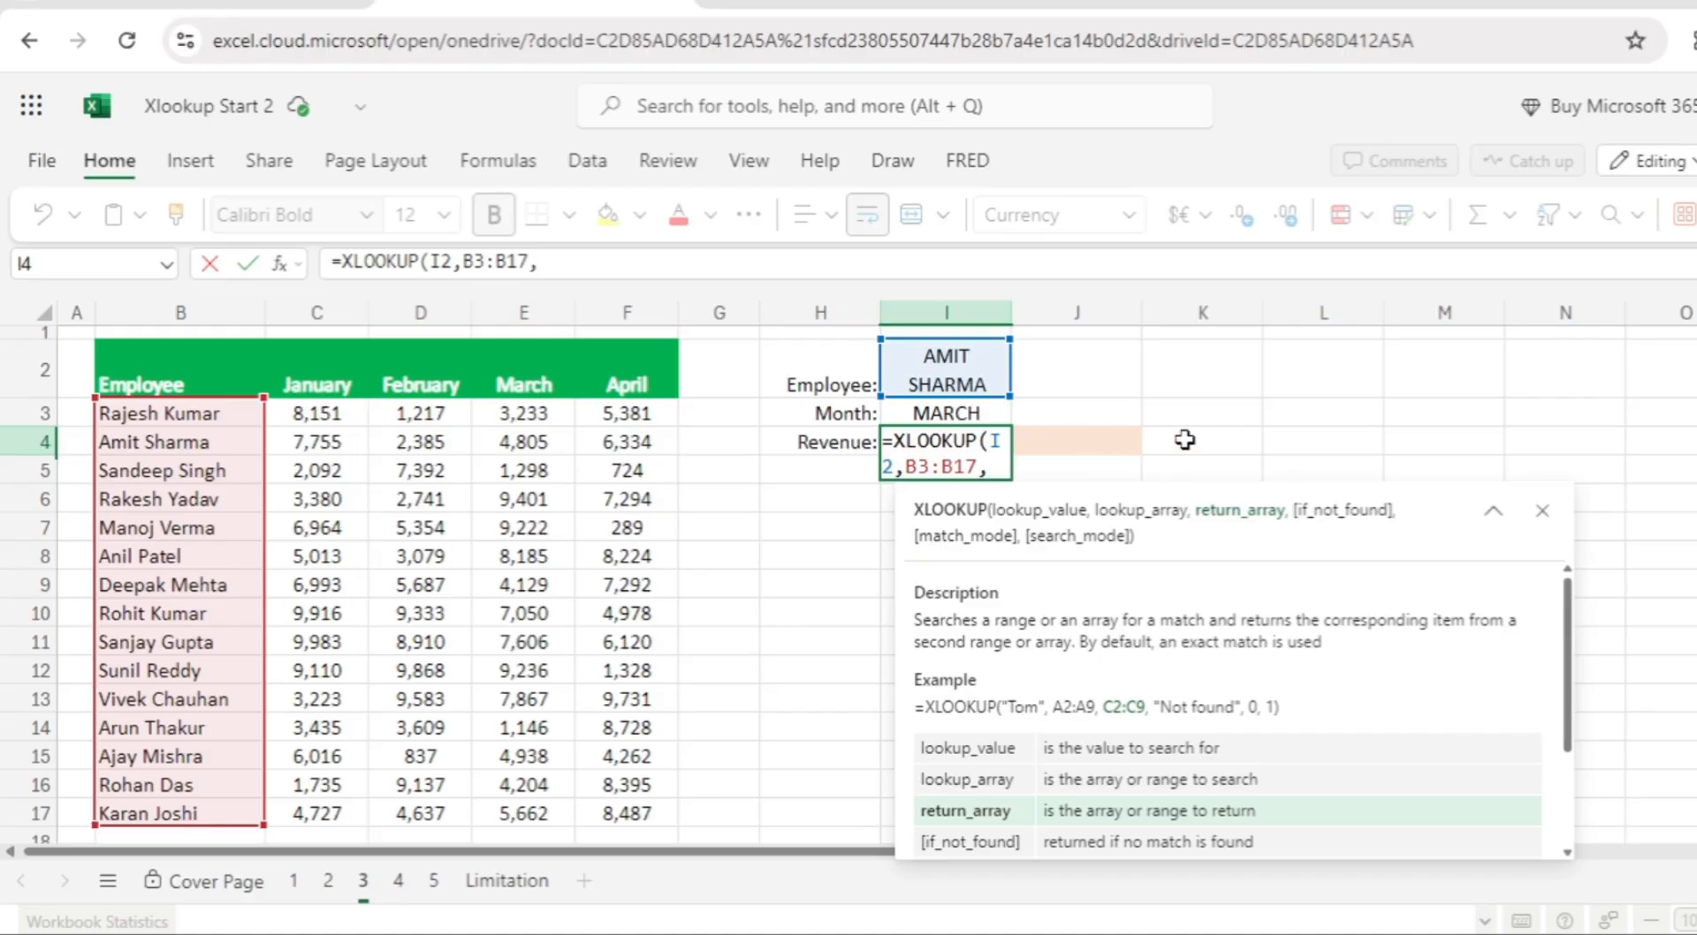
Nest a second XLOOKUP as the return array, looking up the month in I3 within the month headers C2:F2
text(XLO)
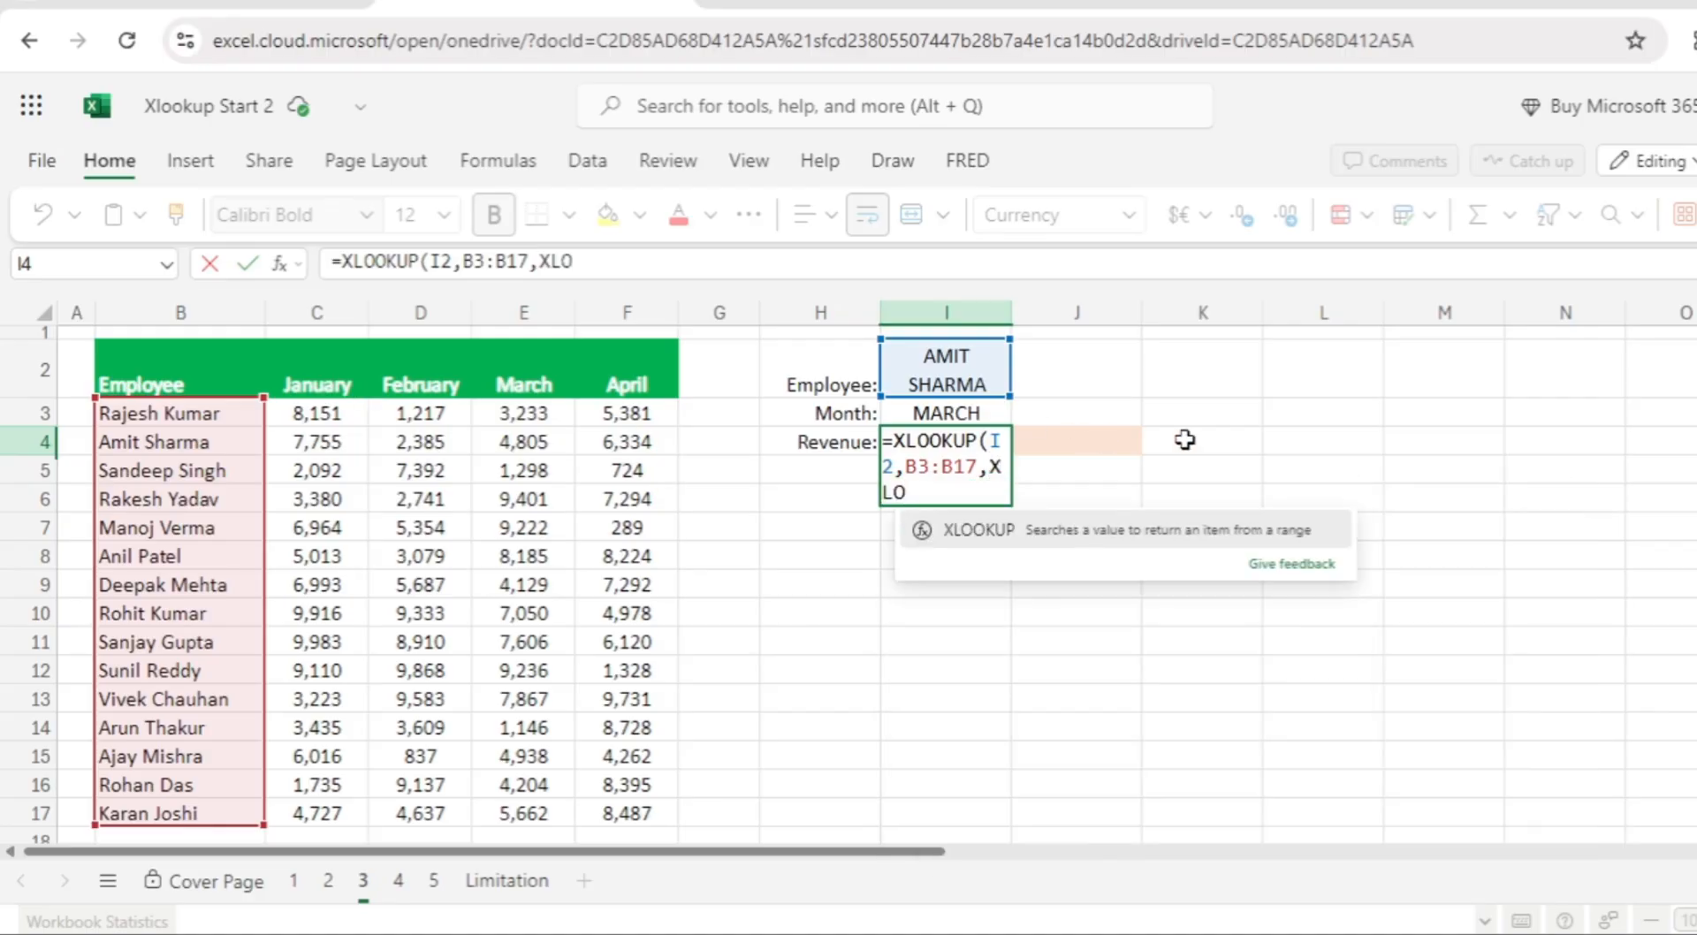
key(Tab)
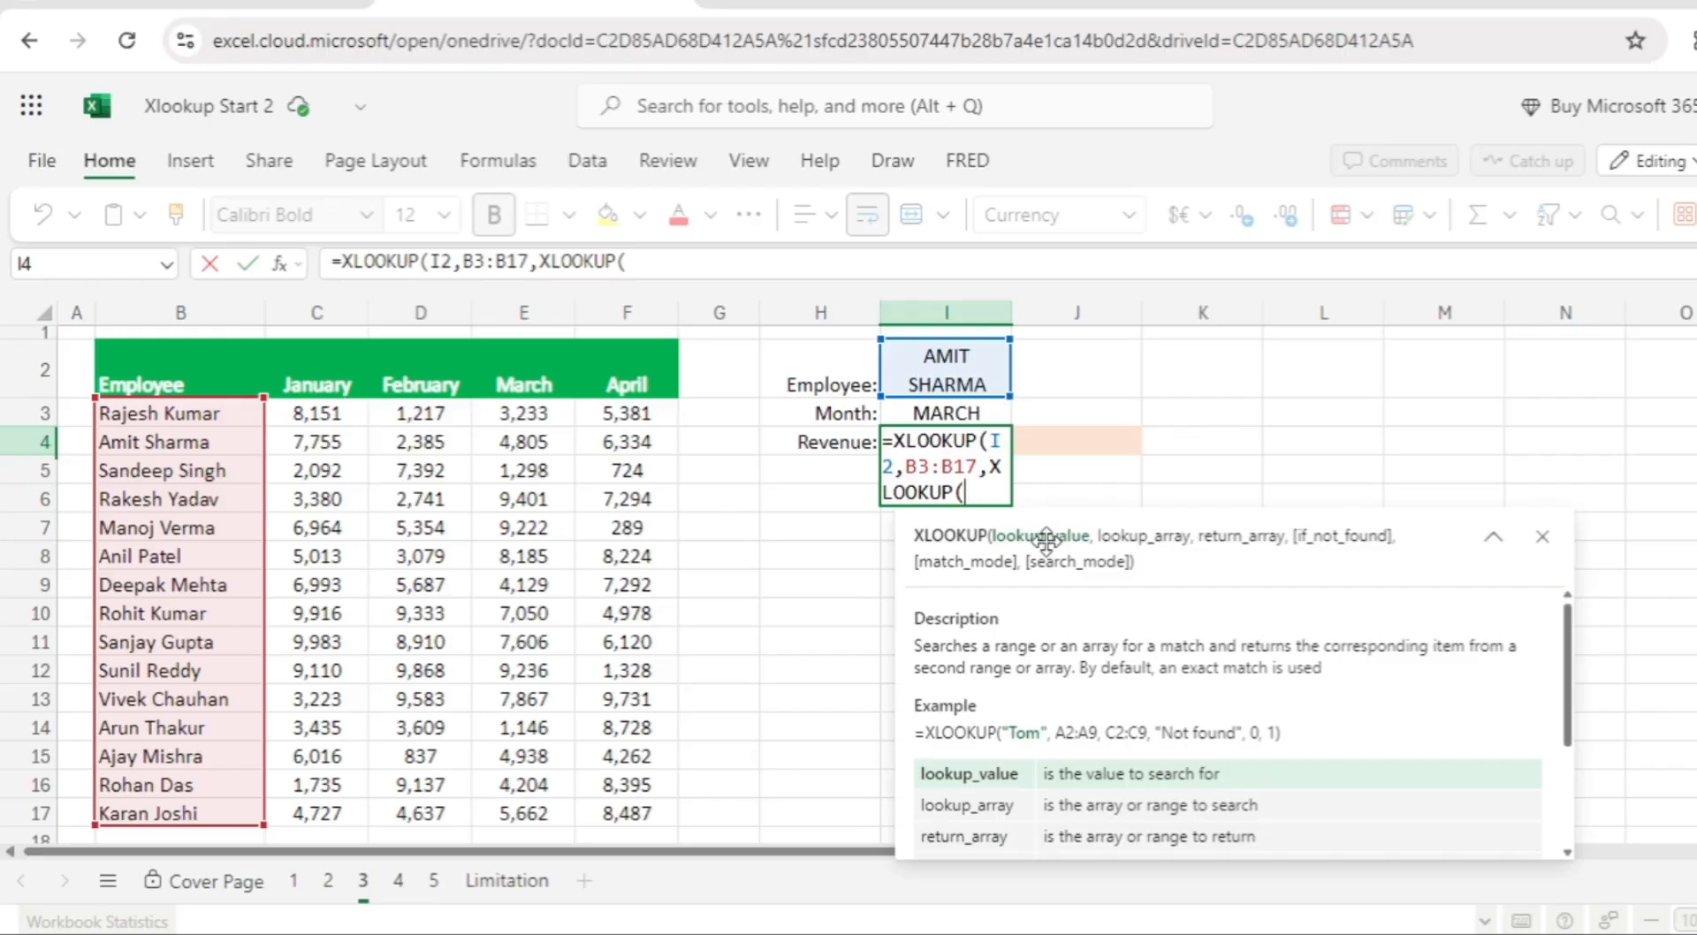
click(945, 412)
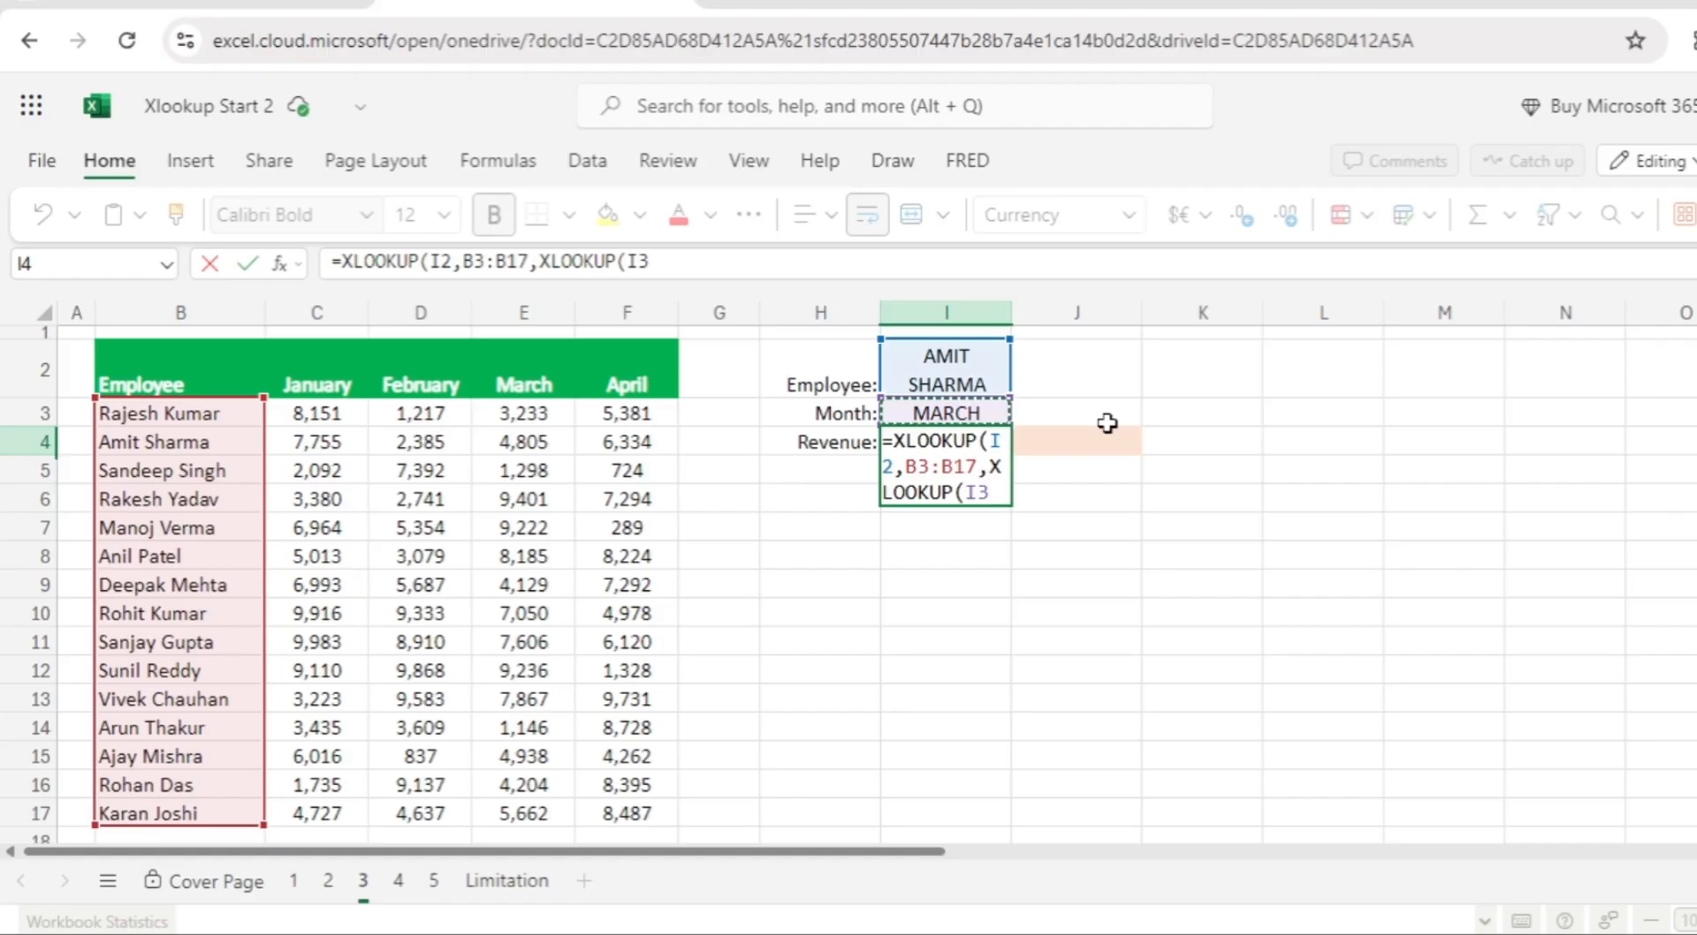
text(,)
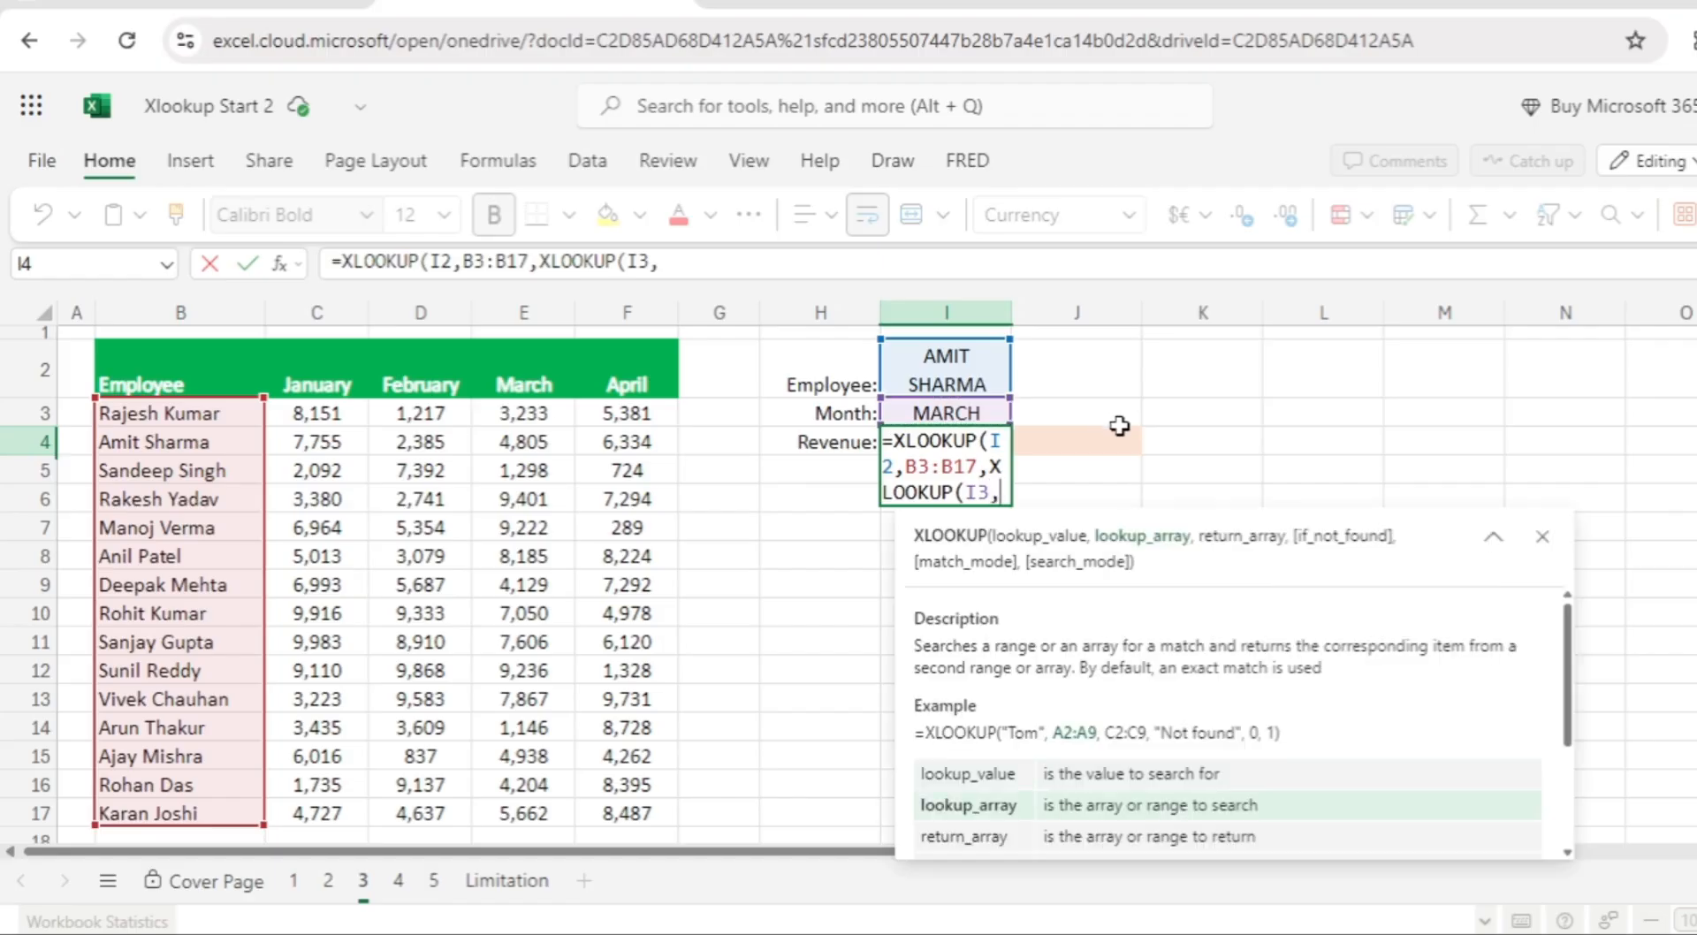
click(329, 414)
click(353, 387)
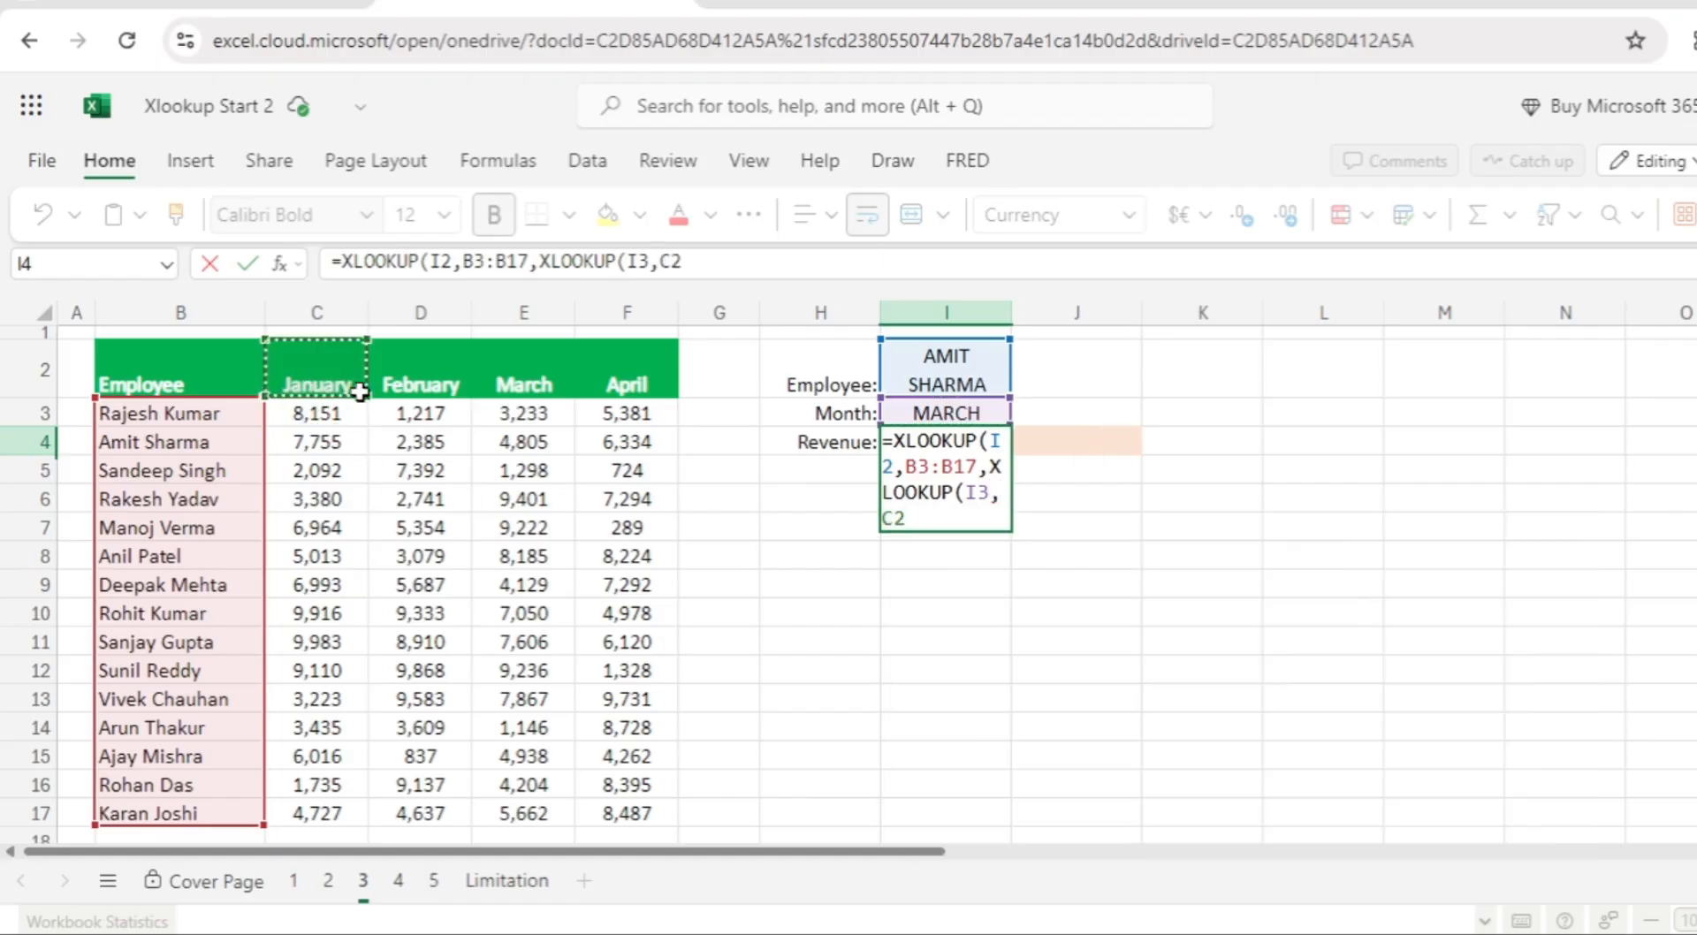
drag(360, 393, 628, 385)
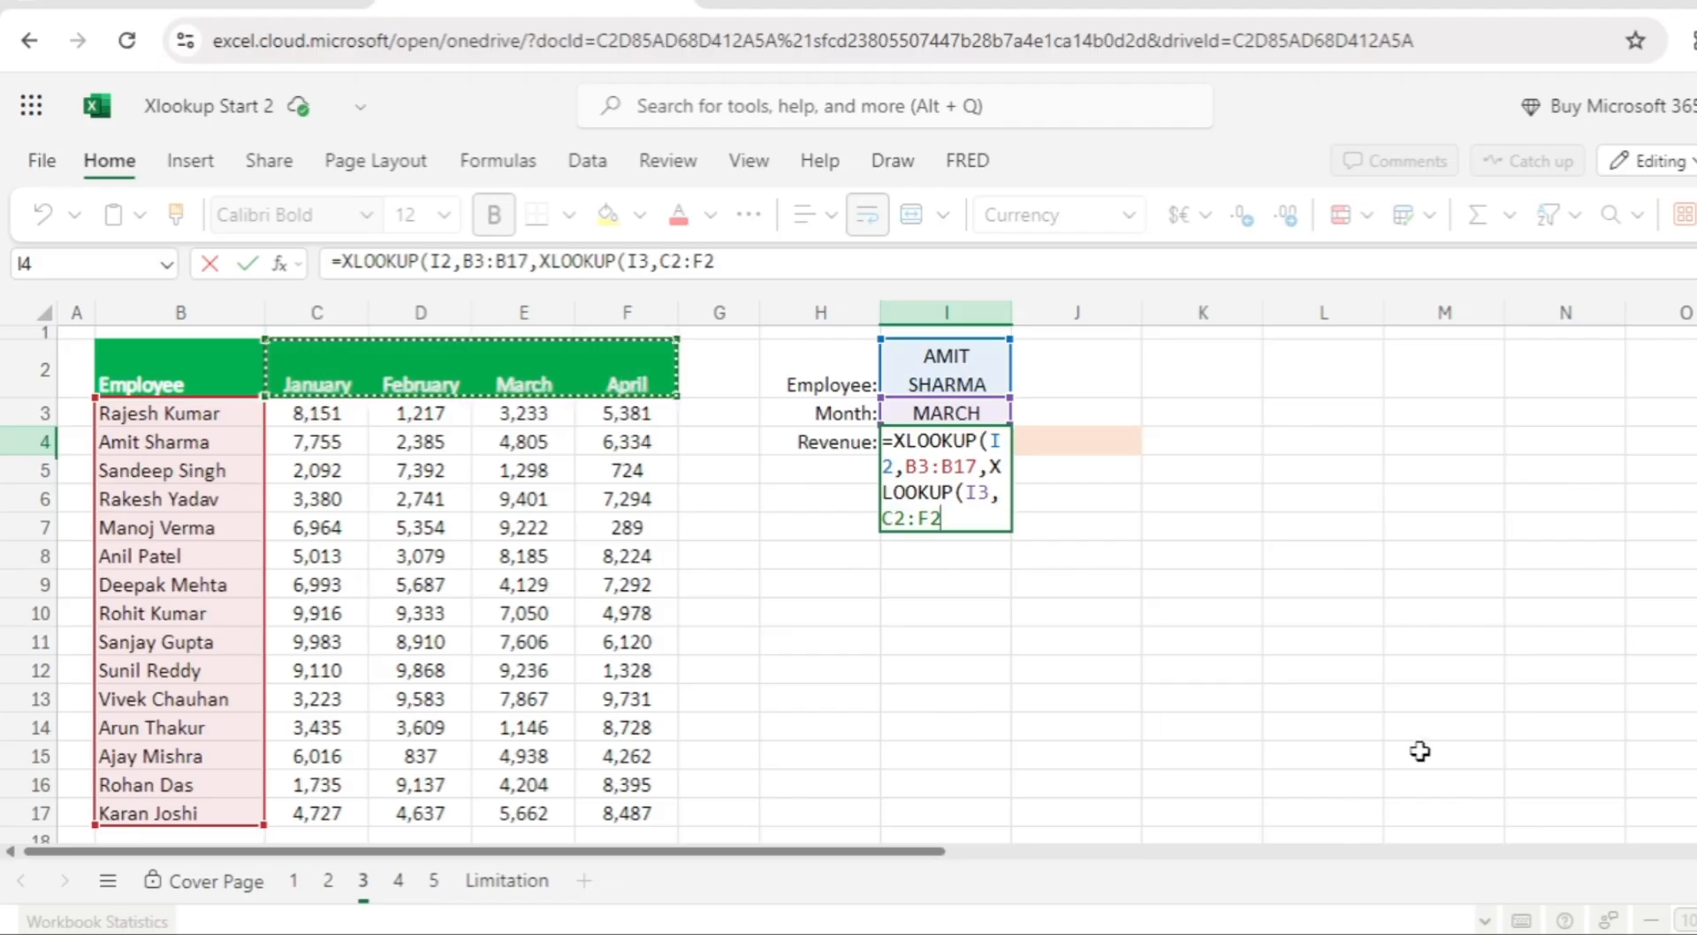
text(,)
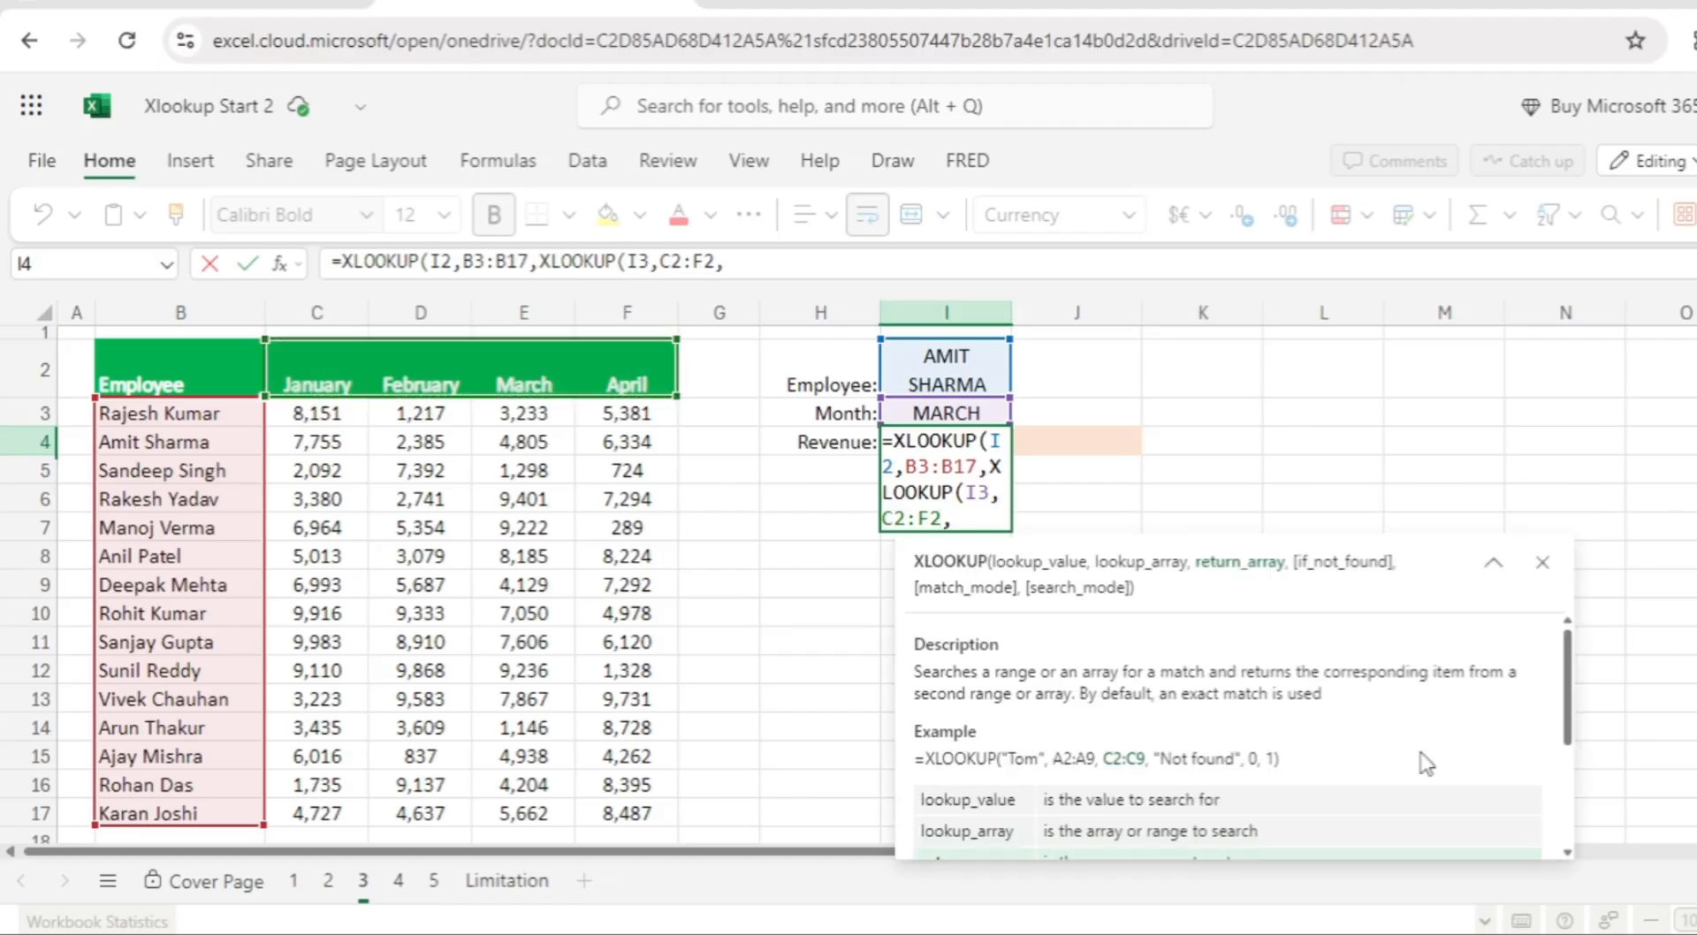
Set the revenue figures C3:F17 as the nested XLOOKUP's return array and close the inner function
click(301, 413)
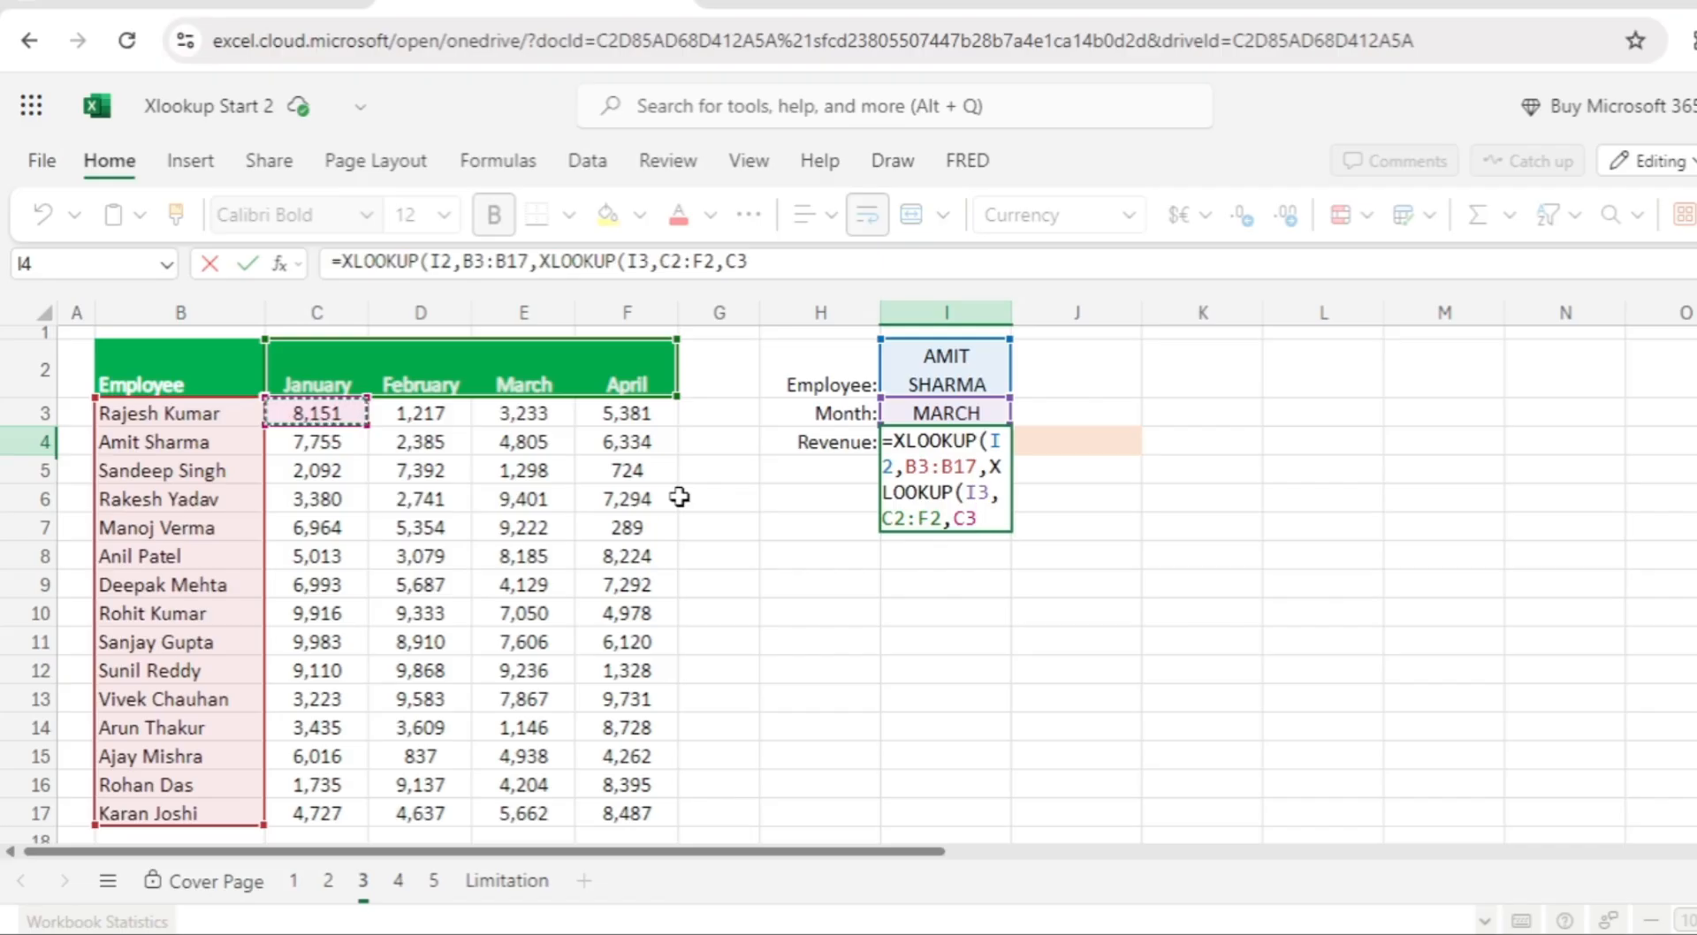
key(ctrl+shift+Right)
key(ctrl+shift+Down)
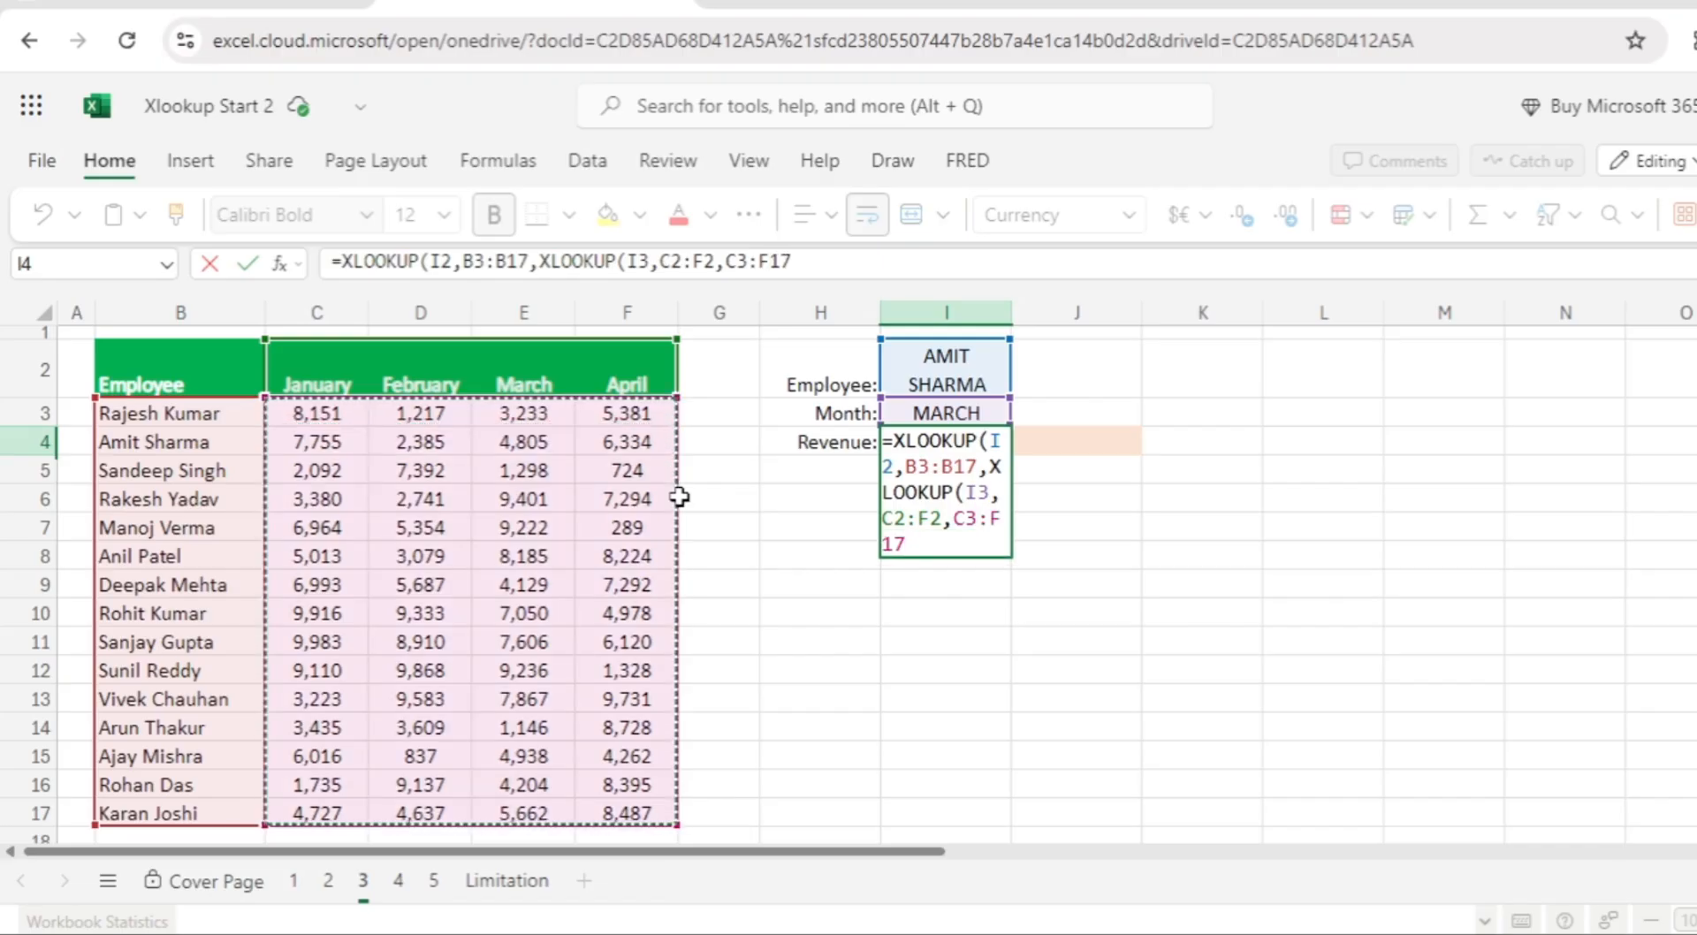
text())
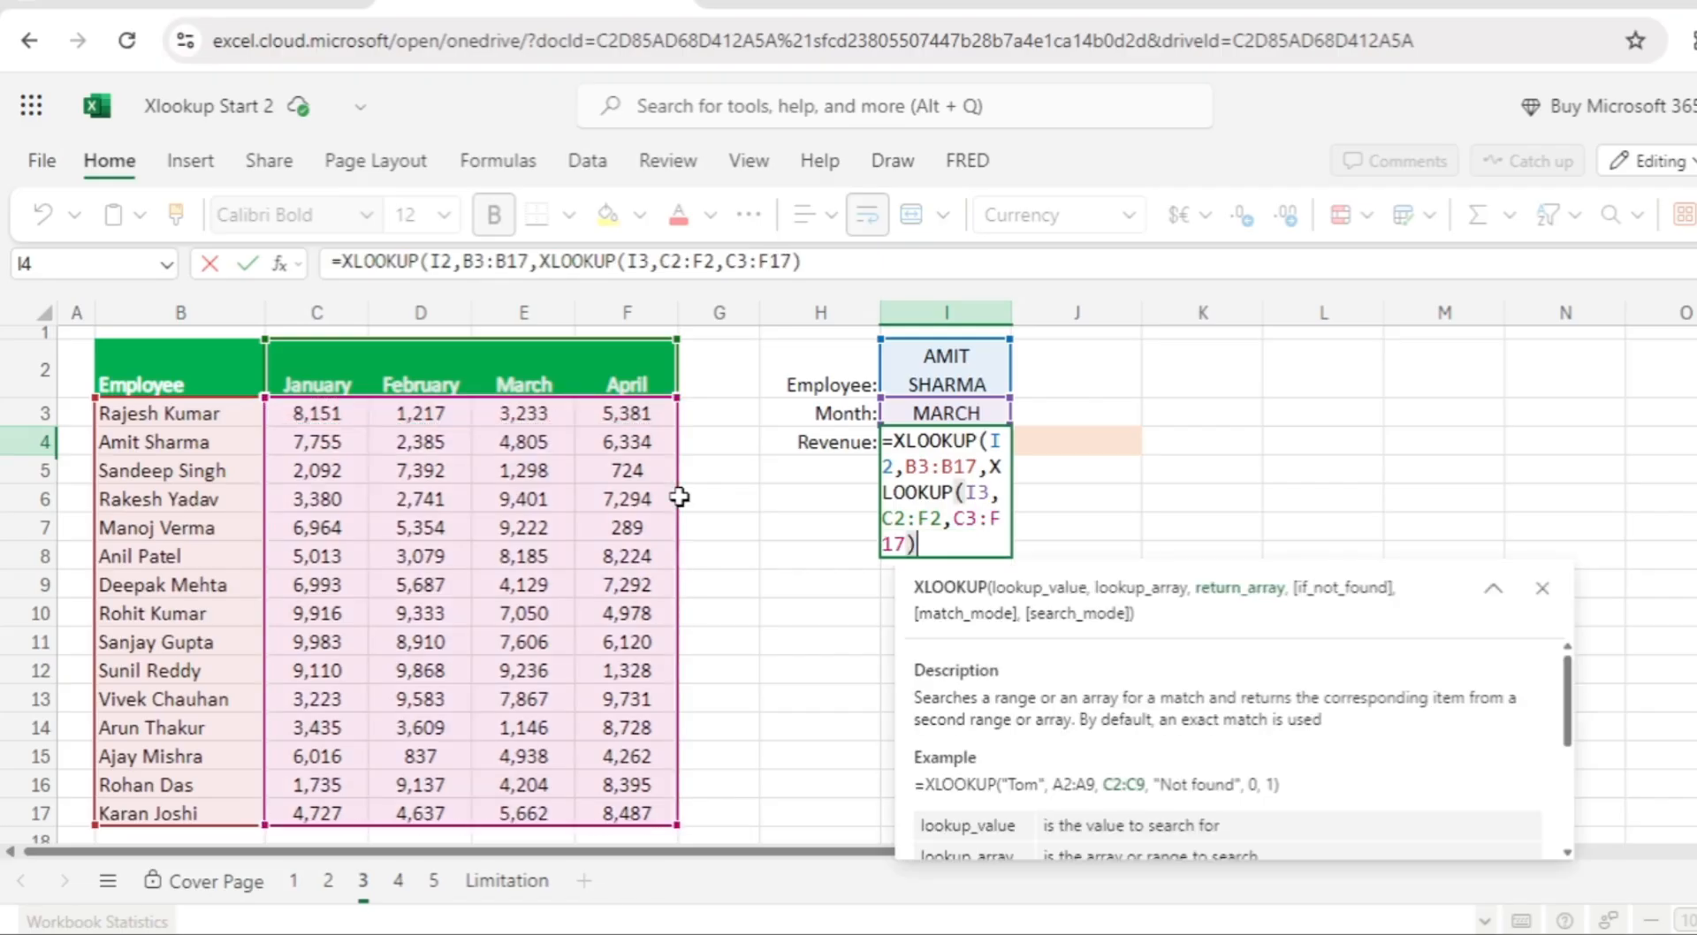
Close the outer XLOOKUP, commit the formula in I4, and check it against the employee and month input cells
text())
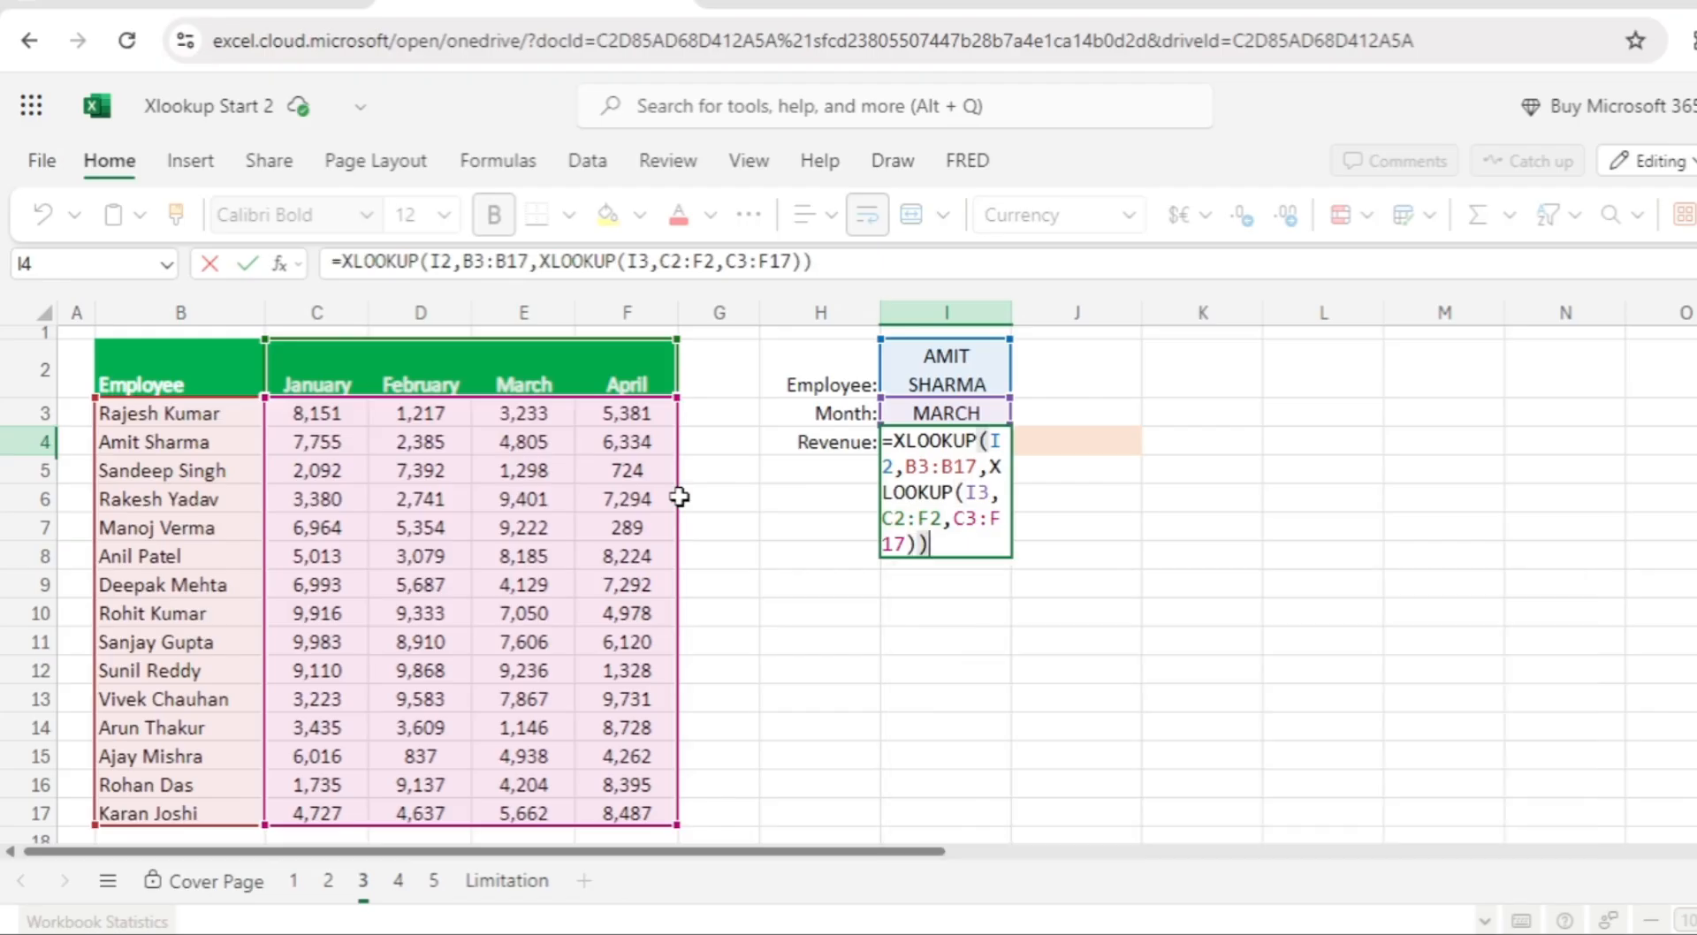
key(ctrl+Return)
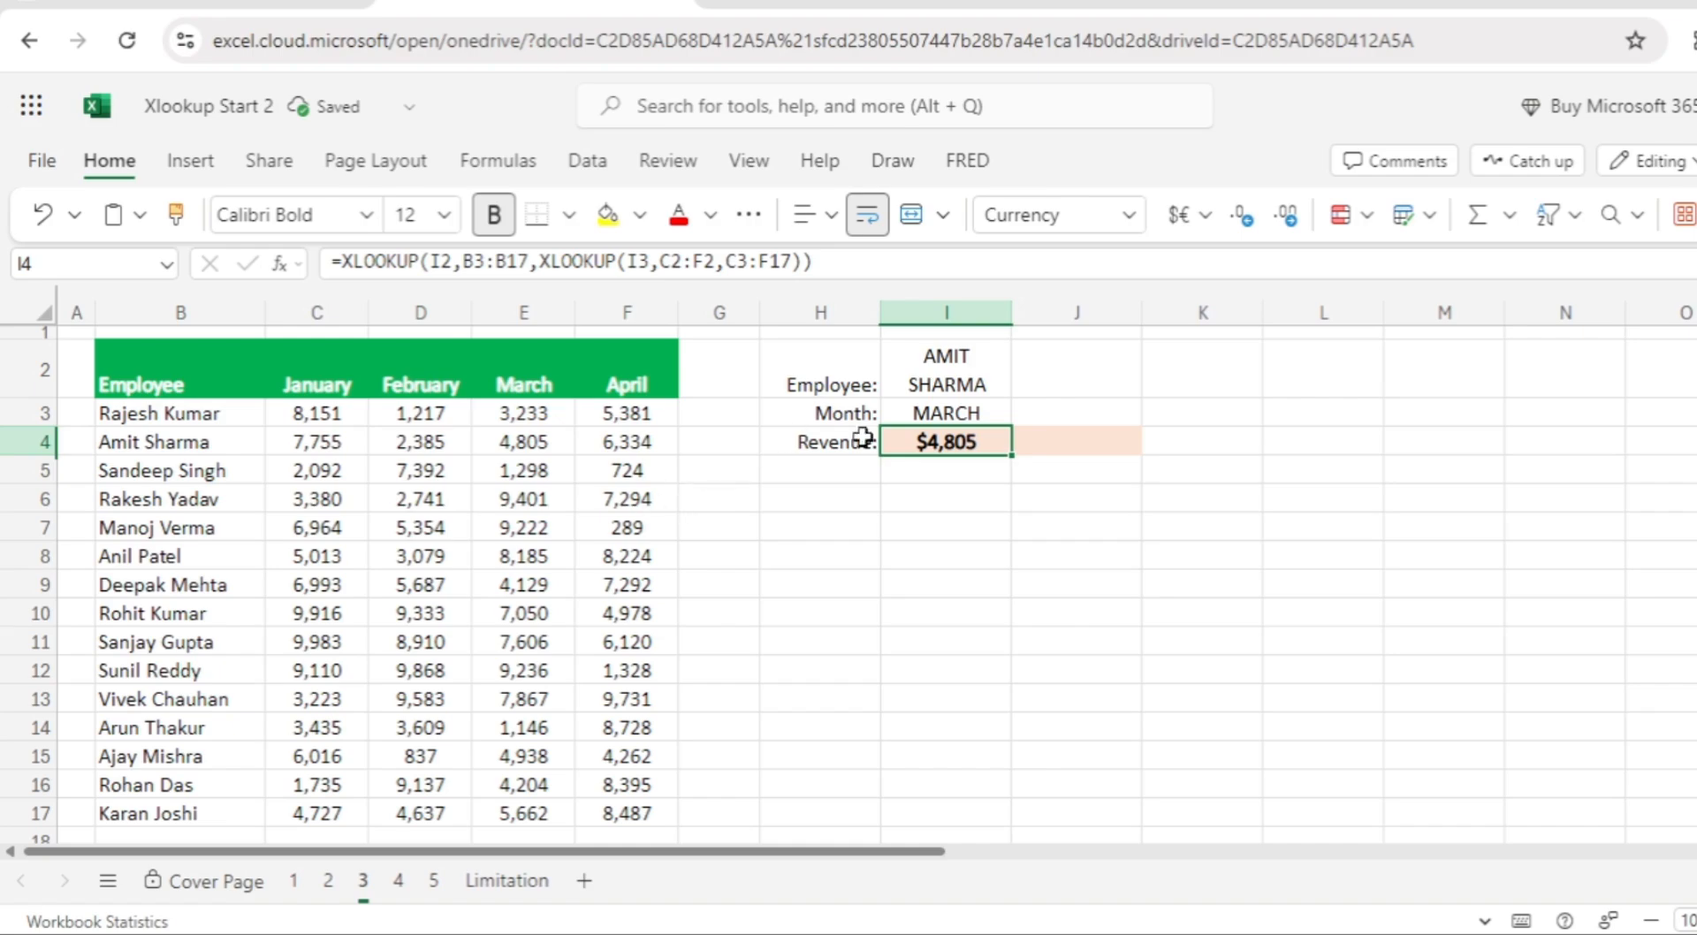
click(953, 414)
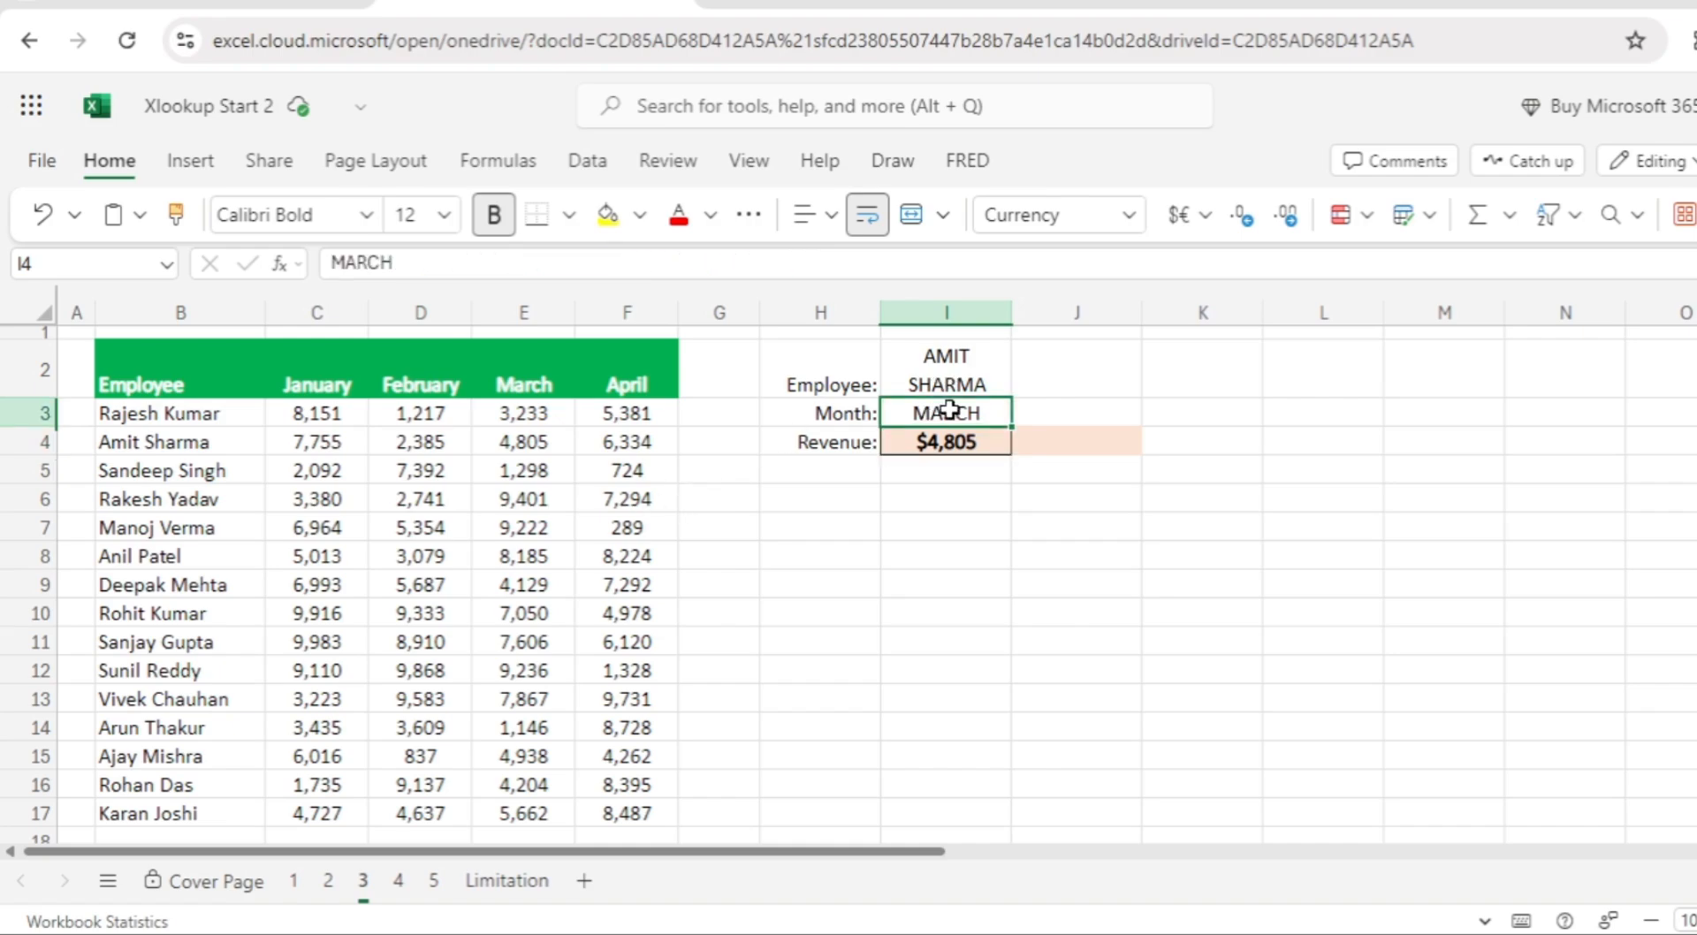
click(954, 383)
click(955, 412)
click(941, 442)
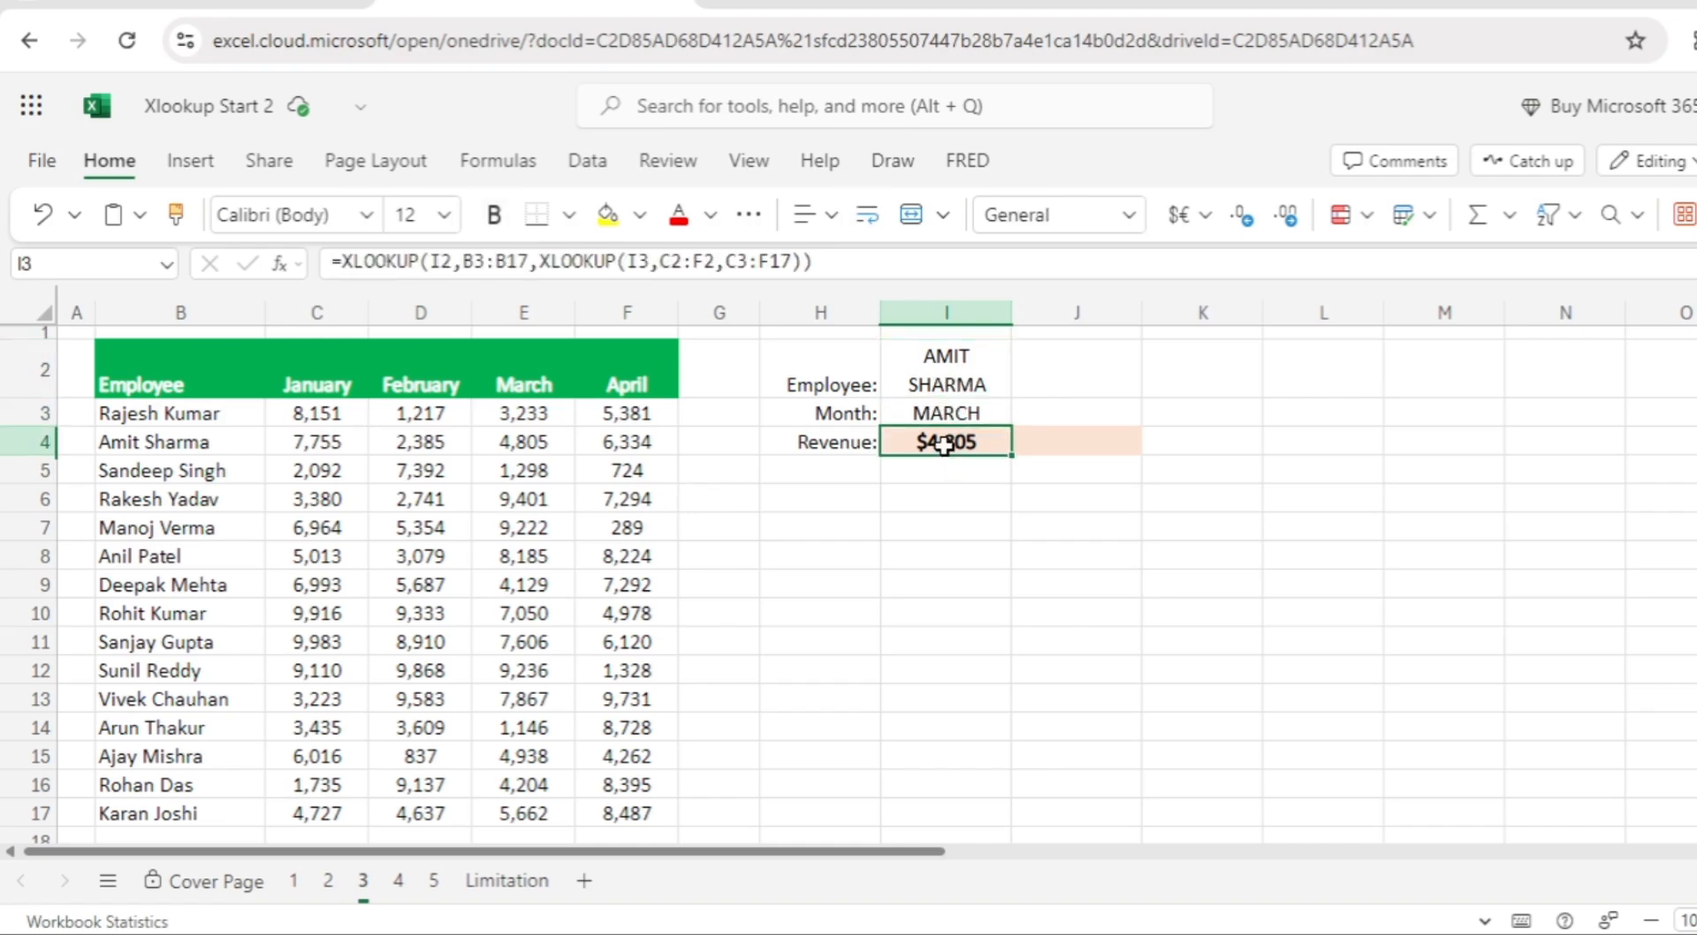
Replace the employee in I2 with the name from B3 and check the revenue against that employee's March figure in E3
click(962, 386)
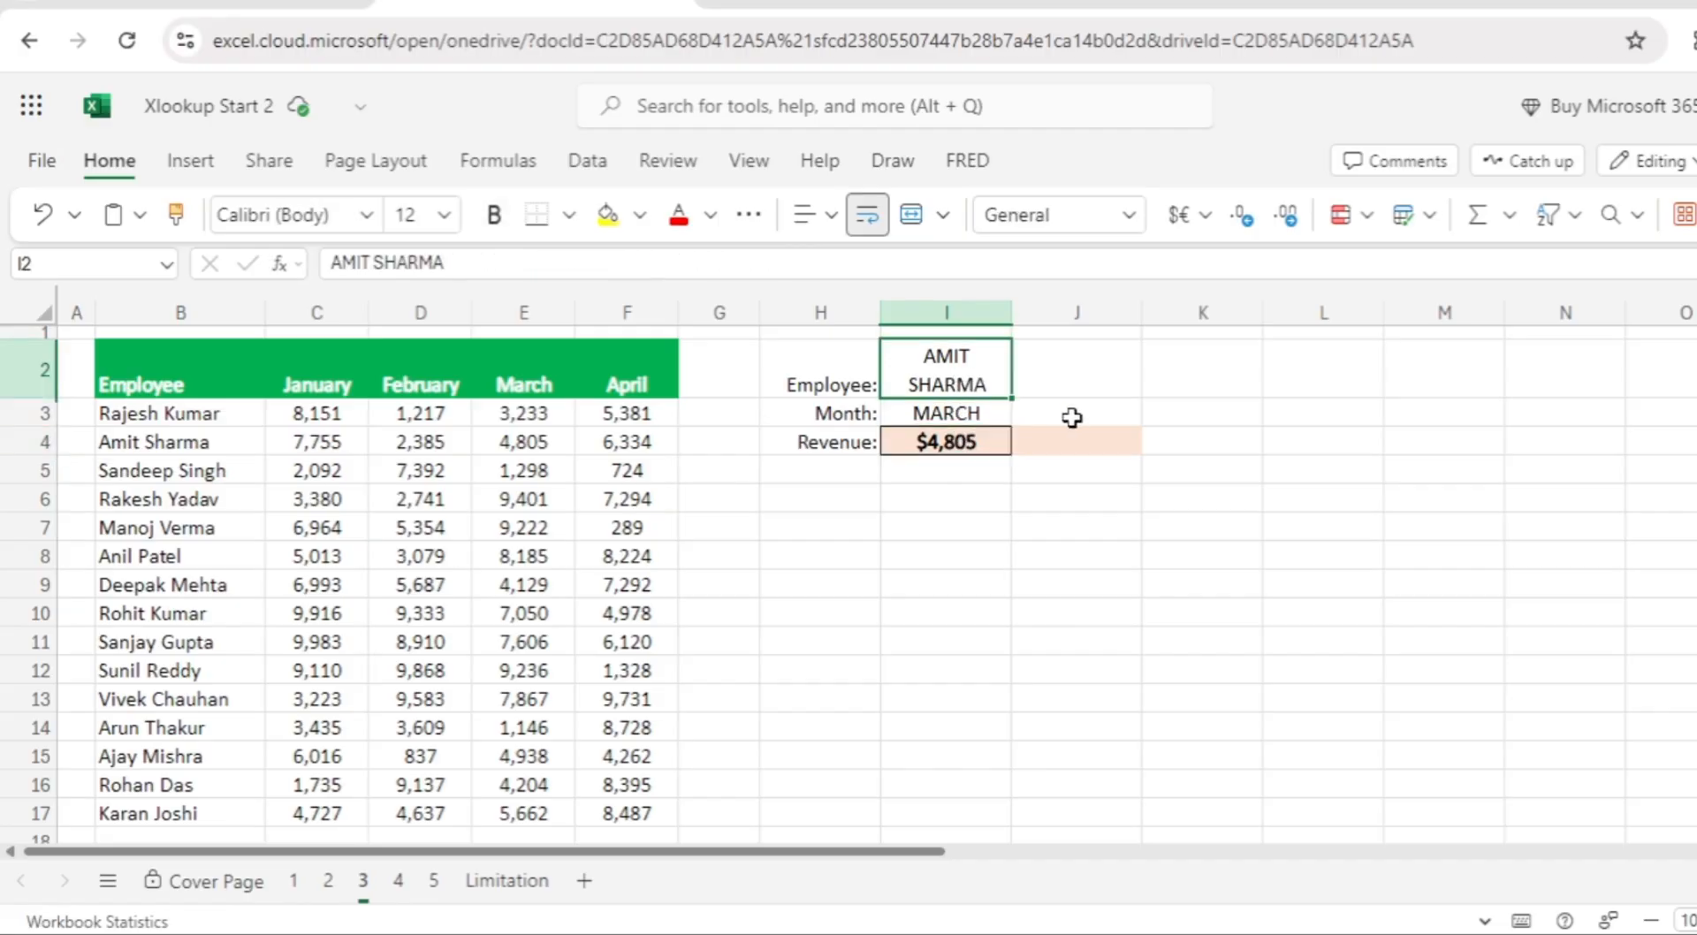
text(RAJESH S)
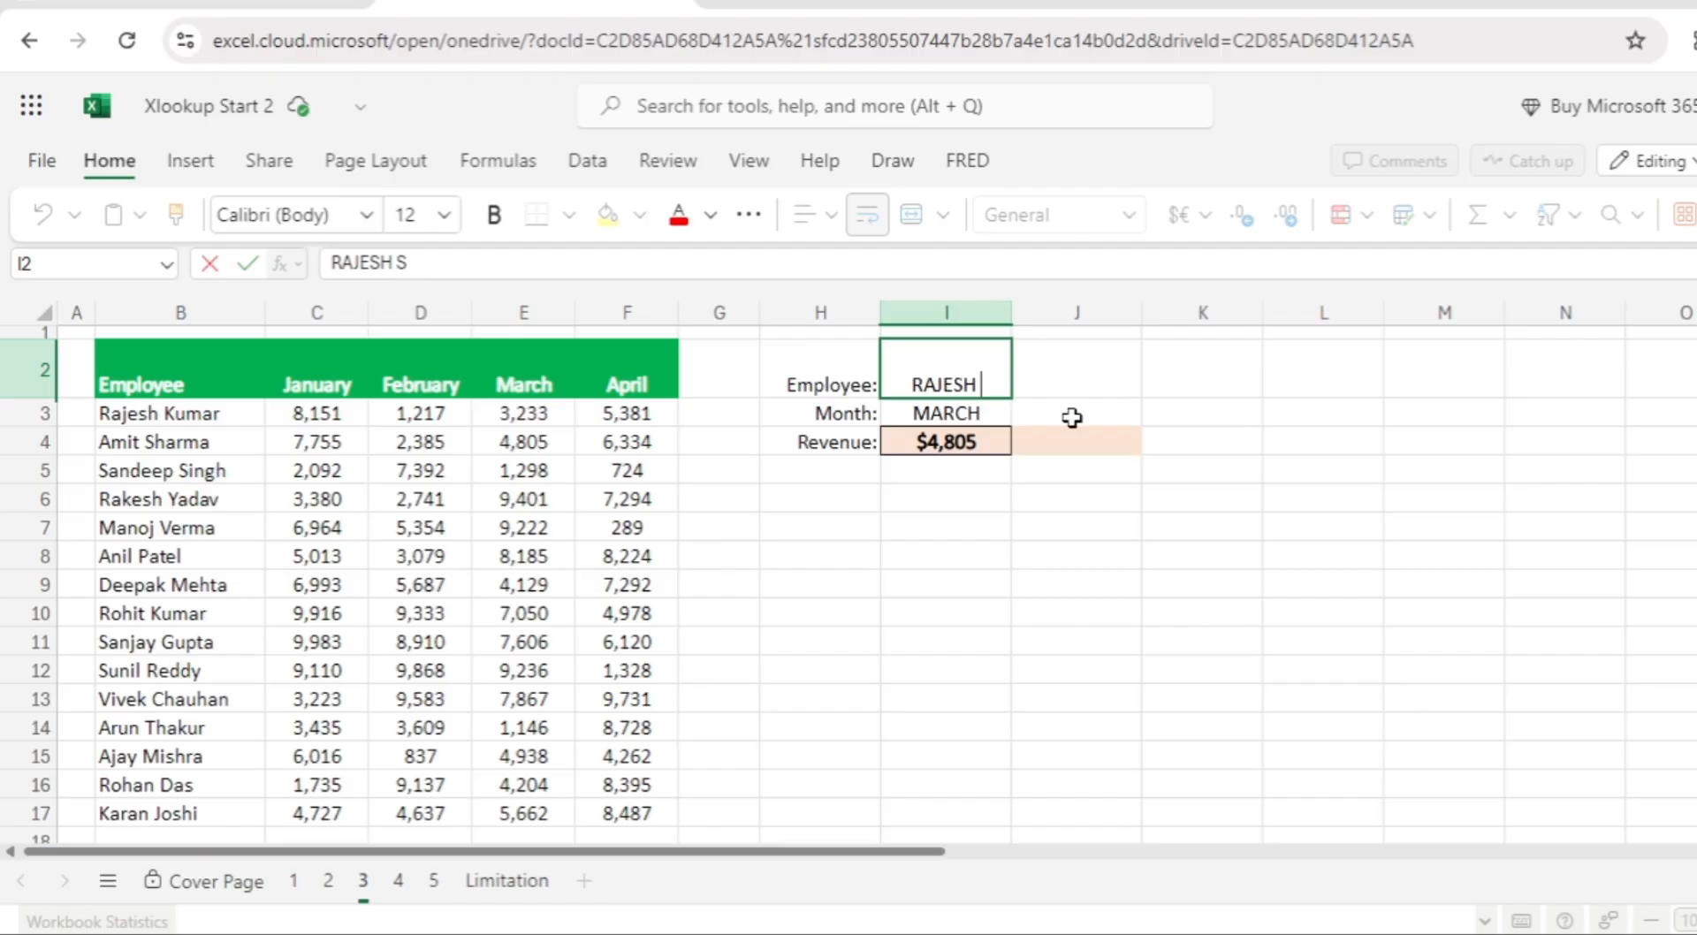
key(BackSpace)
text(KUMAR)
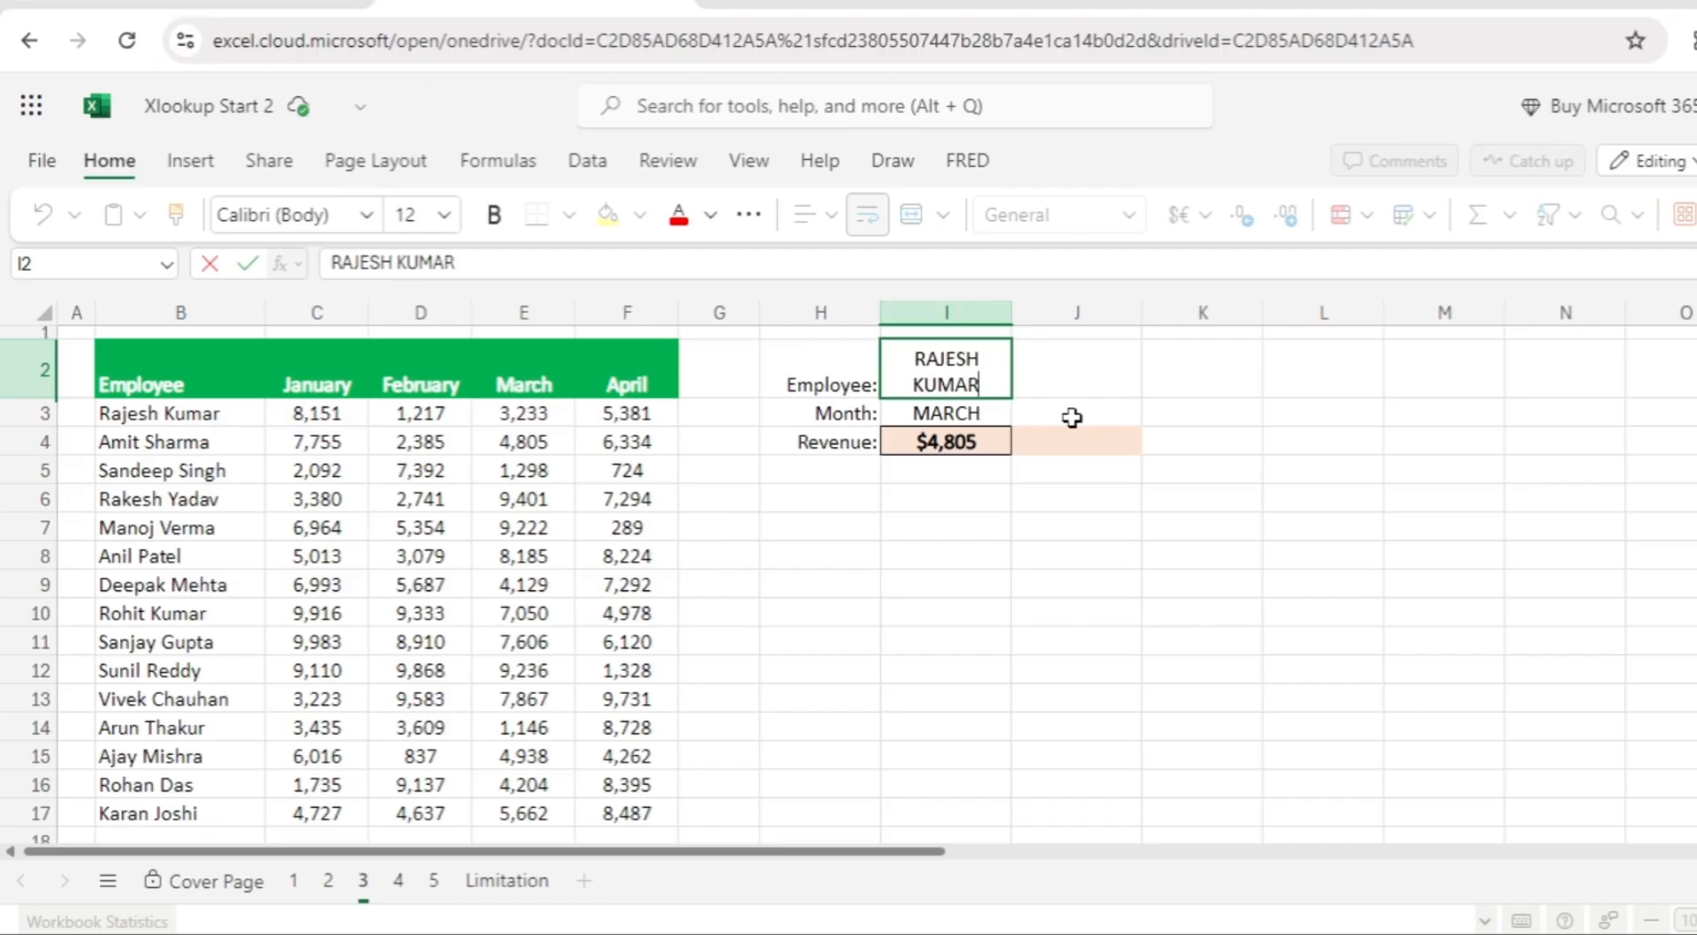
key(Return)
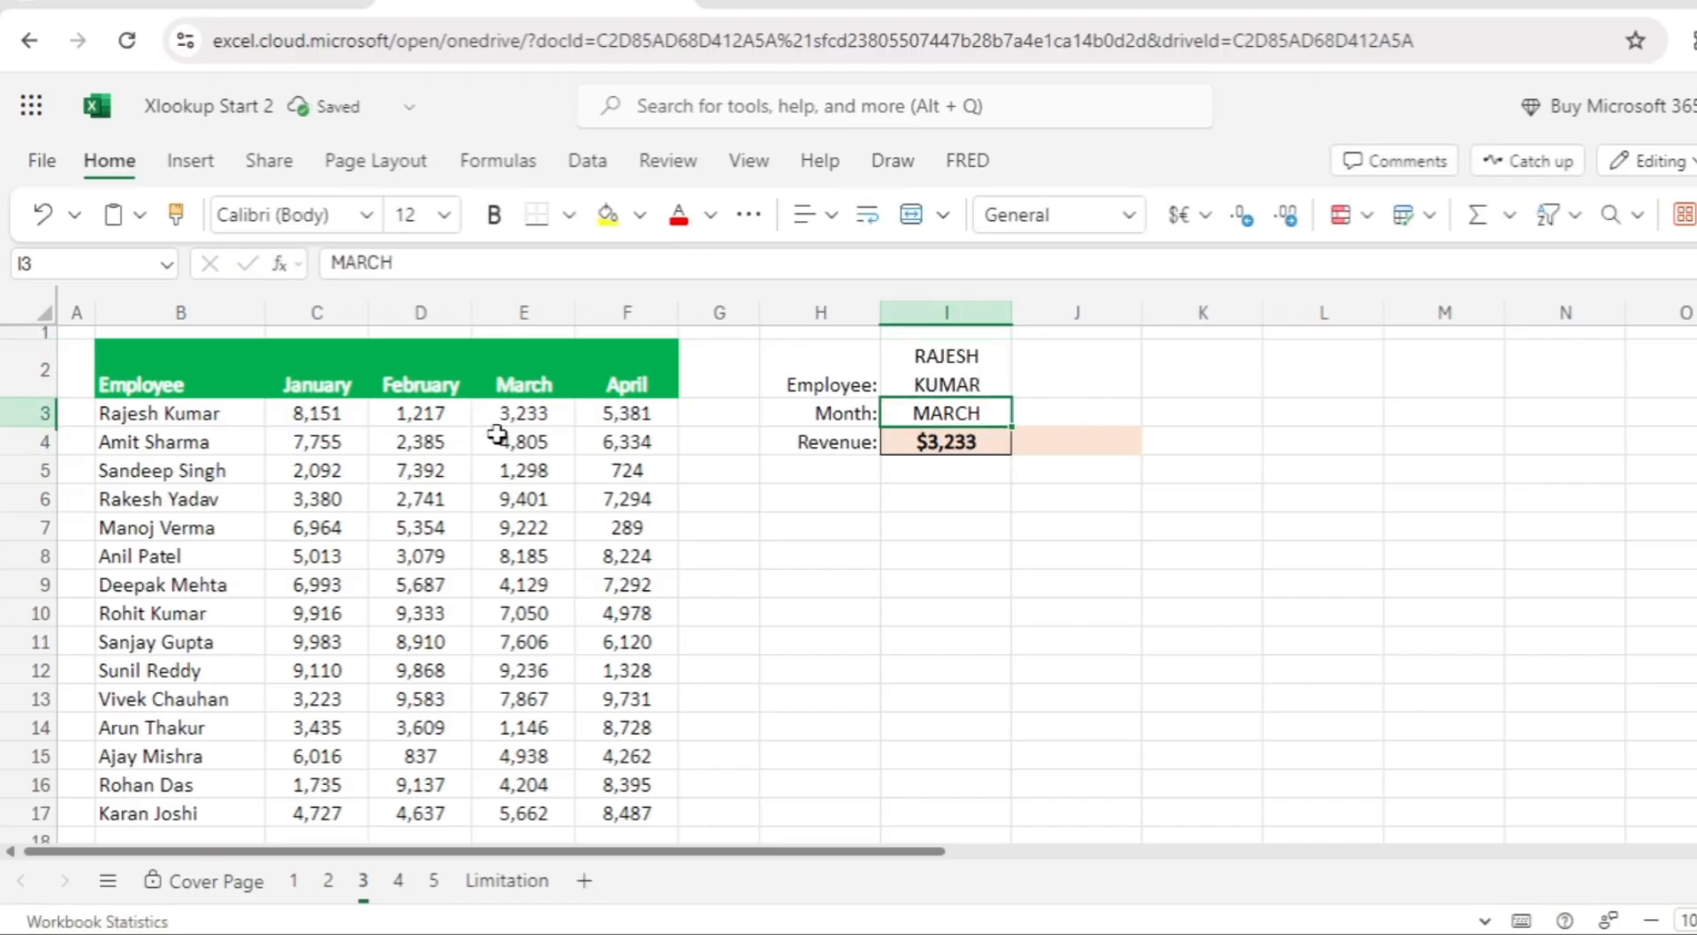
click(526, 417)
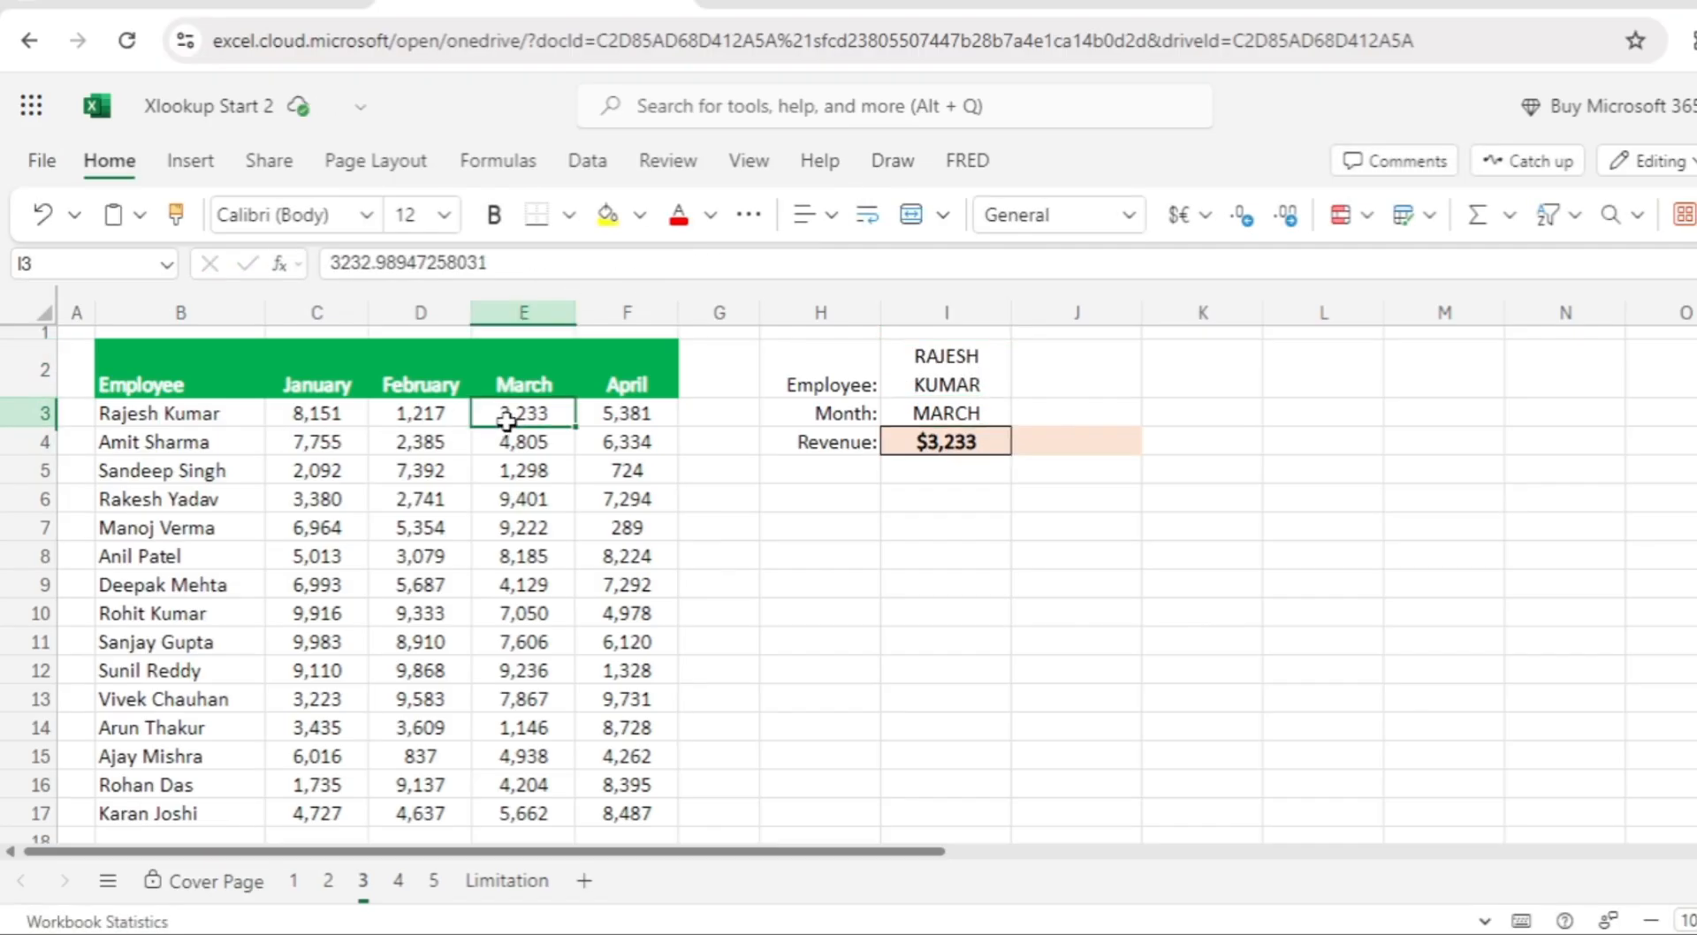
Set the lookup month in I3 to APRIL
click(965, 416)
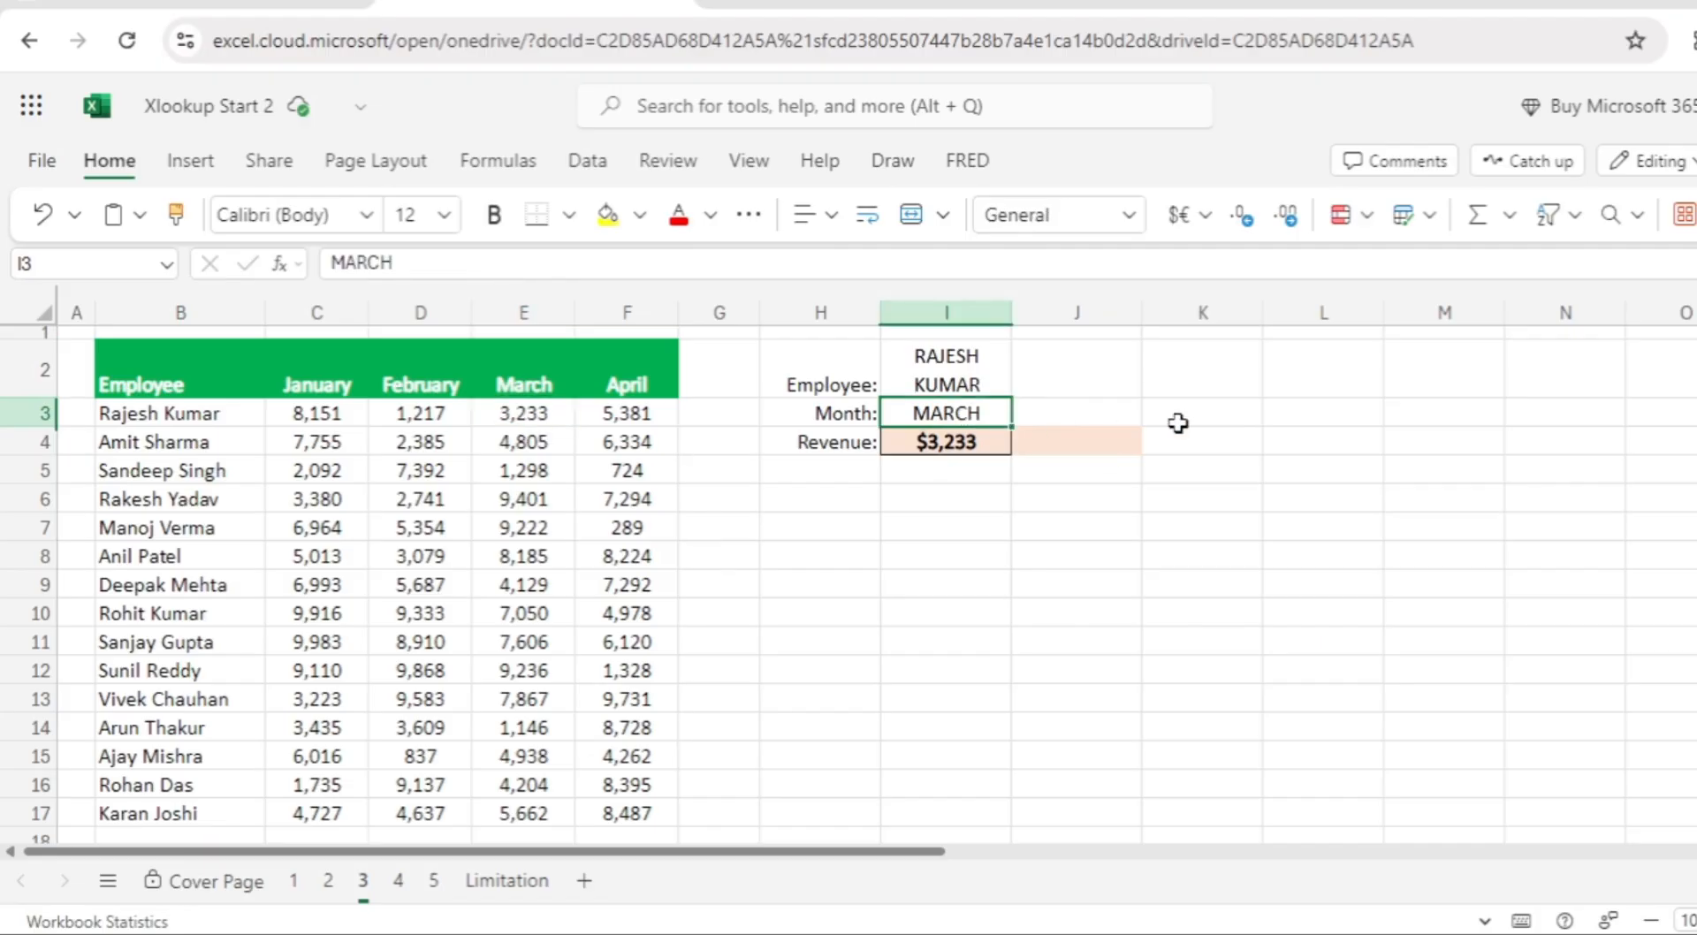
text(APRI)
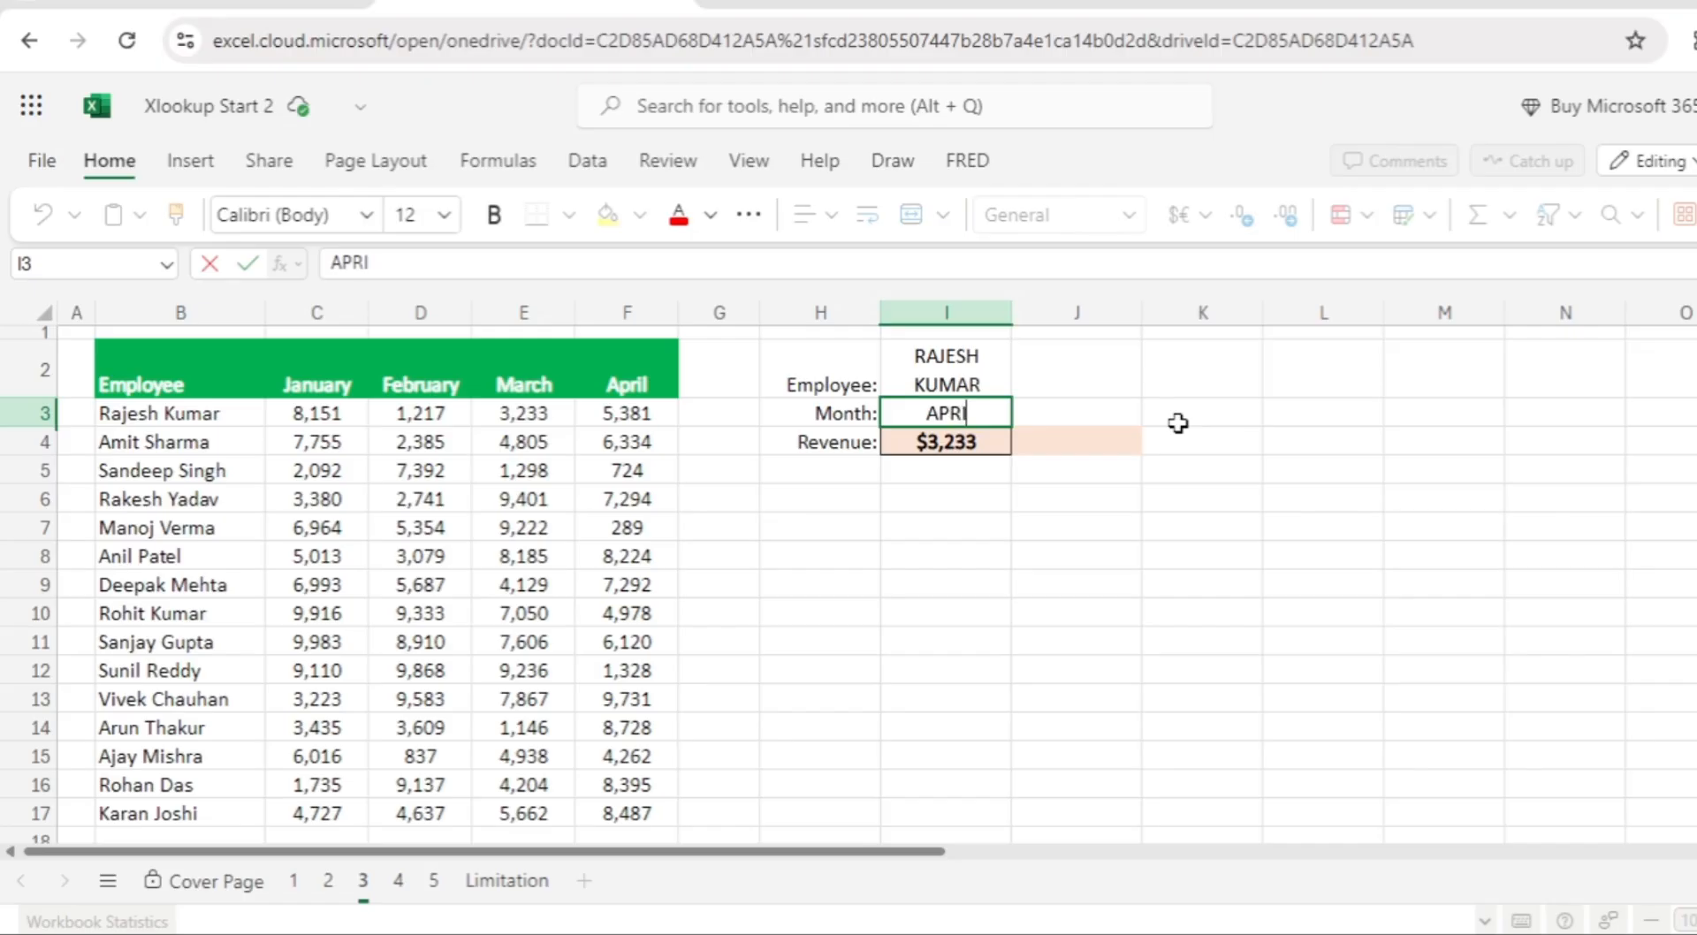
text(L)
key(Return)
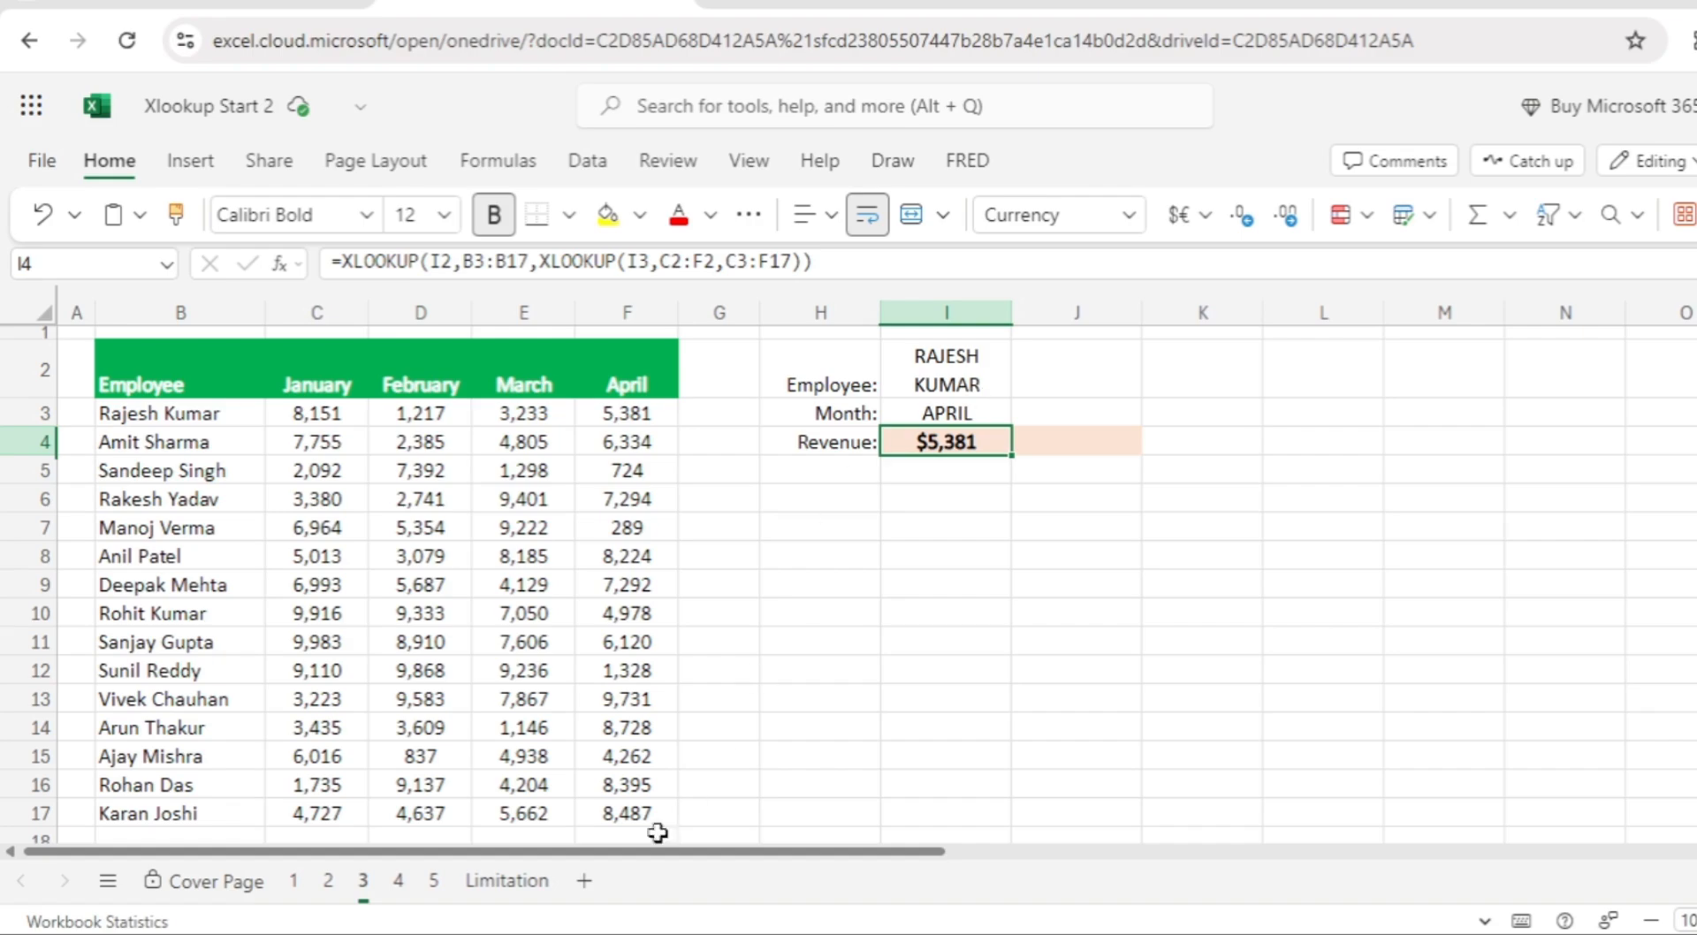
Switch to sheet 4 and review the employee table's name, revenue and bonus columns
click(399, 882)
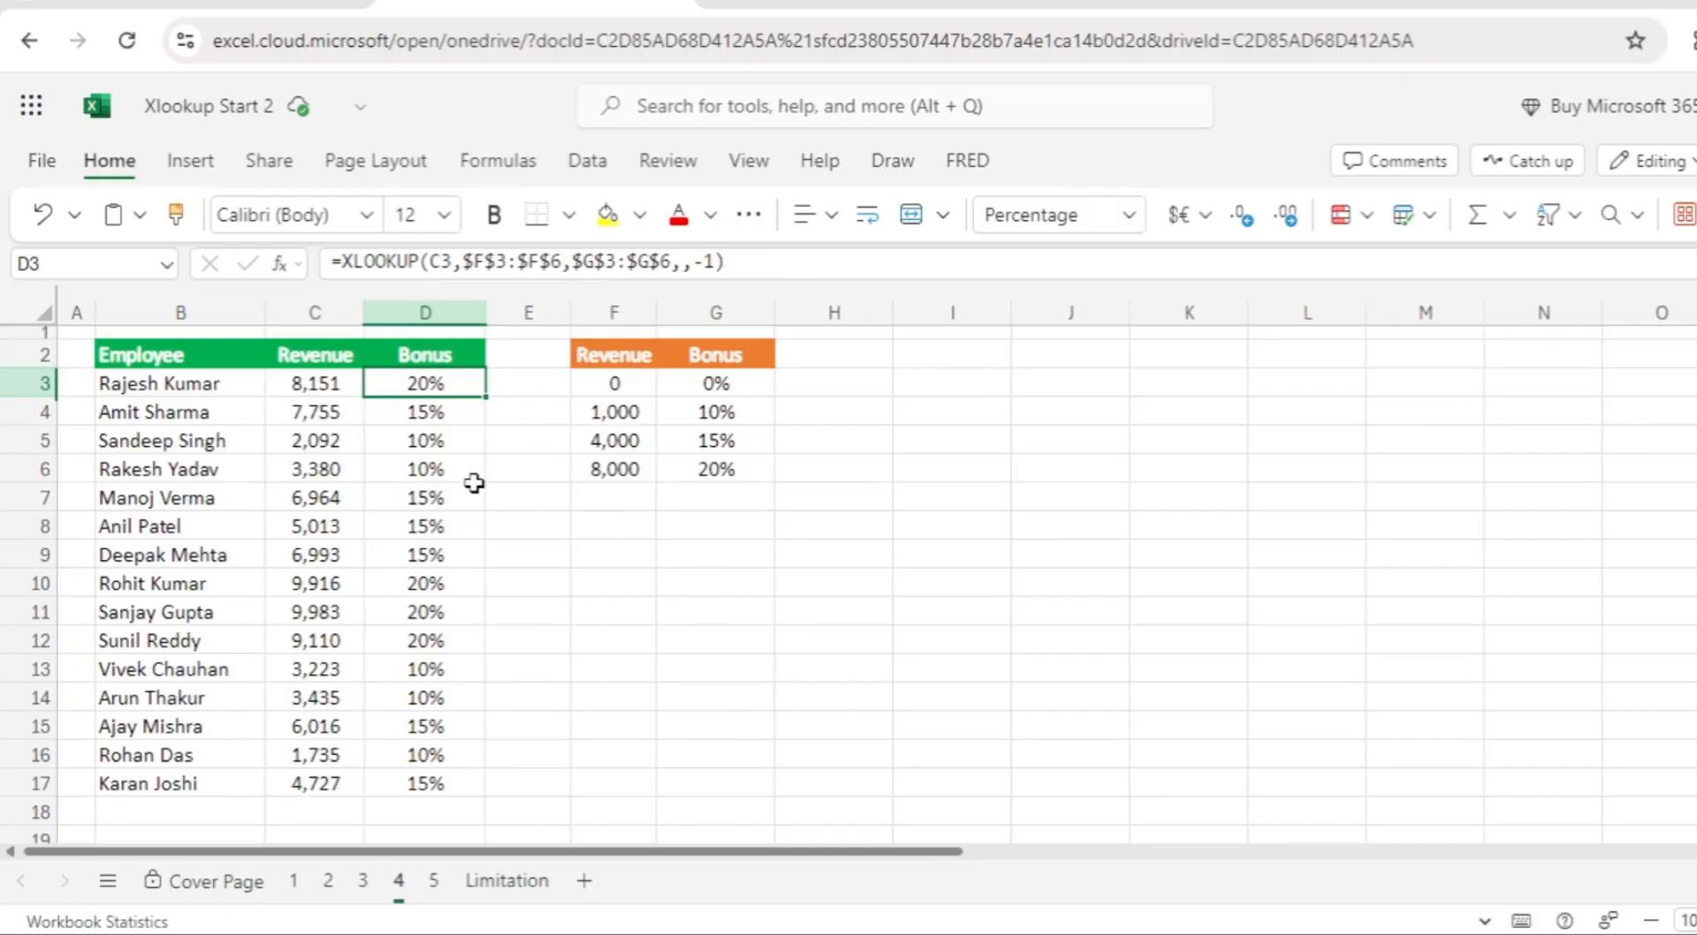
scroll(500, 447, up, 1)
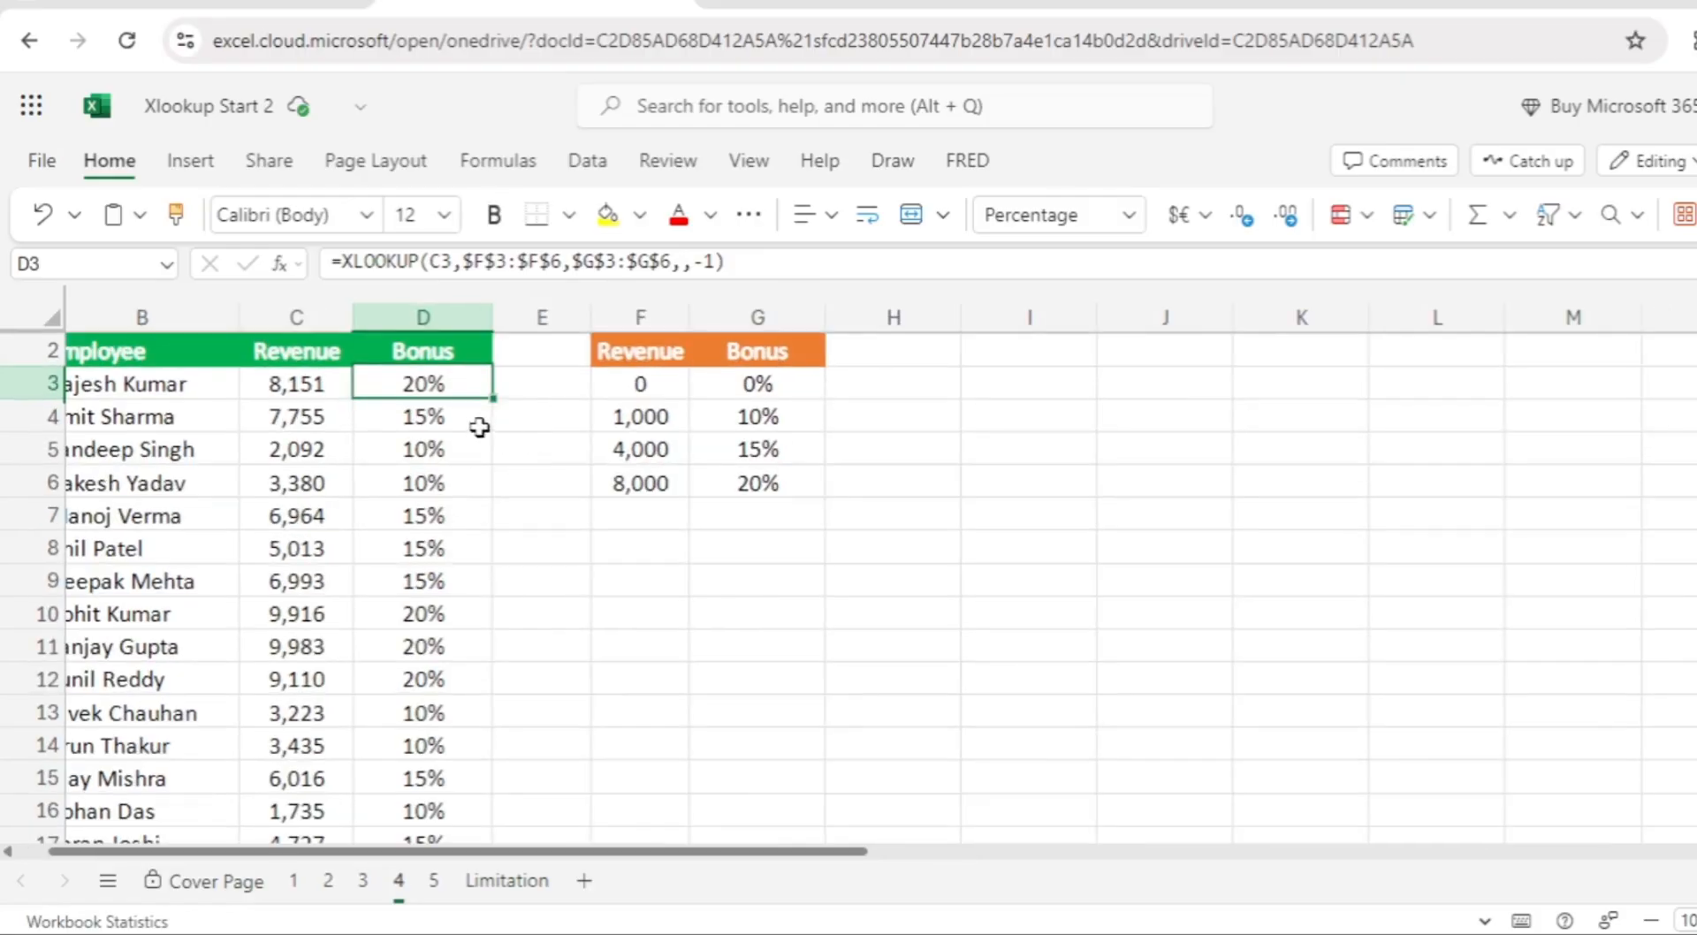
drag(755, 852, 722, 852)
scroll(635, 505, up, 1)
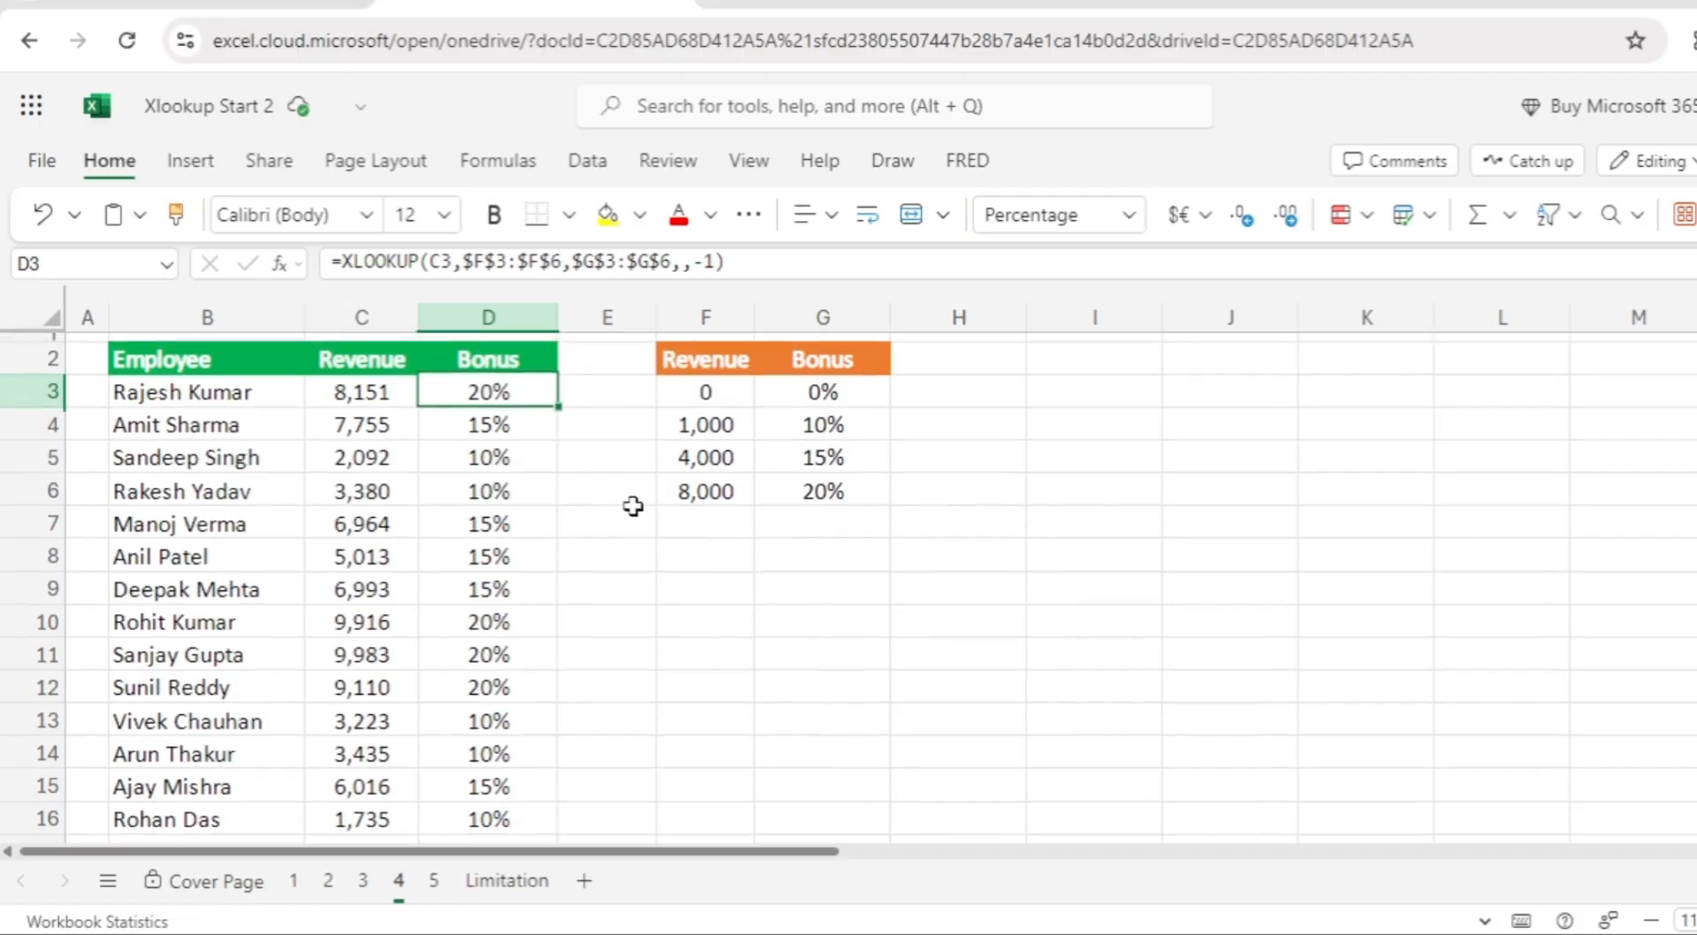
click(194, 386)
click(190, 367)
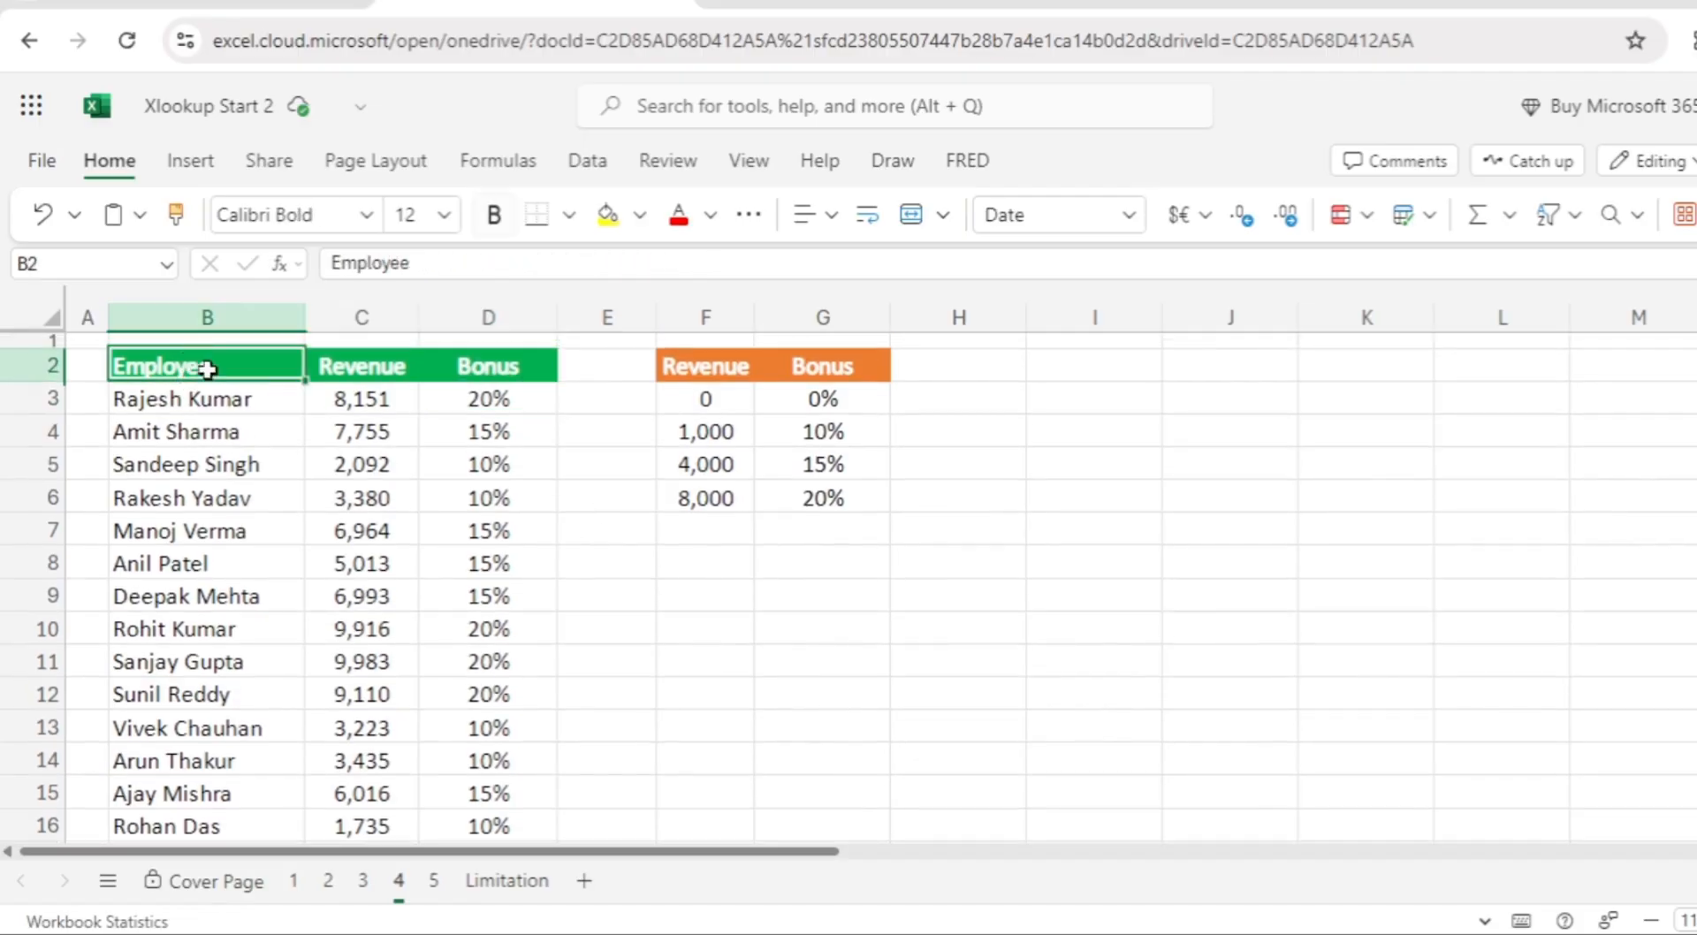
click(397, 369)
click(478, 372)
click(496, 399)
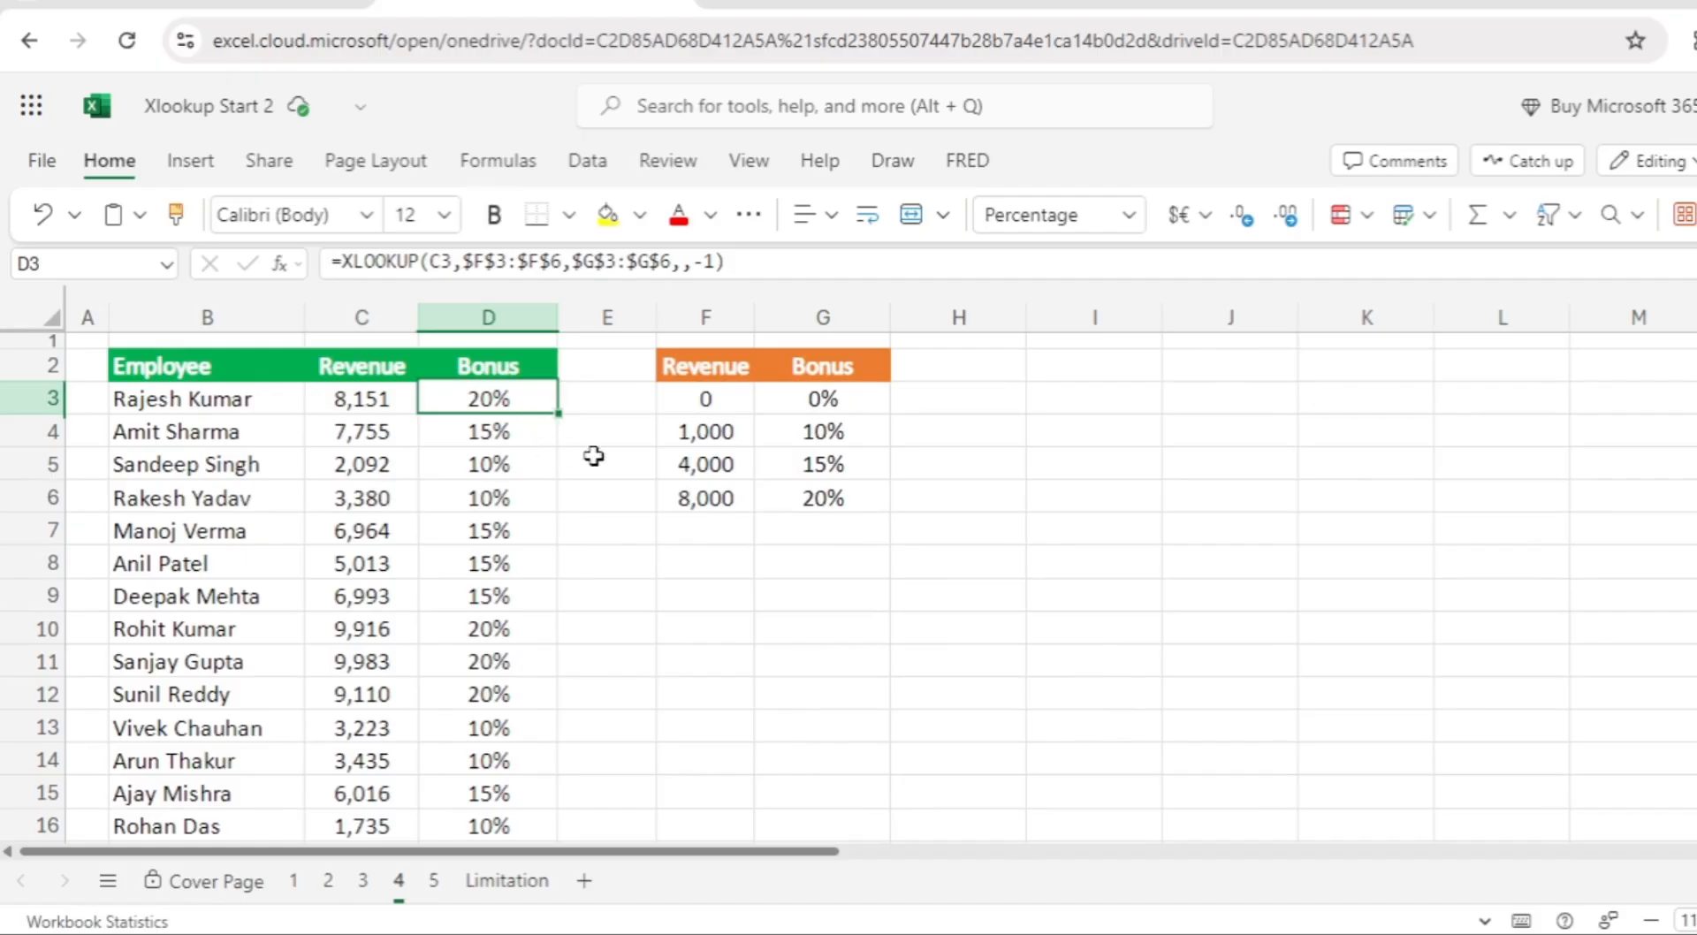
Examine the bonus tier table in F3:G6, matching each revenue threshold with its bonus percentage
drag(701, 391, 712, 492)
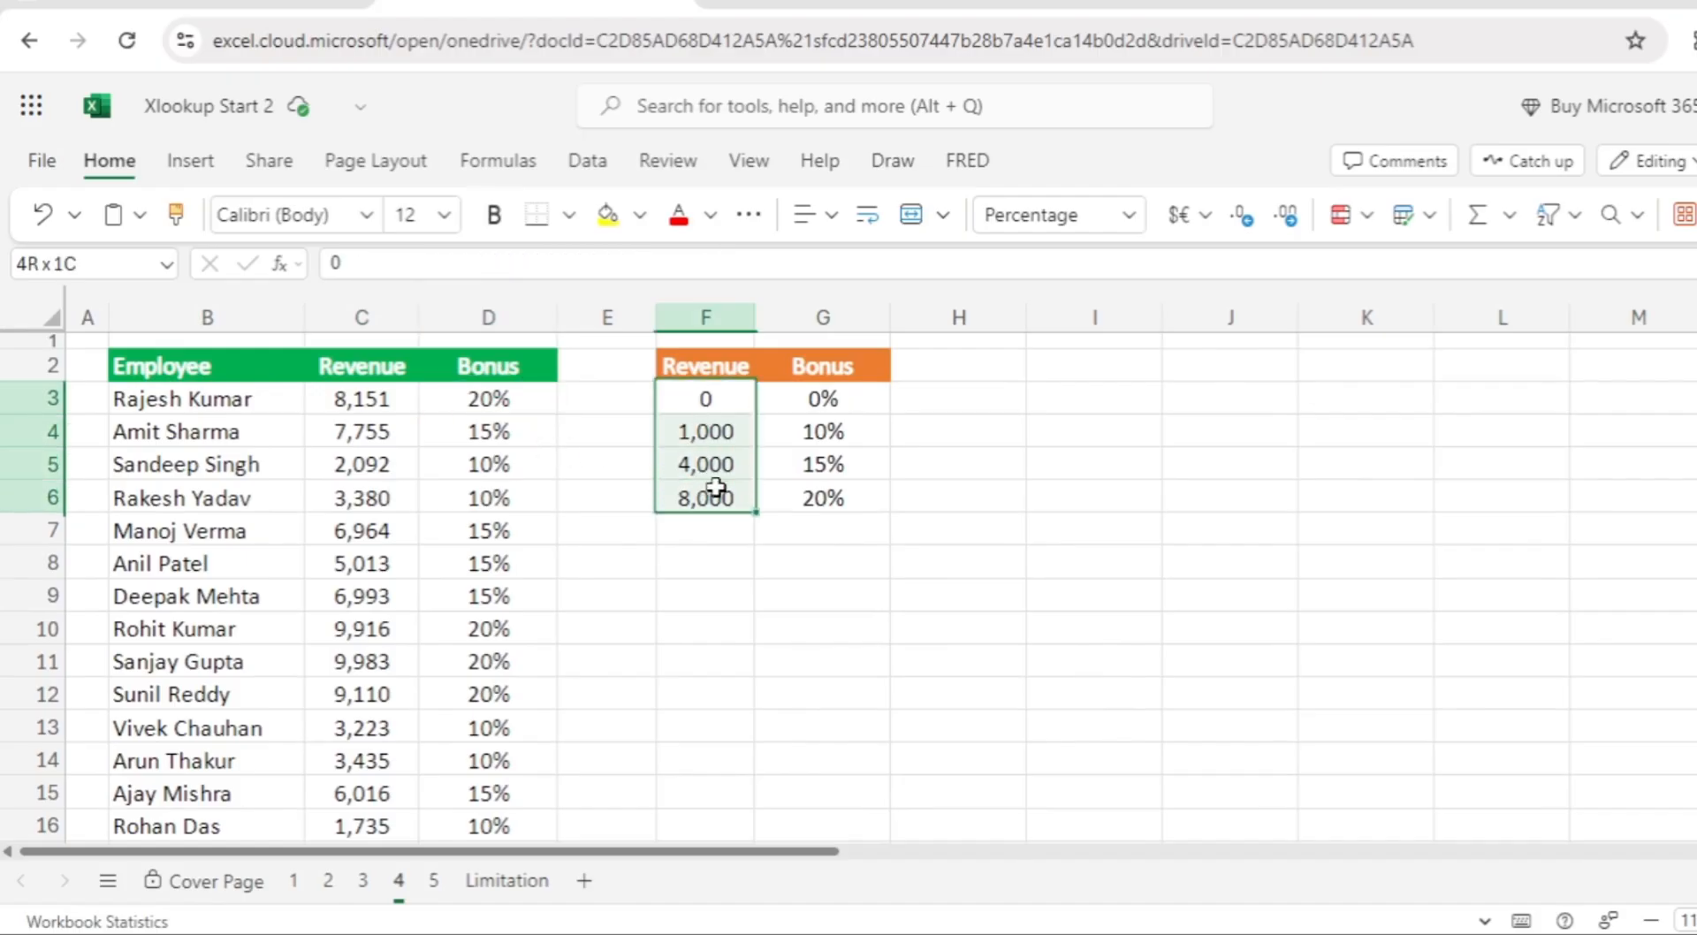
drag(822, 399, 822, 500)
drag(704, 395, 712, 496)
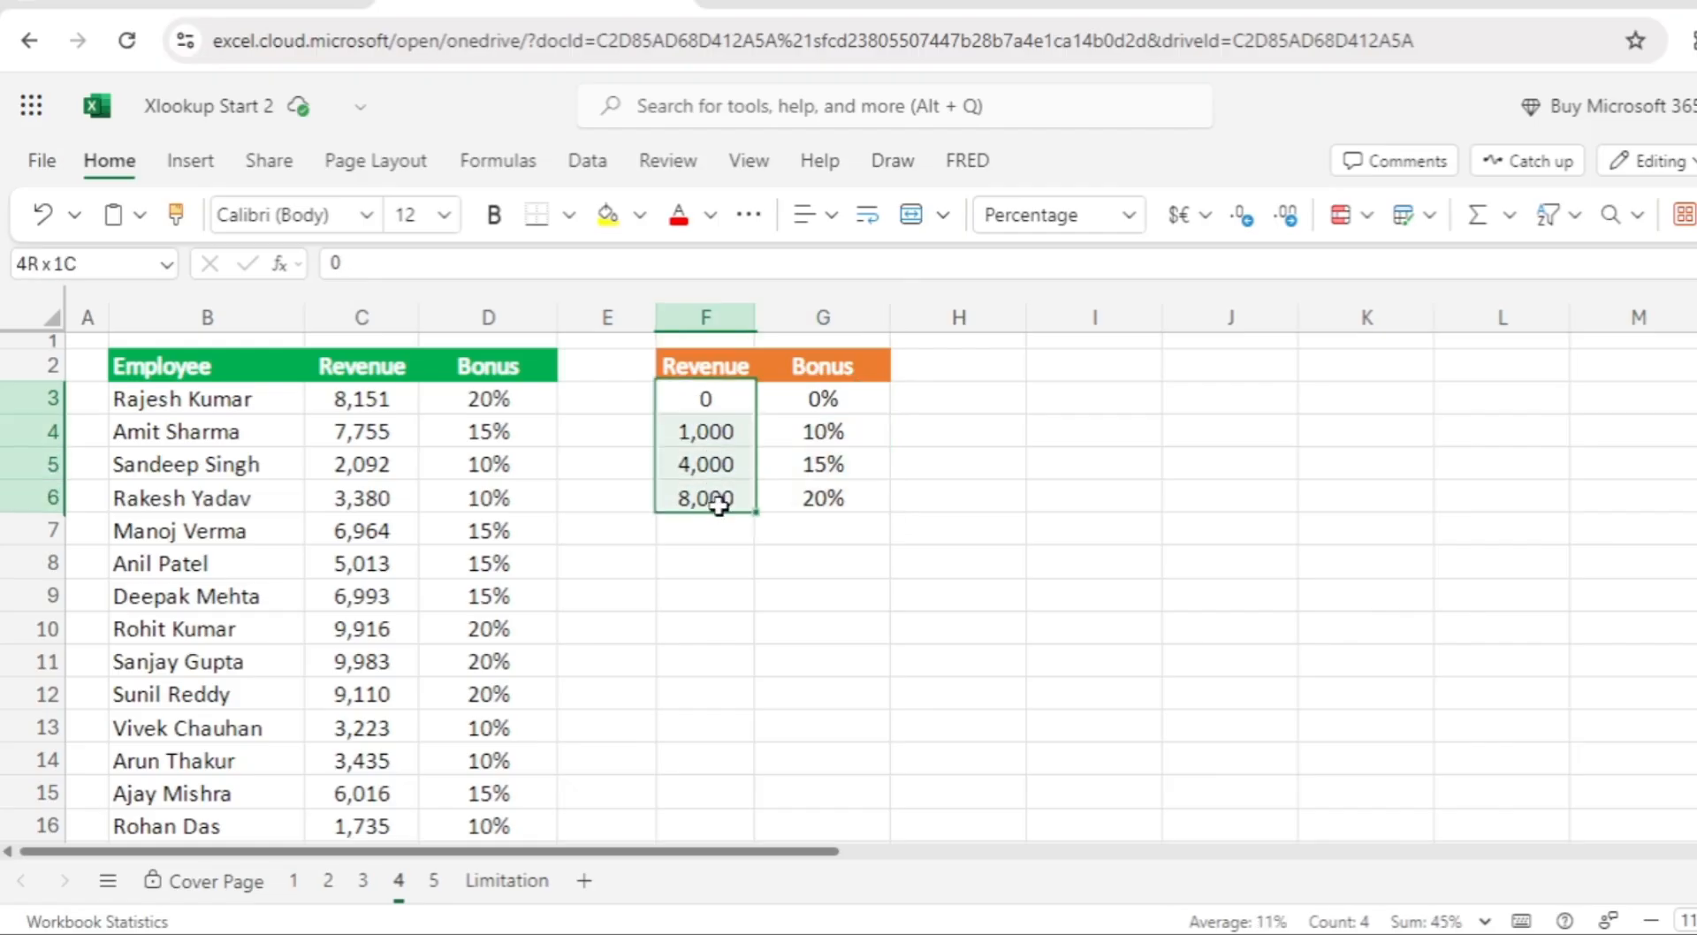
click(724, 417)
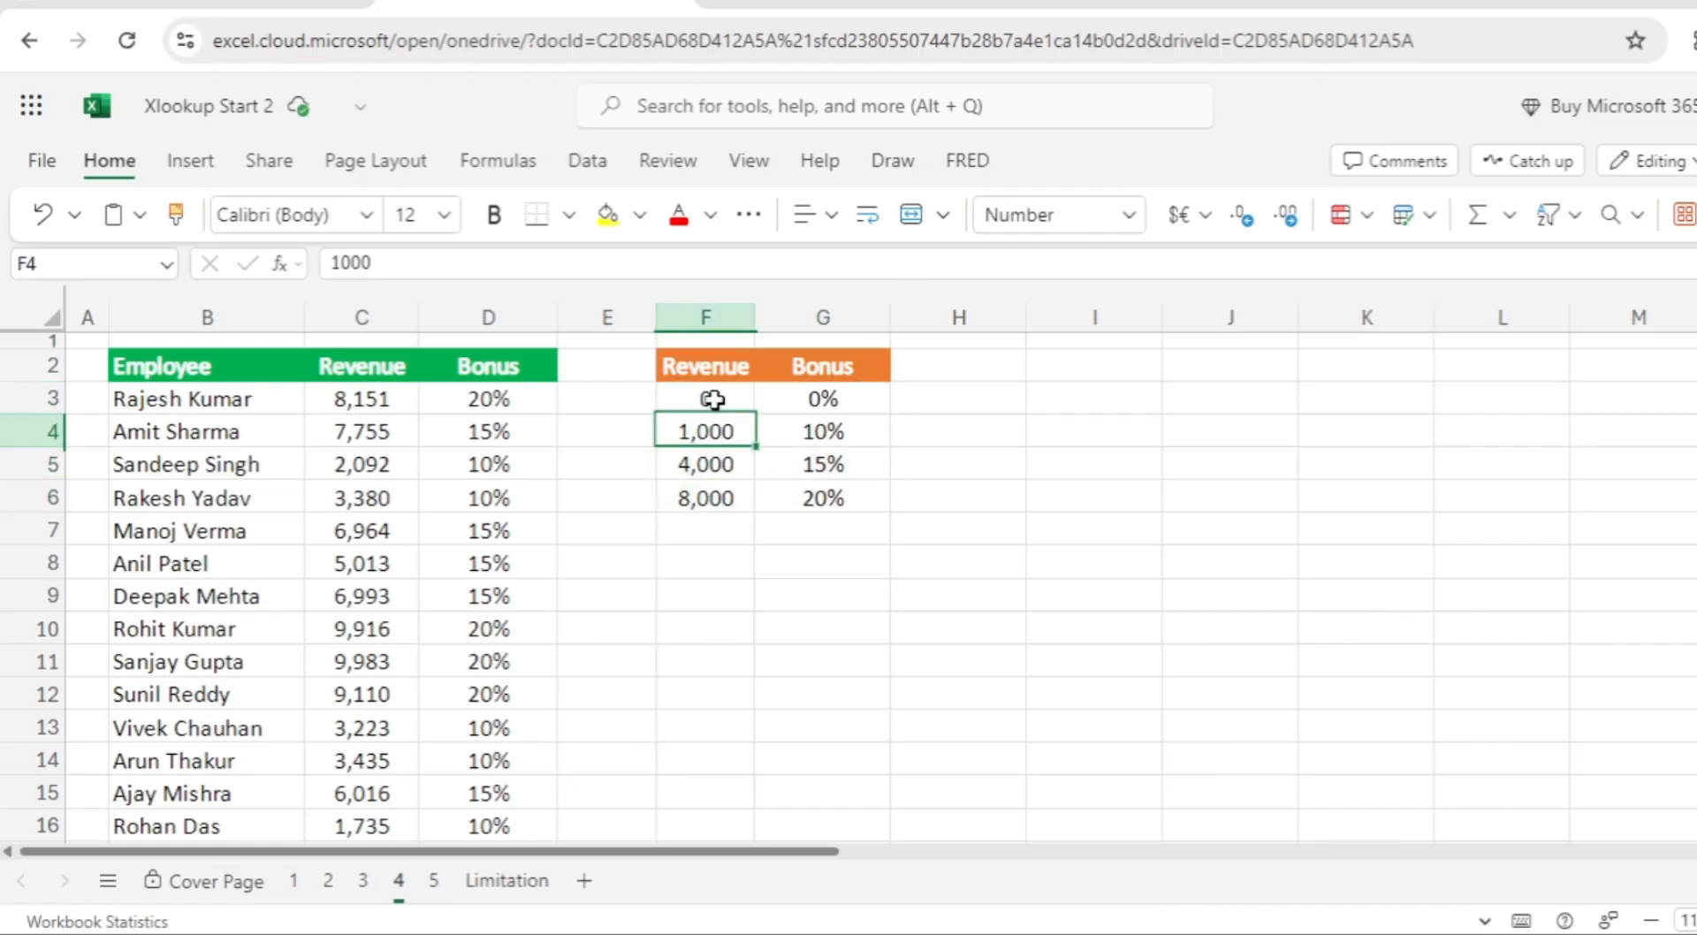
click(713, 397)
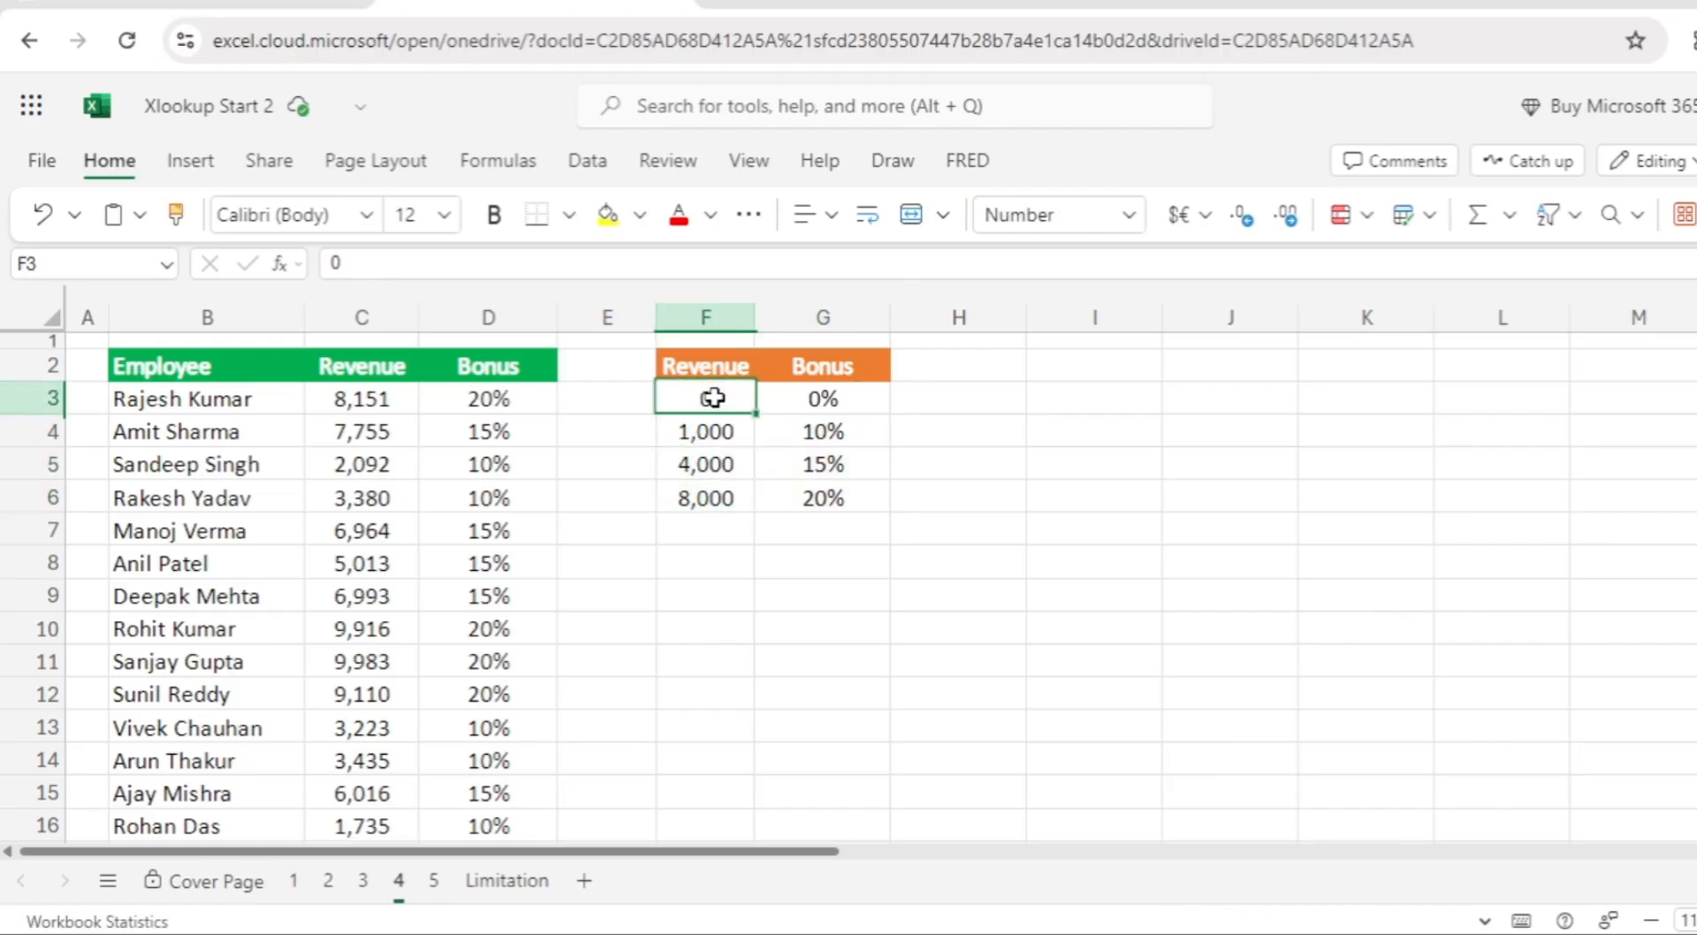
click(809, 406)
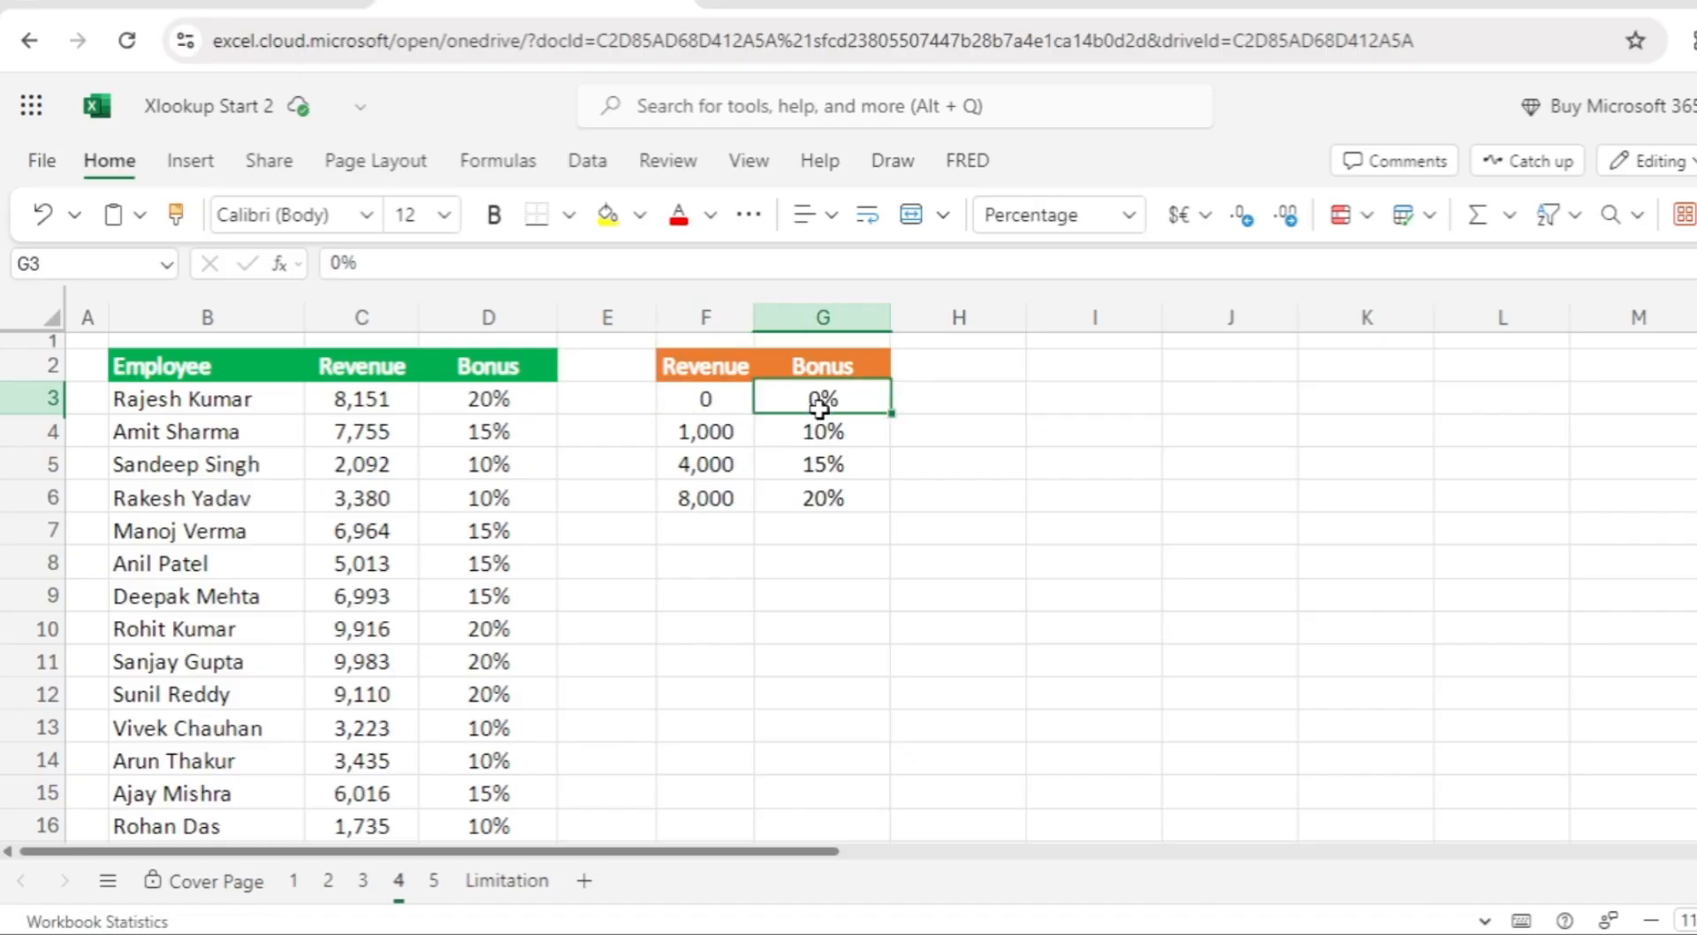
click(710, 432)
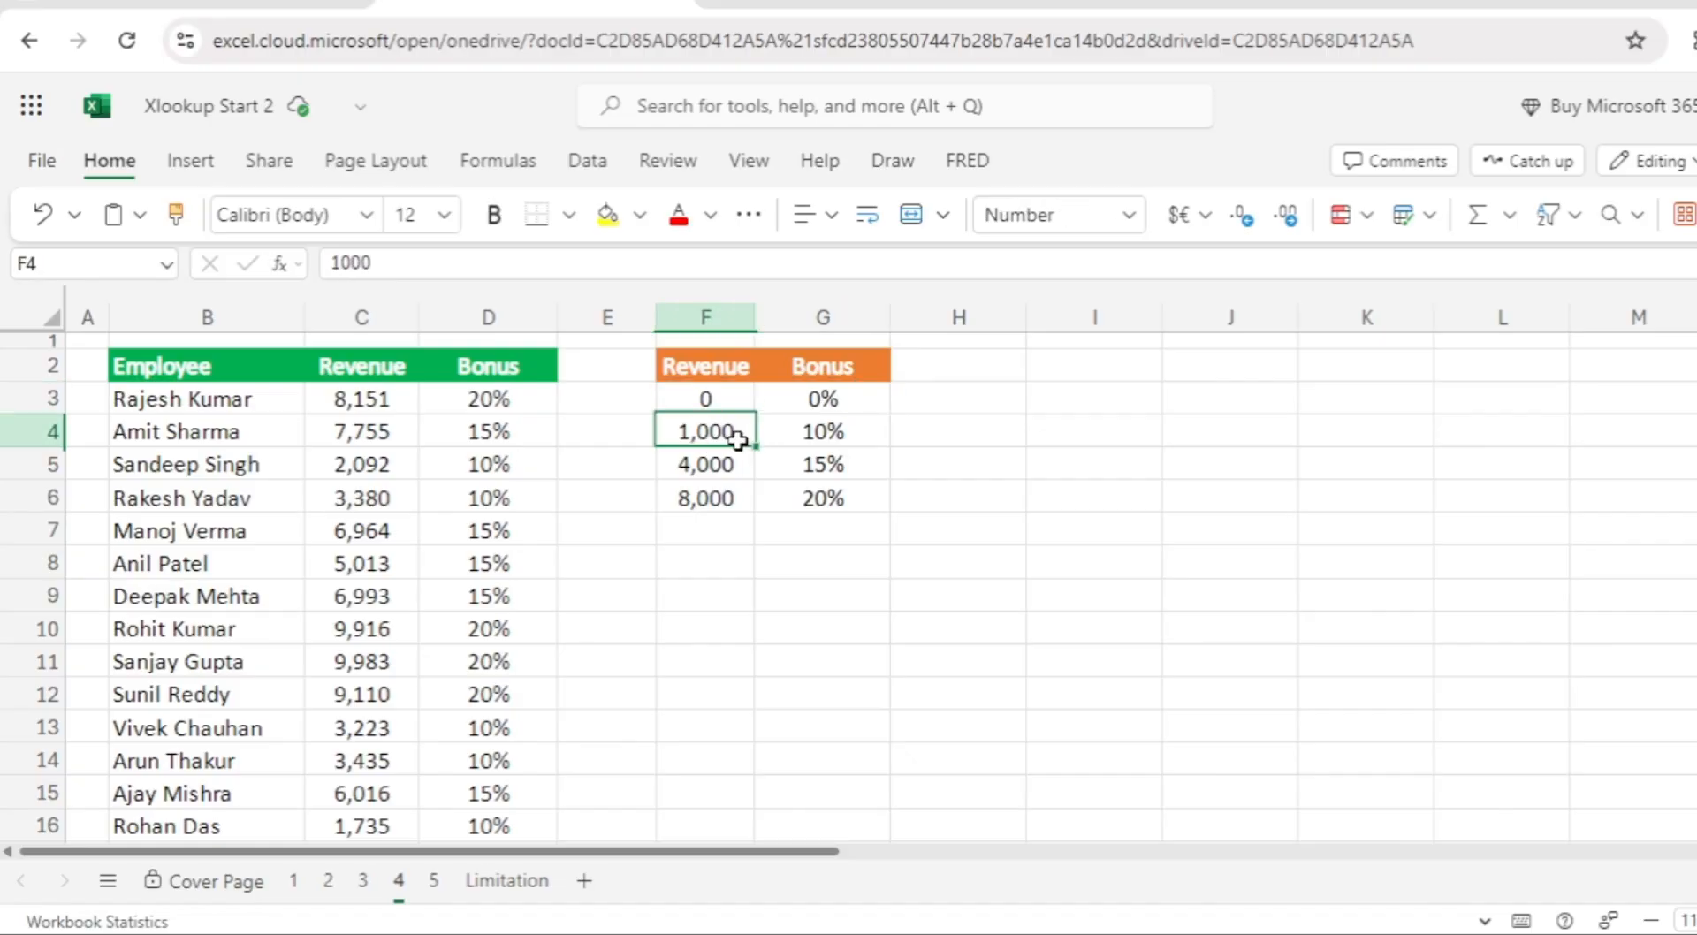
click(820, 433)
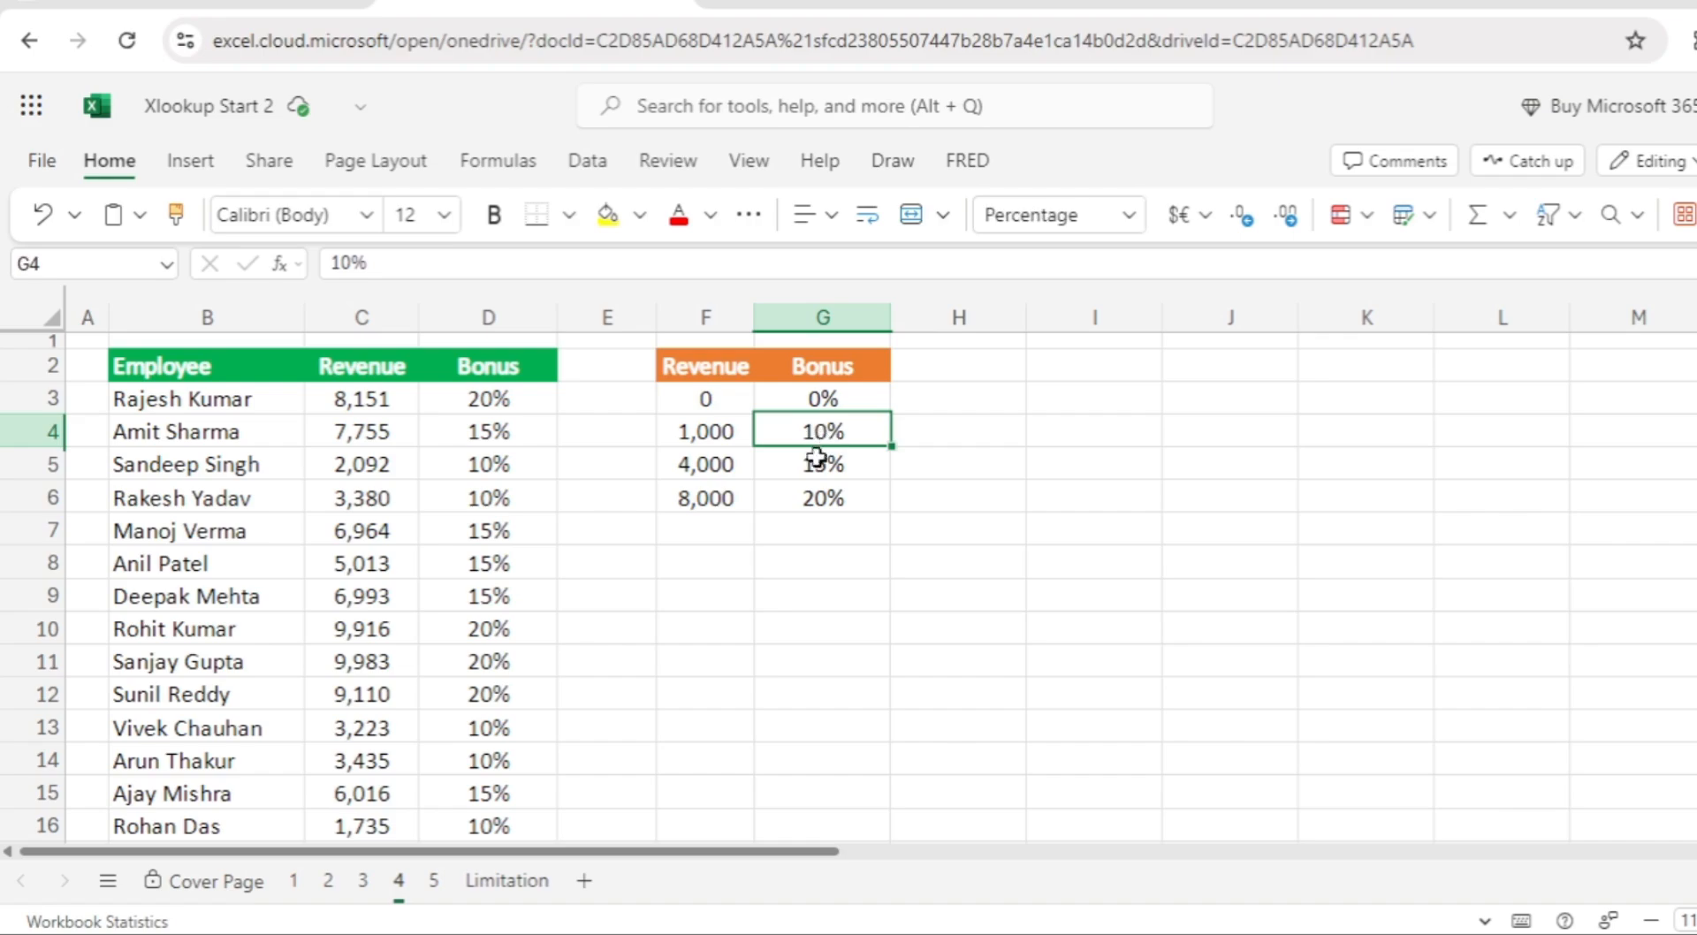
click(704, 465)
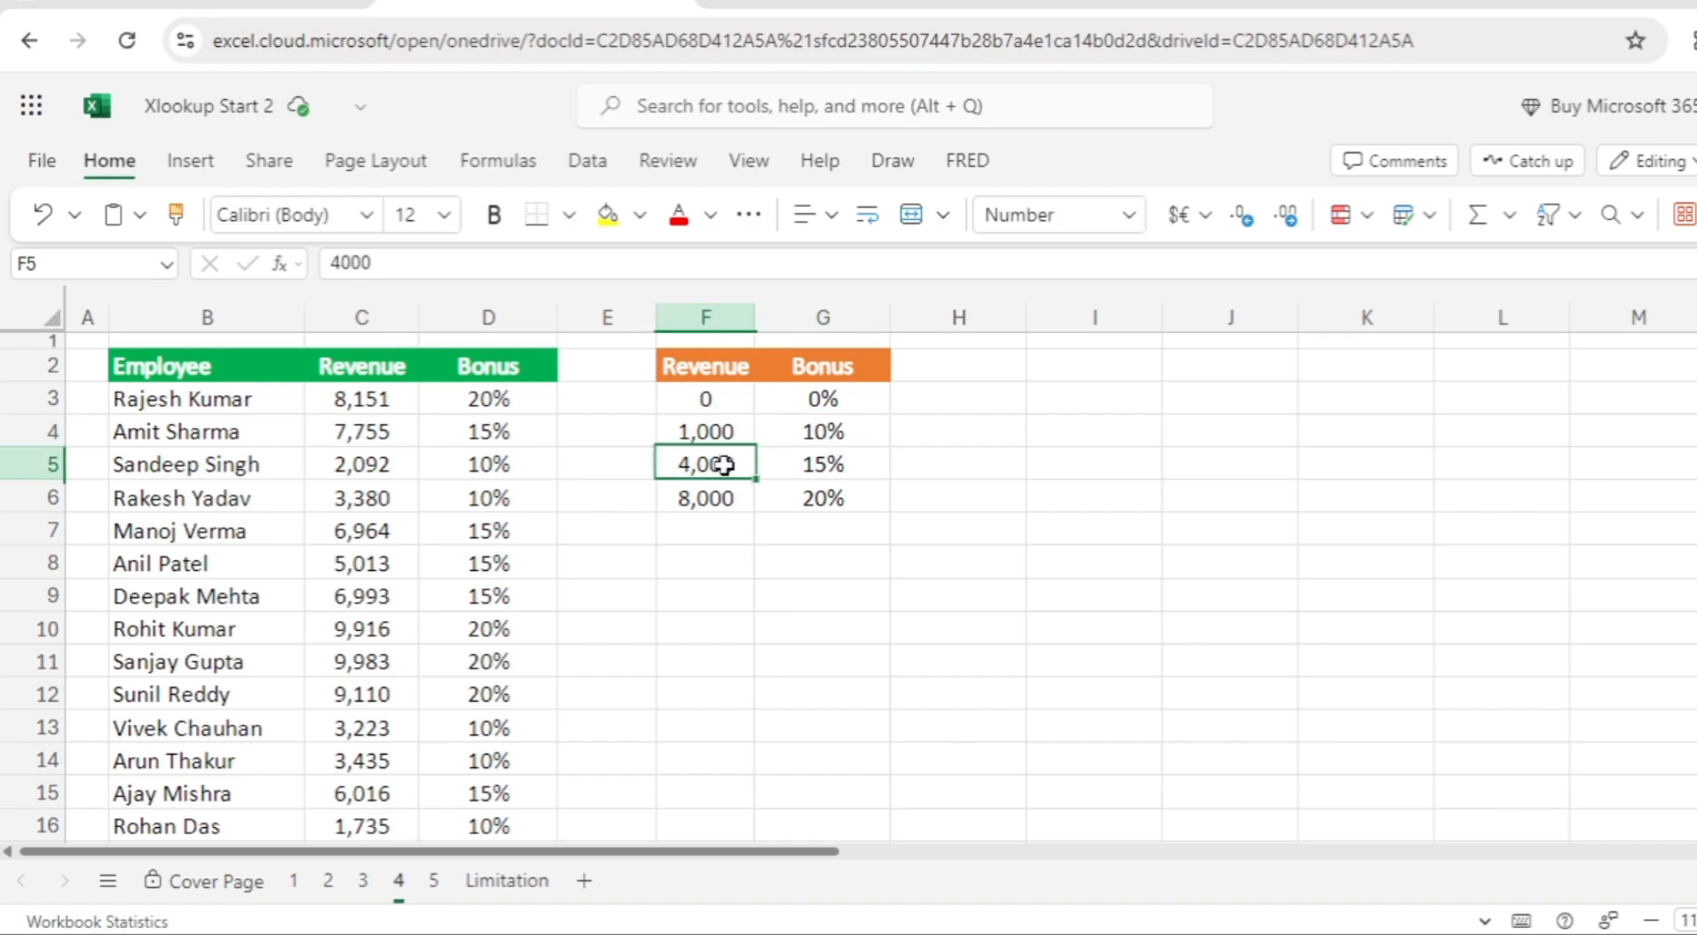
click(832, 473)
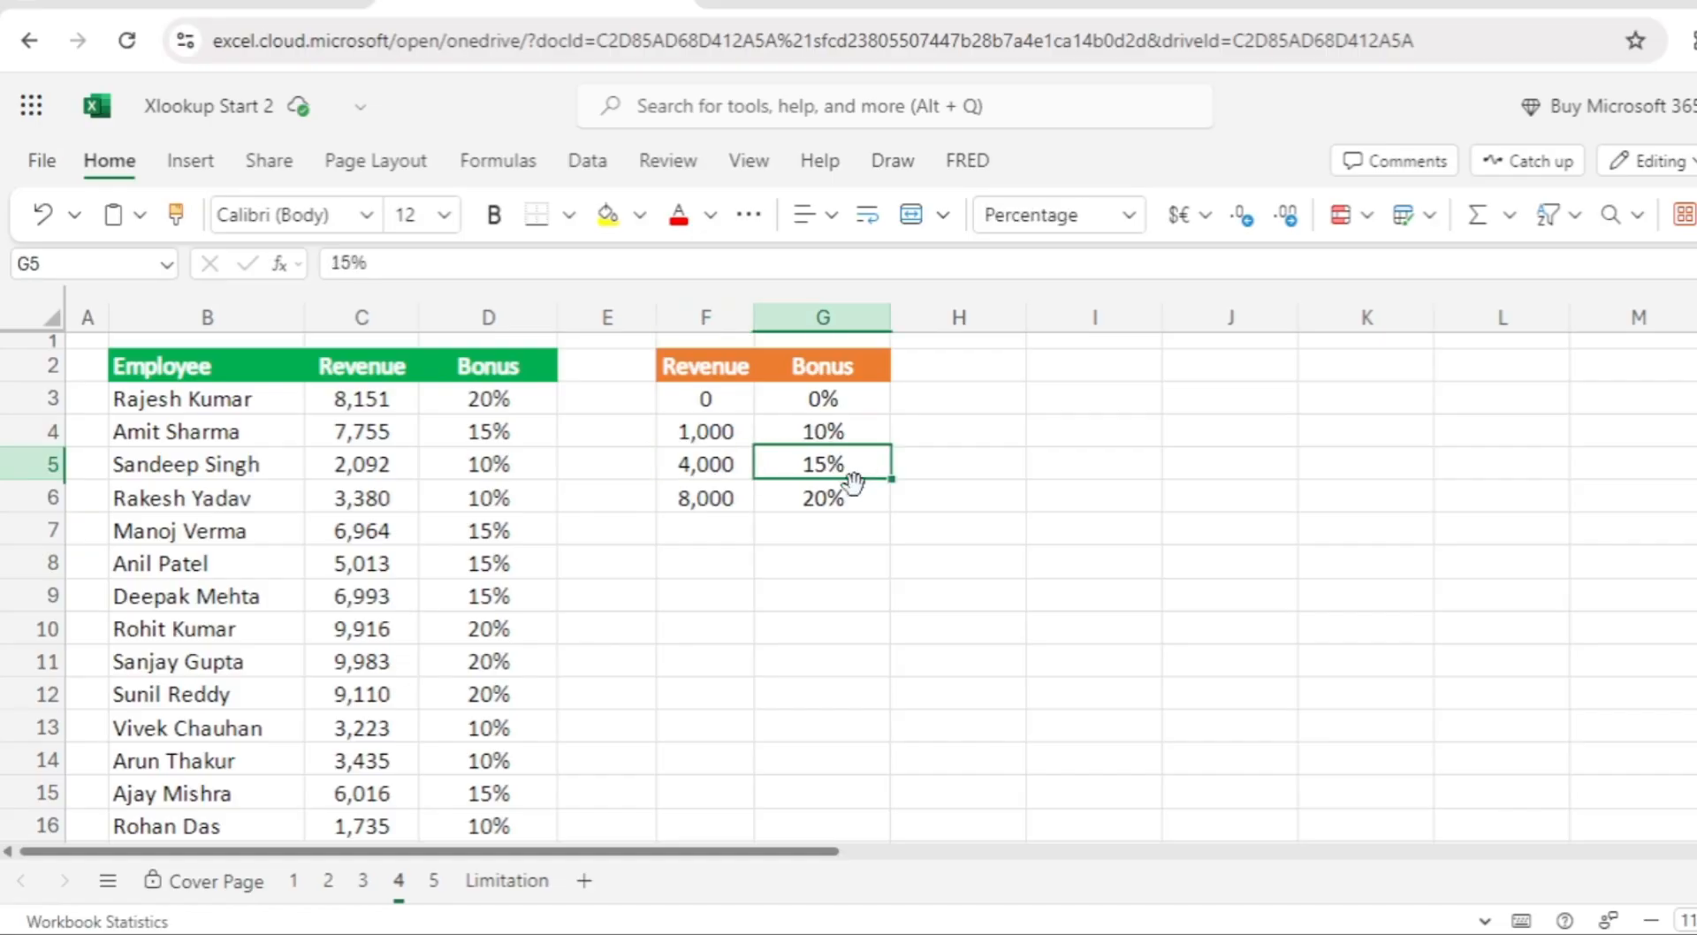
click(704, 497)
click(811, 501)
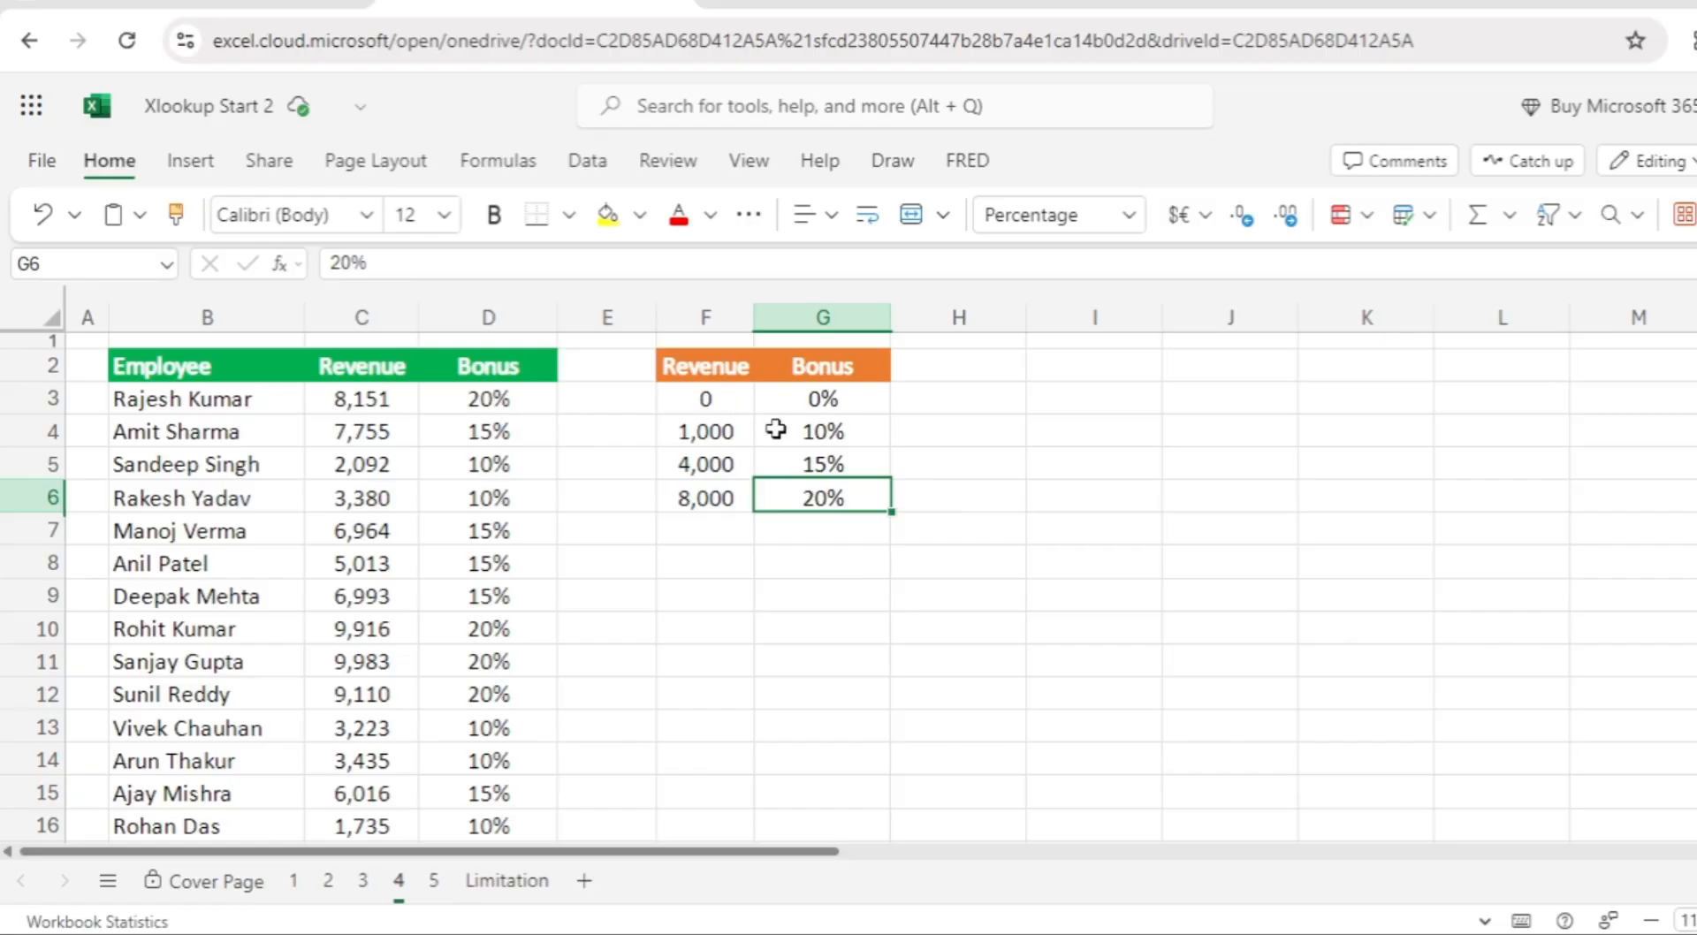
Inspect the existing XLOOKUP formula in bonus cell D3 and the ranges it references
click(496, 403)
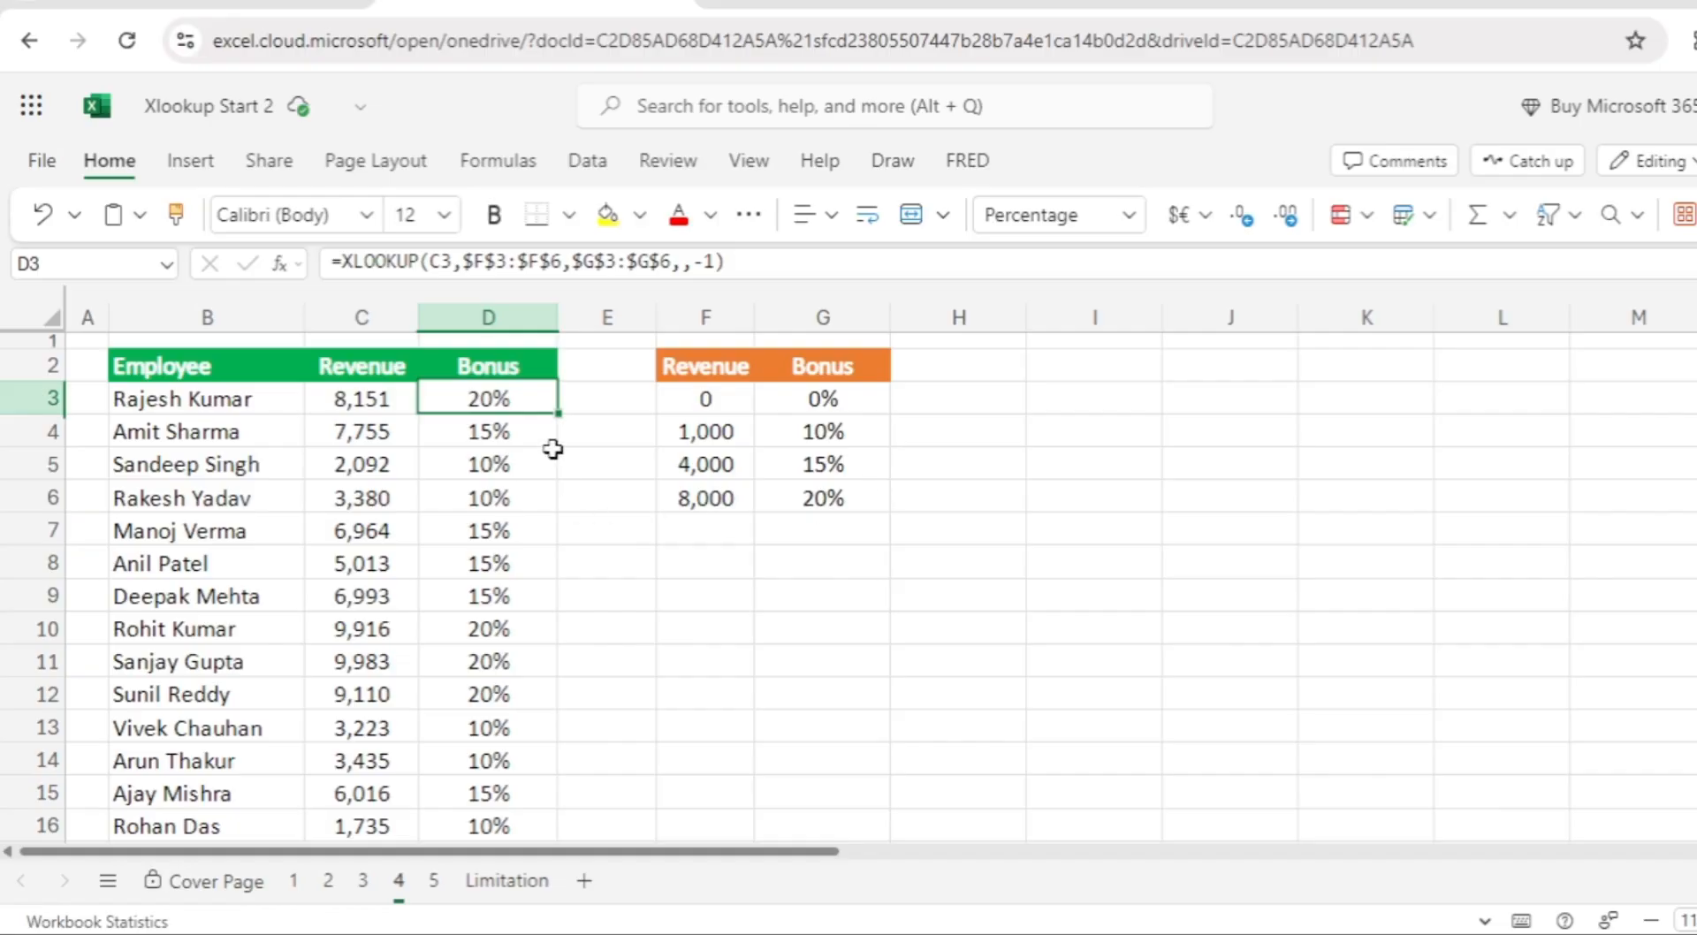
key(F2)
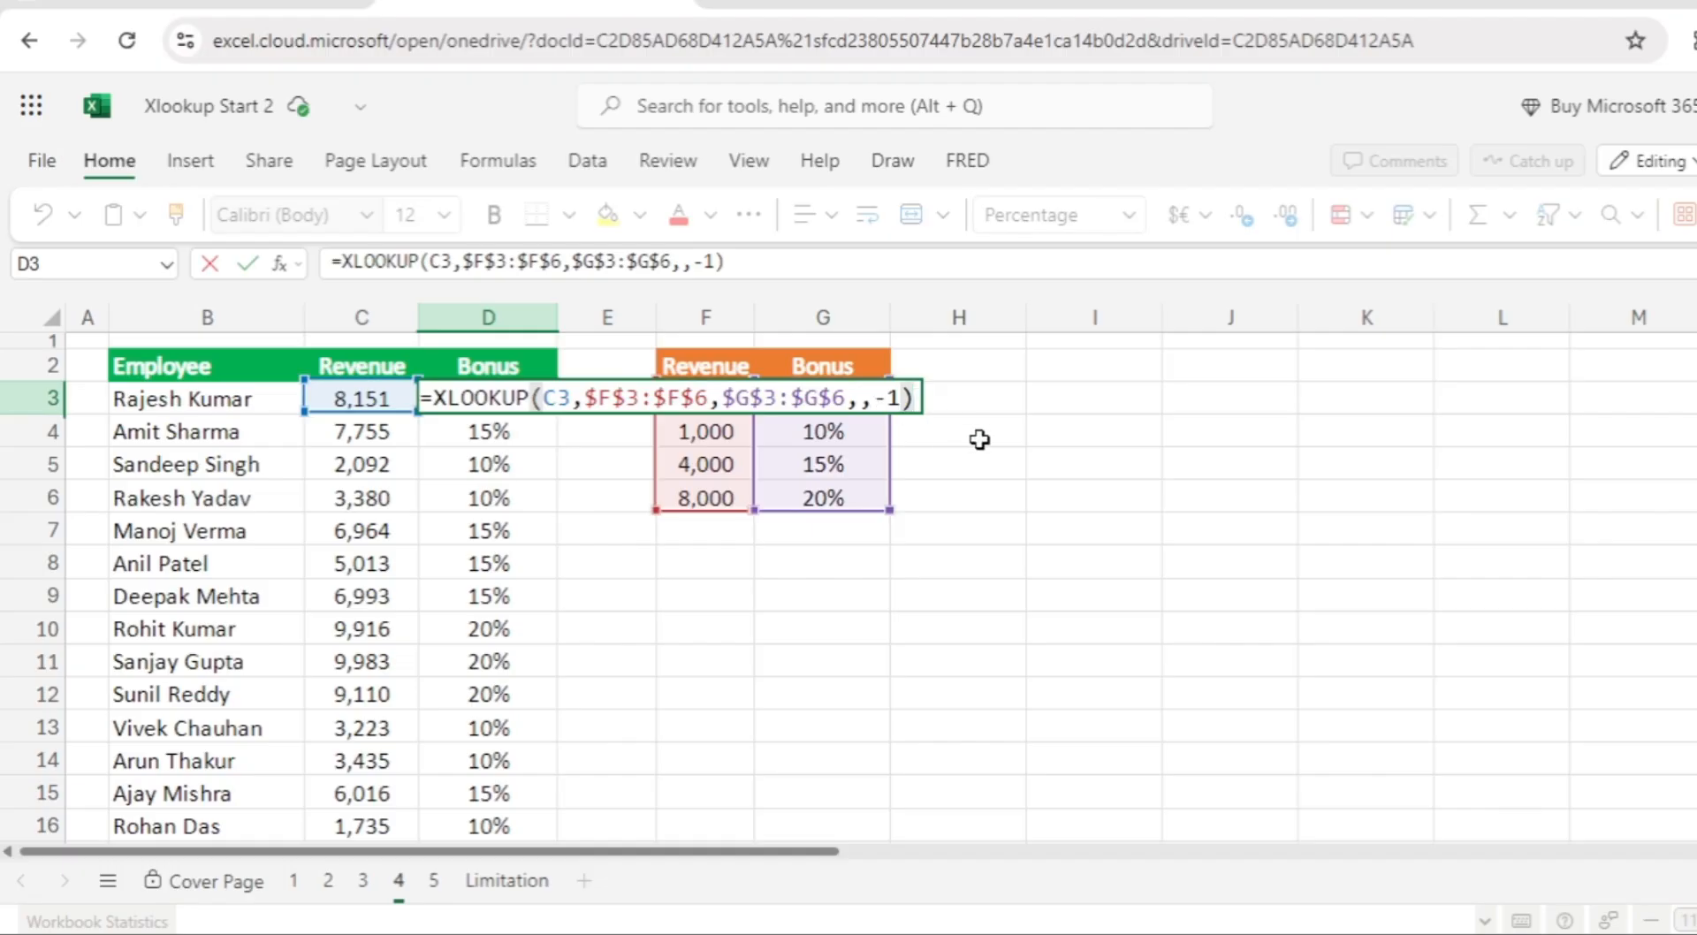
key(Return)
click(535, 393)
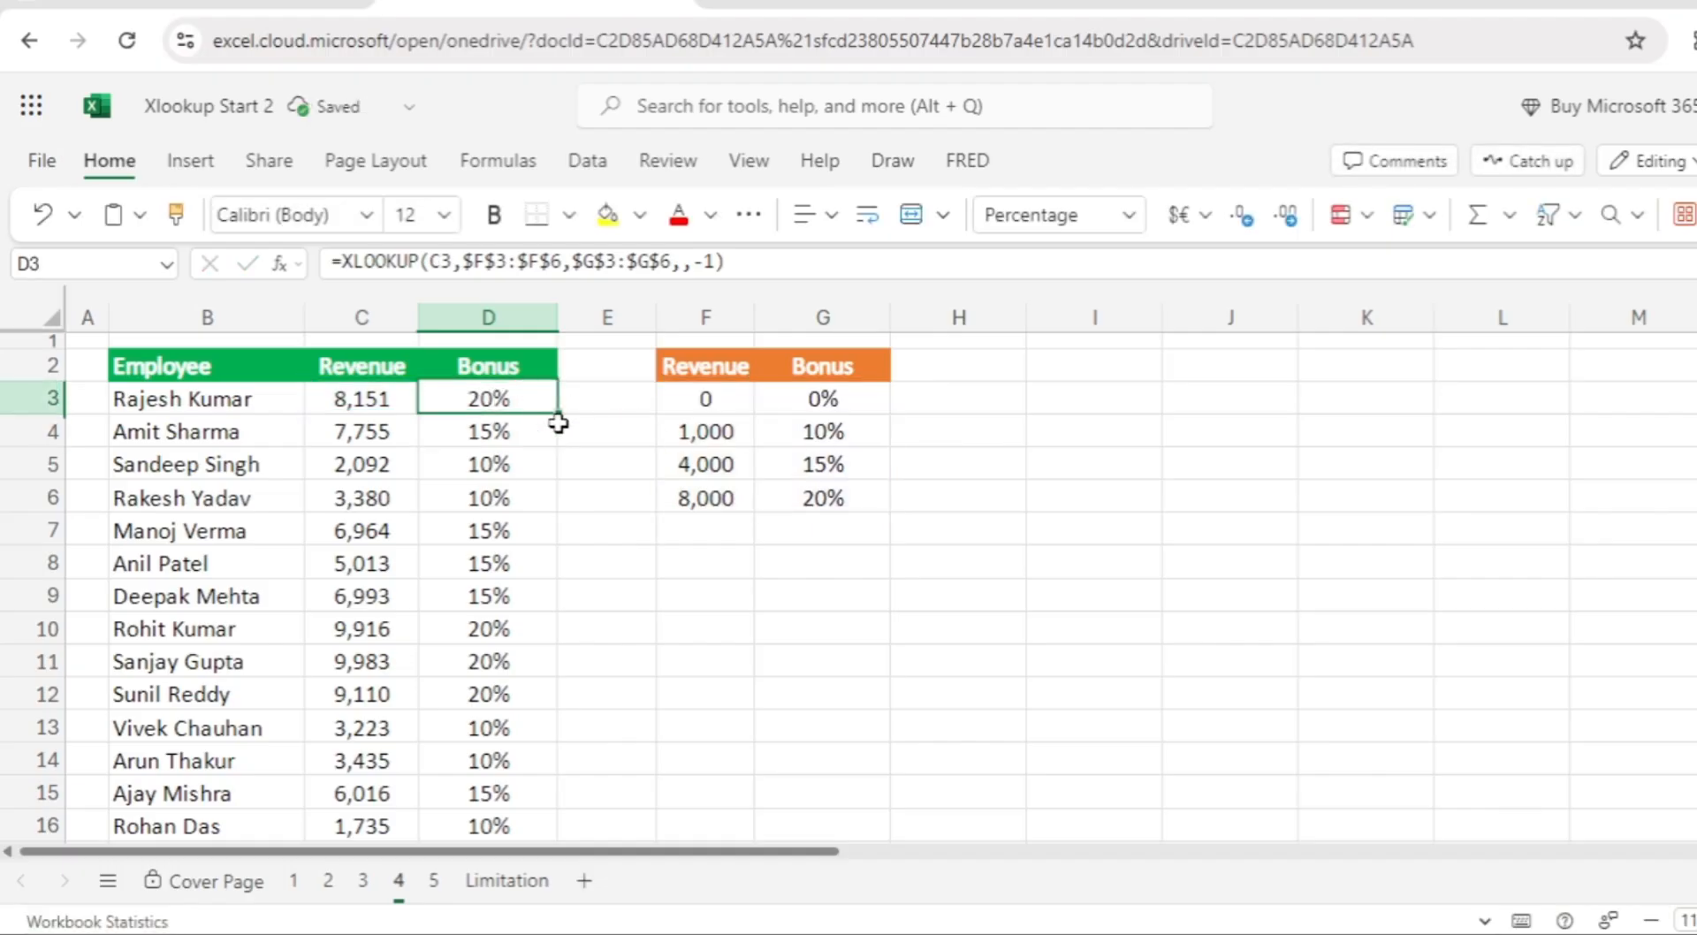
key(F2)
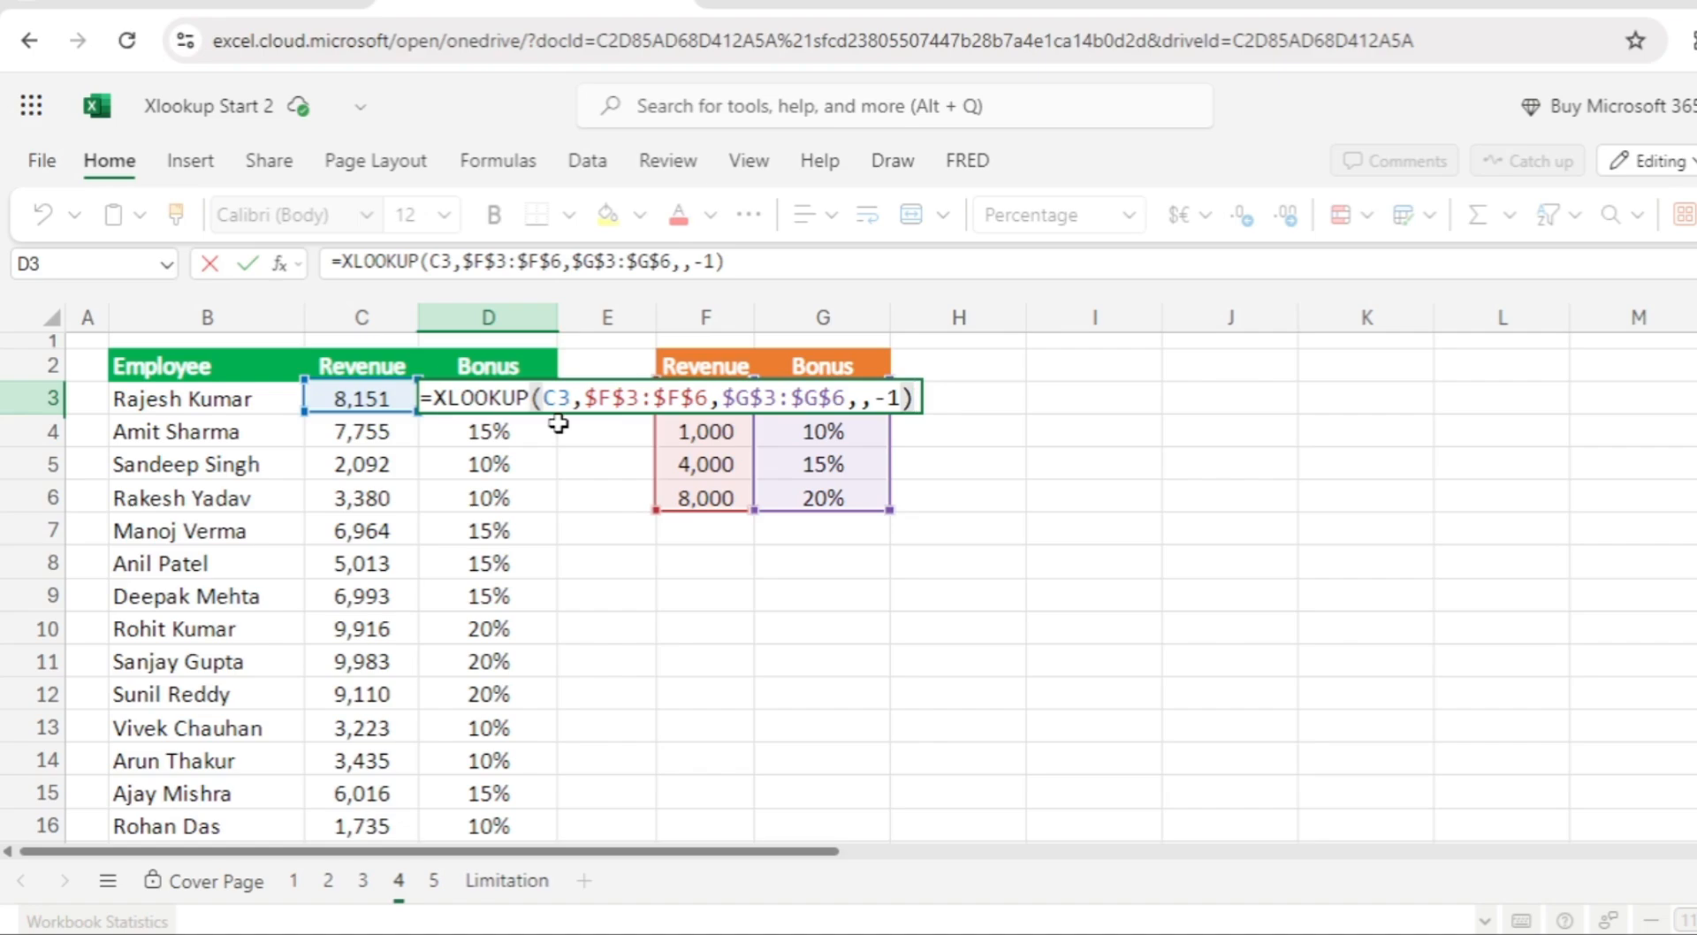
key(Return)
click(495, 400)
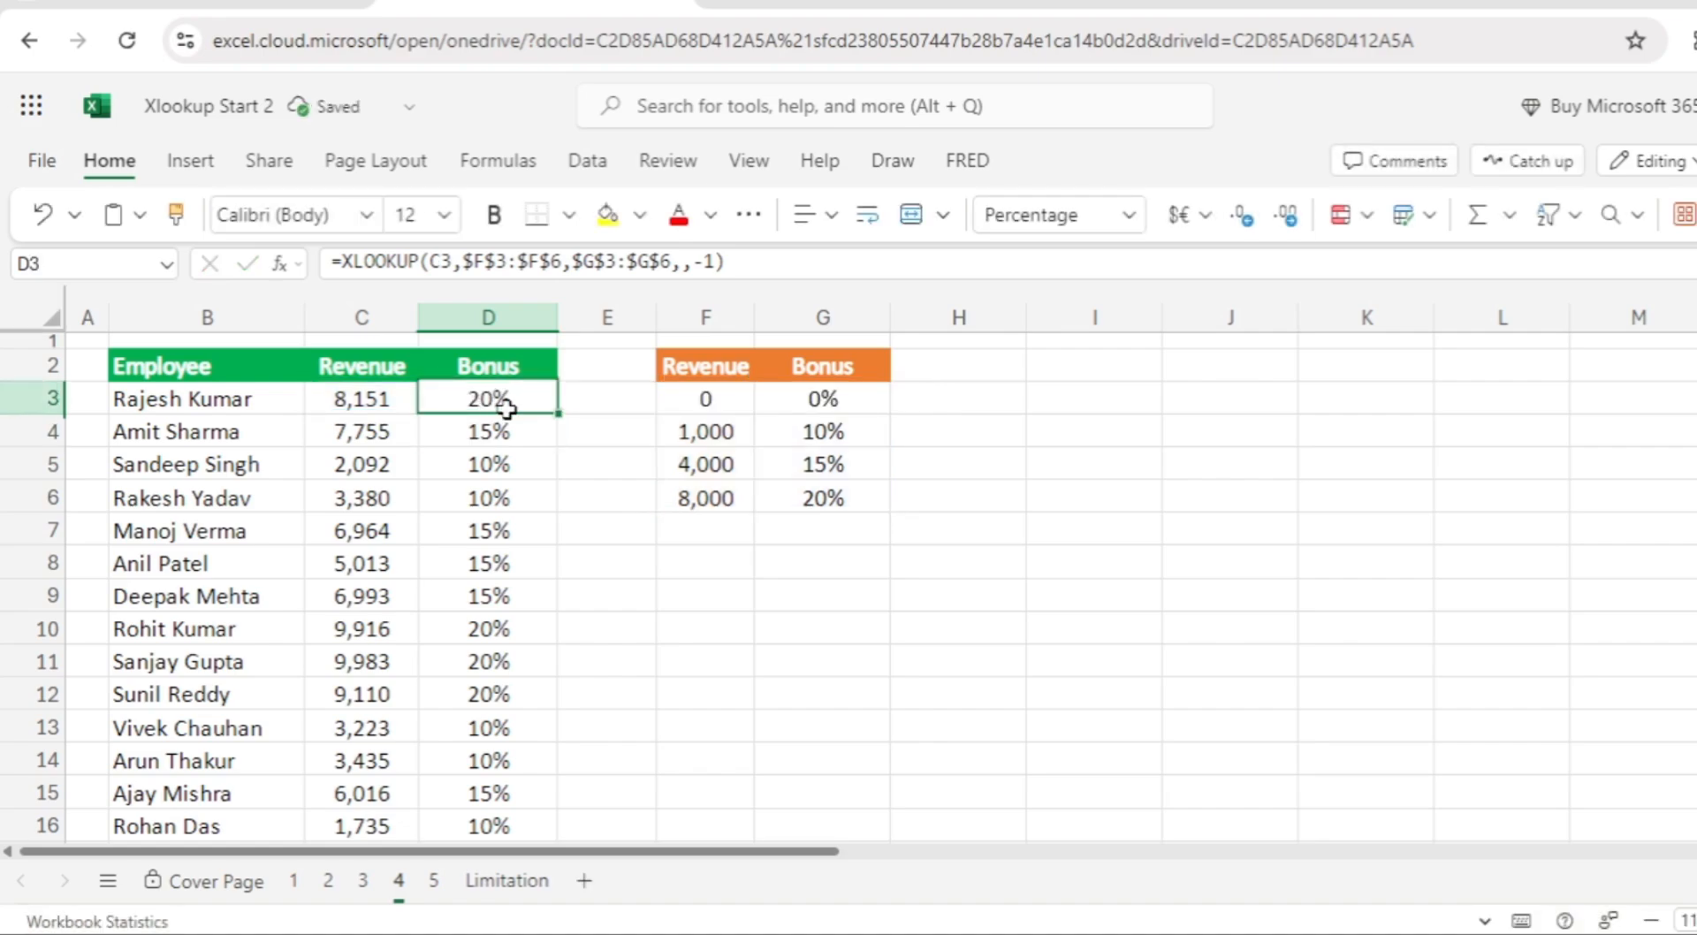
Clear the existing bonus formulas from D3:D17 in the employee table
key(Delete)
key(Down)
key(Up)
key(shift+Down)
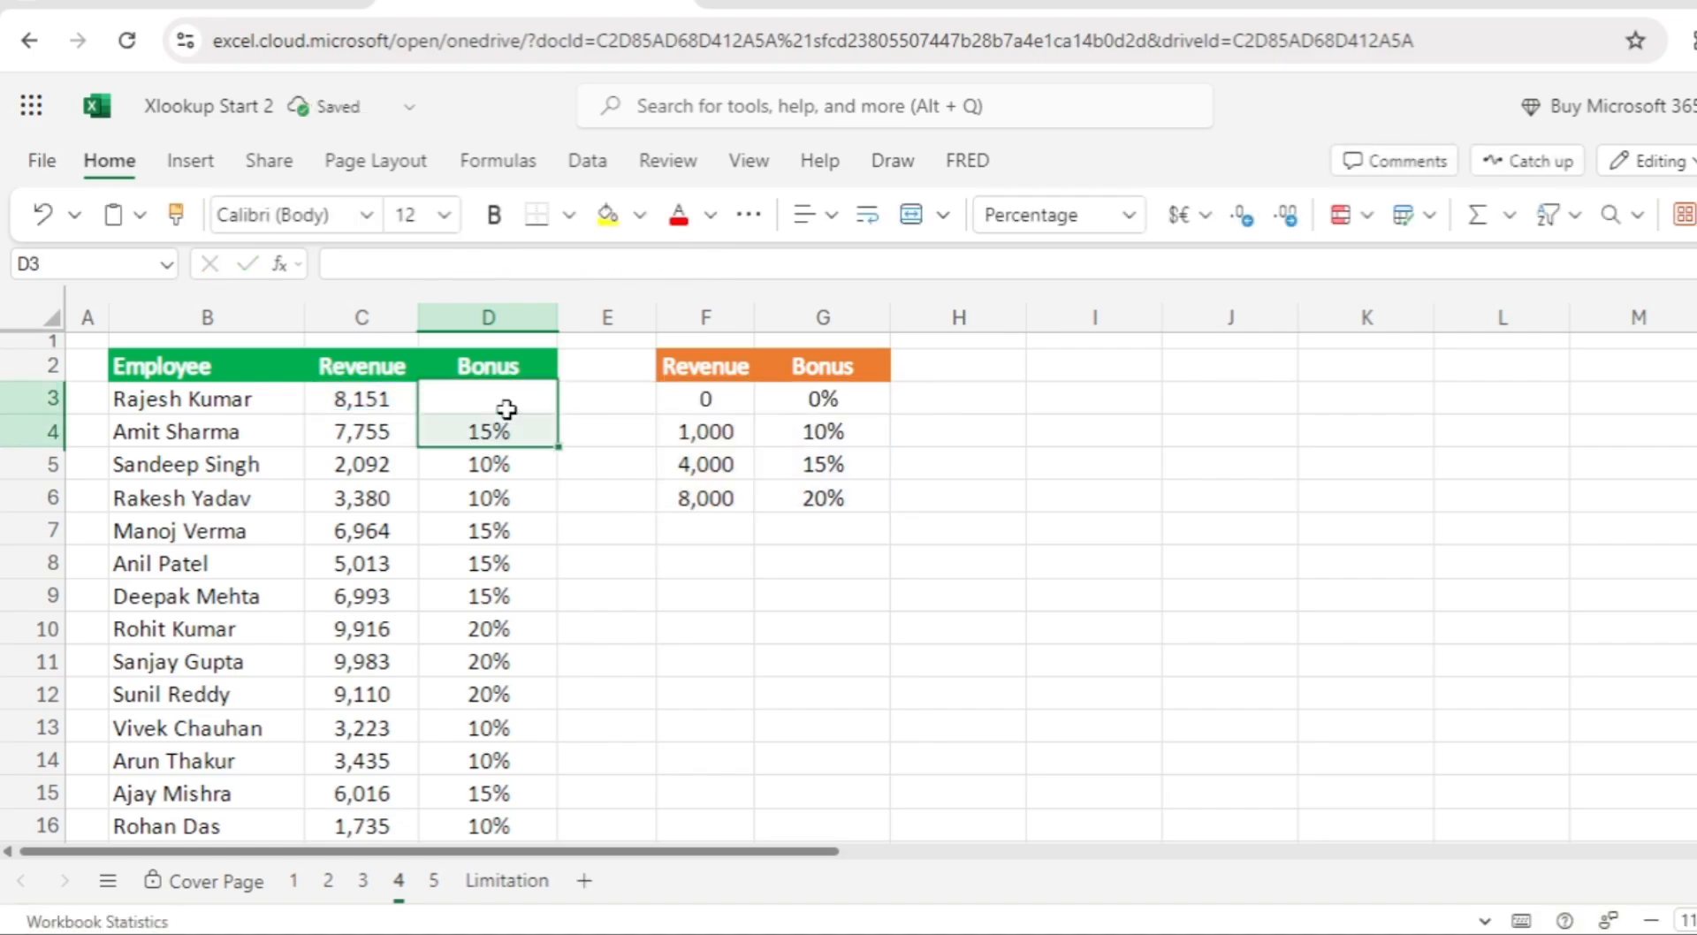
key(ctrl+shift+Down)
key(ctrl+shift+Up)
key(Up)
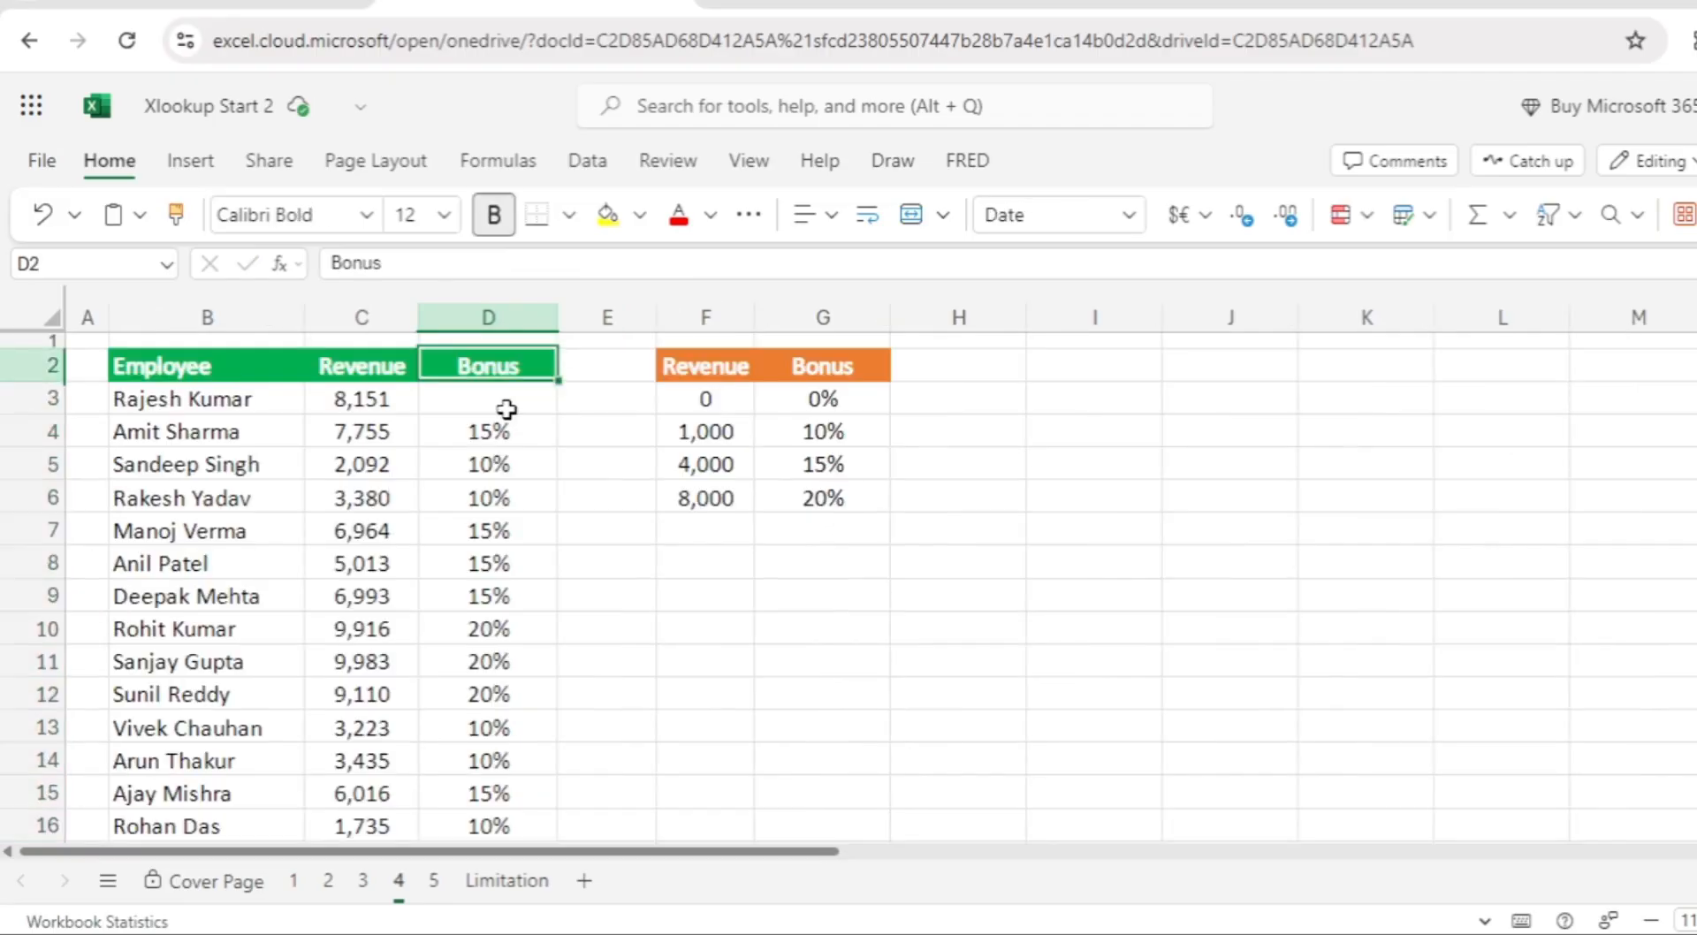
key(Down)
key(Down)
key(ctrl+shift+Down)
key(Delete)
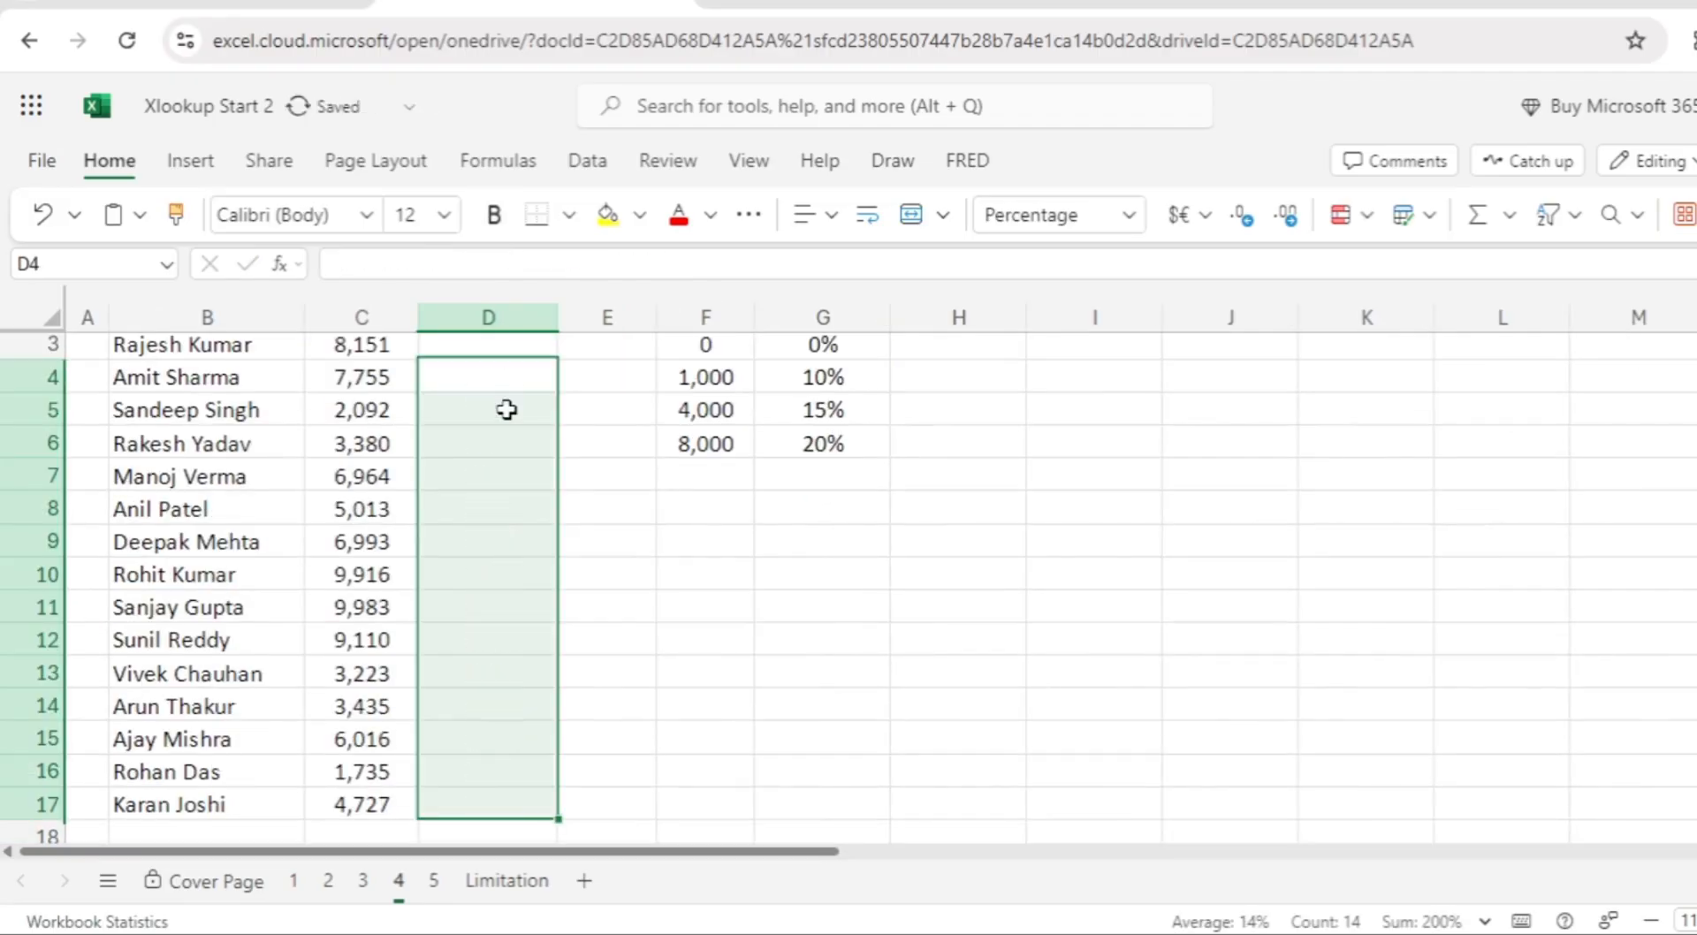
Start an XLOOKUP formula in bonus cell D3 with the revenue in C3 as the lookup value
key(Up)
key(Up)
key(Up)
click(507, 409)
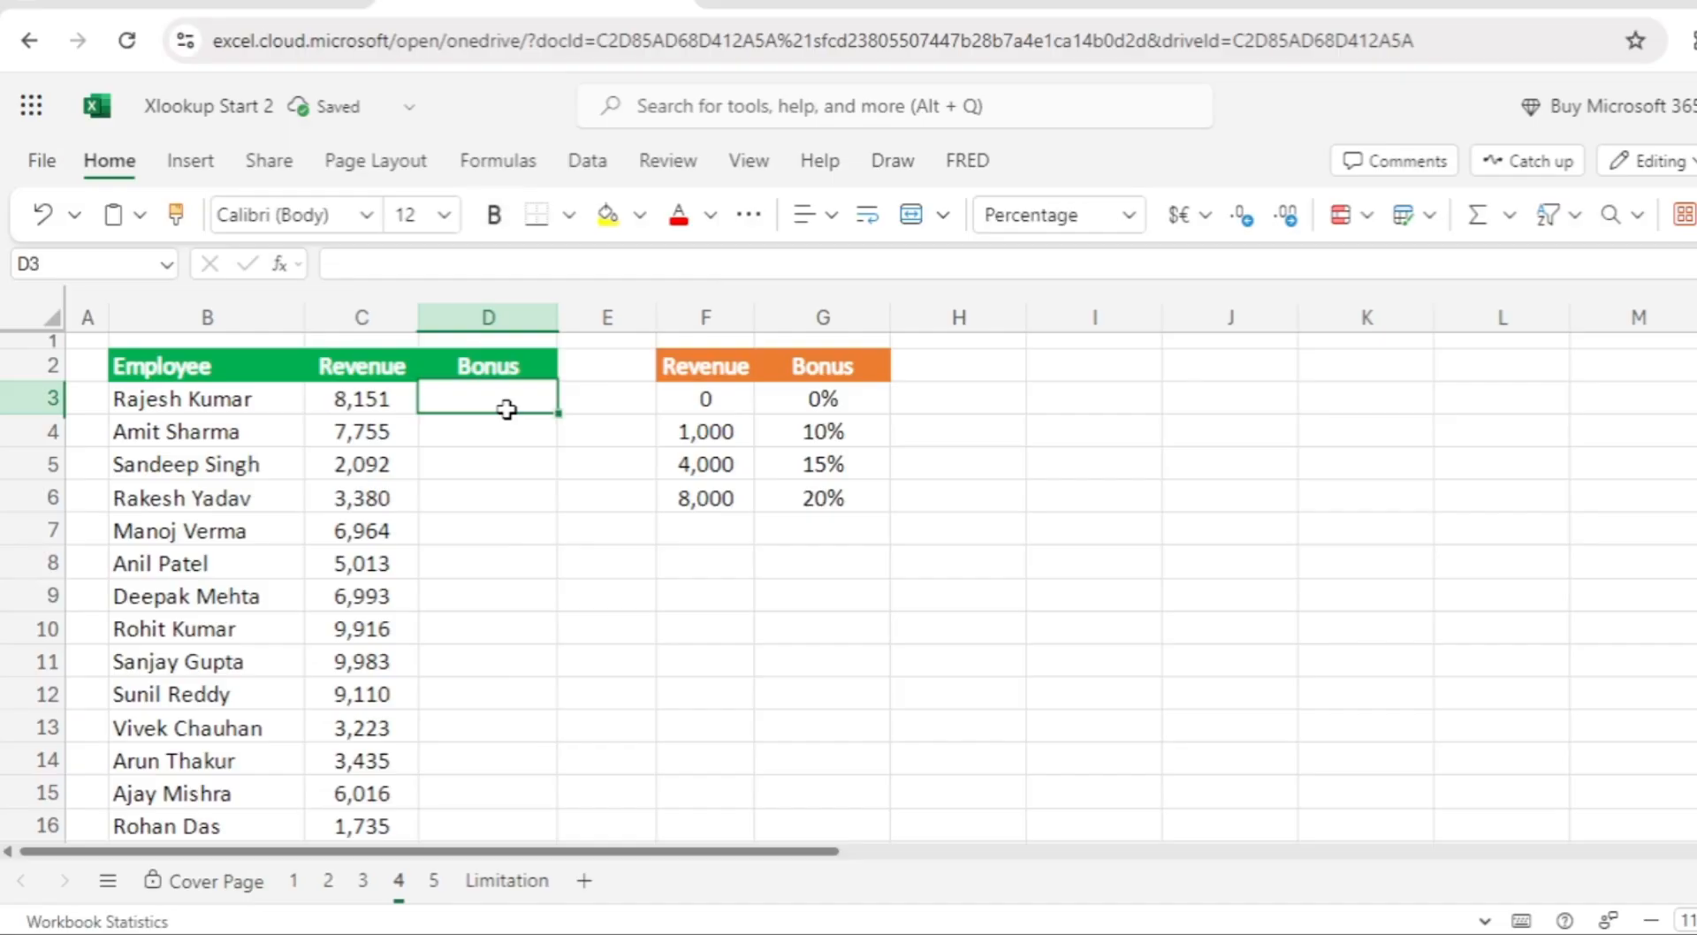
text(=XLO)
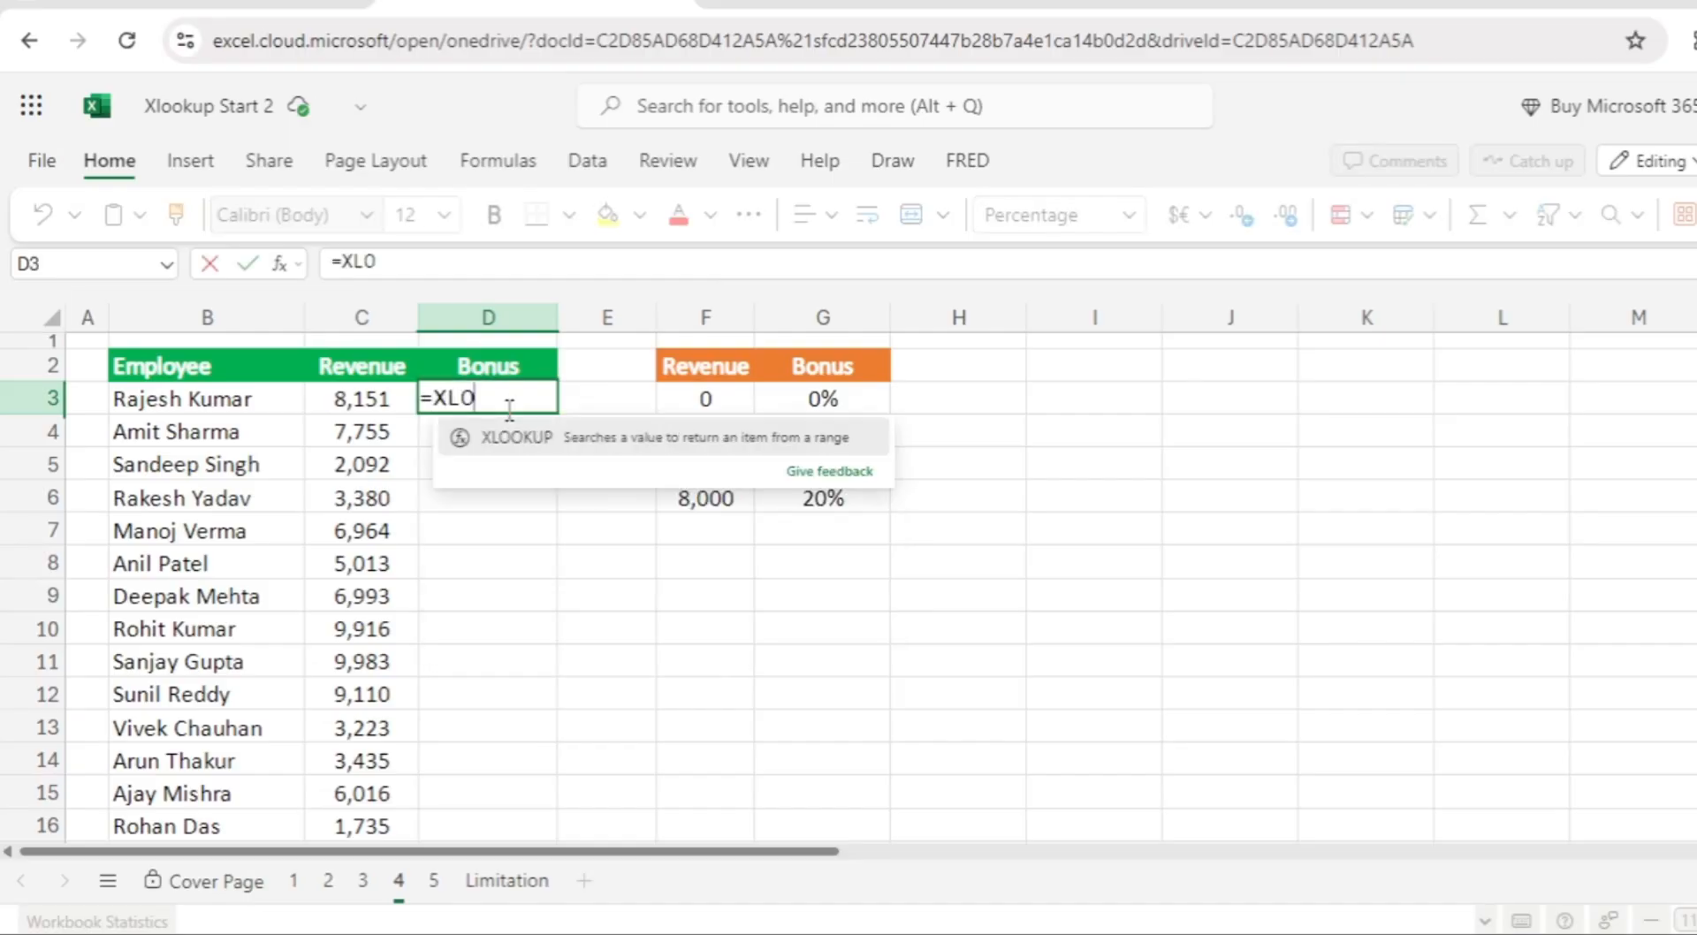
key(Tab)
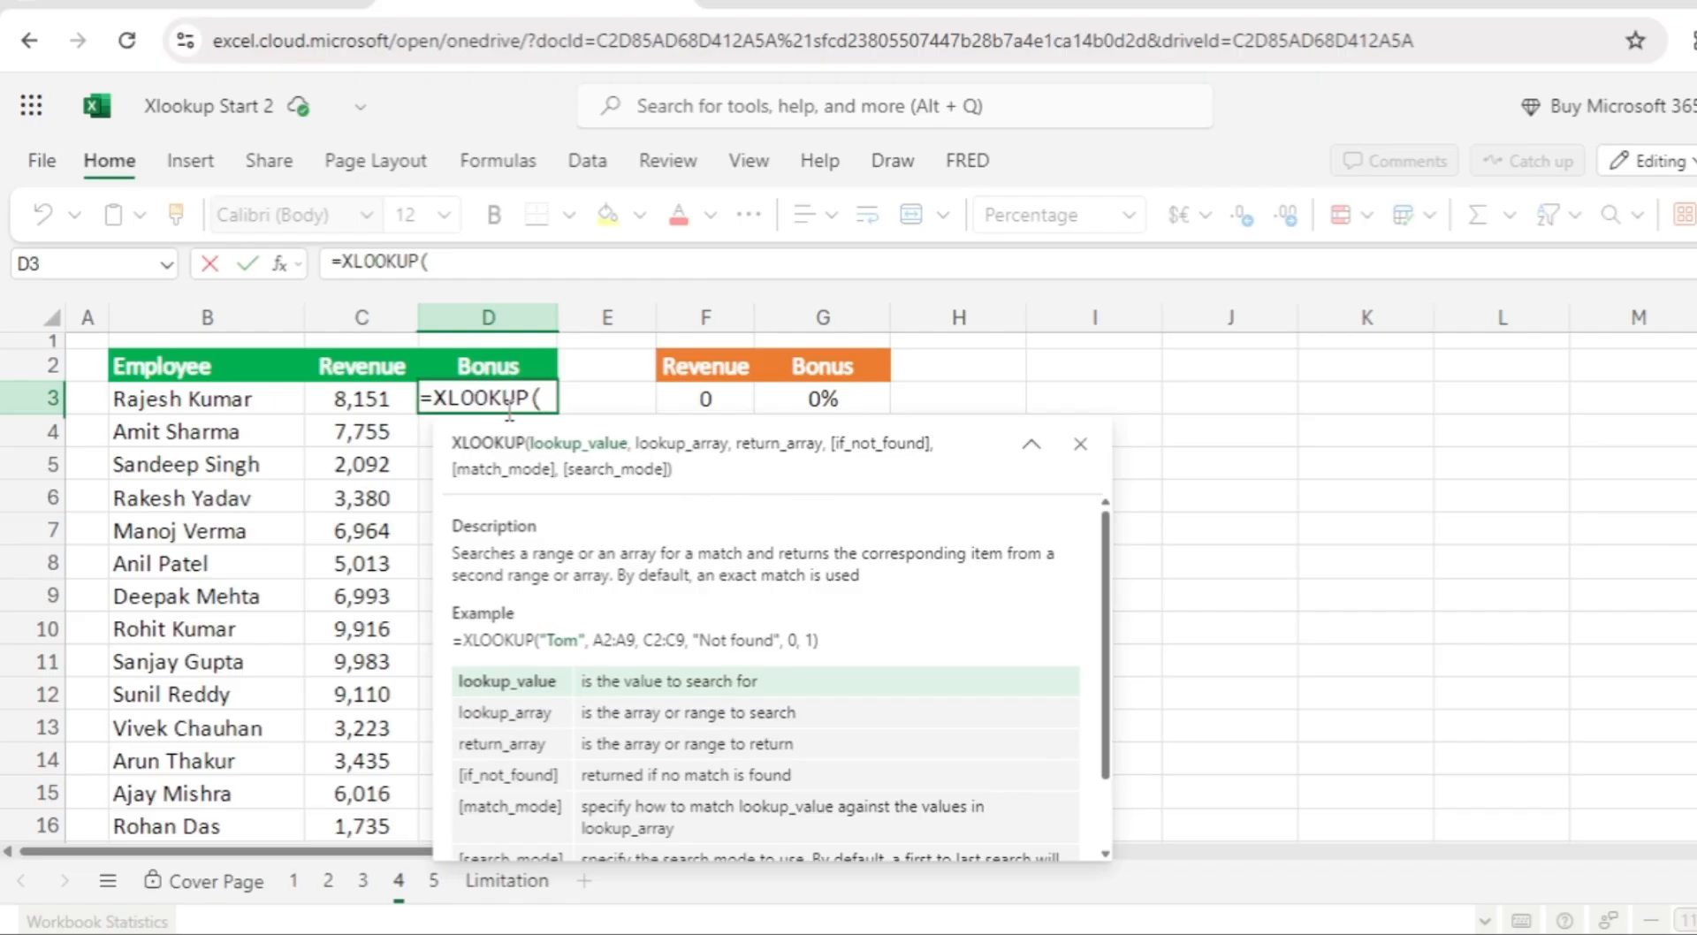
key(Left)
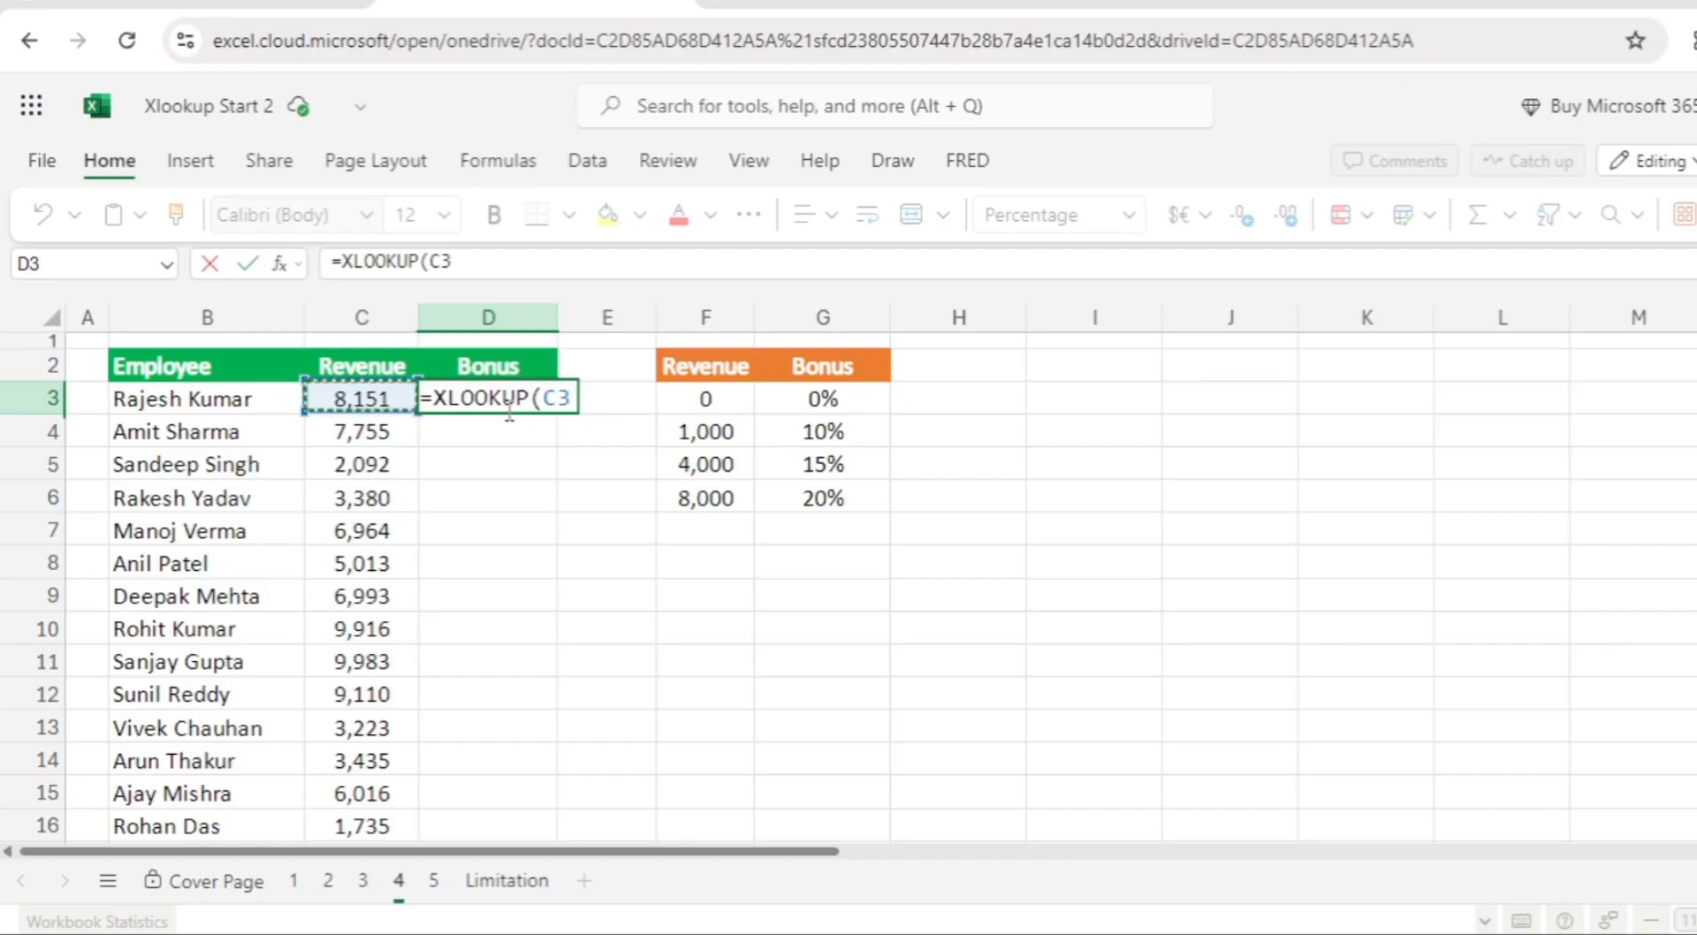
text(,)
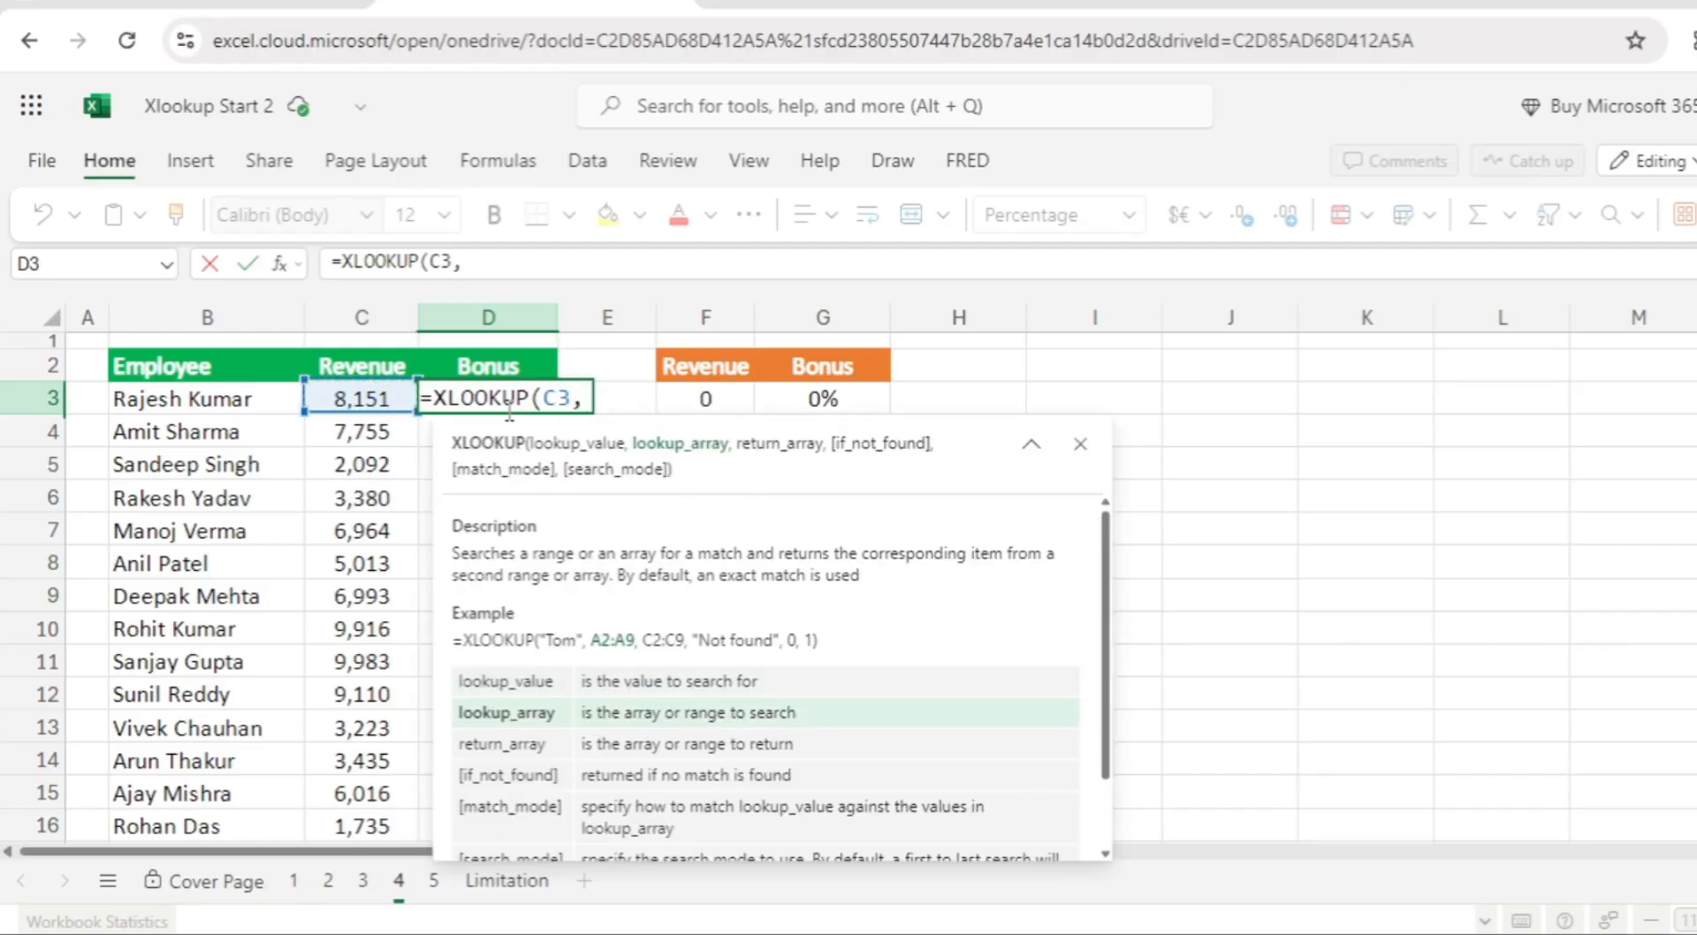
Supply F3:F6 as the lookup array and G3:G6 as the return array of the D3 formula
key(Right)
key(Right)
key(ctrl+shift+Down)
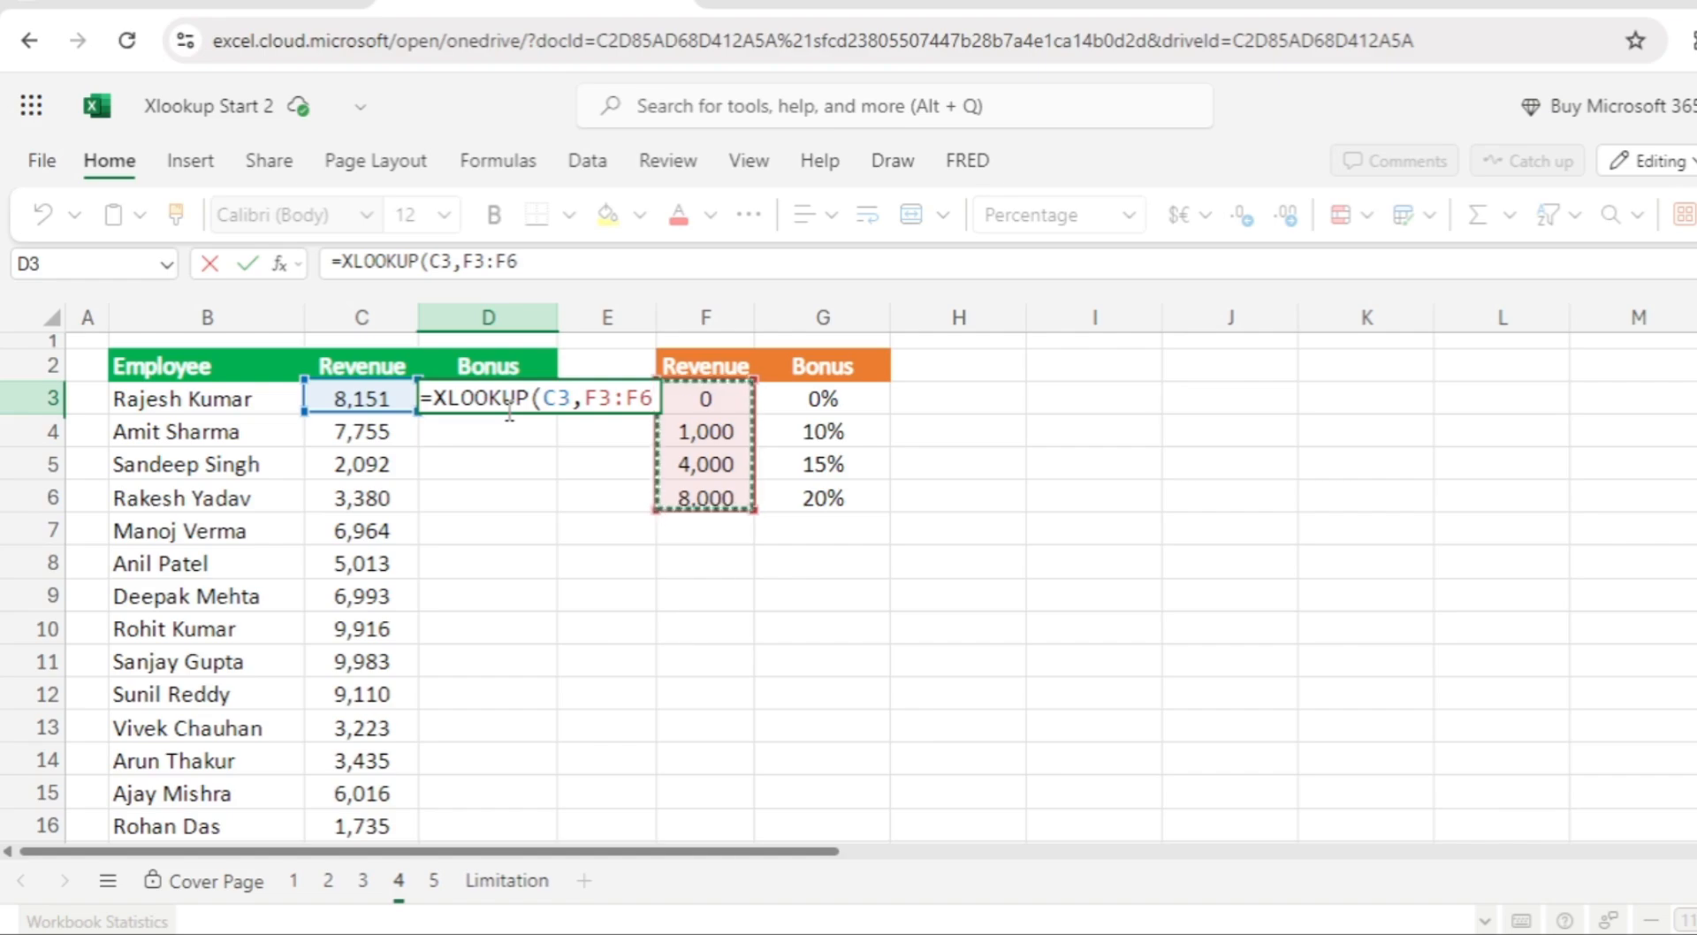
text(,)
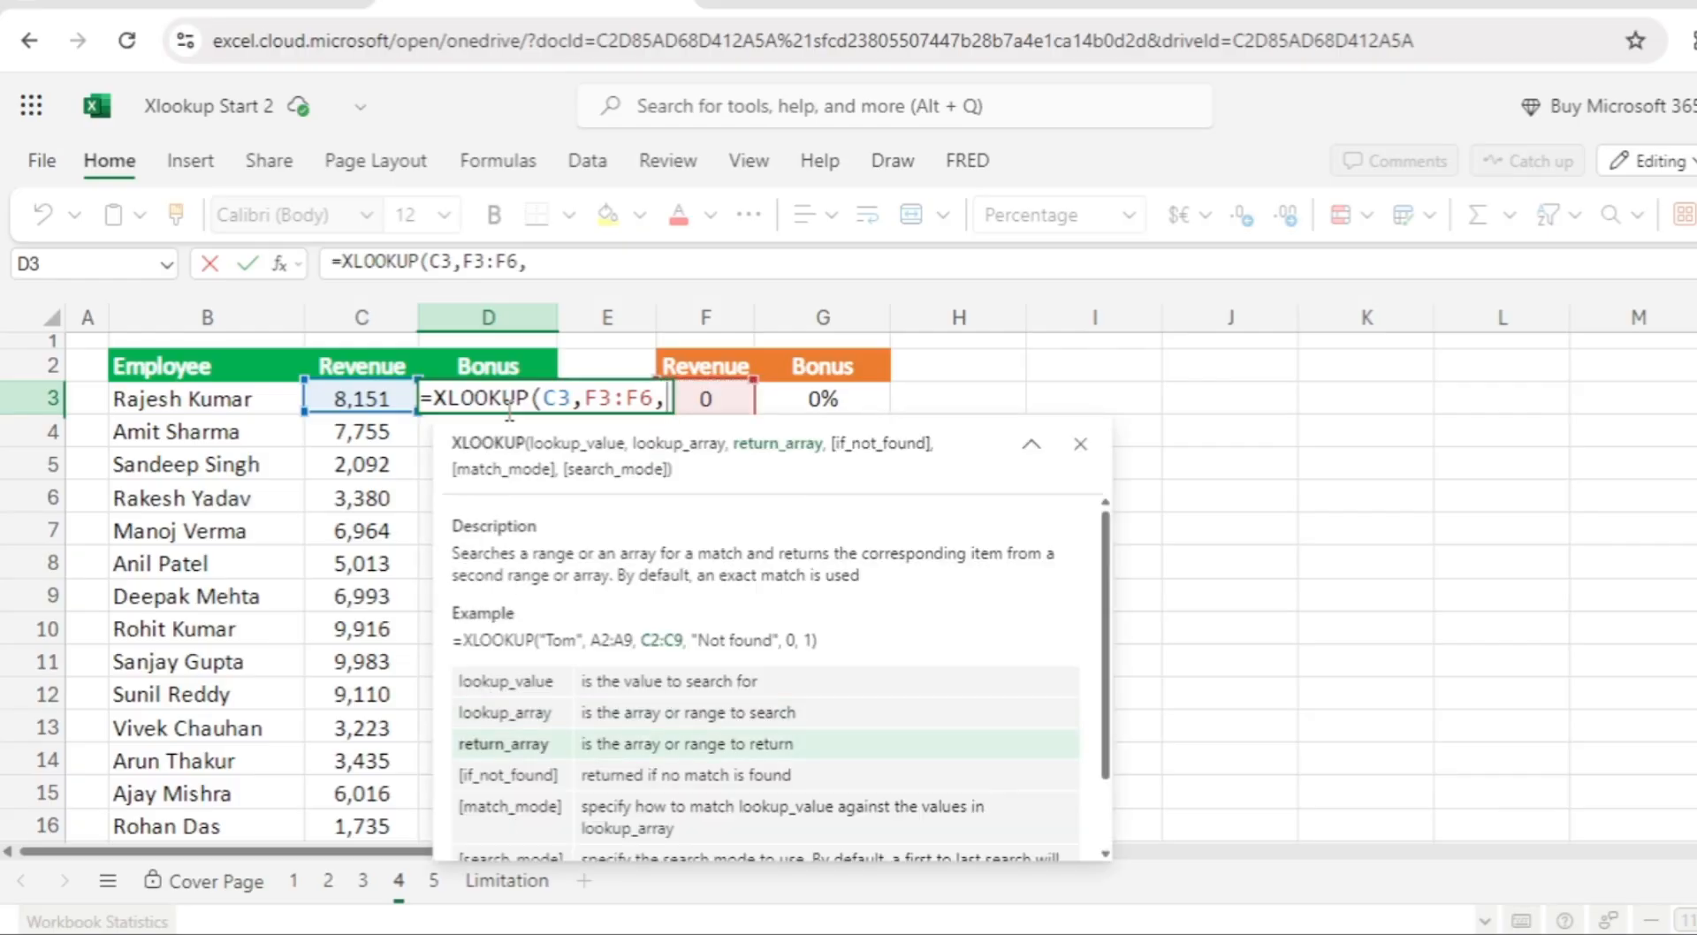
key(Right)
key(Right)
key(Right)
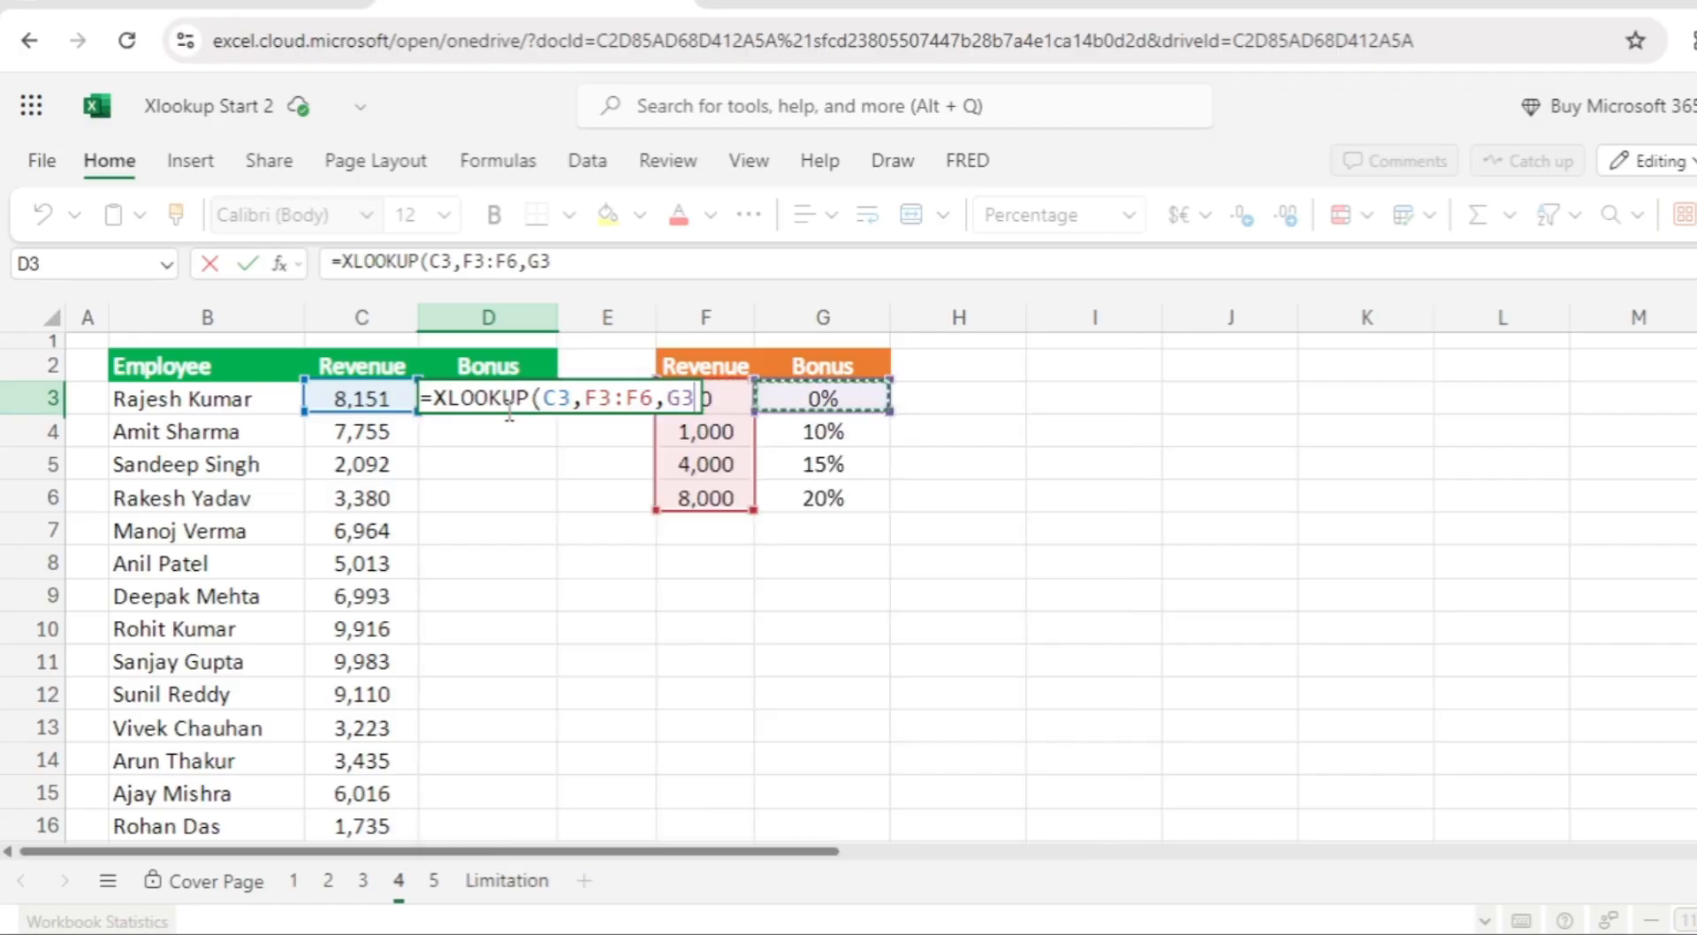
key(shift+Down)
key(shift+Down)
key(shift+Down)
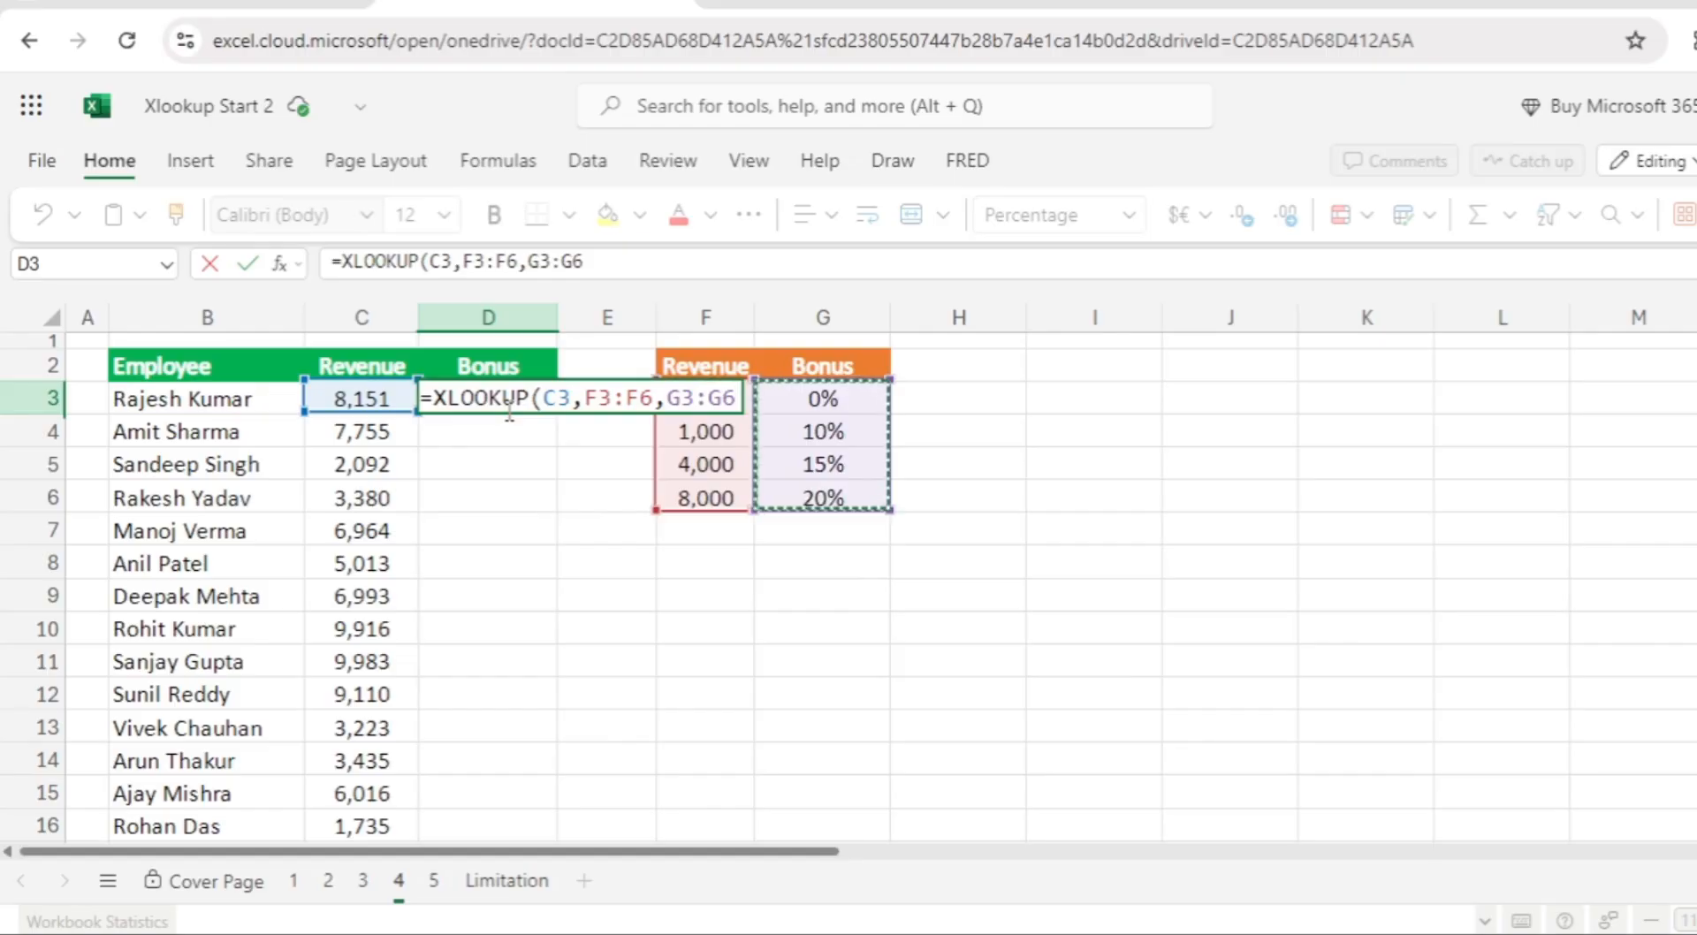
Make both tier ranges in the D3 formula absolute, as $F$3:$F$6 and $G$3:$G$6
drag(654, 397, 591, 398)
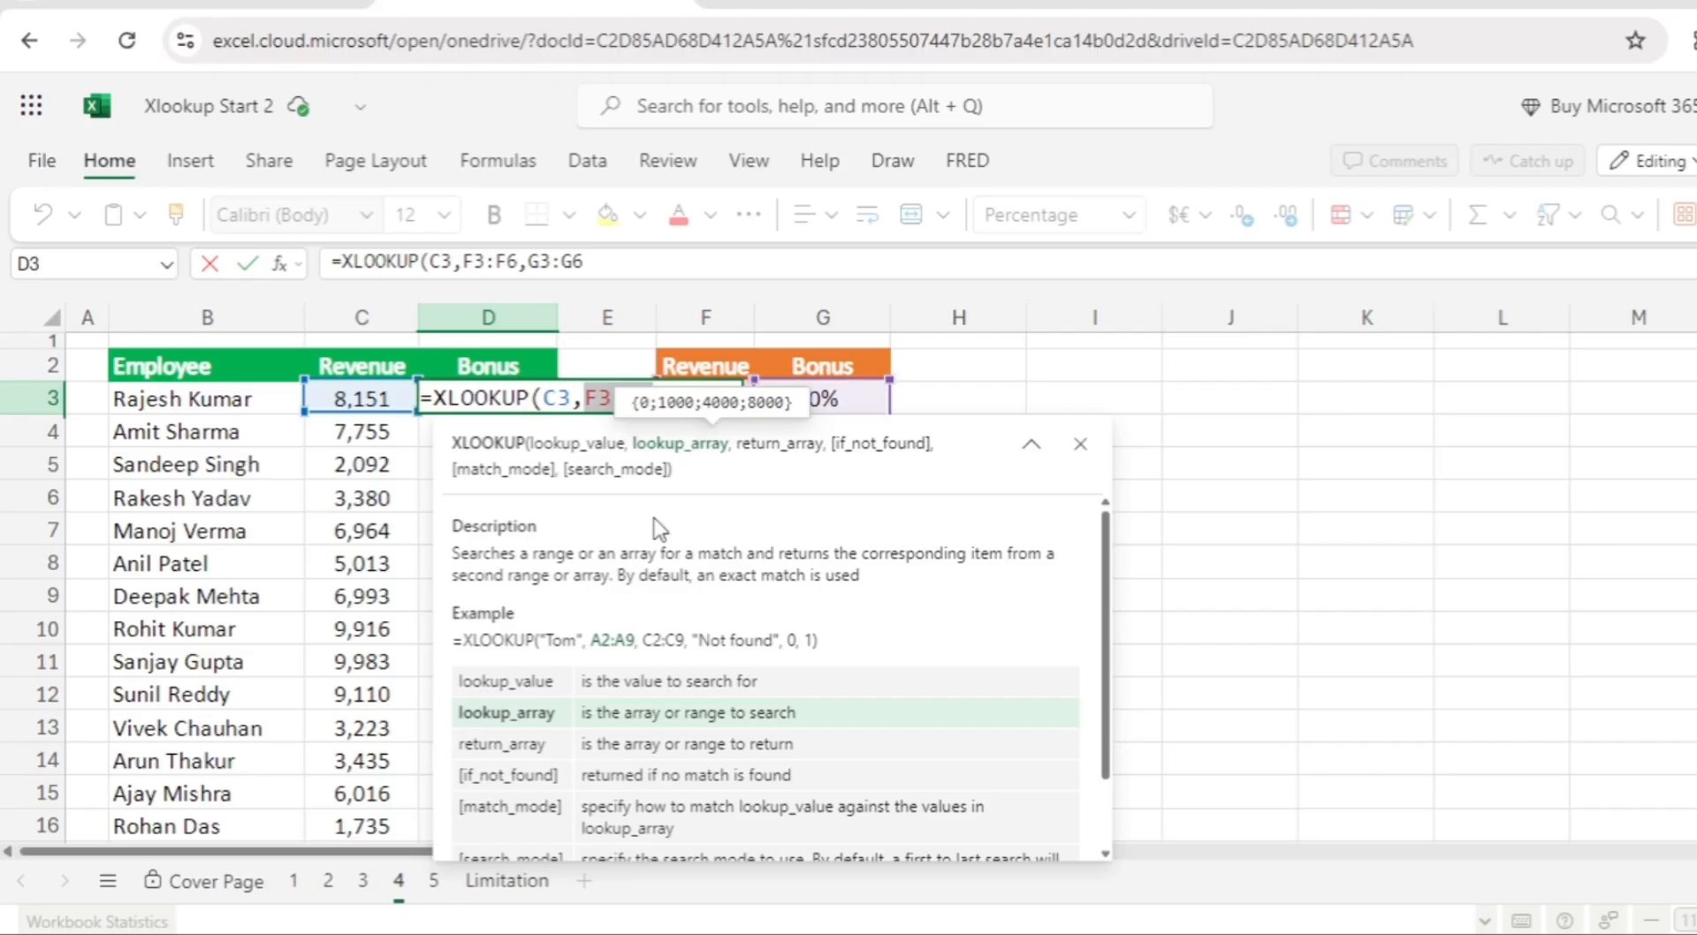
key(F4)
click(622, 396)
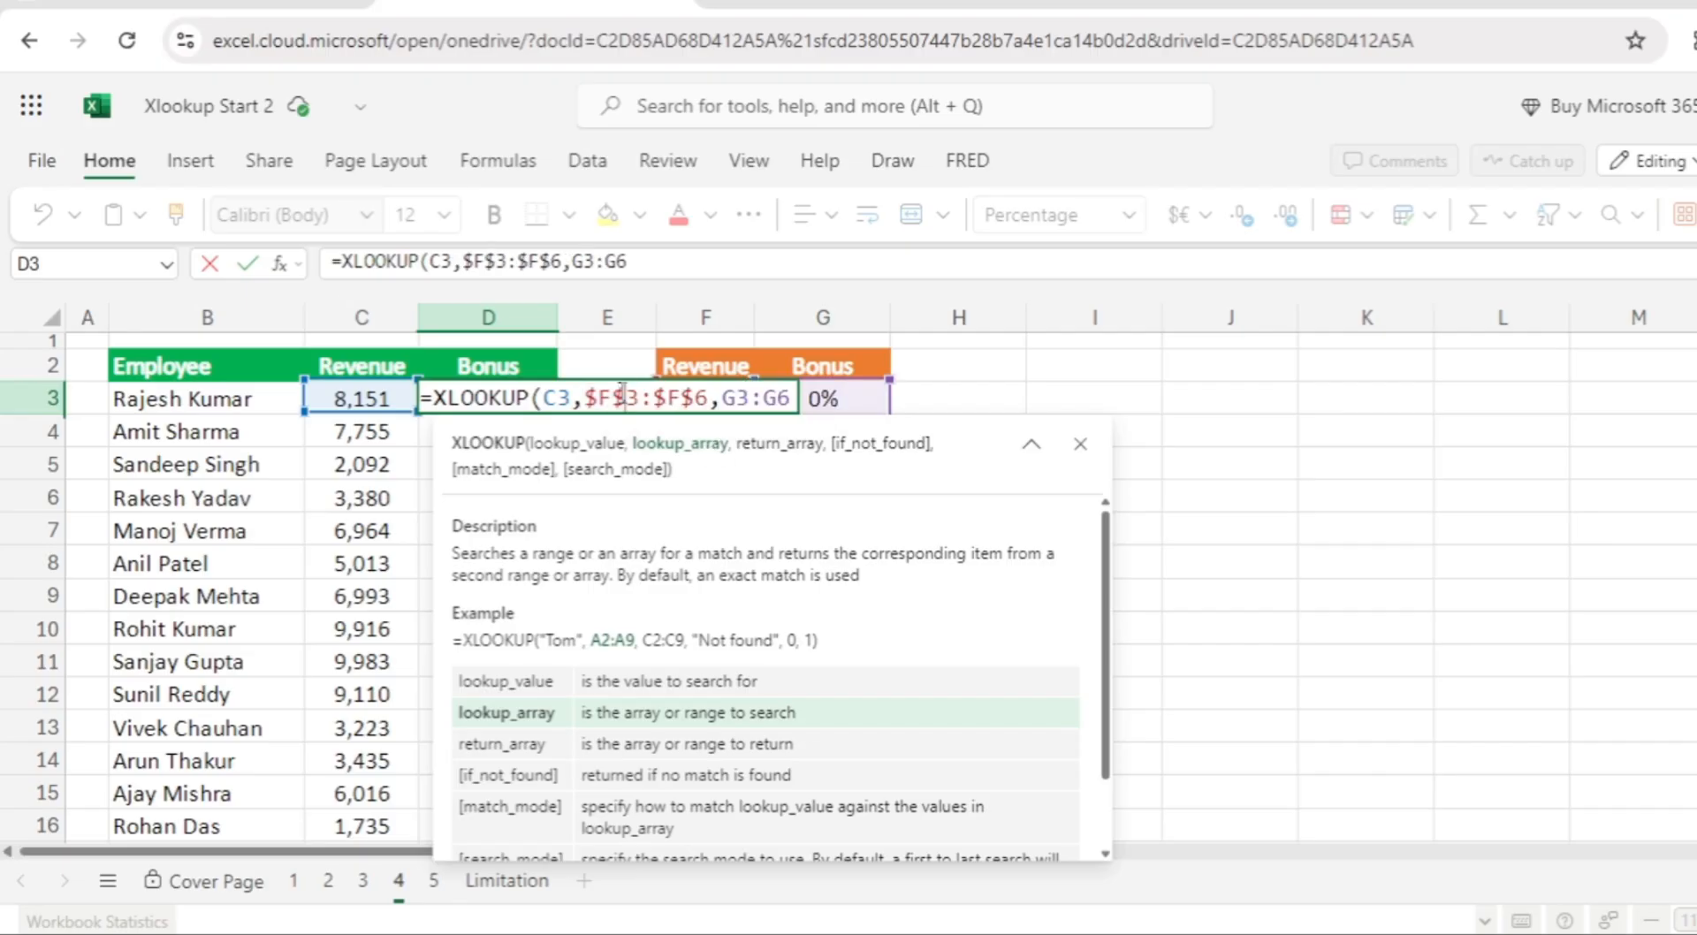
drag(789, 398, 730, 398)
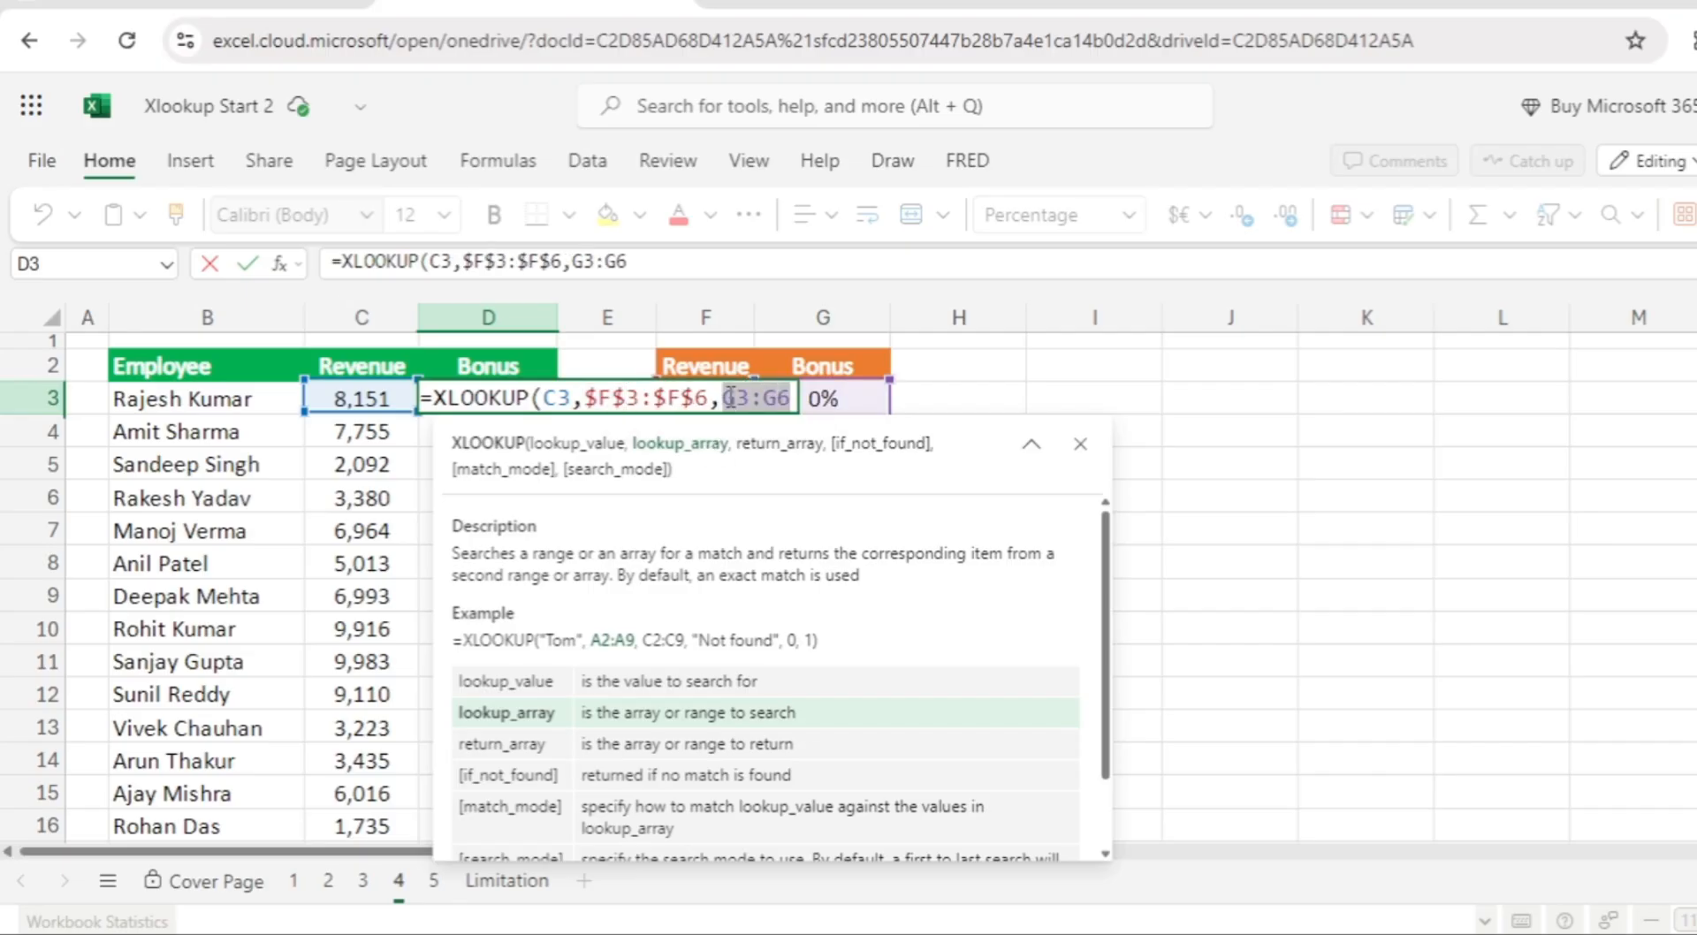
key(F4)
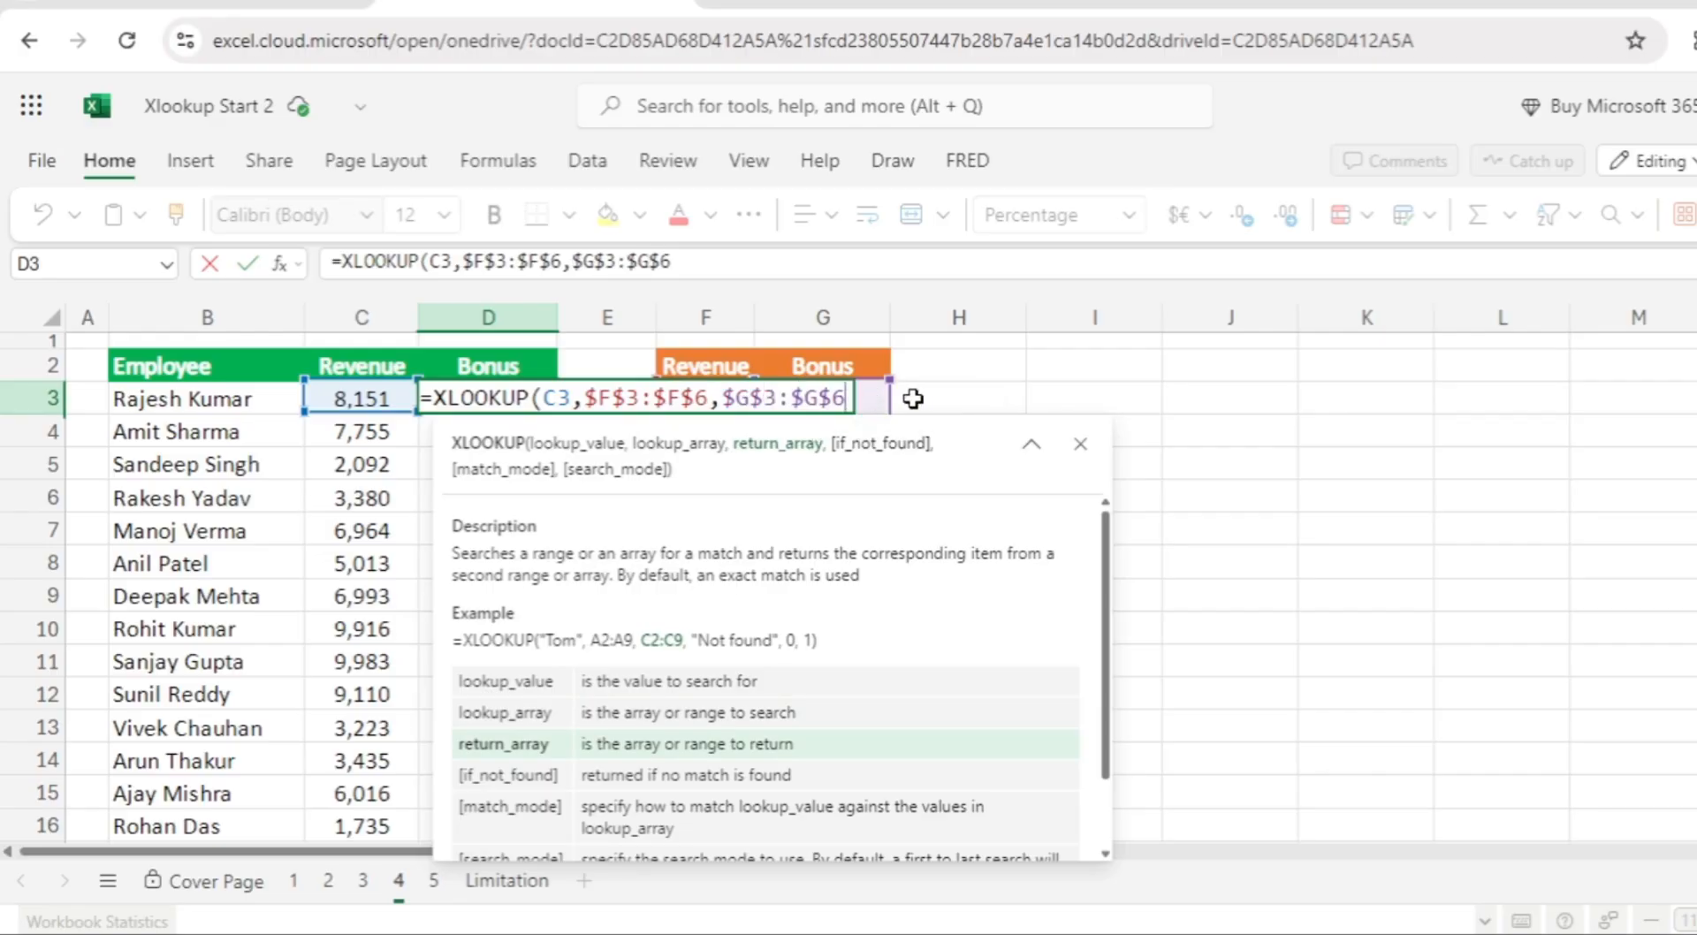
Leave if_not_found empty, set the match mode to -1 (exact match or next smaller item), and complete the D3 formula
text(,)
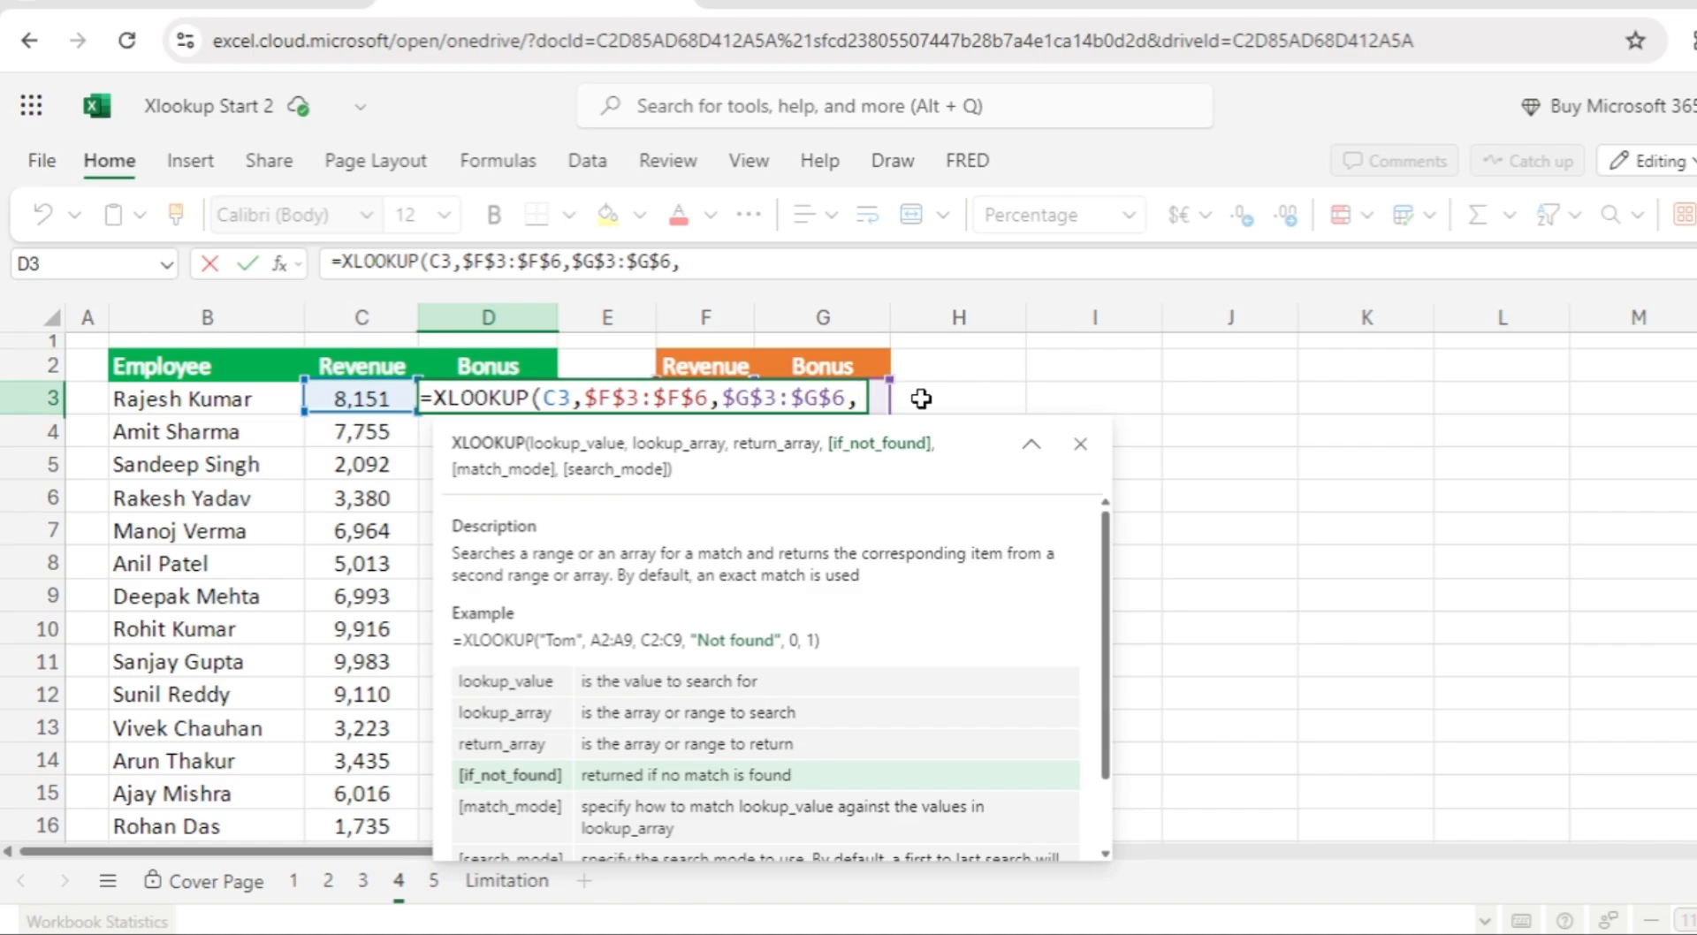
text(,)
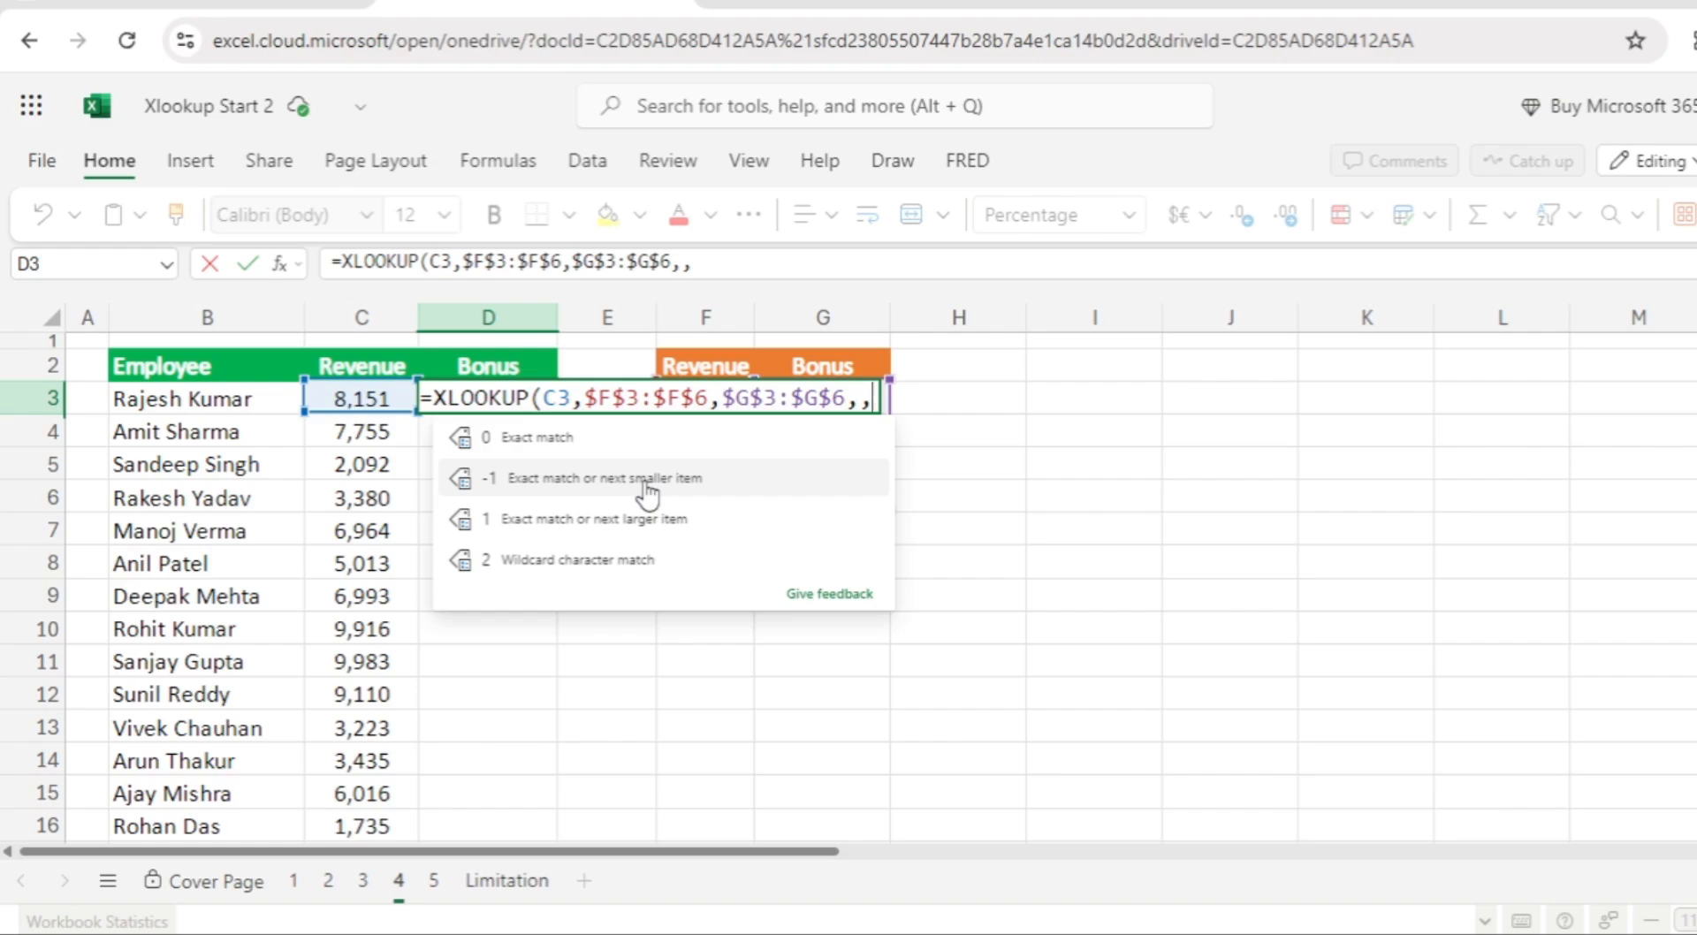
click(574, 482)
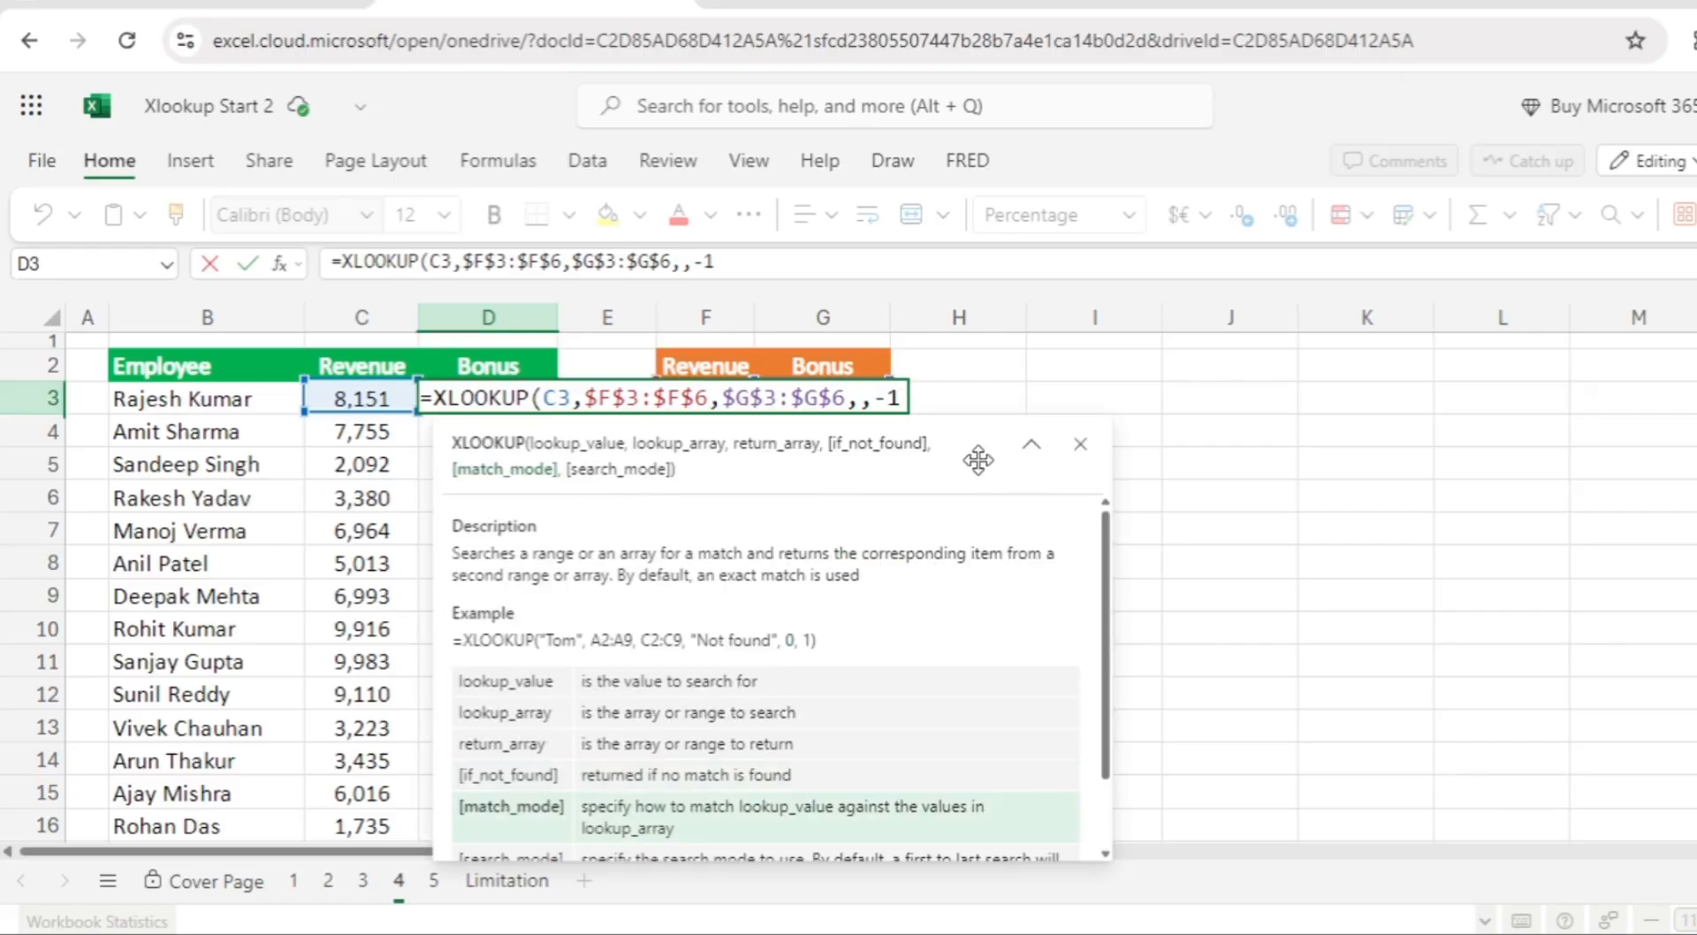
text())
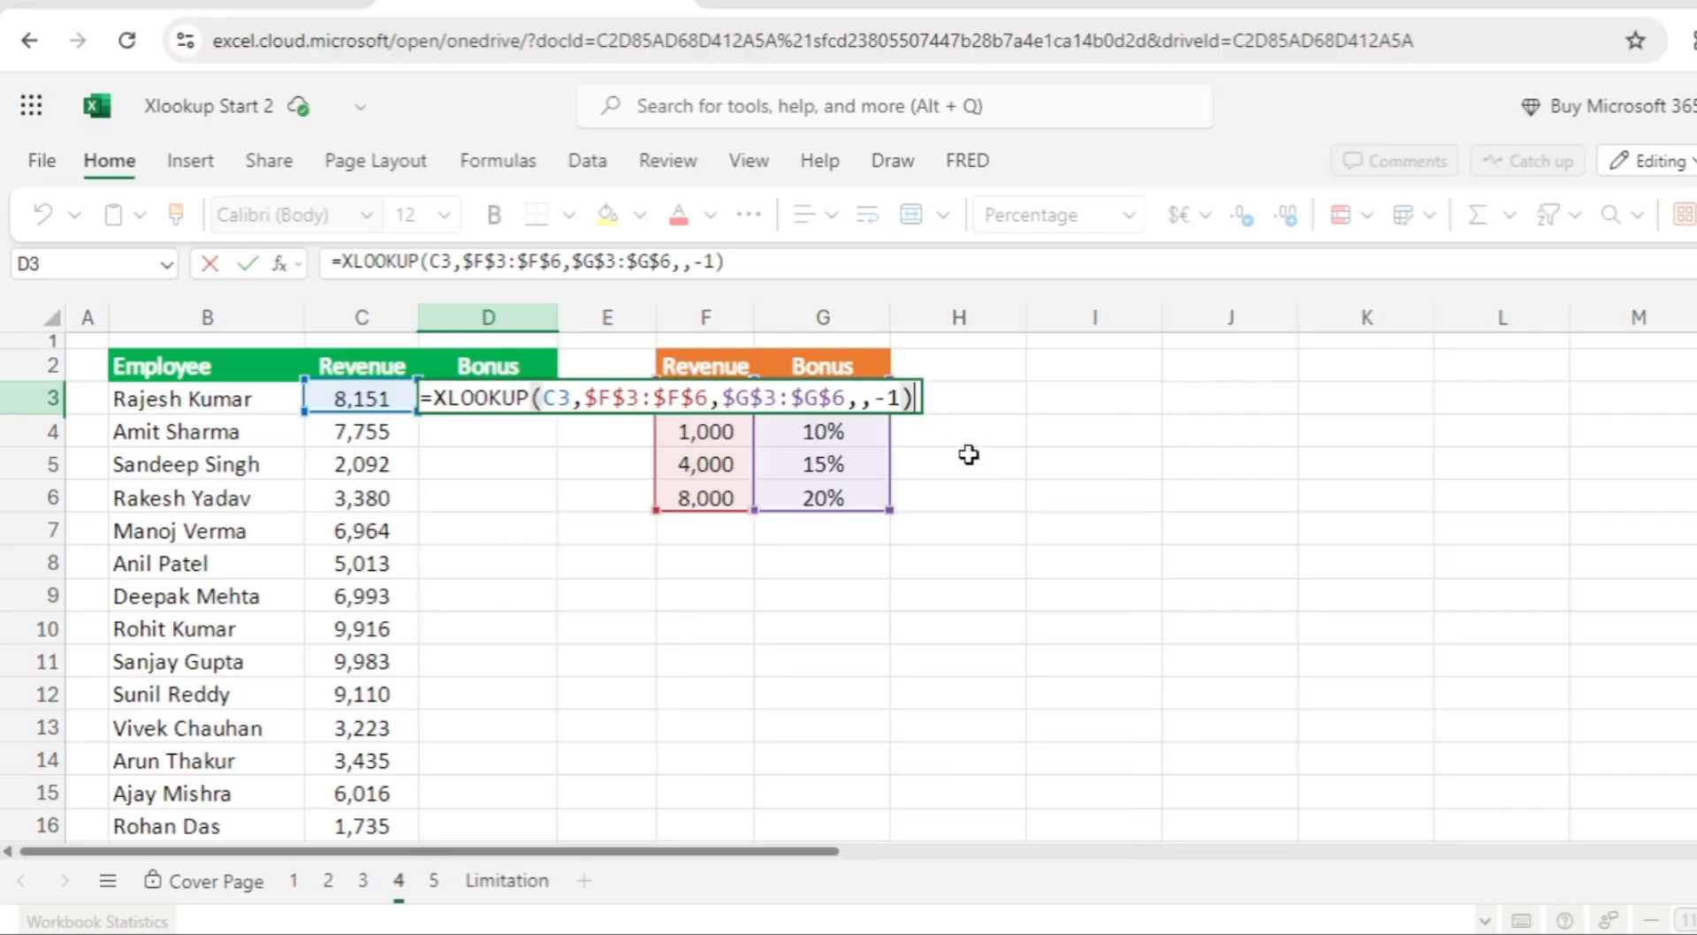
key(Return)
key(Up)
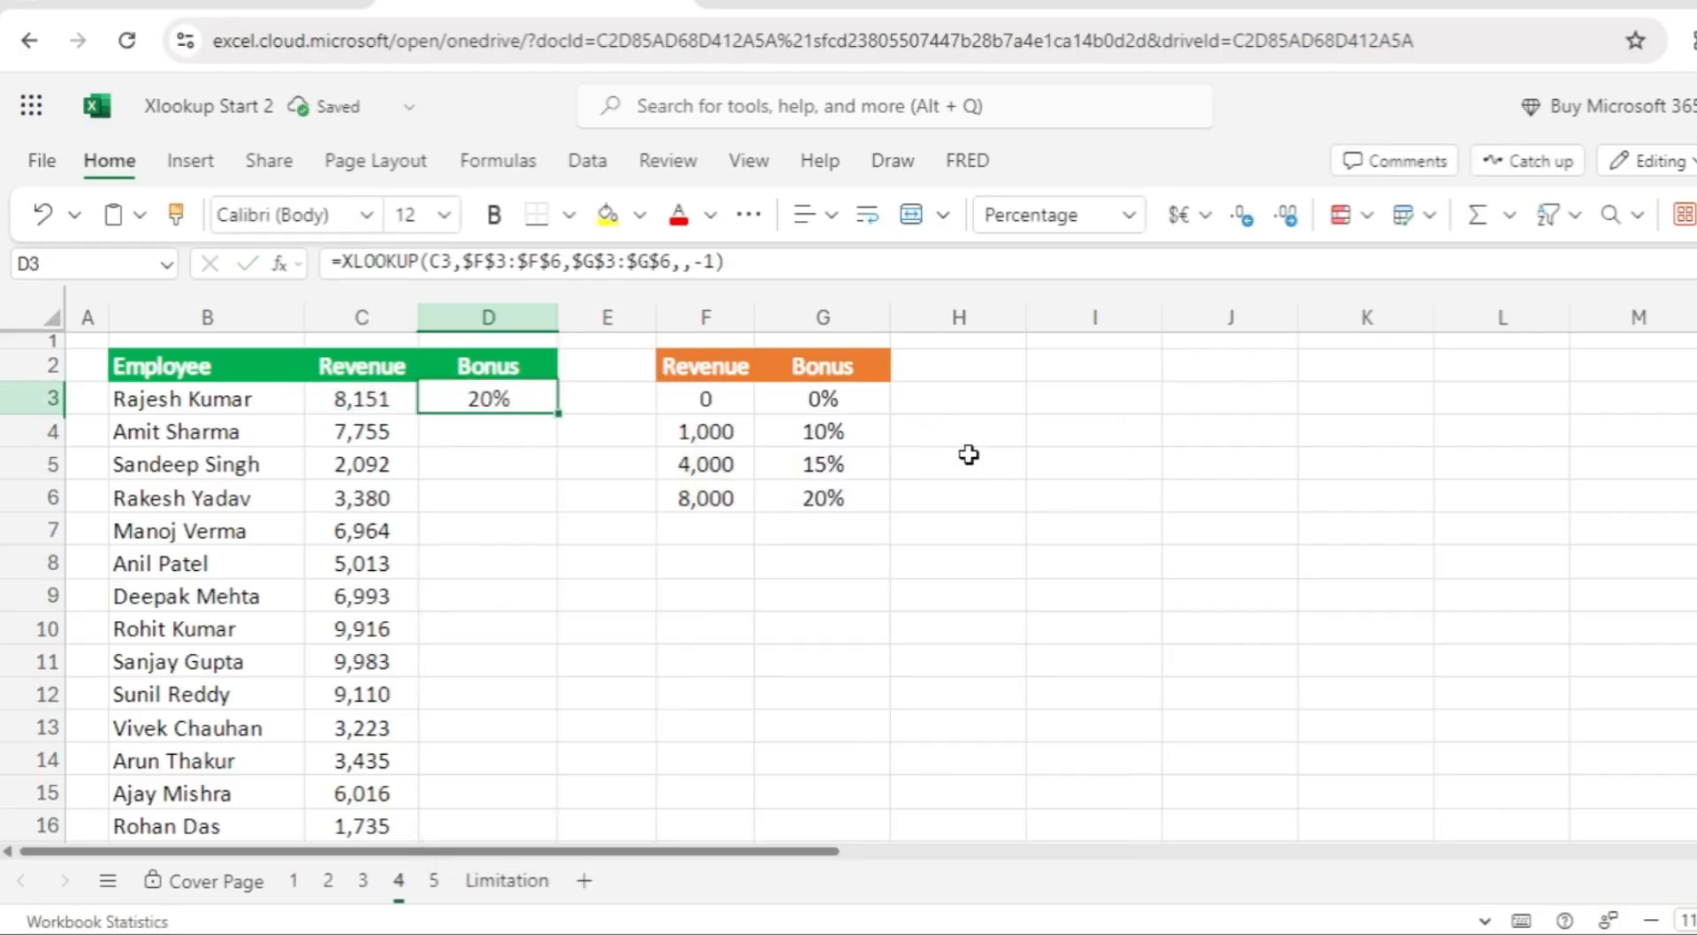
Check the 8,000 revenue tier against D3, and fill the D3 formula down the rest of the Bonus column
click(684, 500)
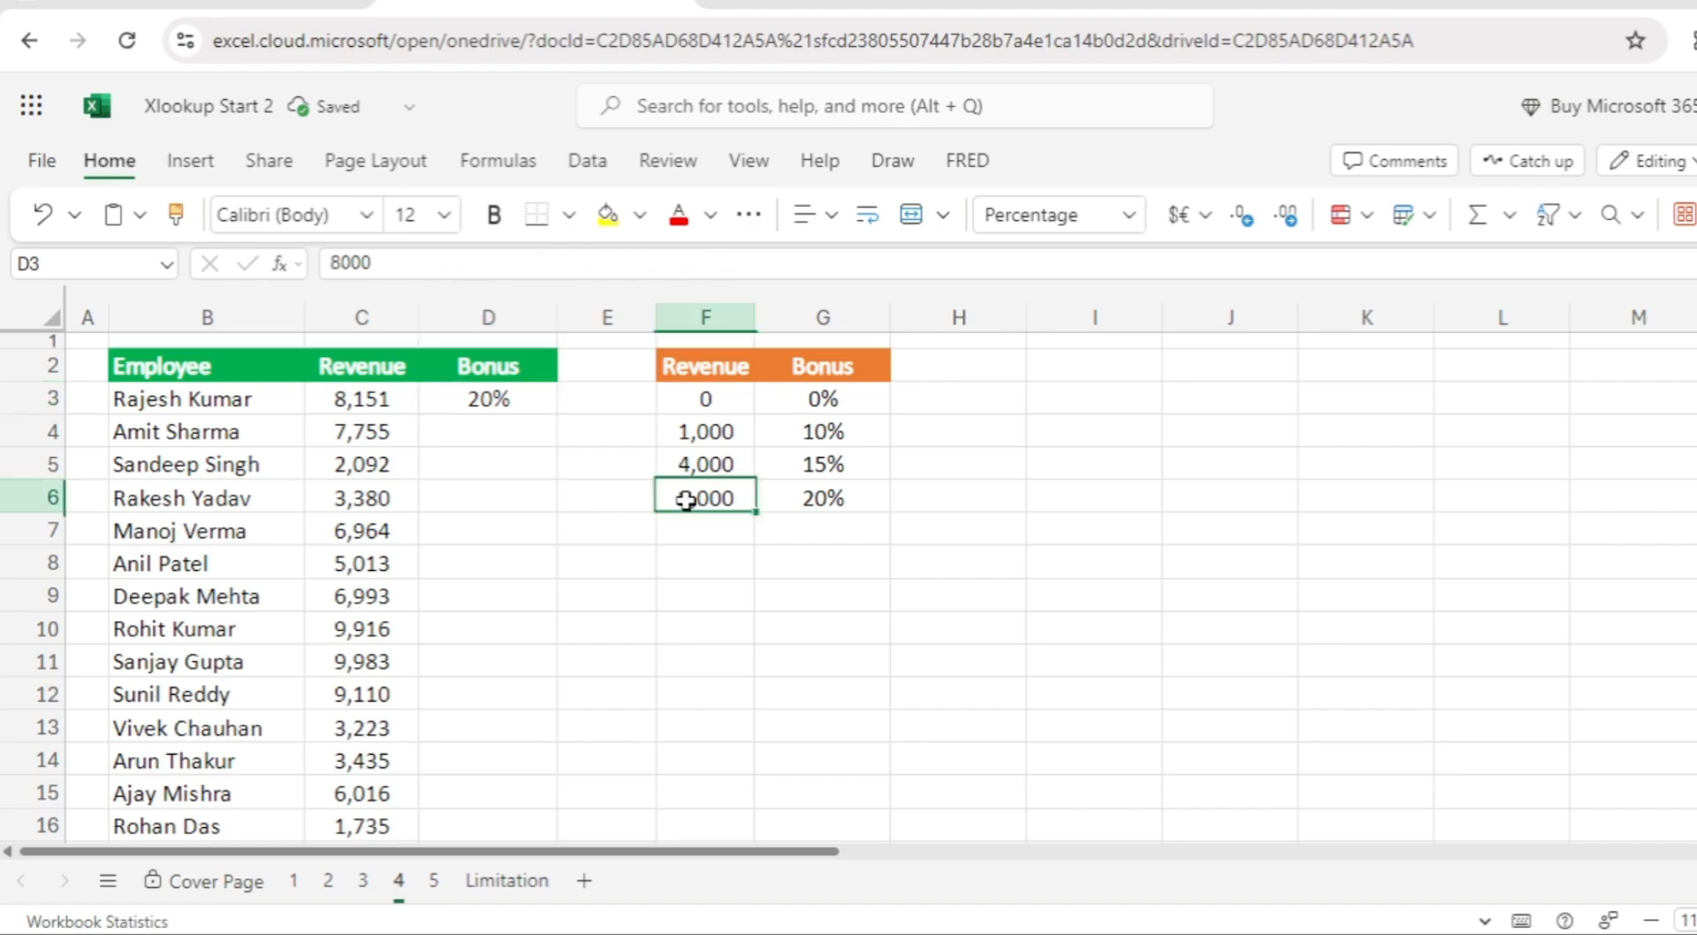
click(791, 498)
click(496, 397)
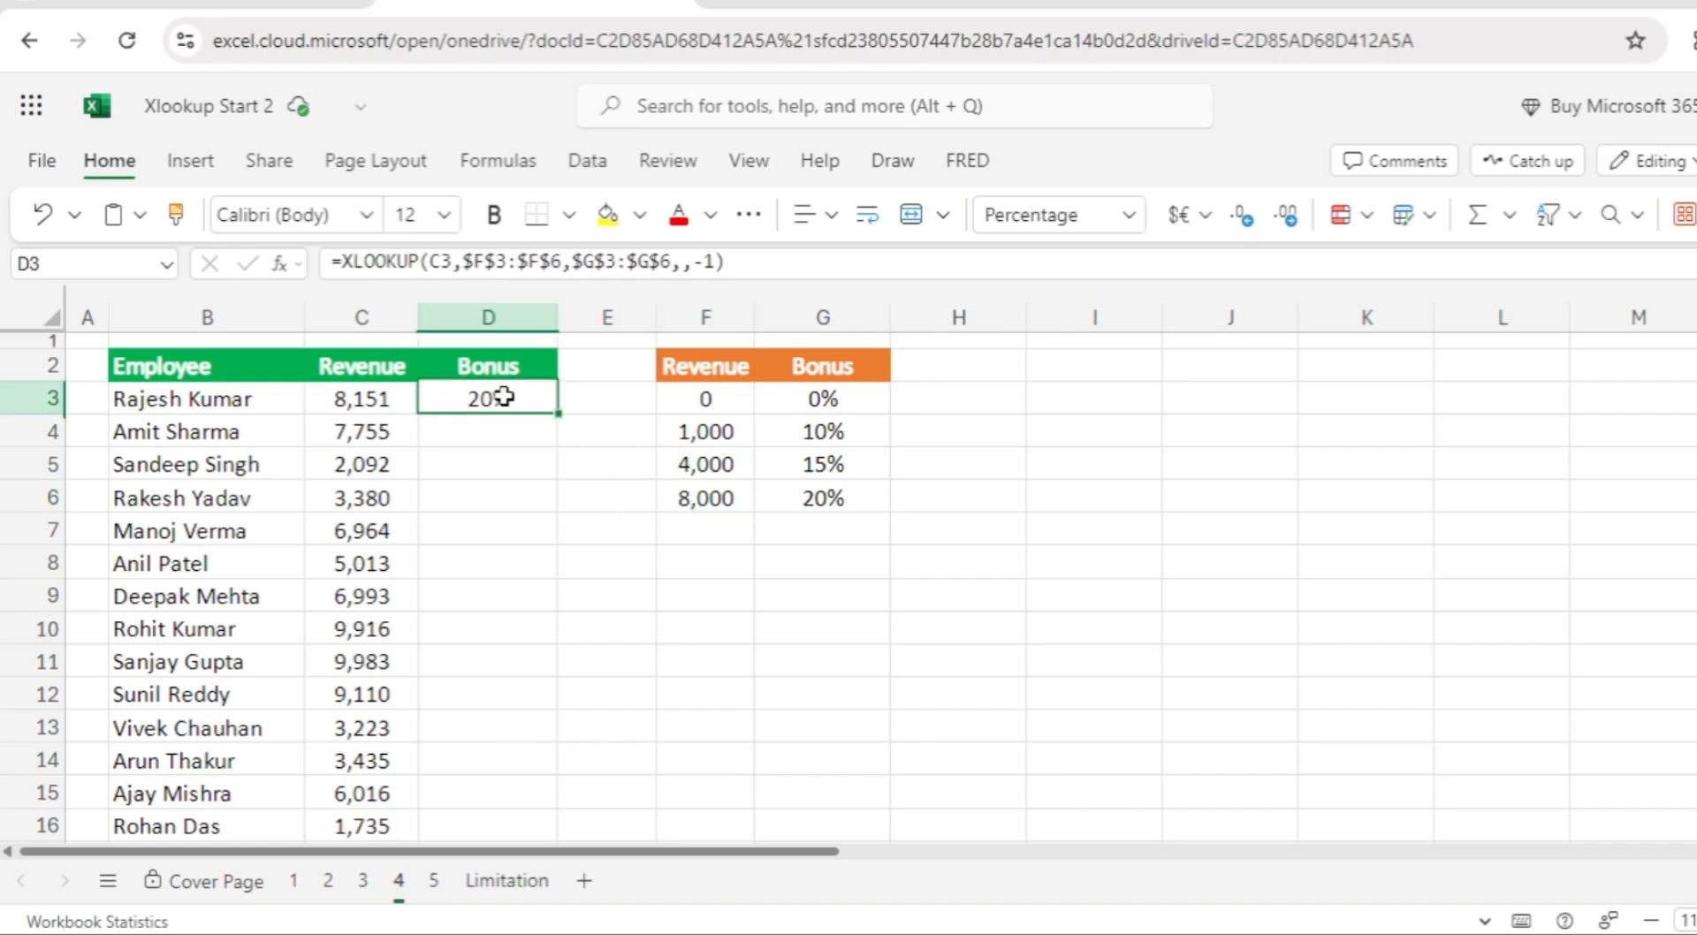
double_click(557, 413)
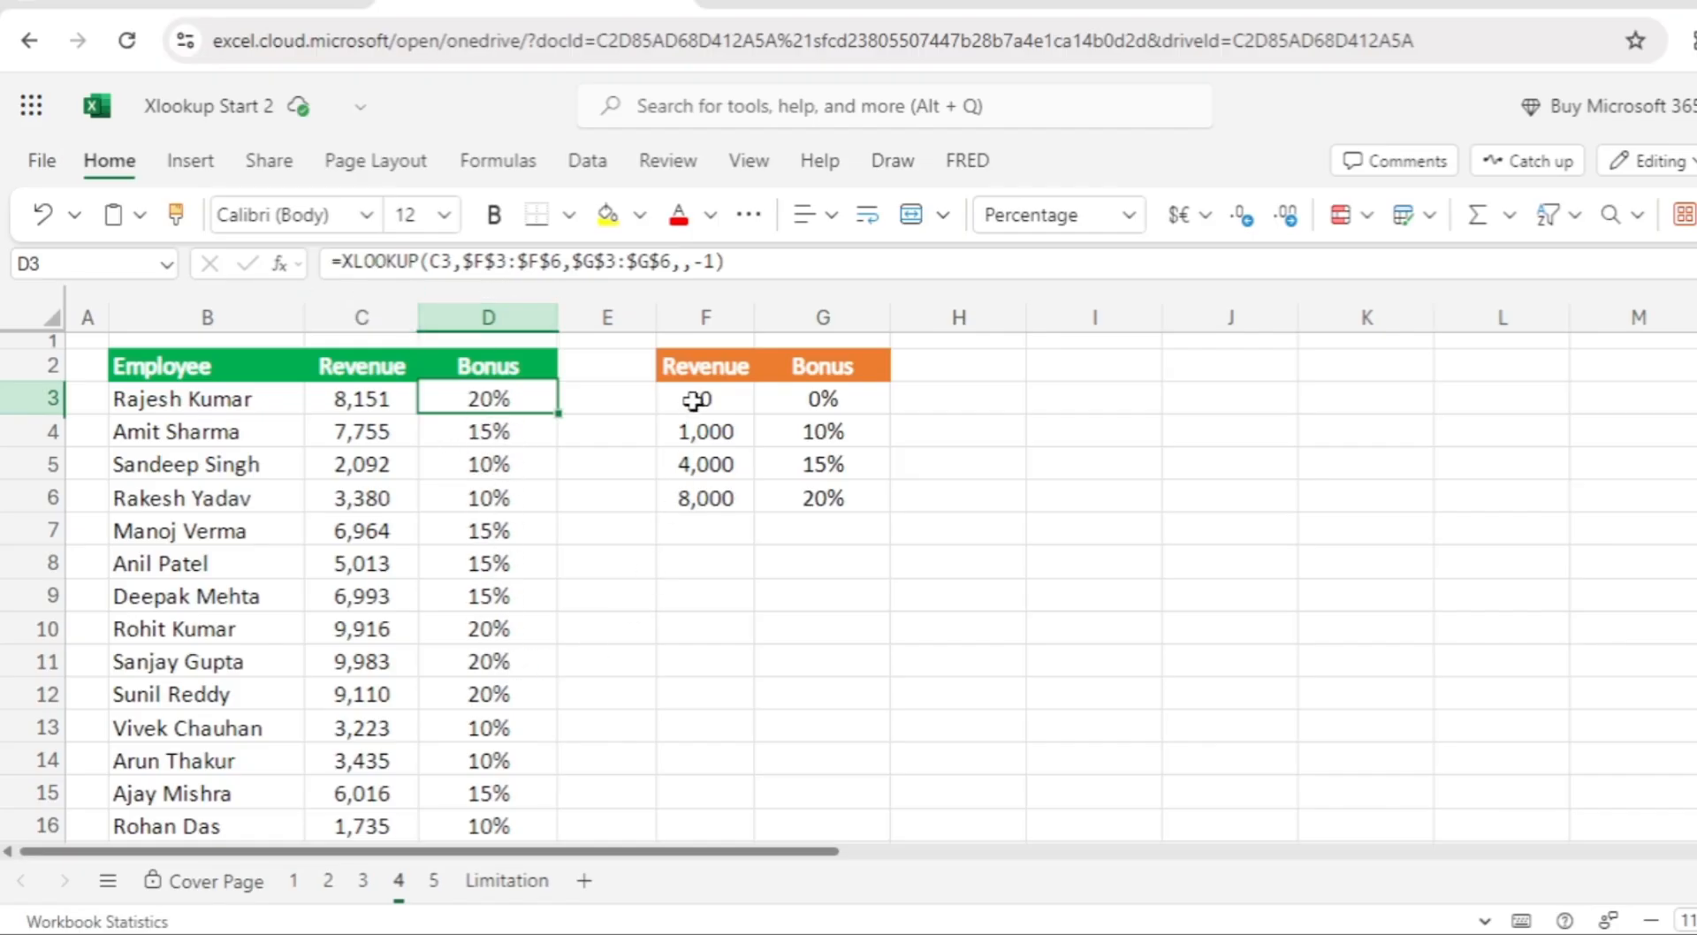
Compare the revenue thresholds in F3:F6 and percentages in G3:G6 with the bonuses assigned to the employees
drag(692, 400, 702, 494)
drag(806, 402, 810, 493)
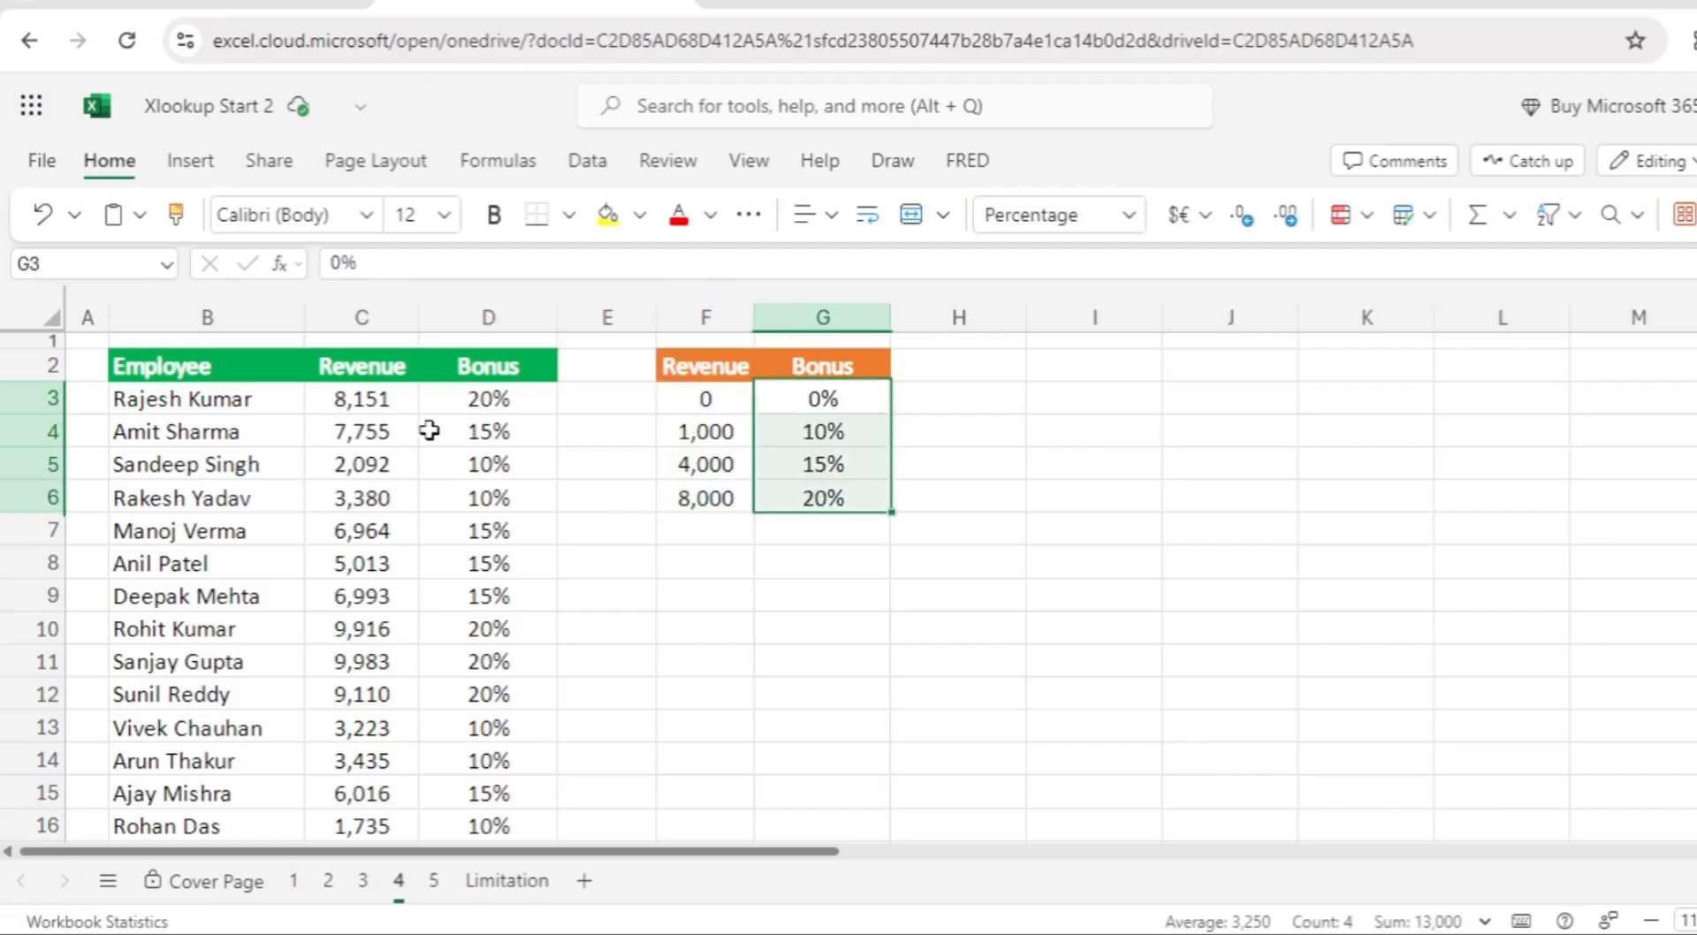
scroll(429, 430, down, 2)
scroll(435, 464, up, 2)
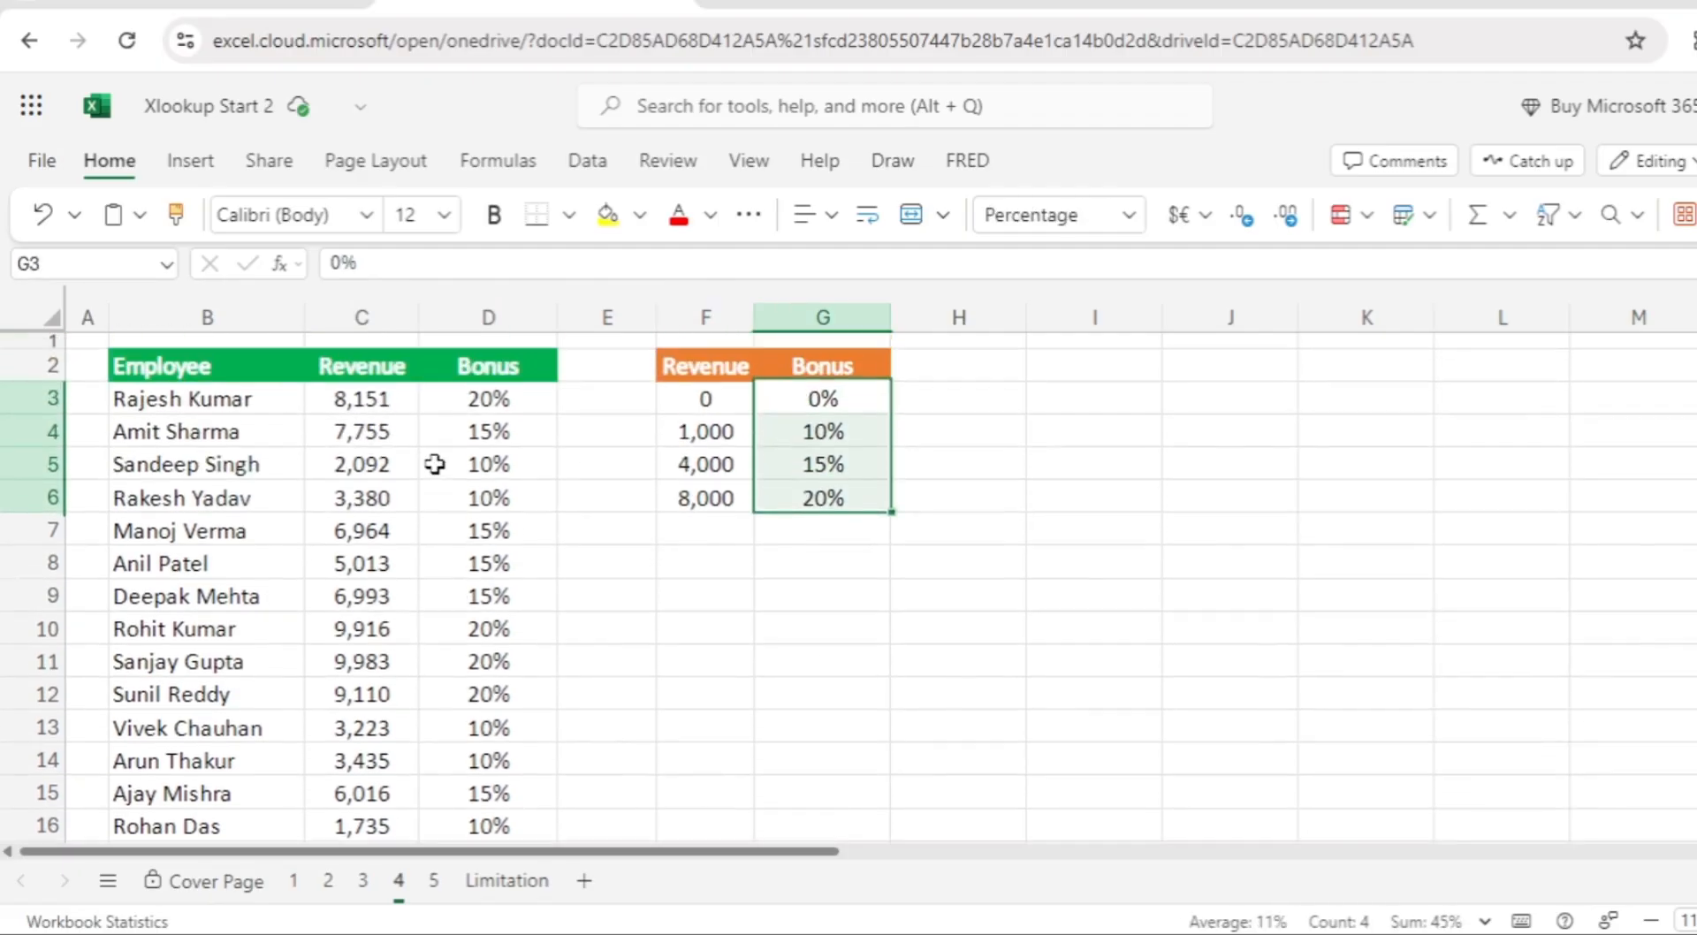
Switch to sheet 5 and review the orange lookup table's employee names and its Profit, New Clients and Rating columns
click(434, 881)
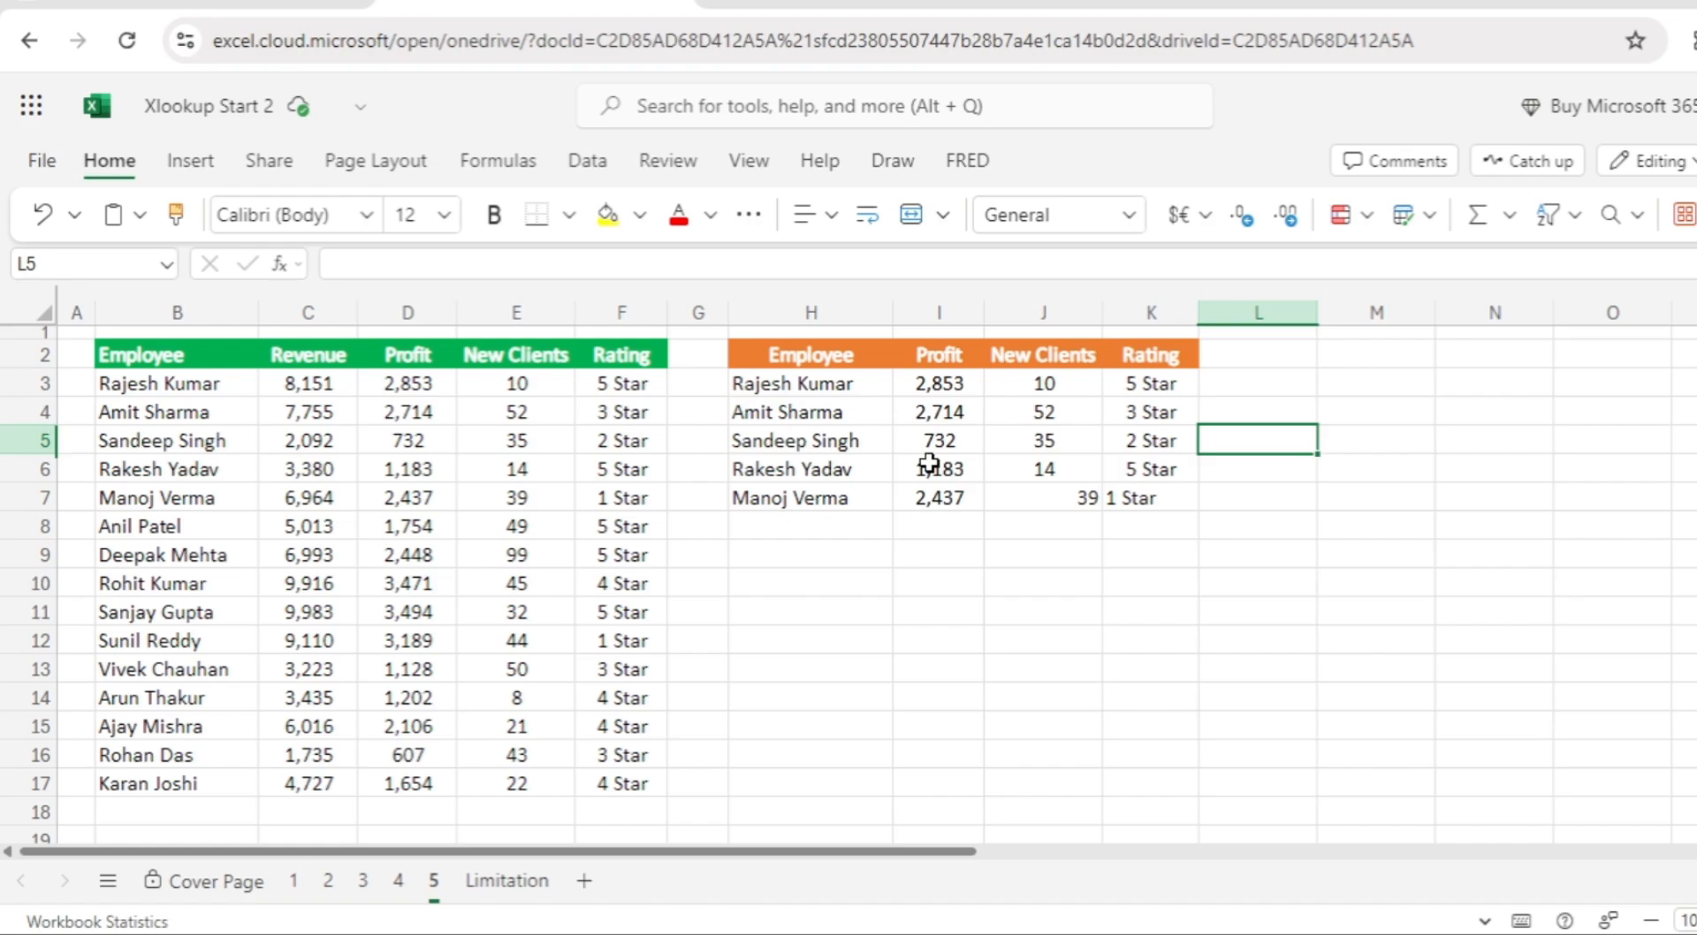
click(800, 358)
drag(794, 383, 801, 486)
click(937, 383)
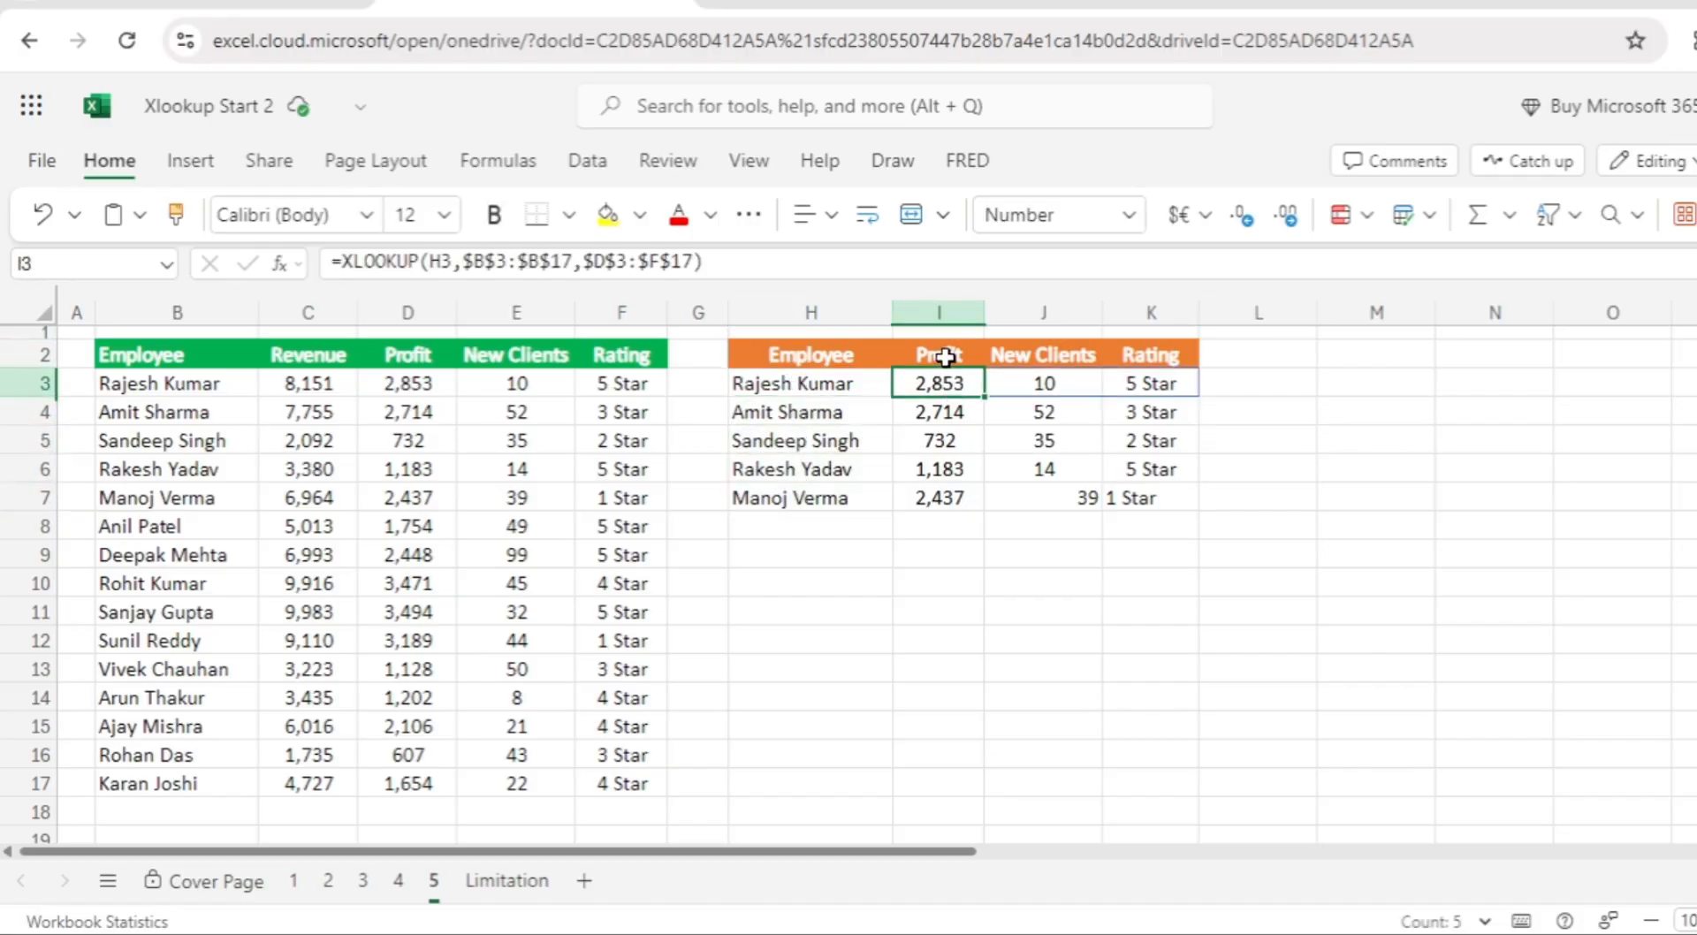
click(939, 355)
click(1050, 356)
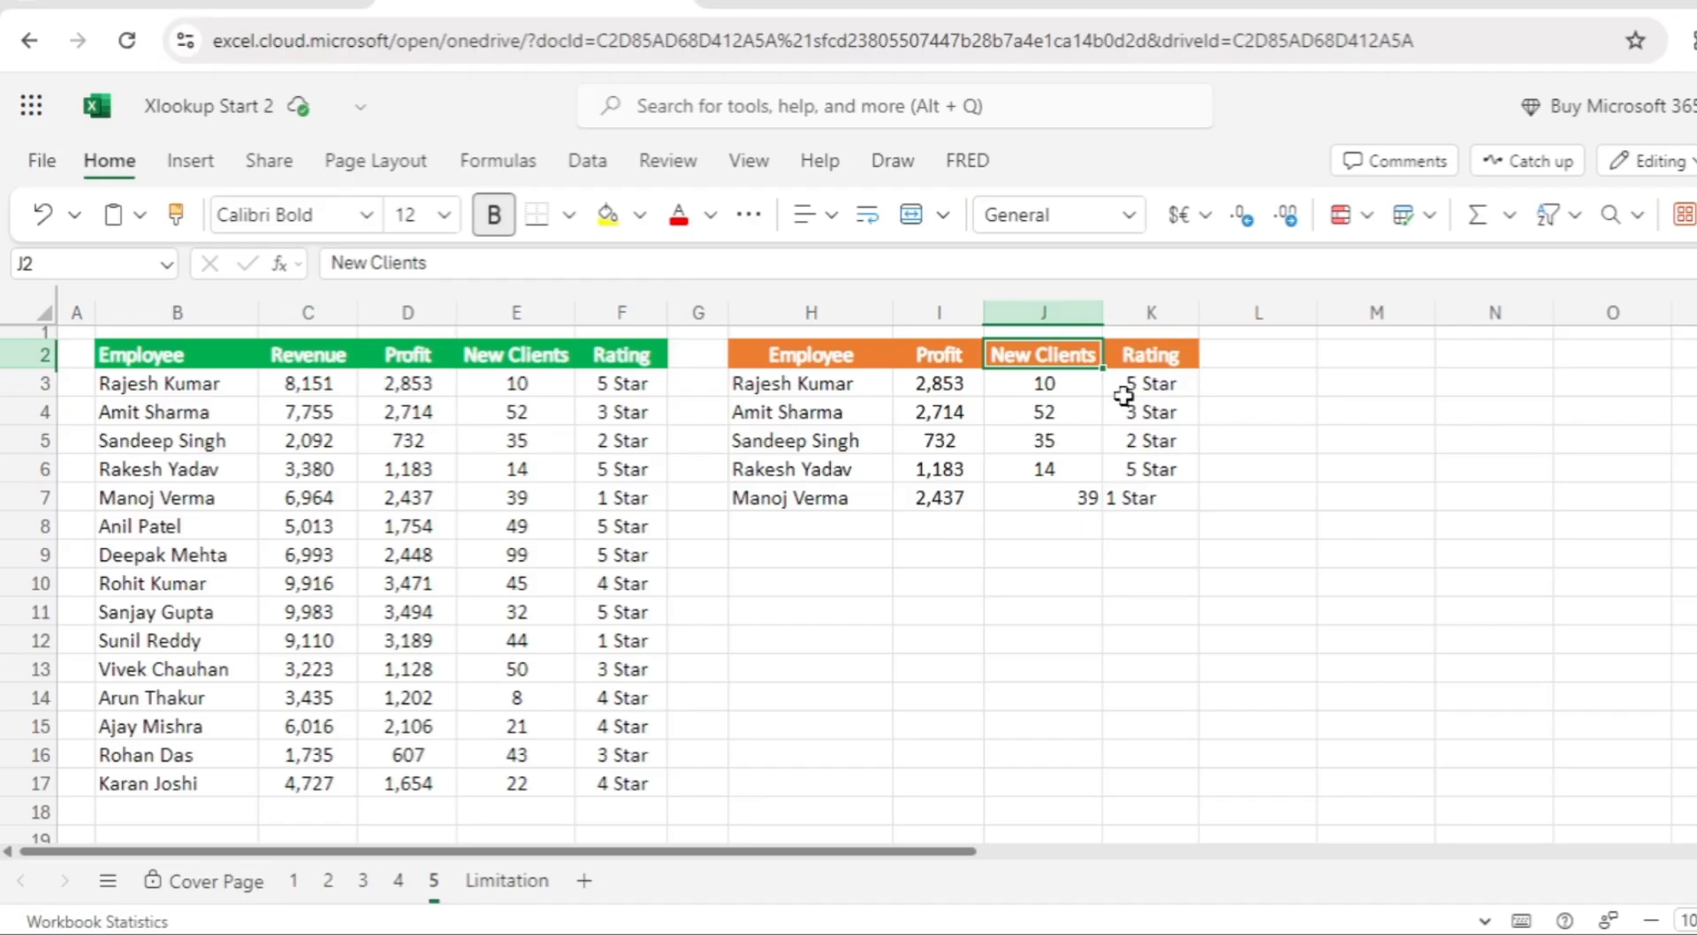
click(1159, 361)
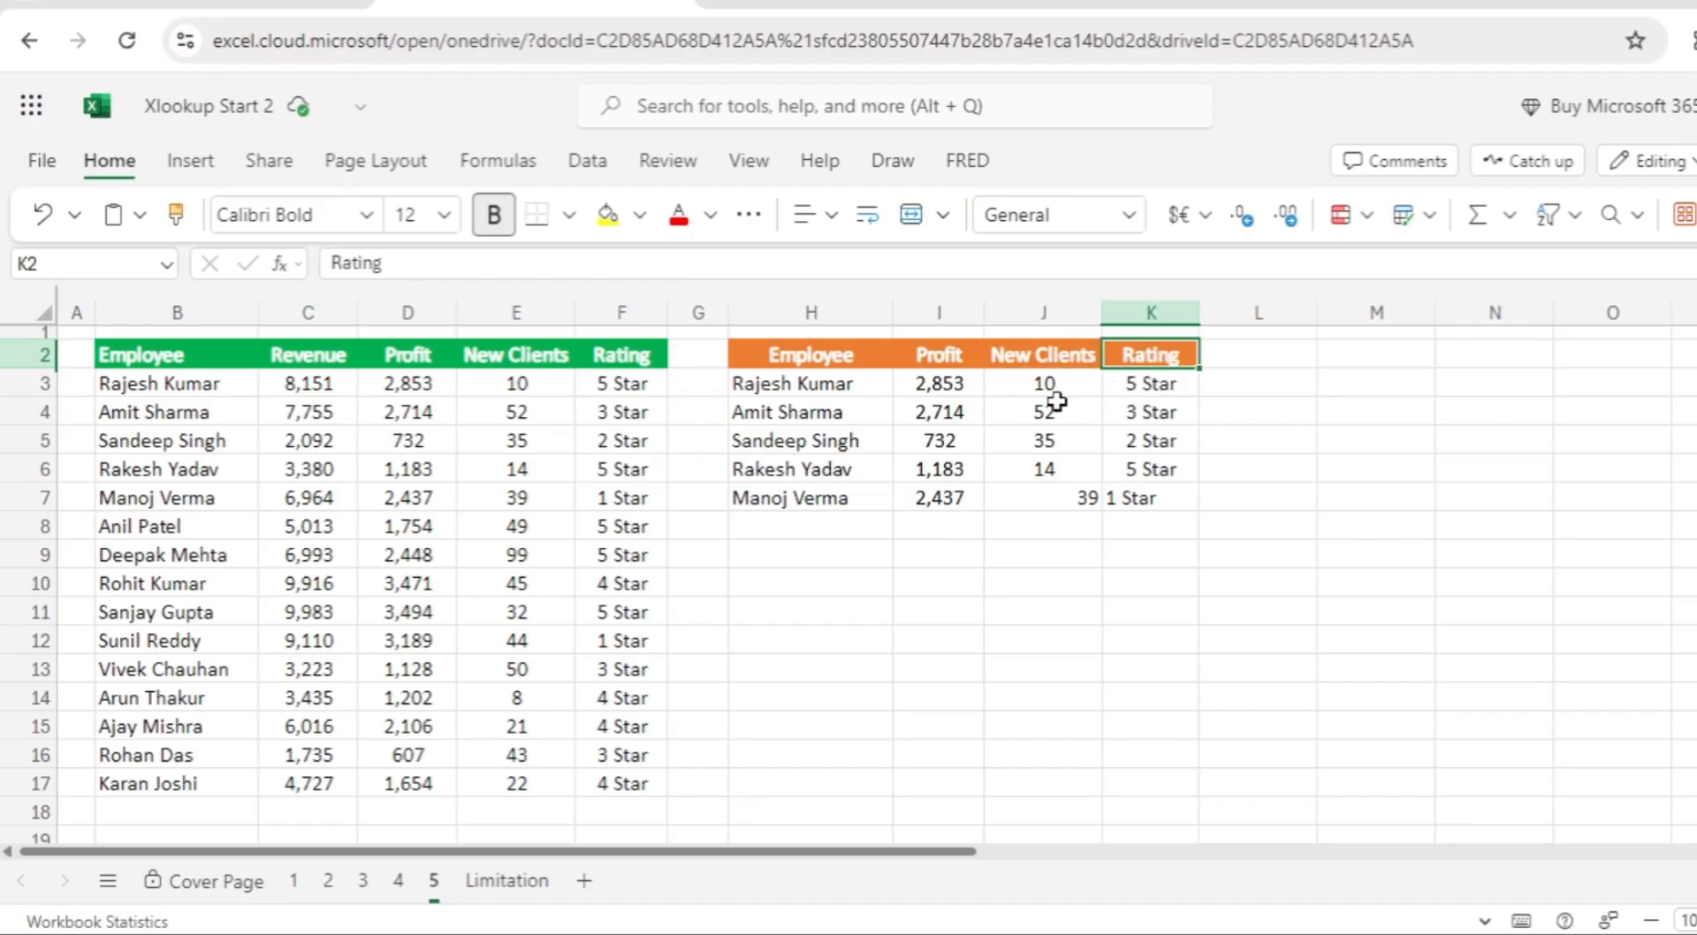
Review the green source table's headers from Employee through Rating to see which columns the lookup must return
click(937, 382)
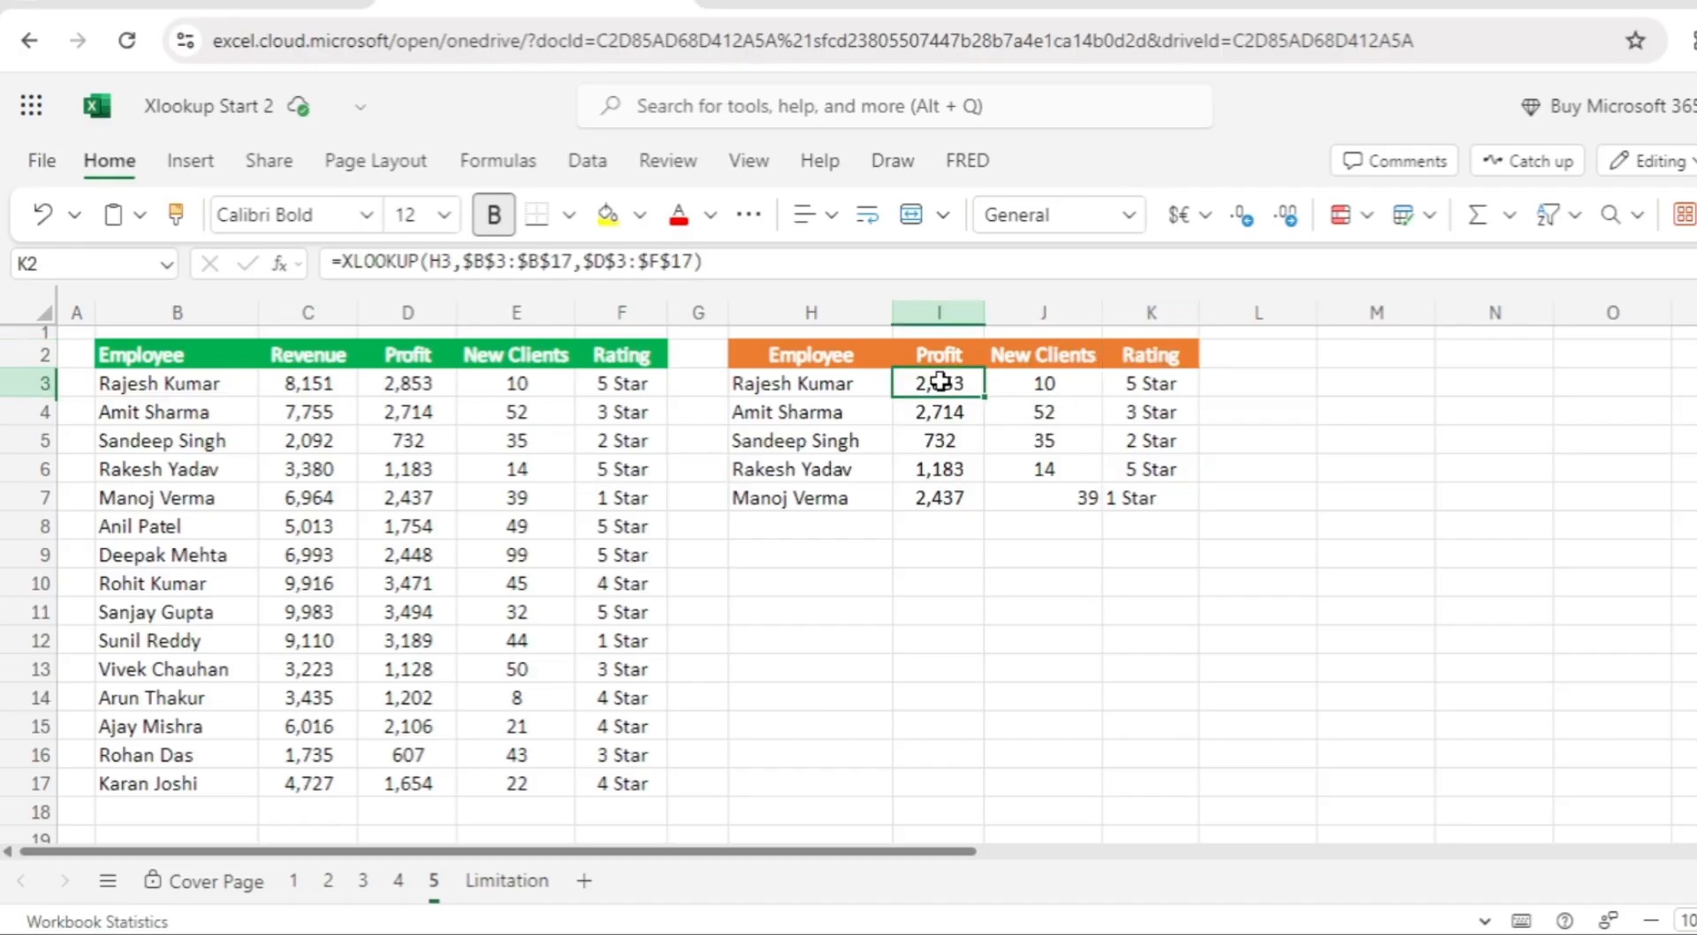
click(159, 355)
click(311, 359)
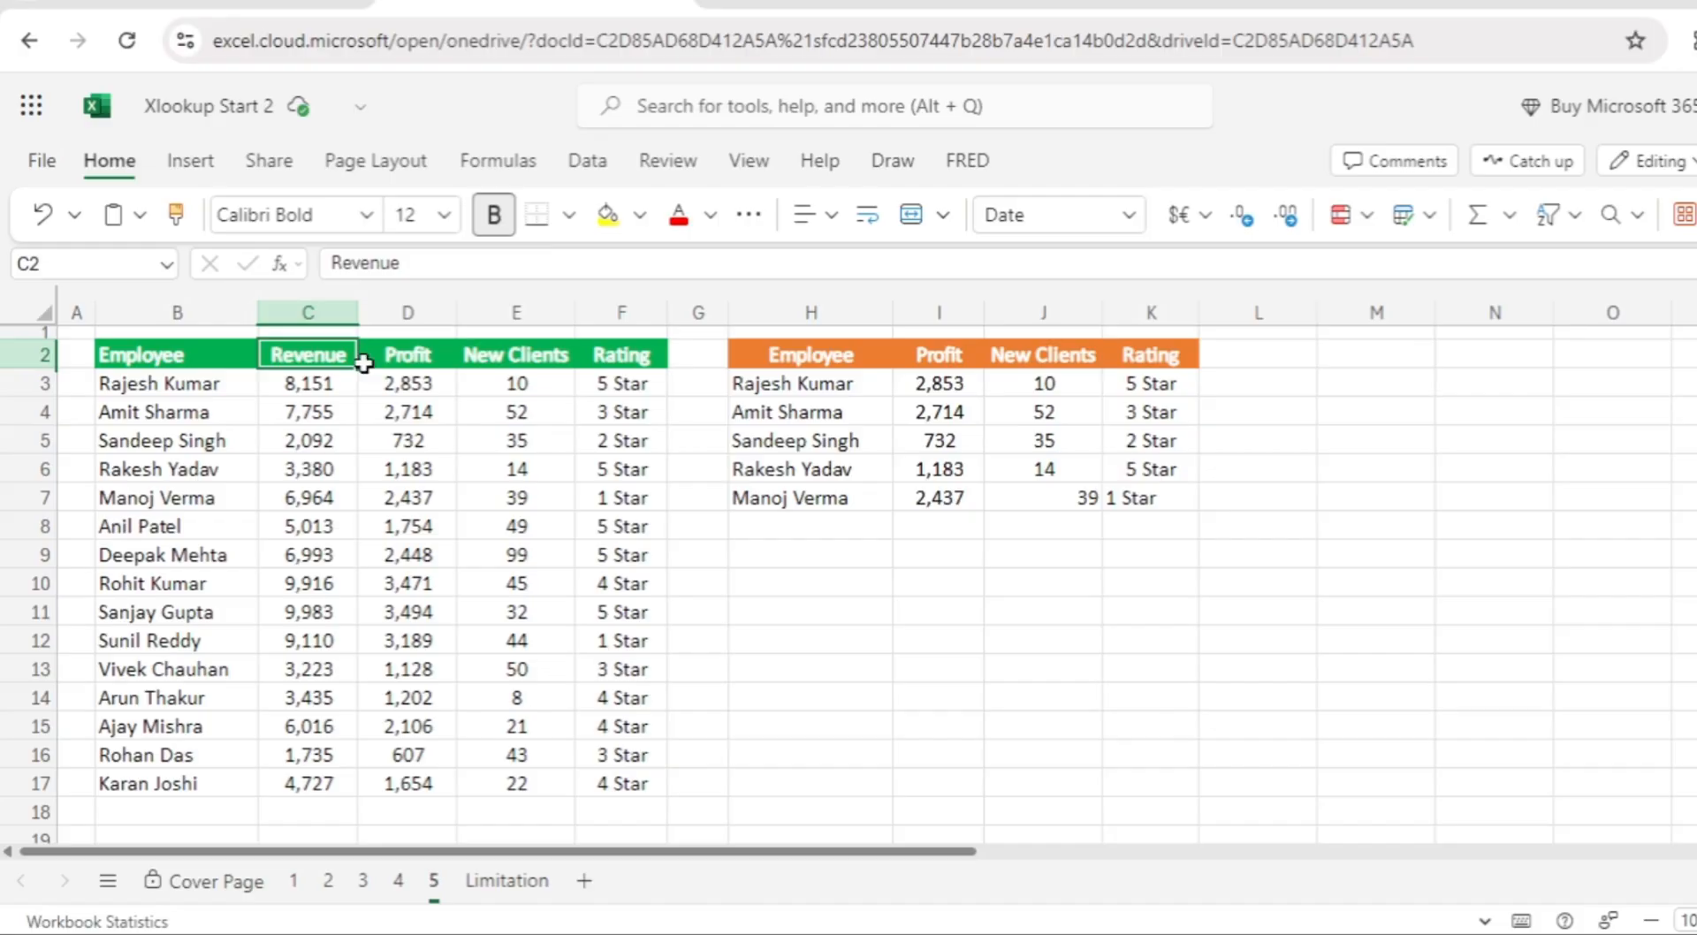
click(410, 357)
click(494, 355)
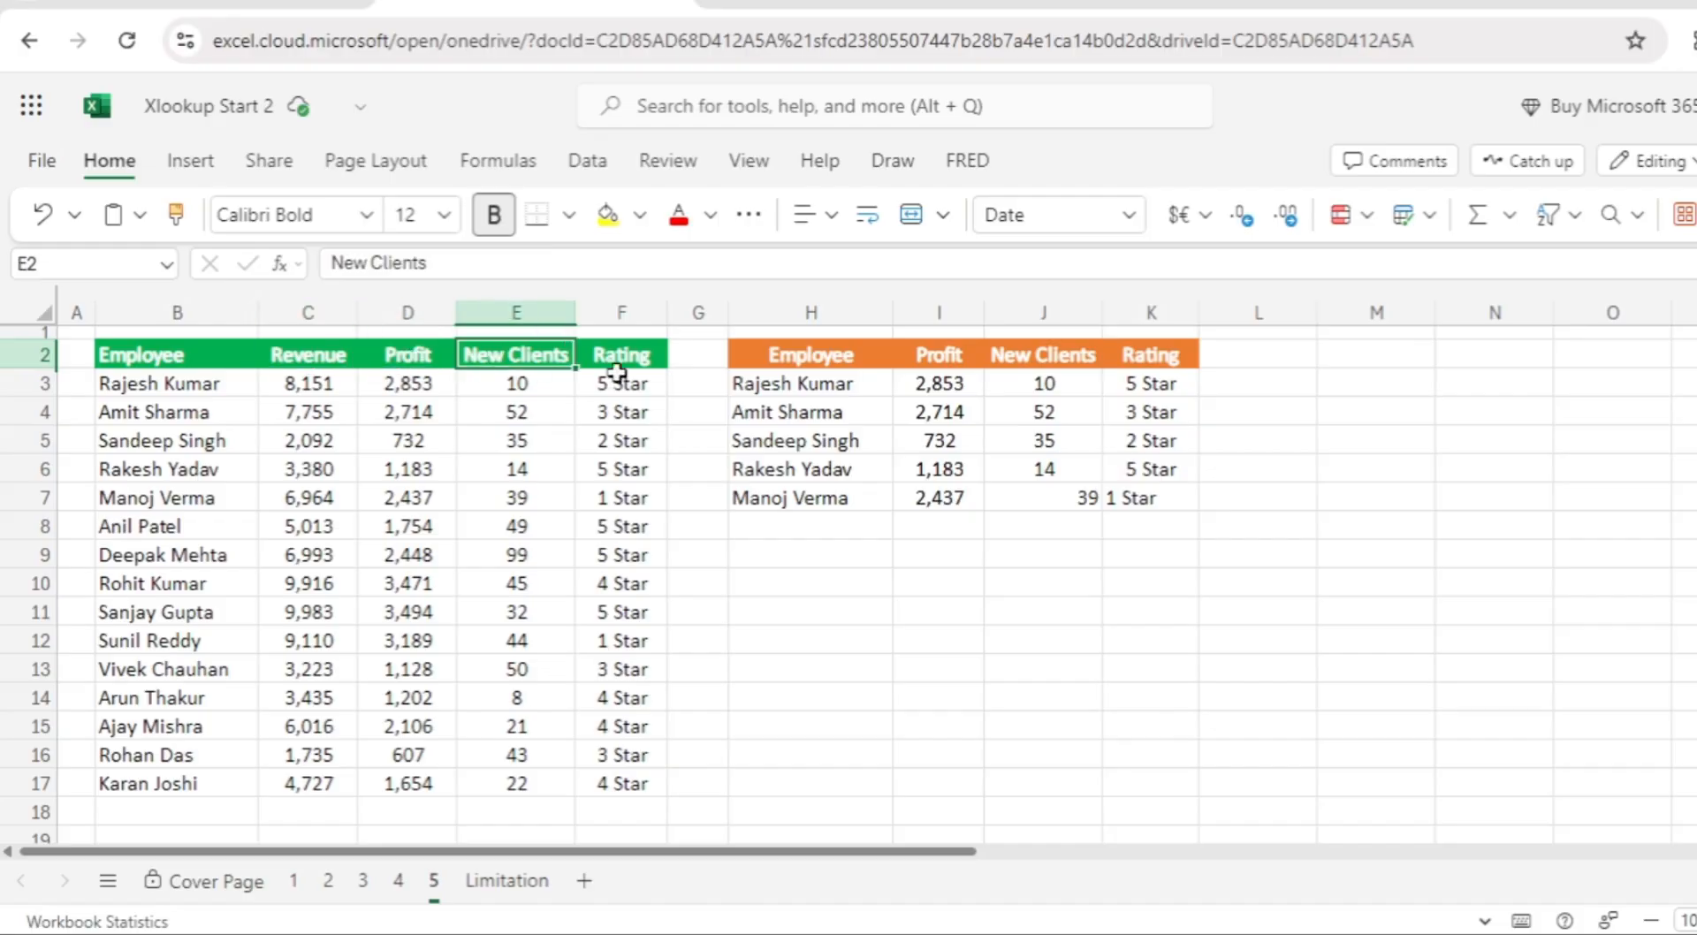
click(630, 358)
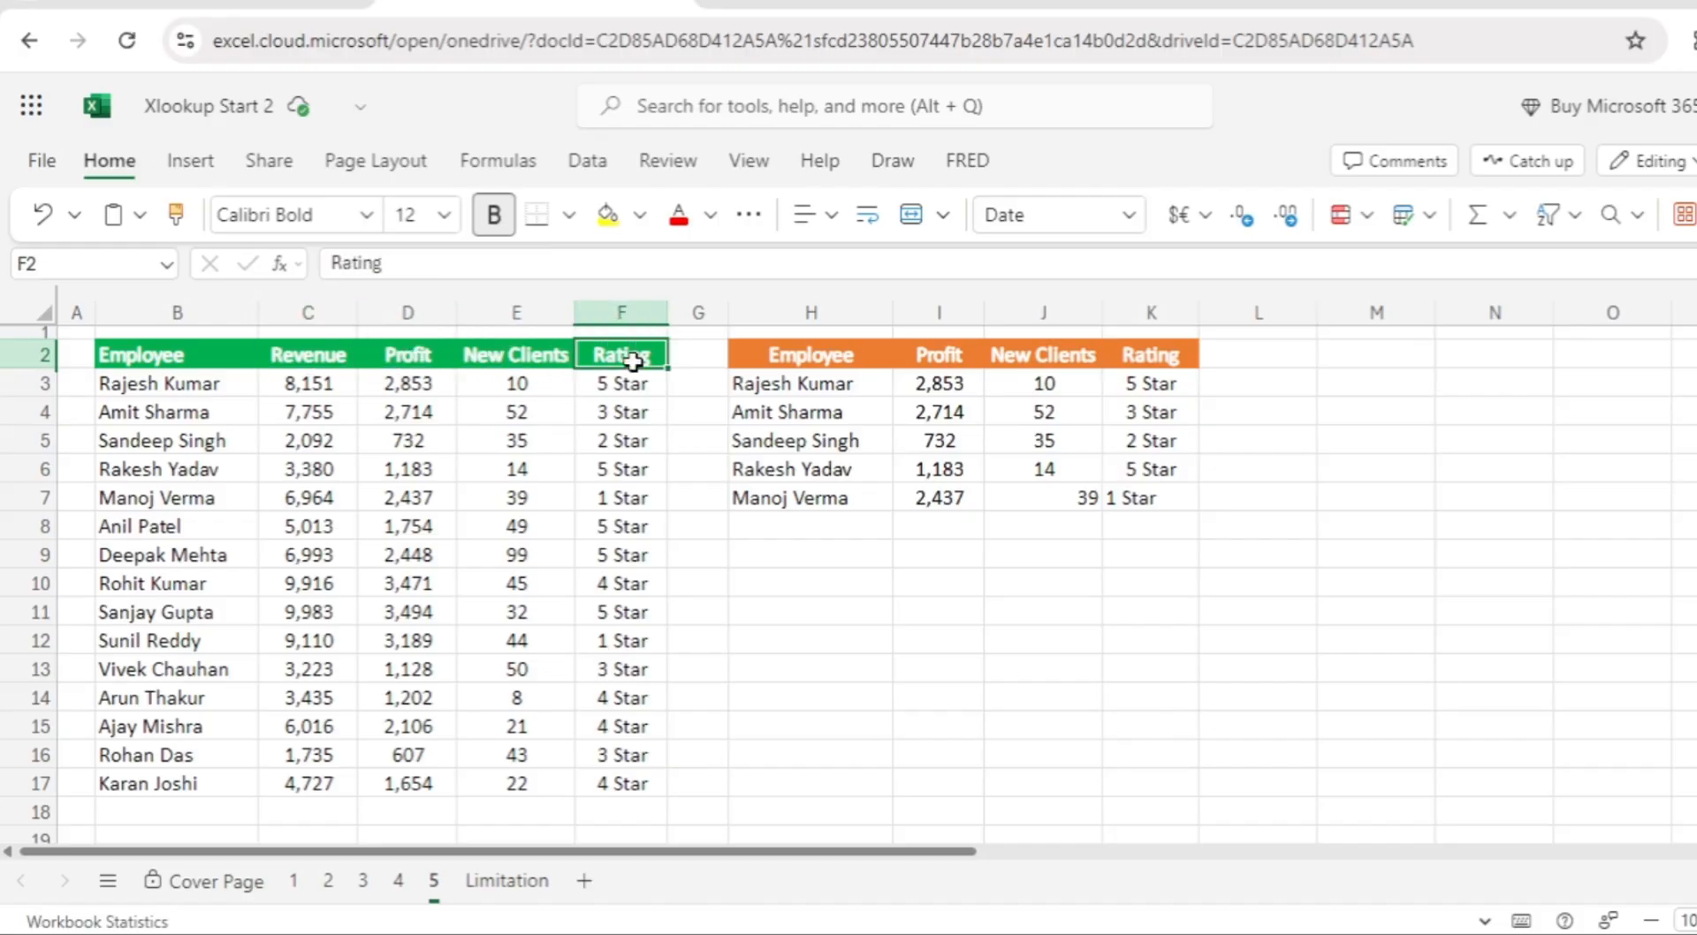
Inspect the XLOOKUP formula in I3 and the lookup and multi-column return ranges it references
click(933, 380)
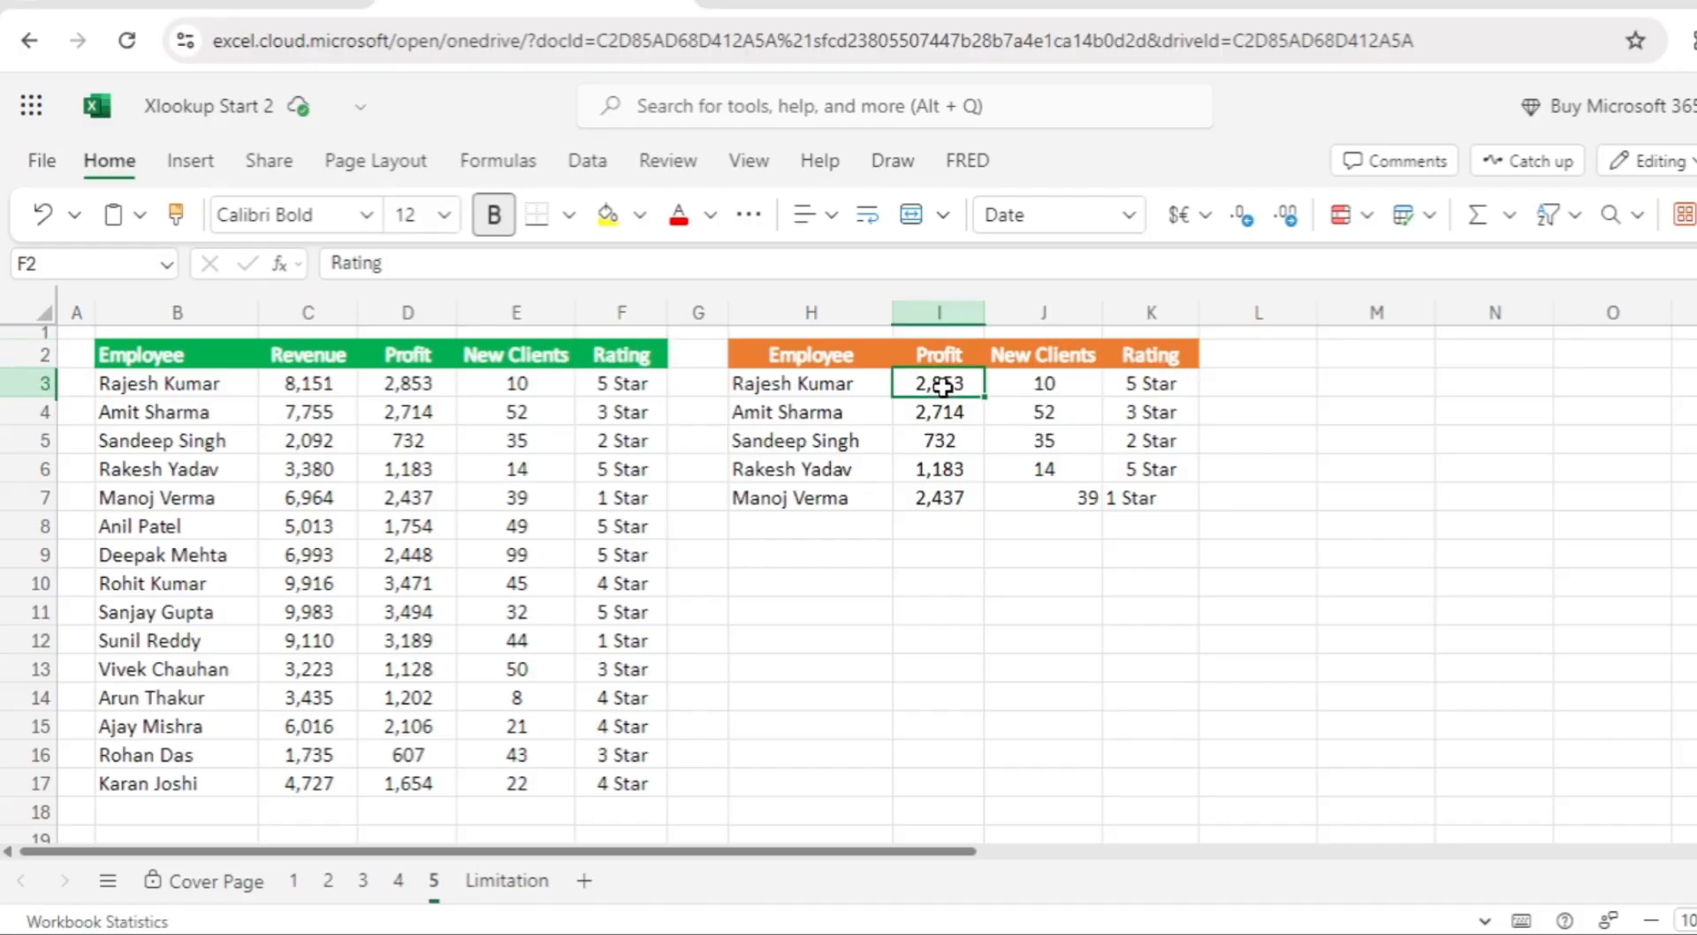
key(F2)
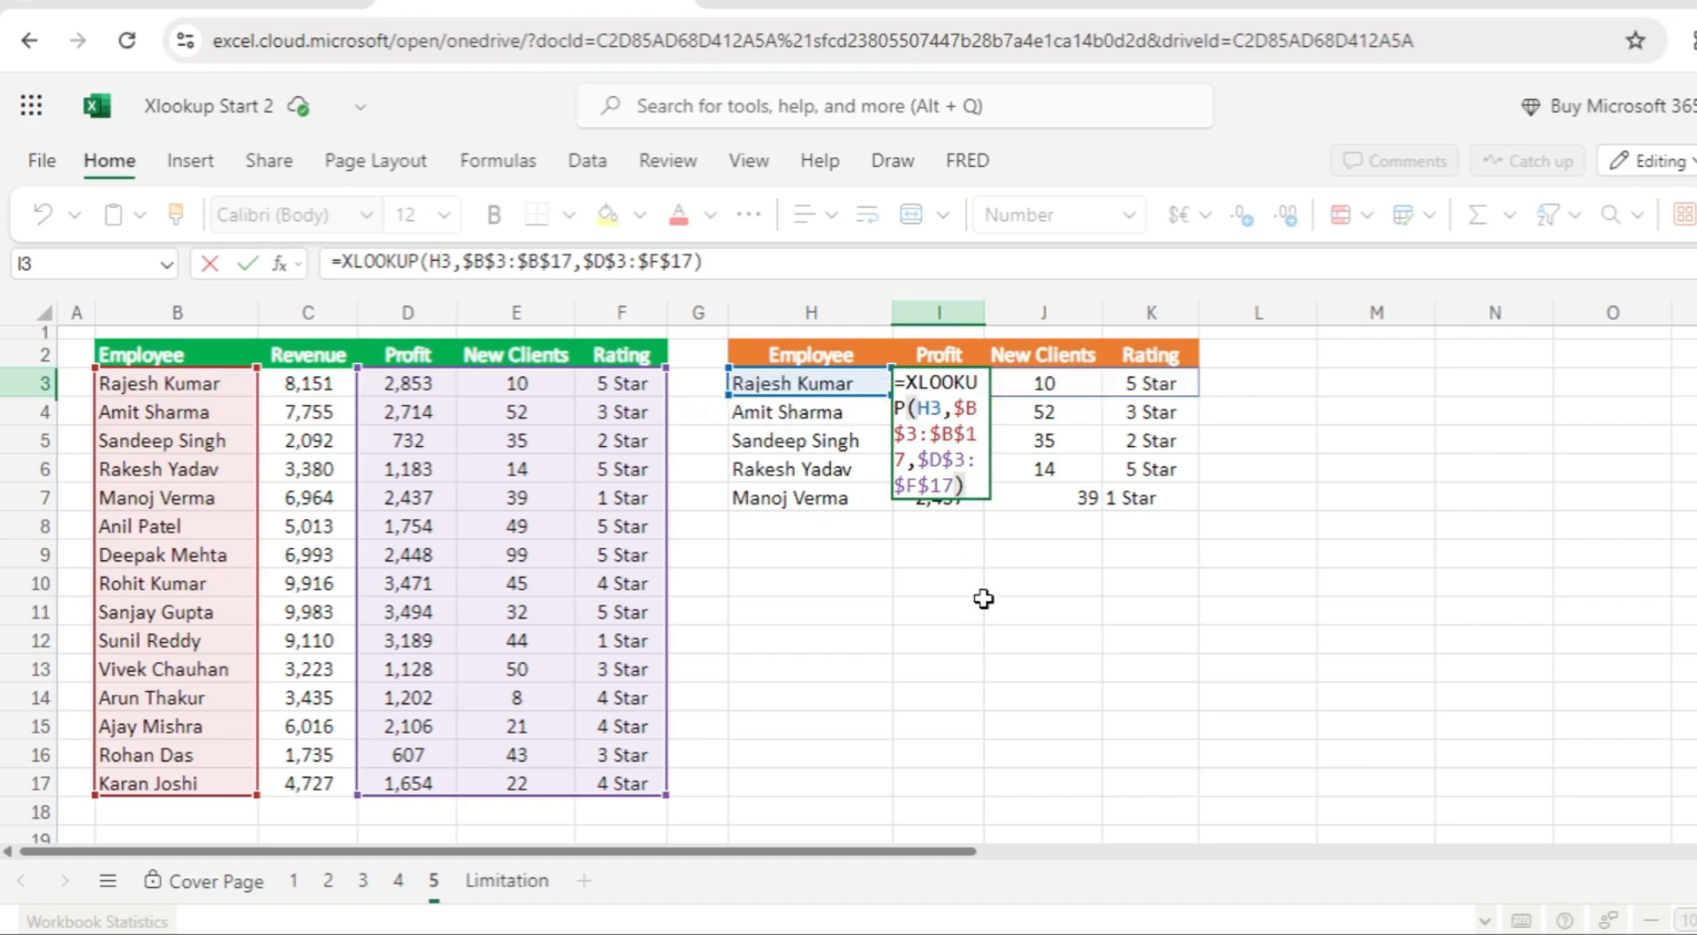
key(Escape)
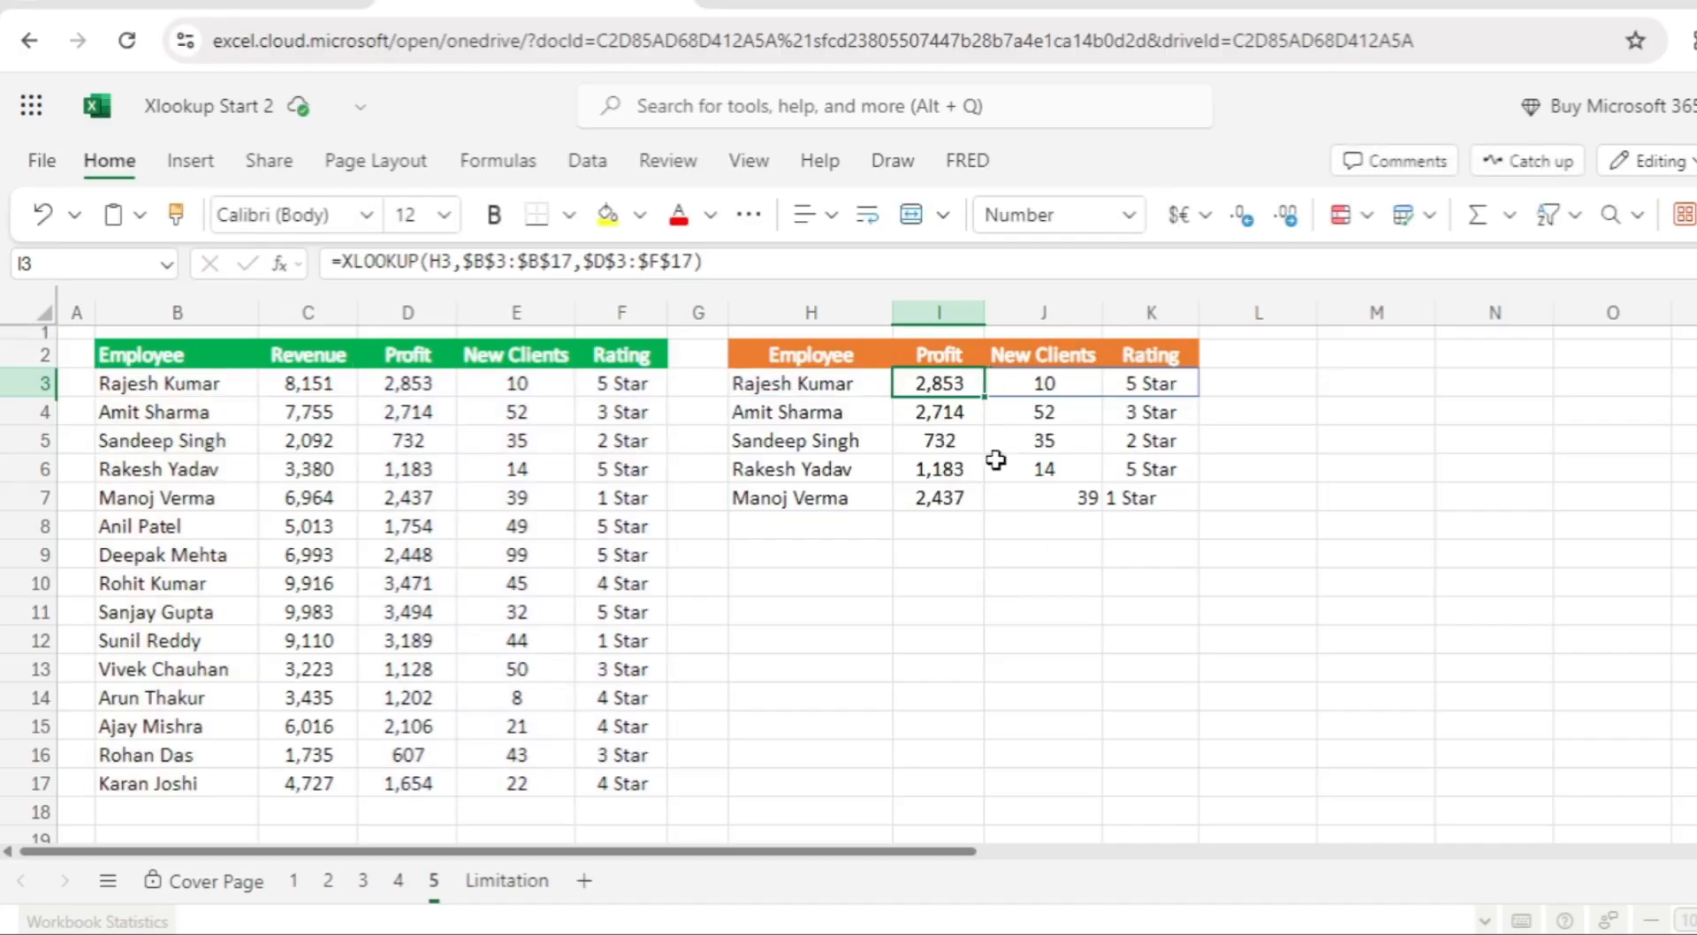
Clear the existing lookup results from I3:K7 in the orange table
key(Delete)
click(1039, 440)
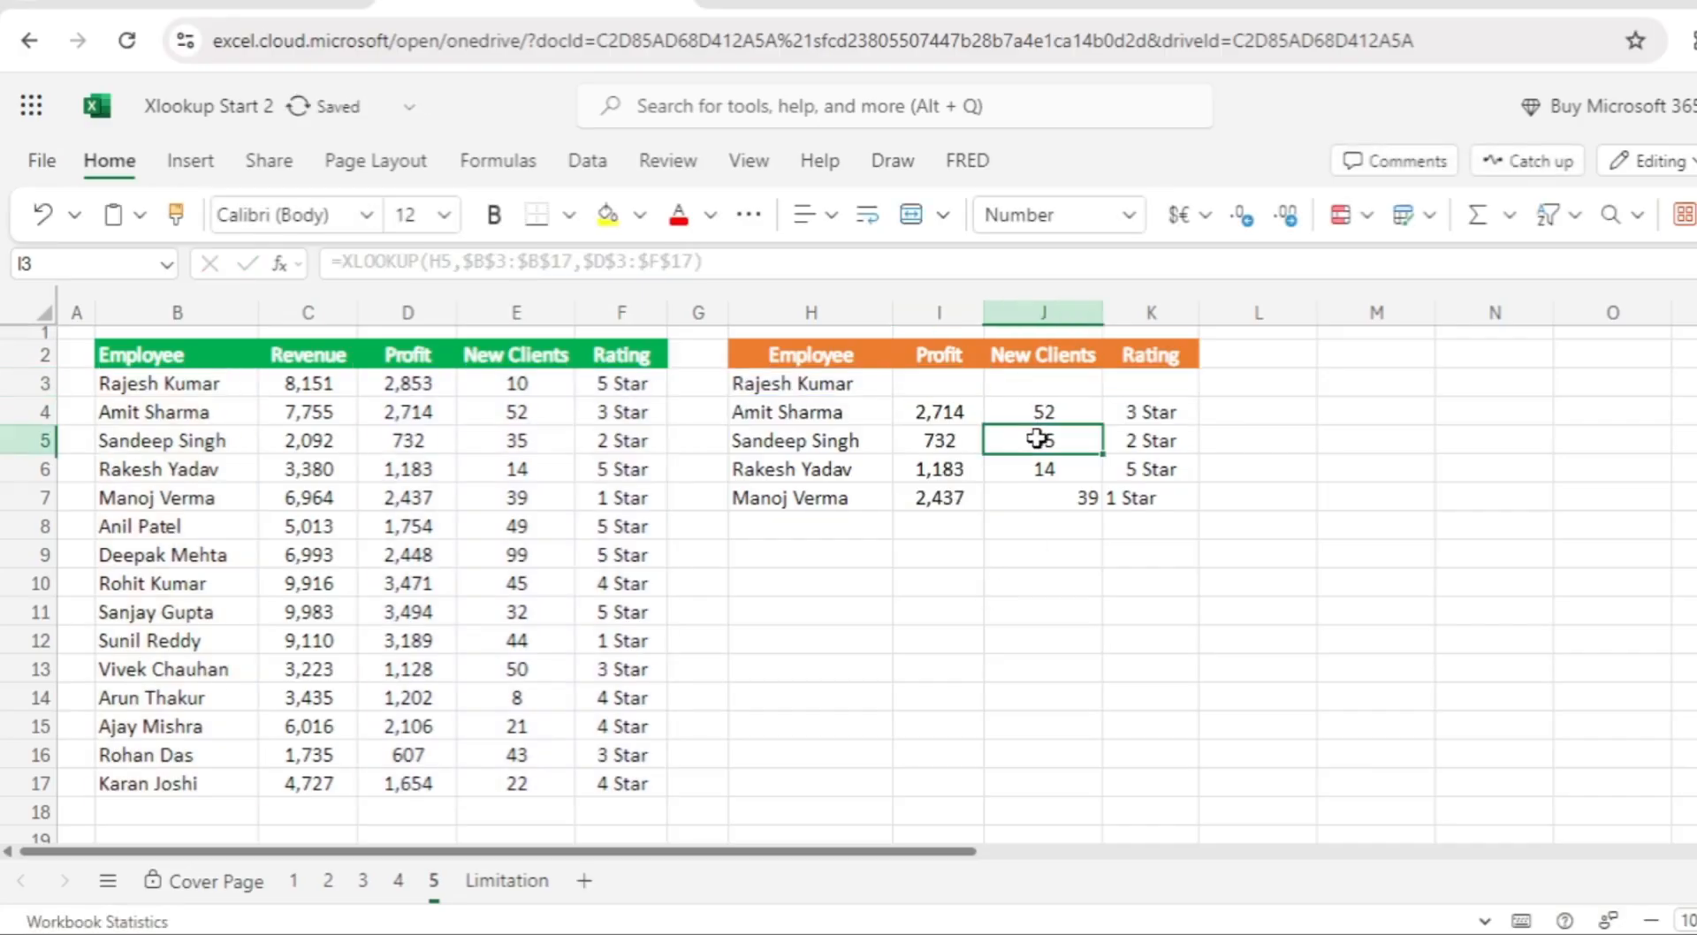
drag(941, 392, 1148, 495)
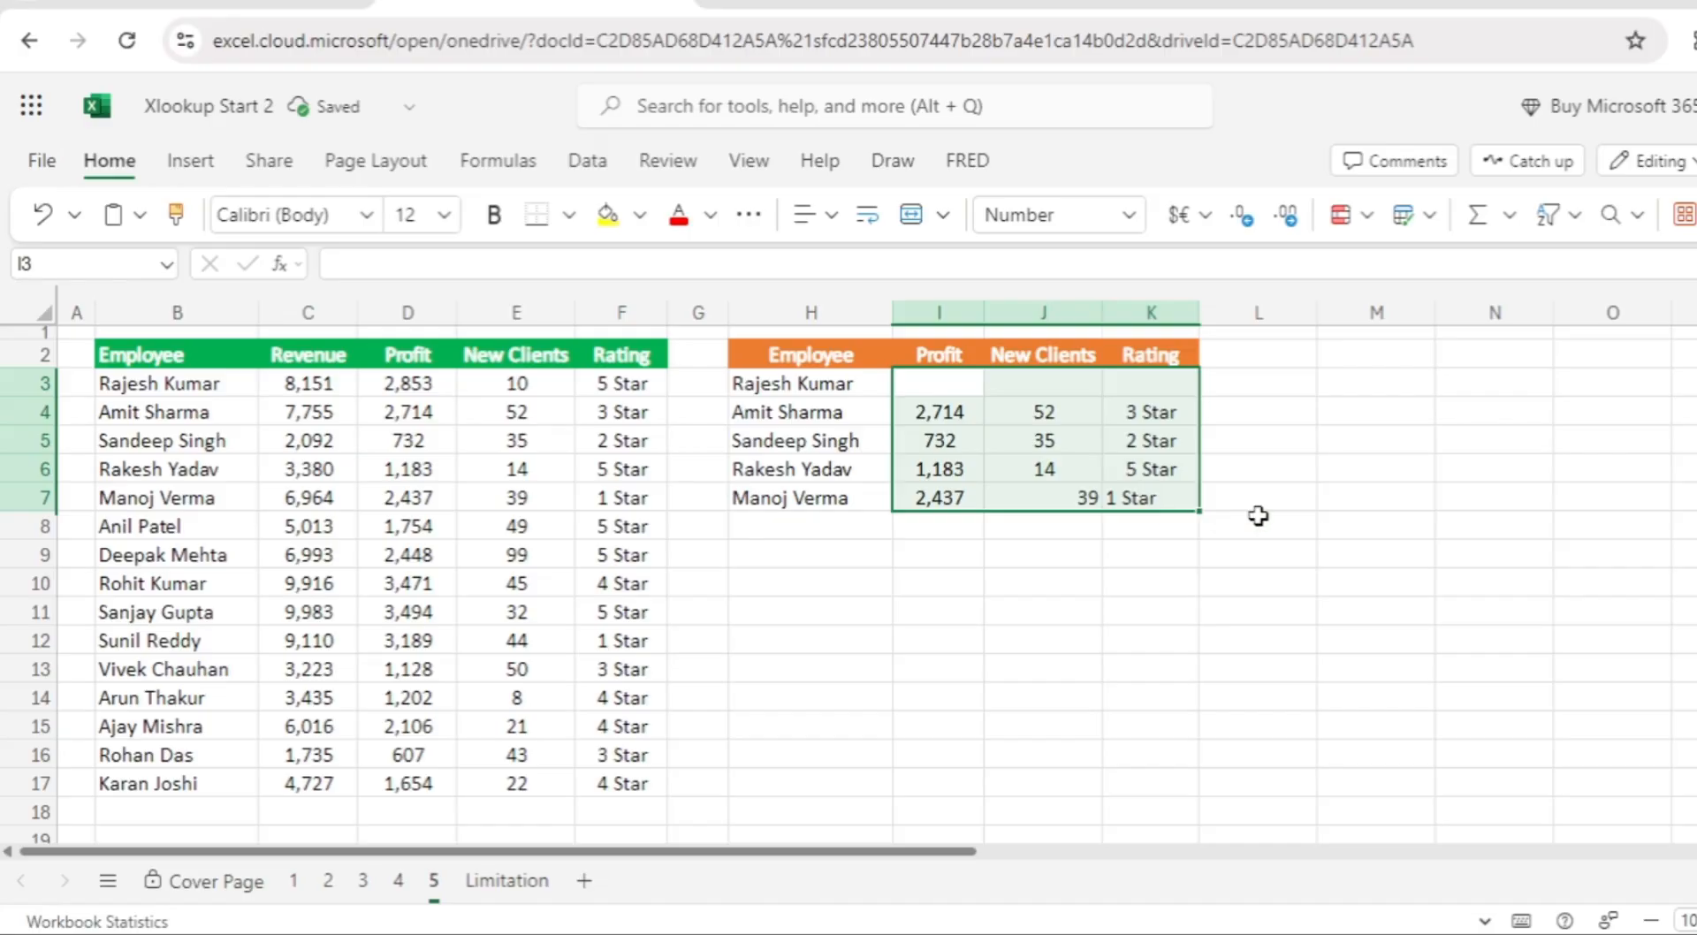
key(Delete)
Begin an XLOOKUP formula in I3 with H3 as lookup value and the absolute range $B$3:$B$17 as lookup array
click(917, 390)
text(=XLO)
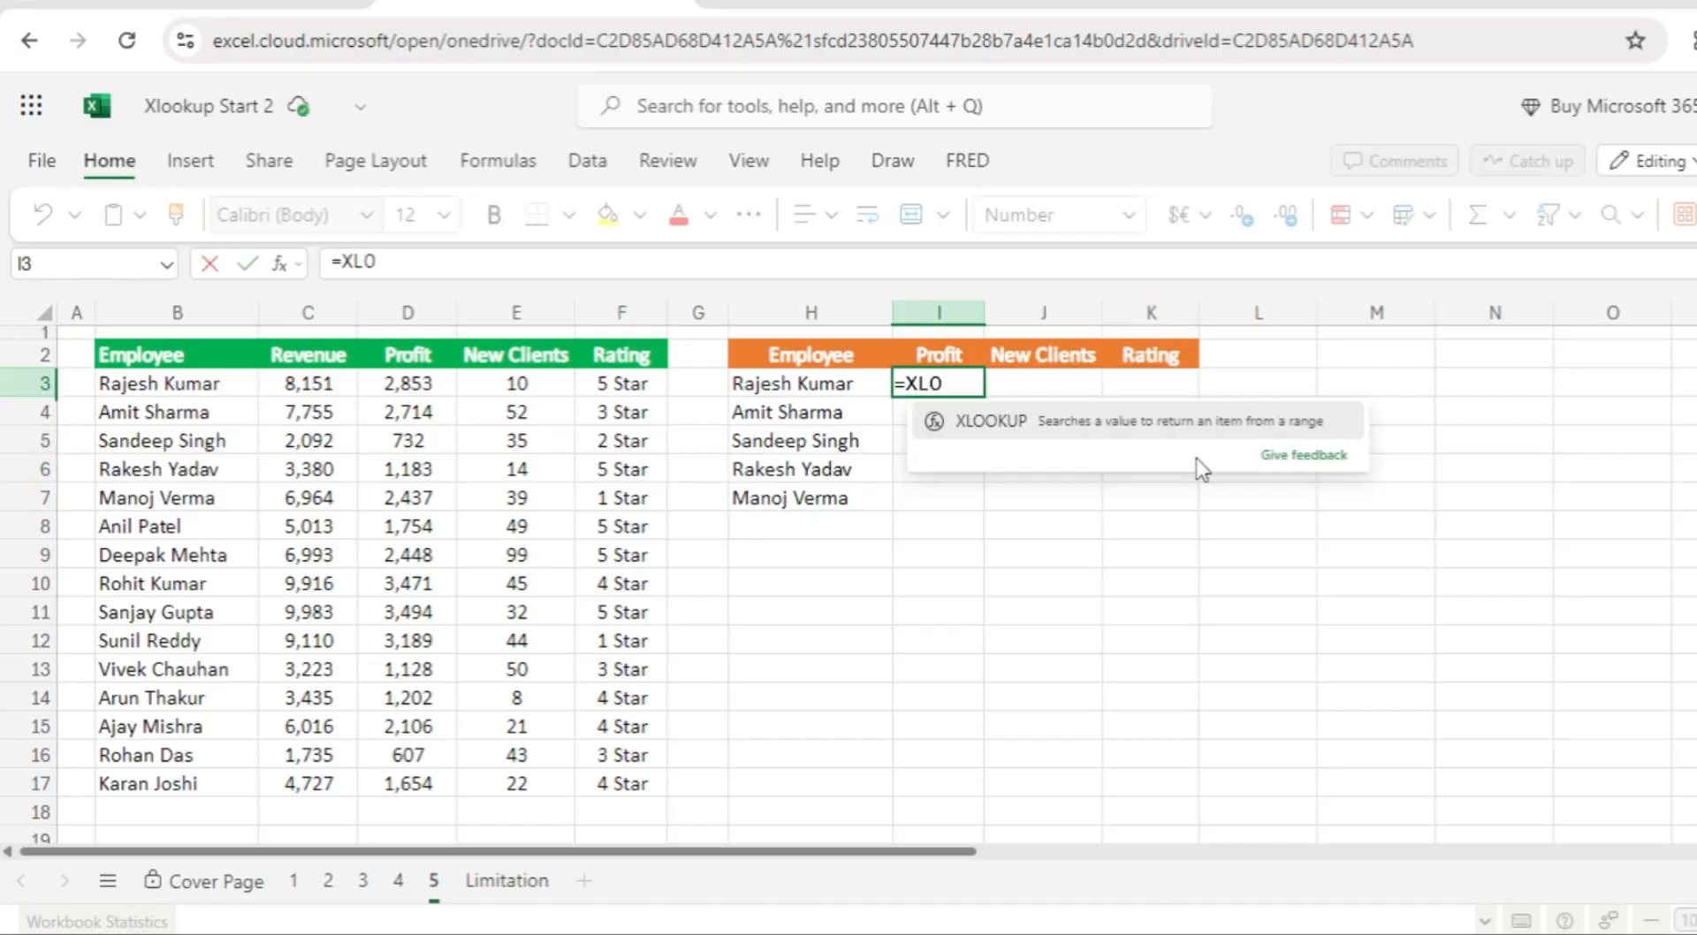
key(Tab)
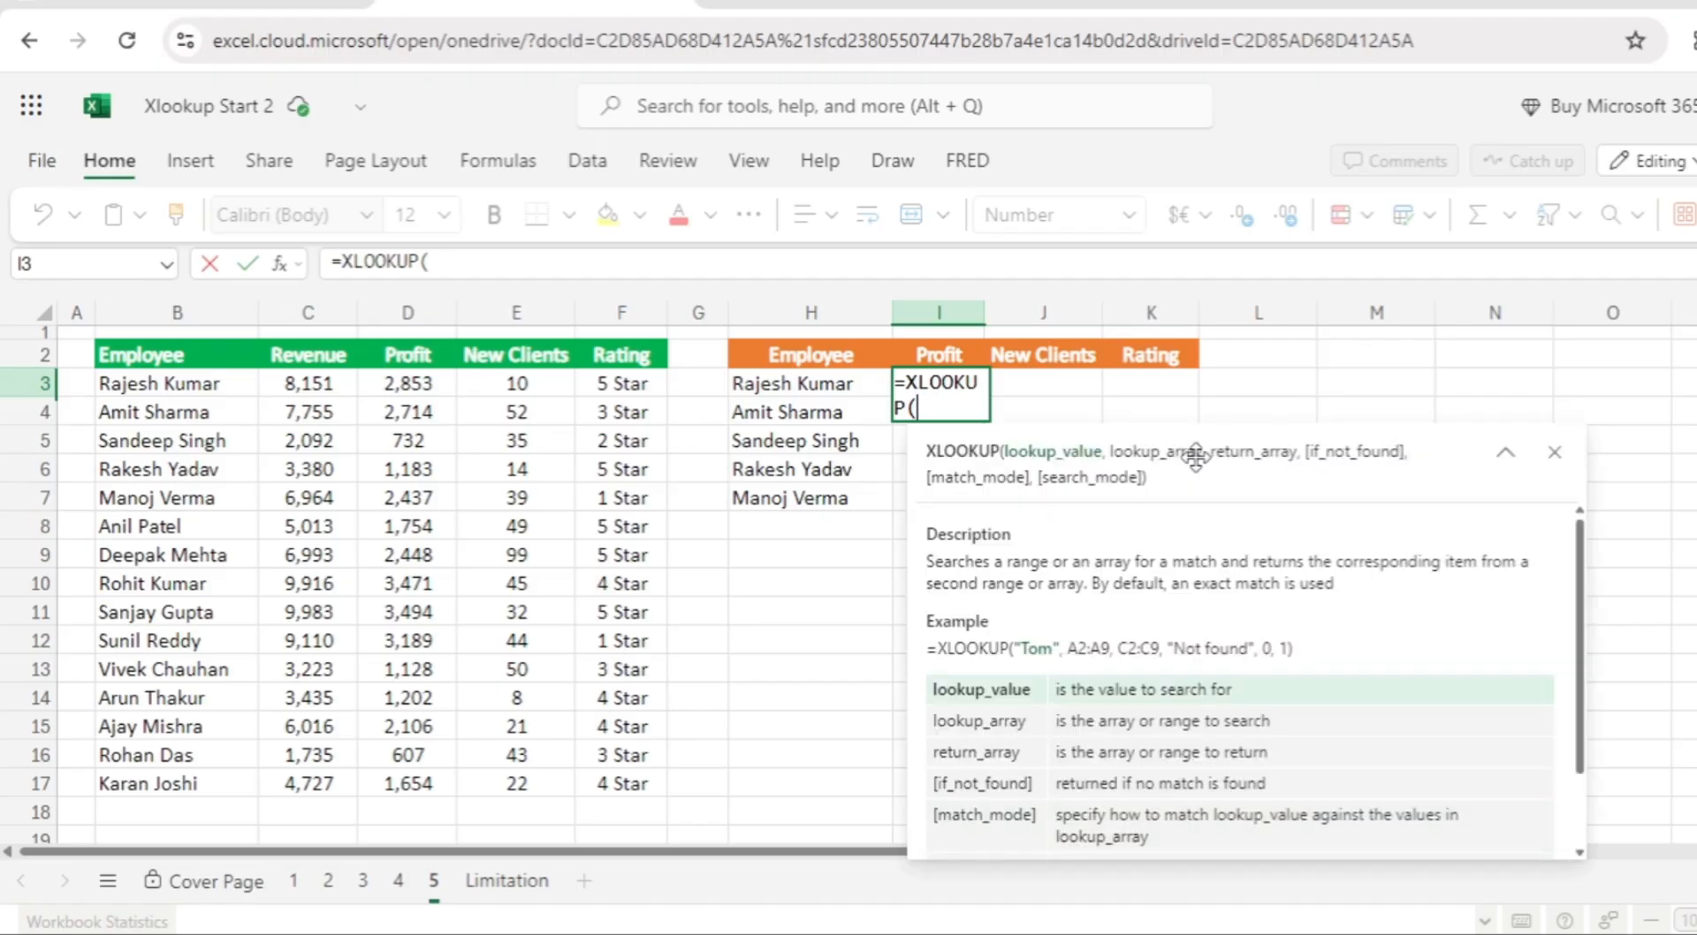
click(793, 383)
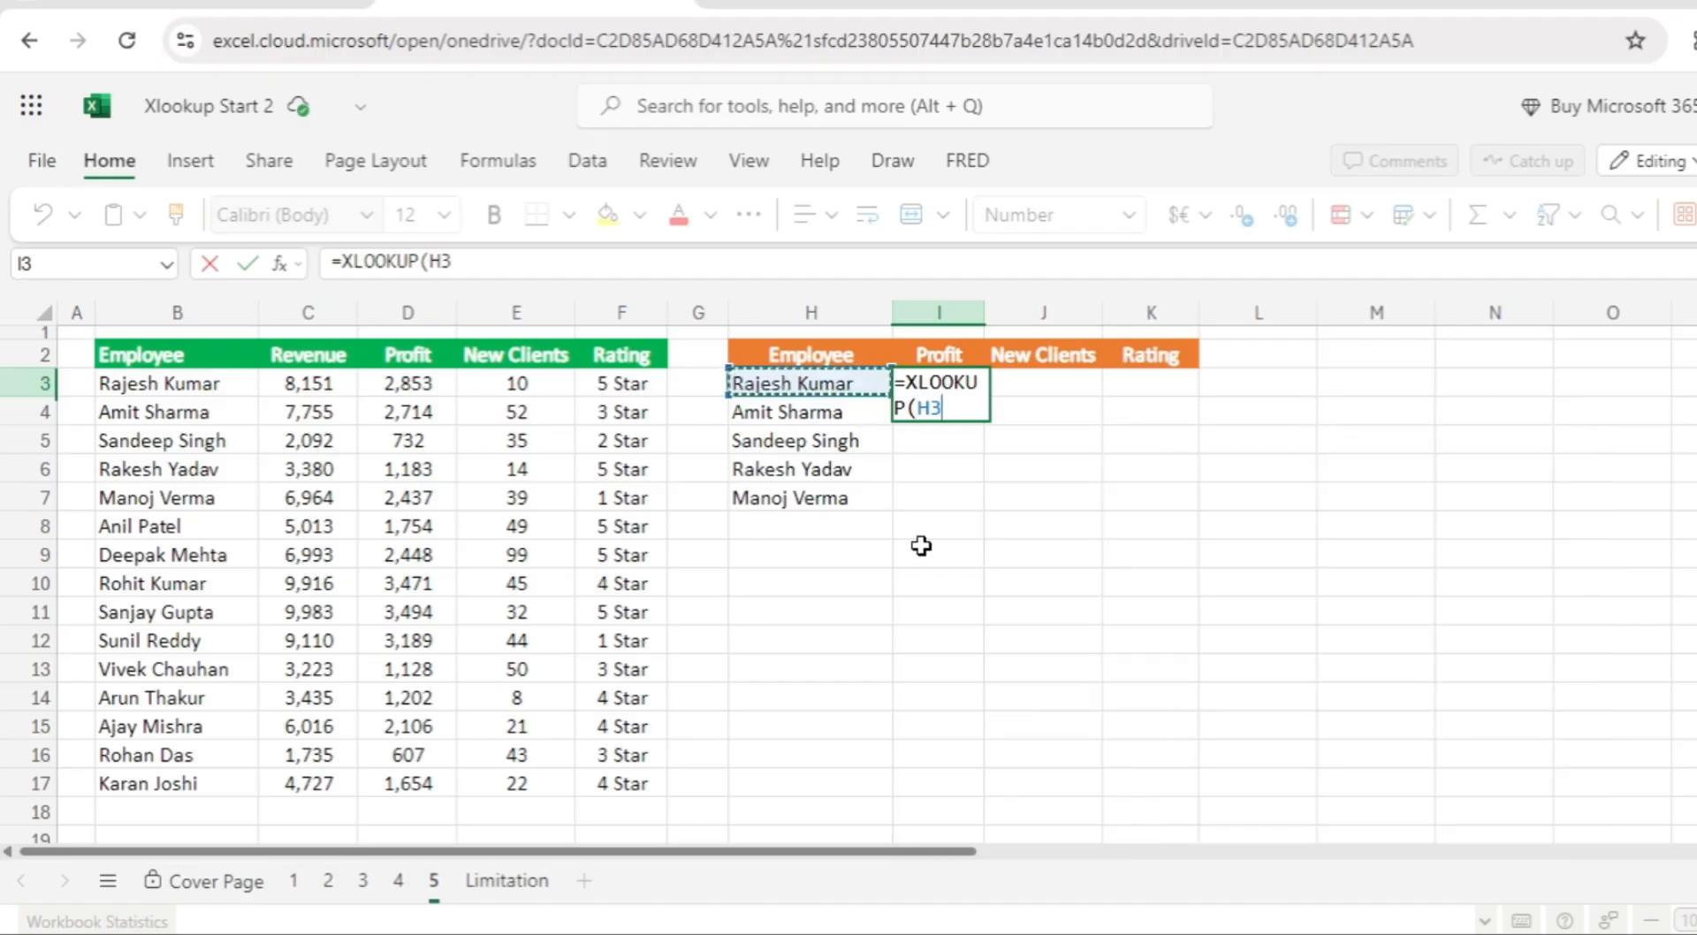
text(,)
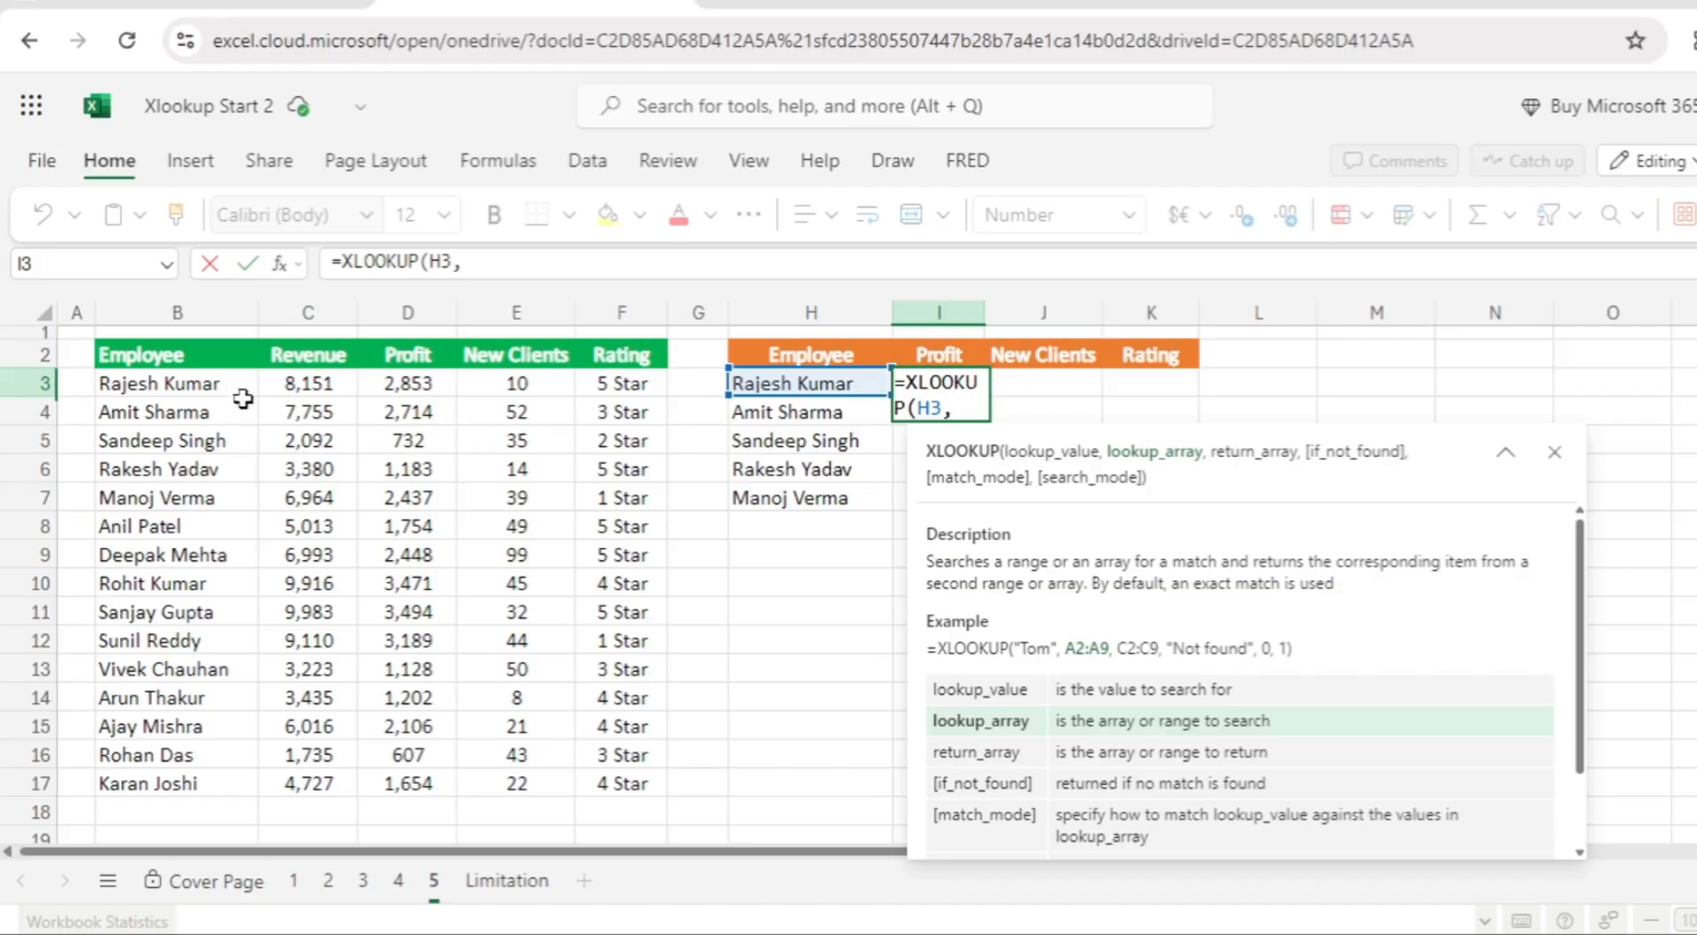
click(173, 380)
key(ctrl+shift+Down)
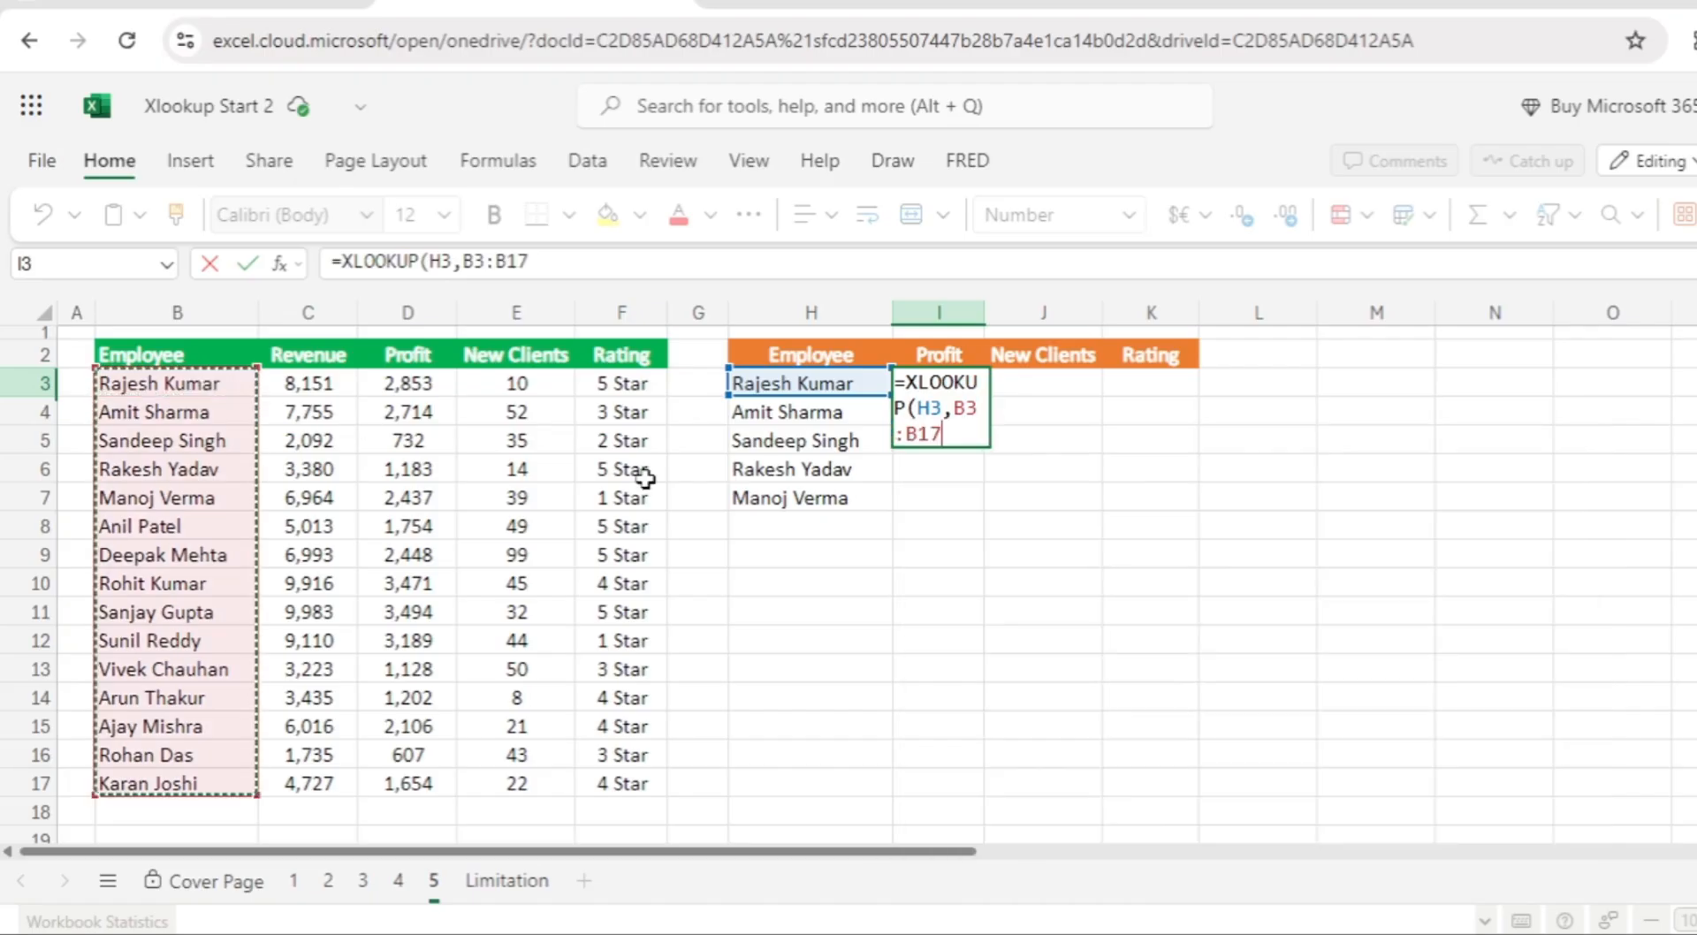
key(F4)
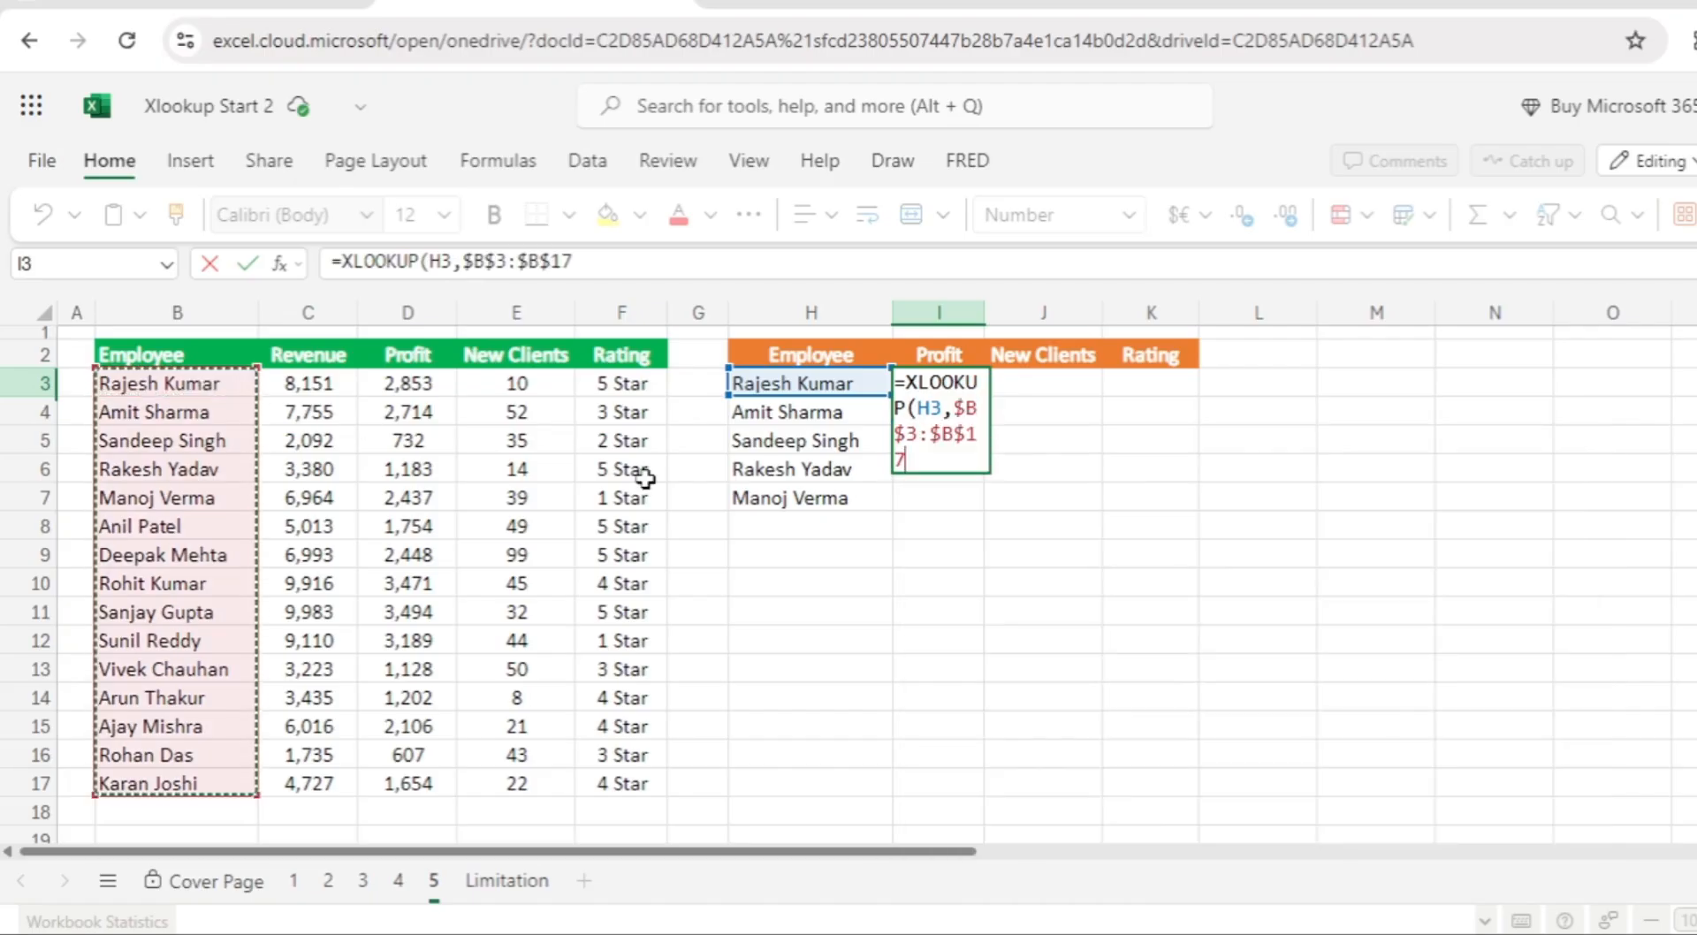
text(,)
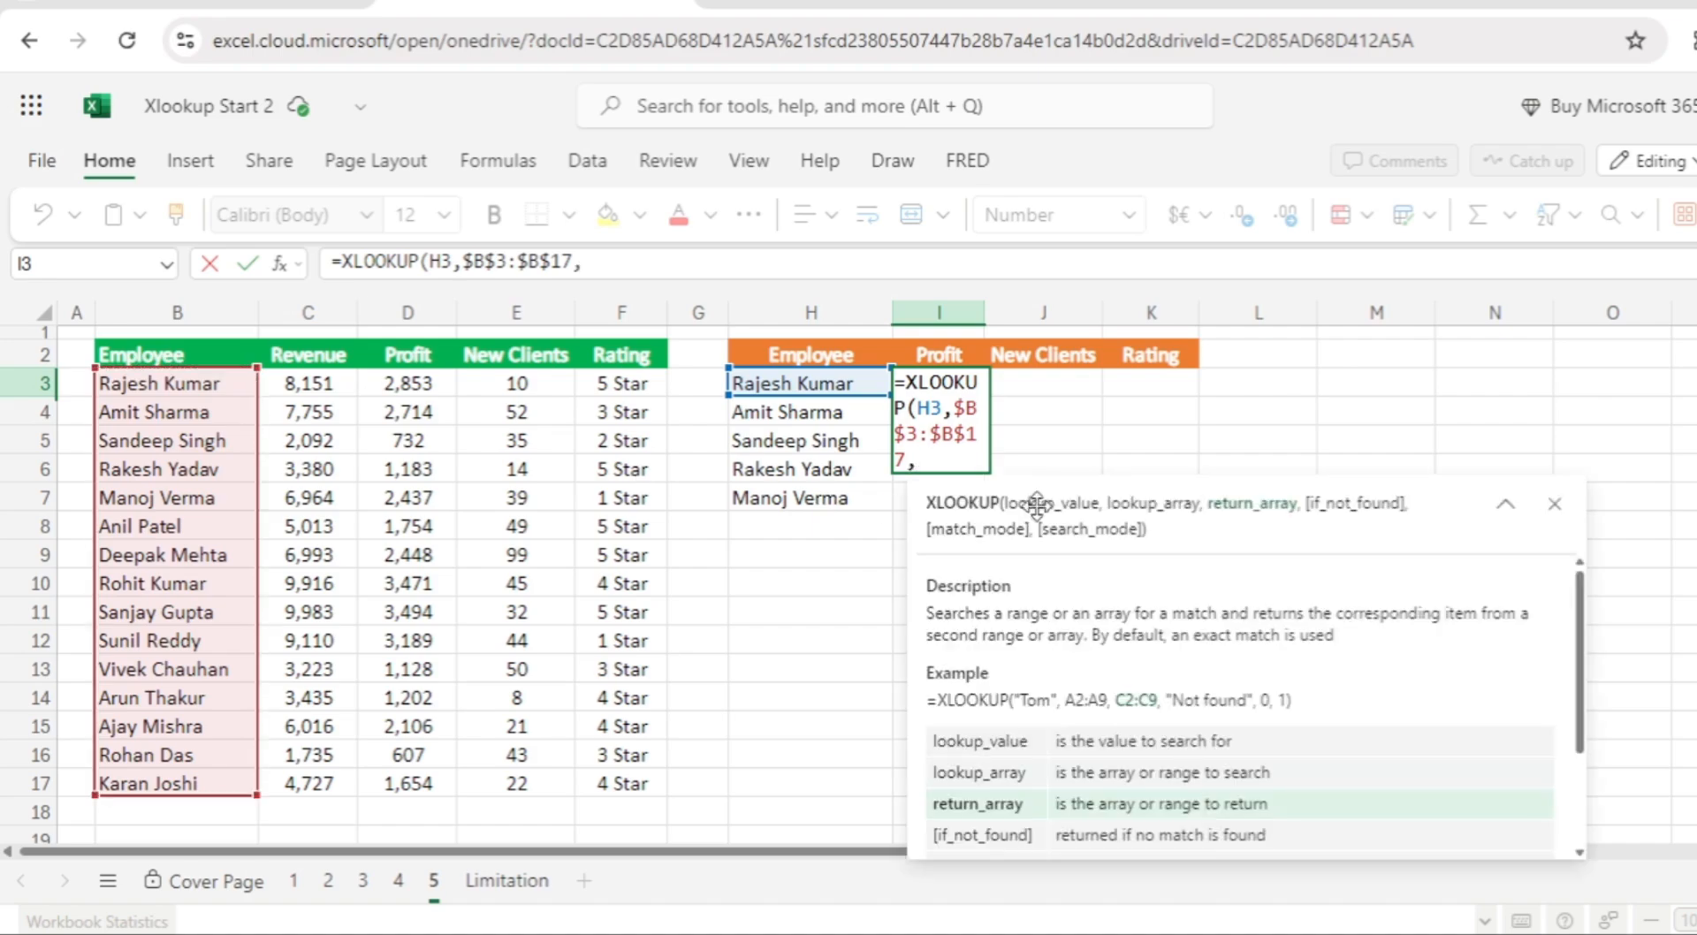
Set the absolute range $D$3:$F$17 as the XLOOKUP return array and complete the formula in I3
click(416, 386)
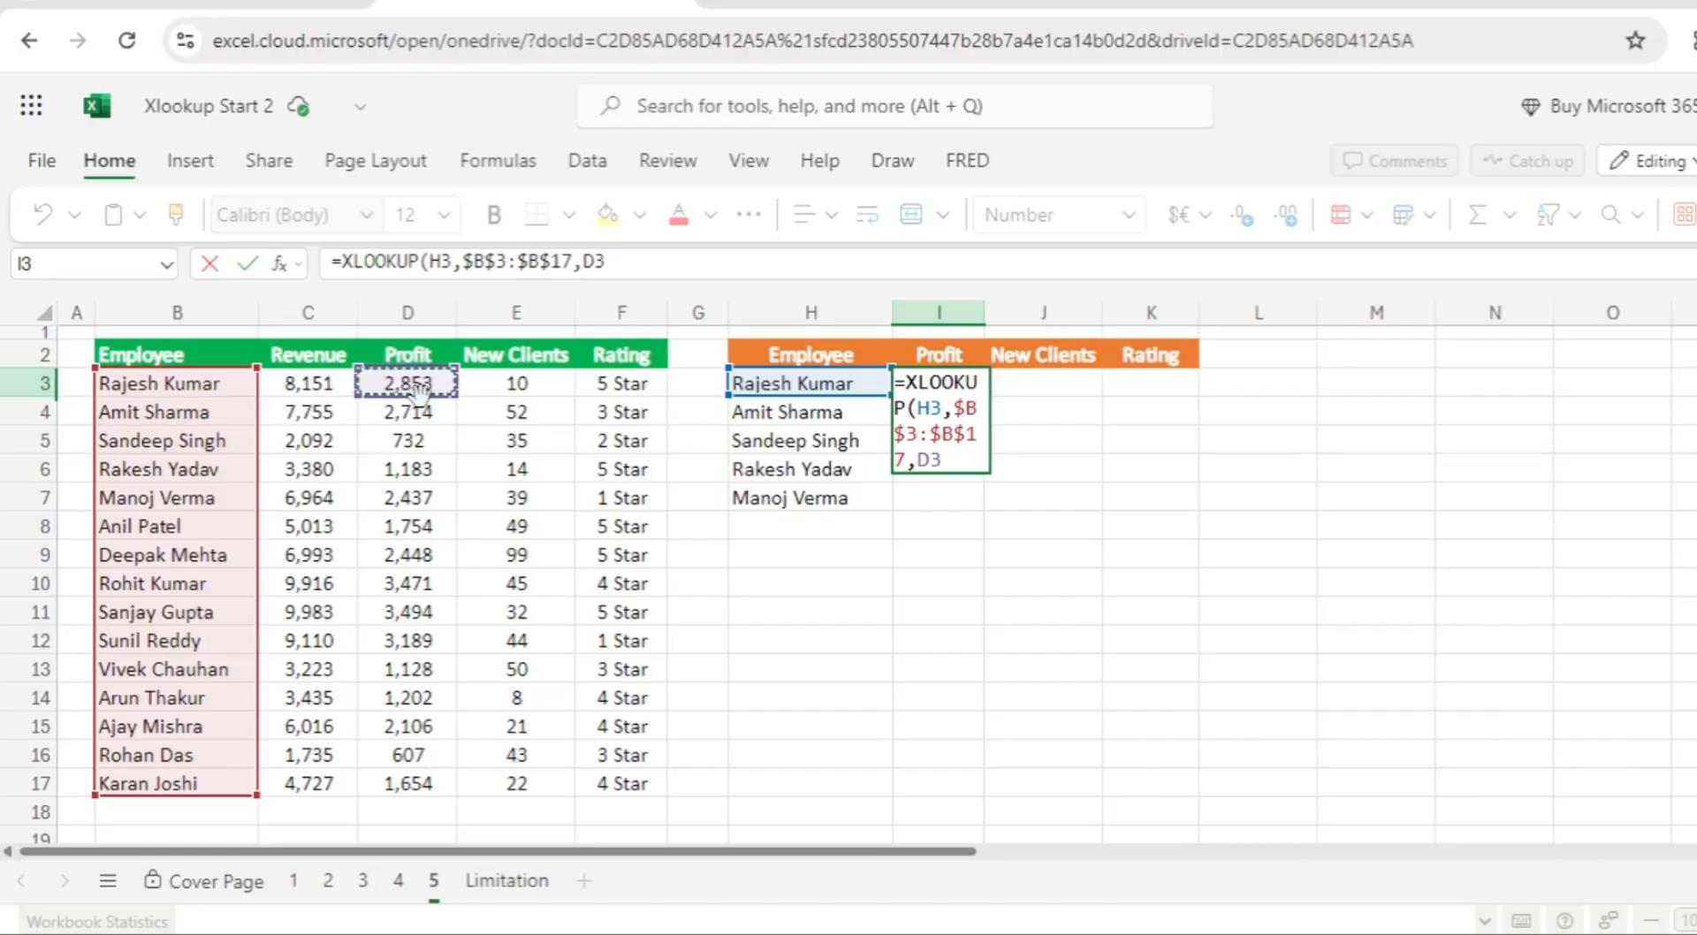
key(shift+Right)
key(shift+Right)
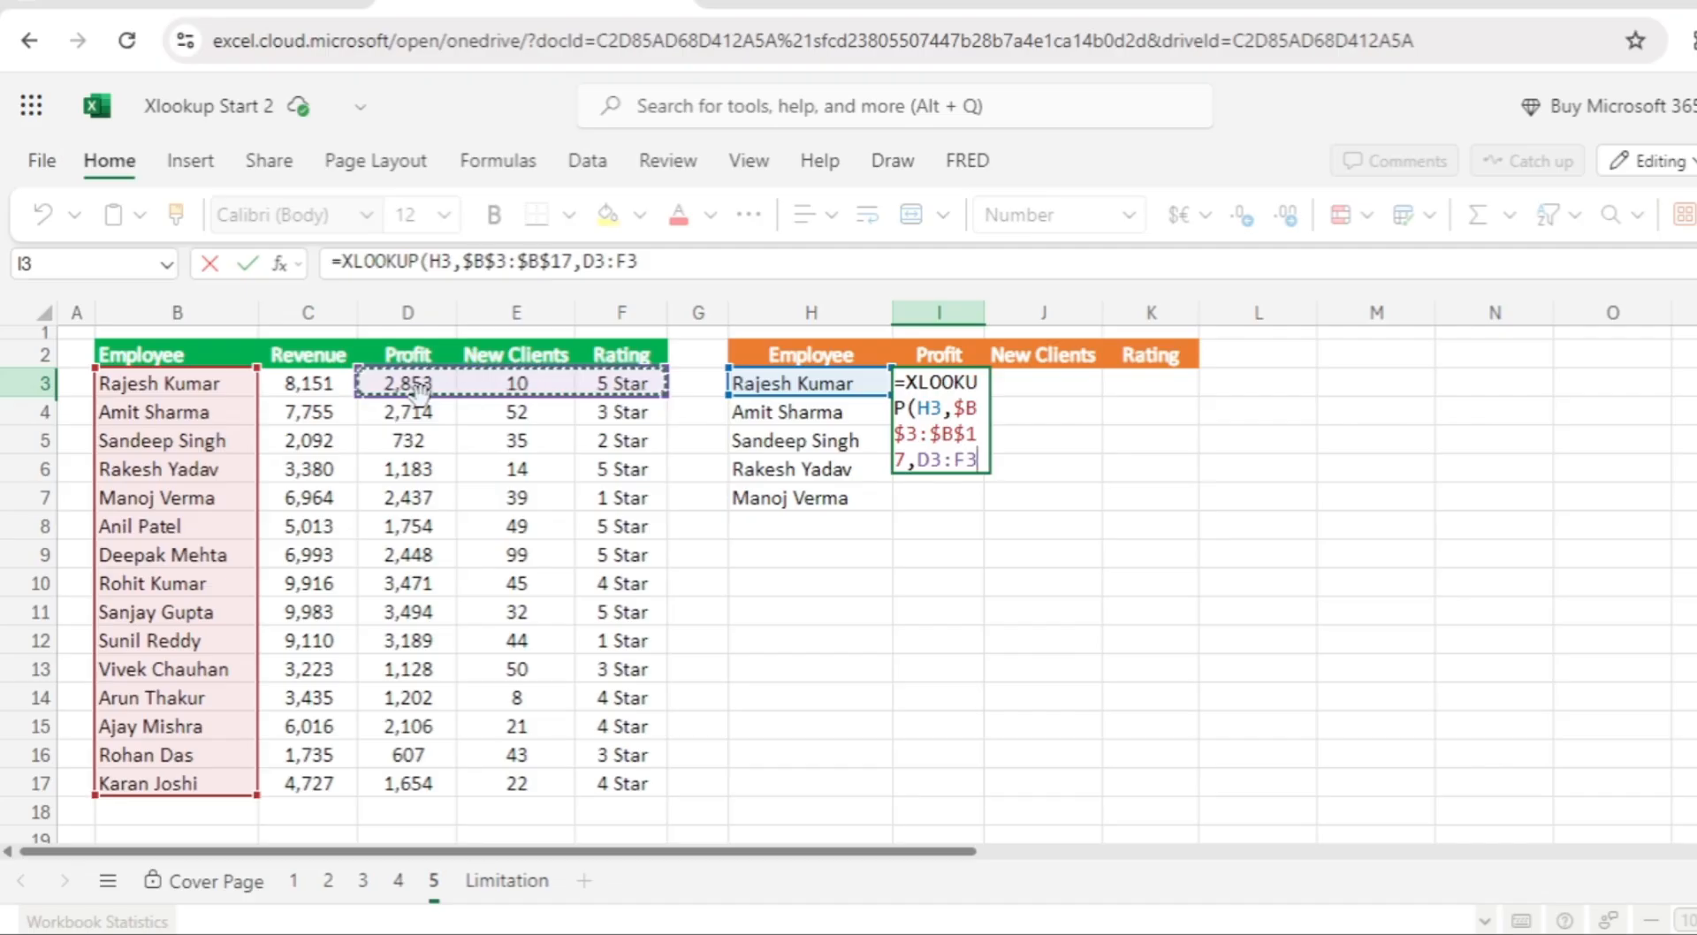
key(ctrl+shift+Down)
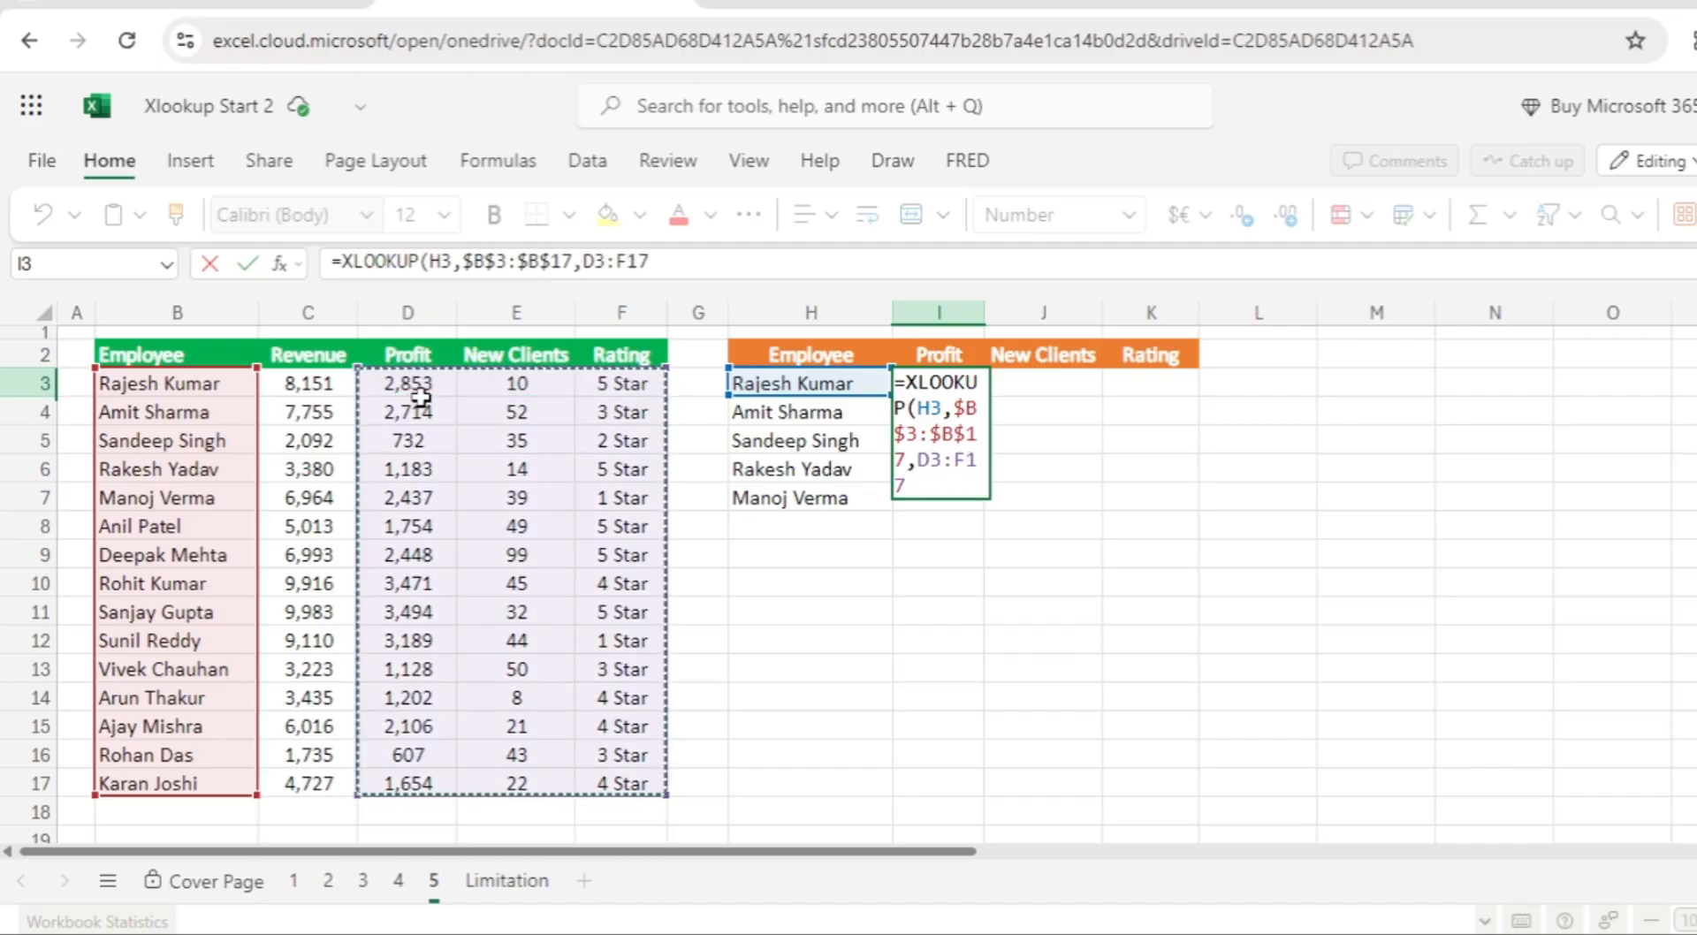
key(F4)
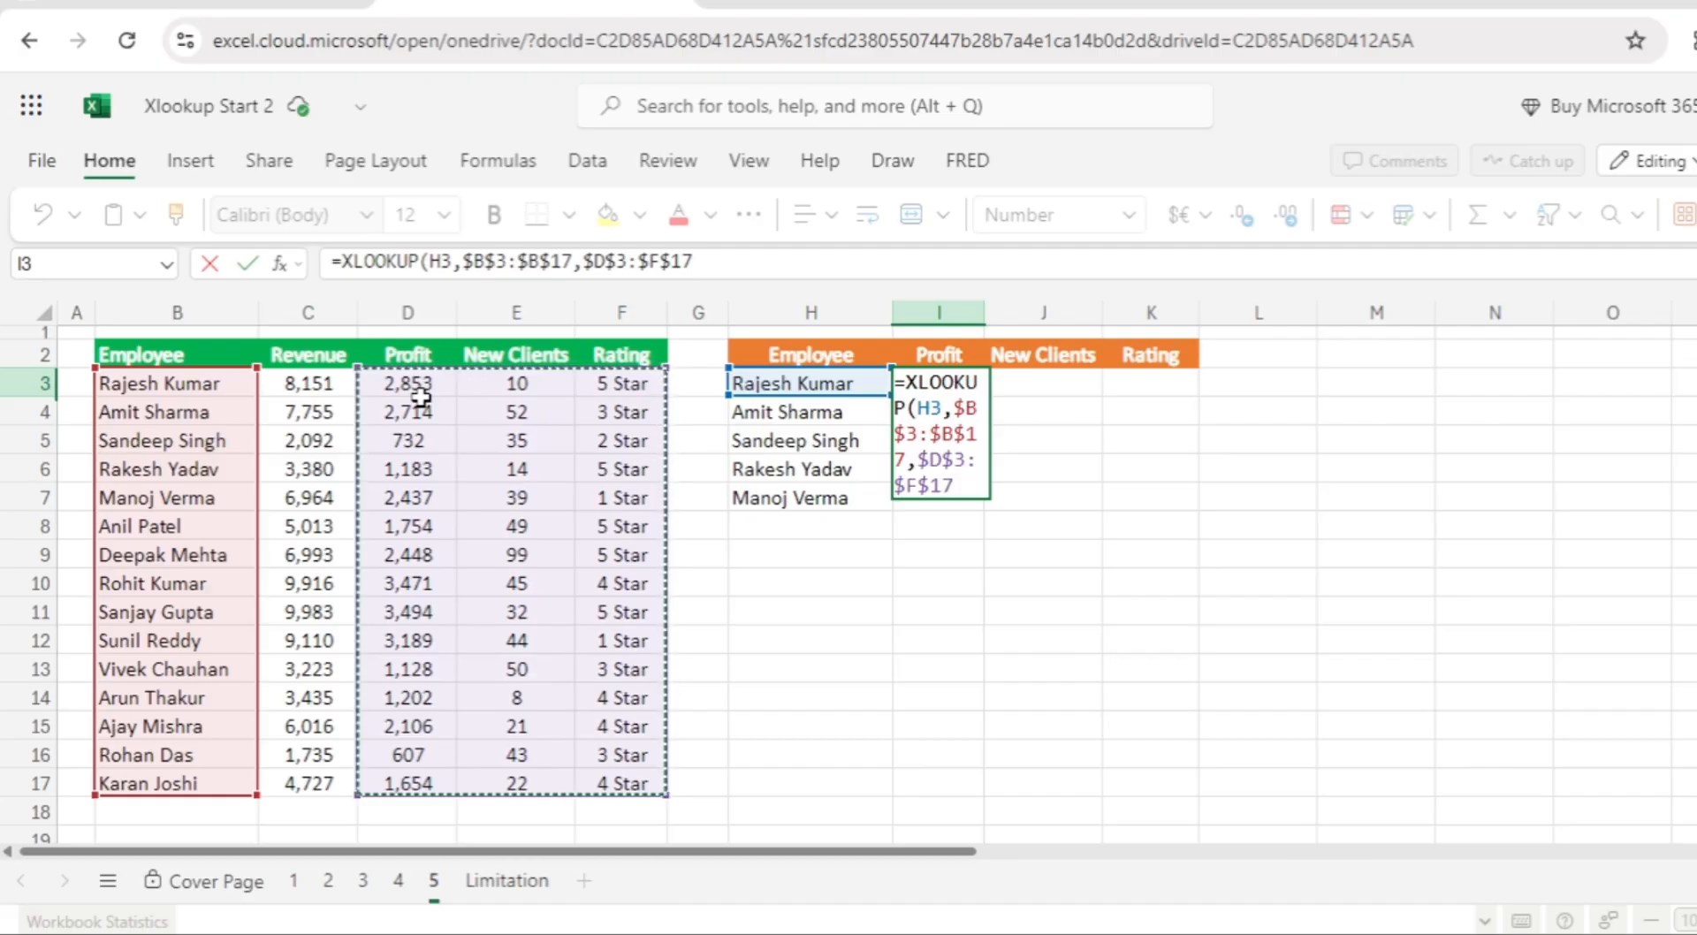
text())
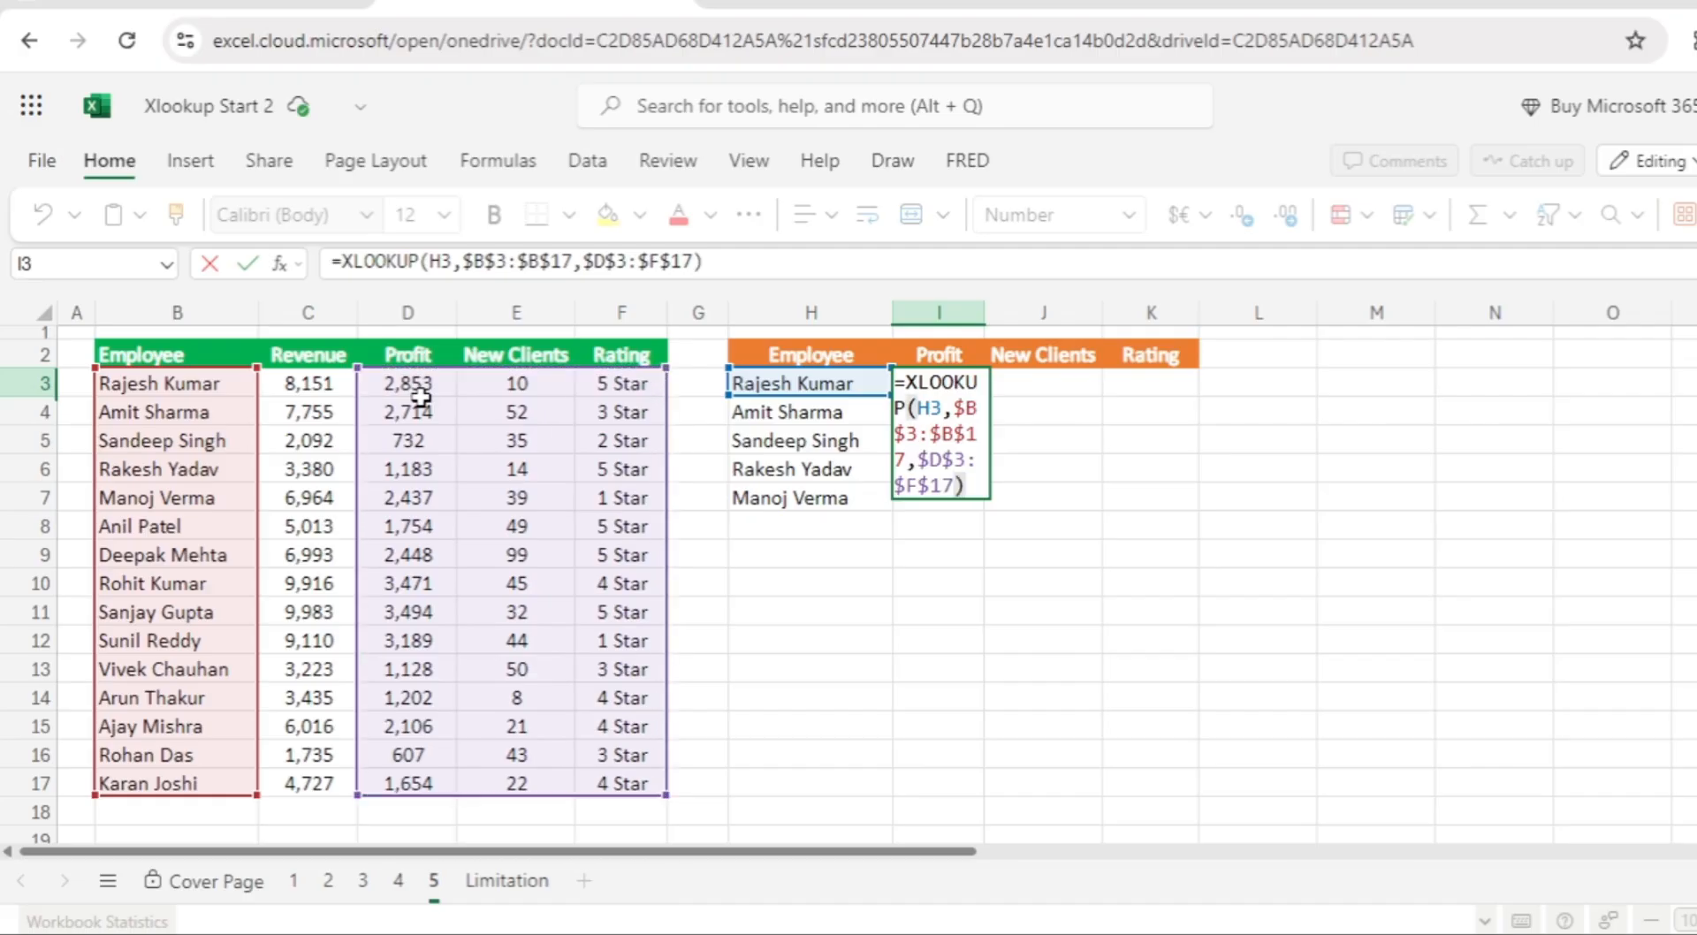
key(Return)
key(Up)
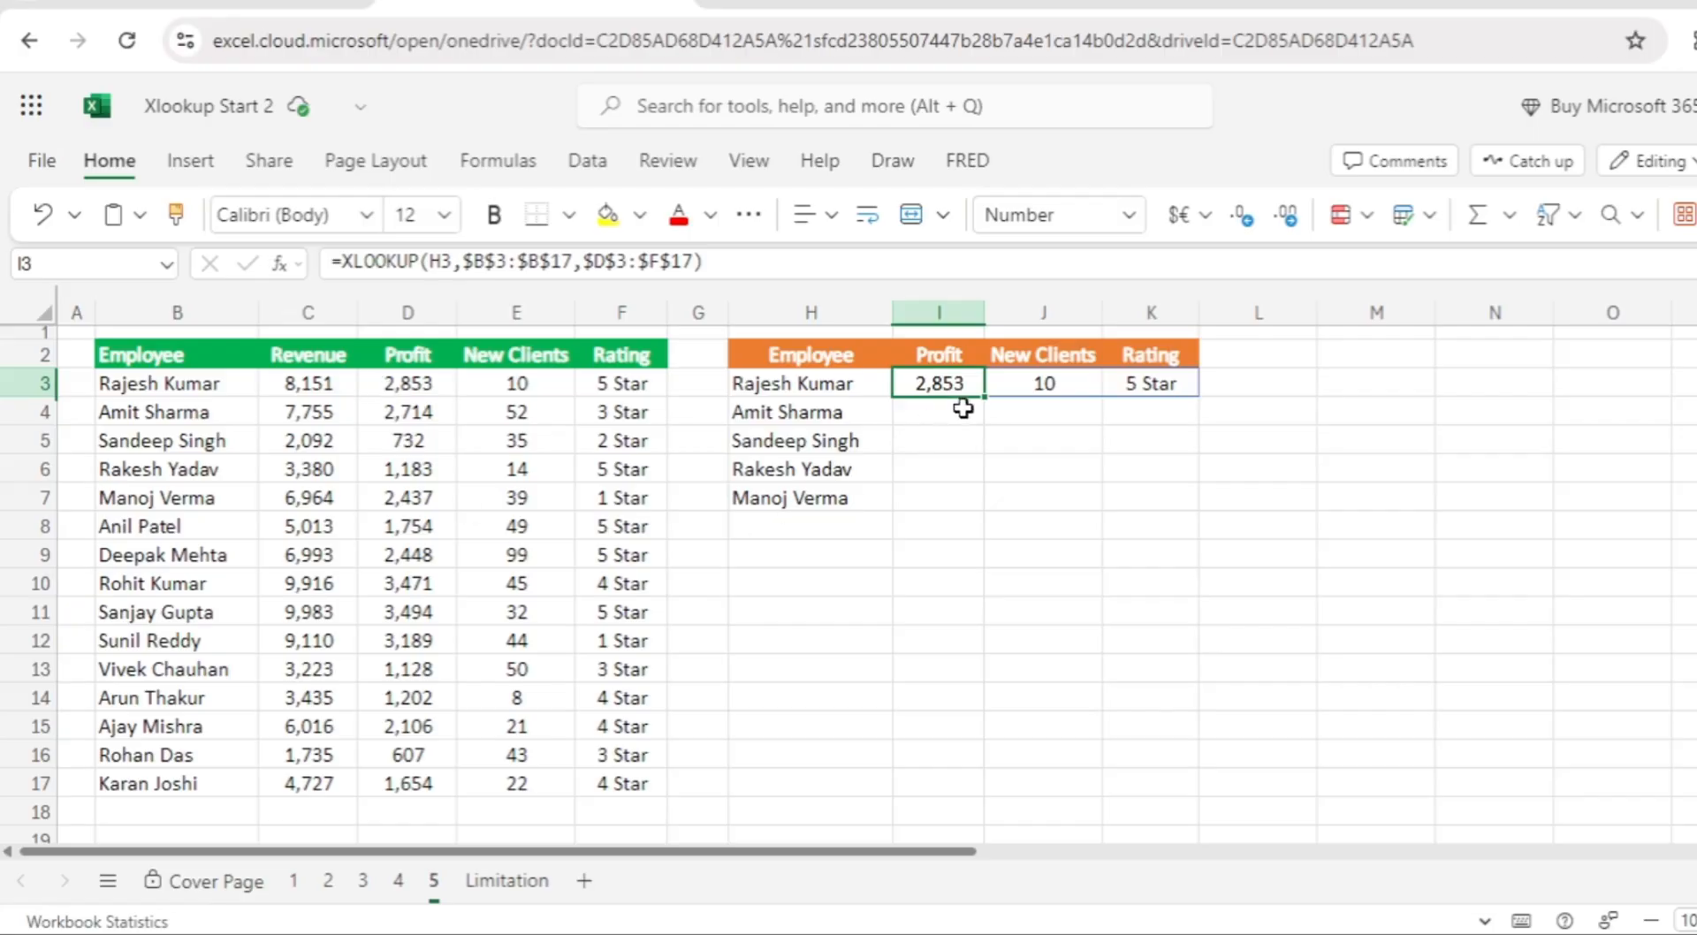
Fill the XLOOKUP formula from I3 down to I7 and check the New Clients and Rating values it returns
drag(983, 397, 977, 495)
click(1120, 415)
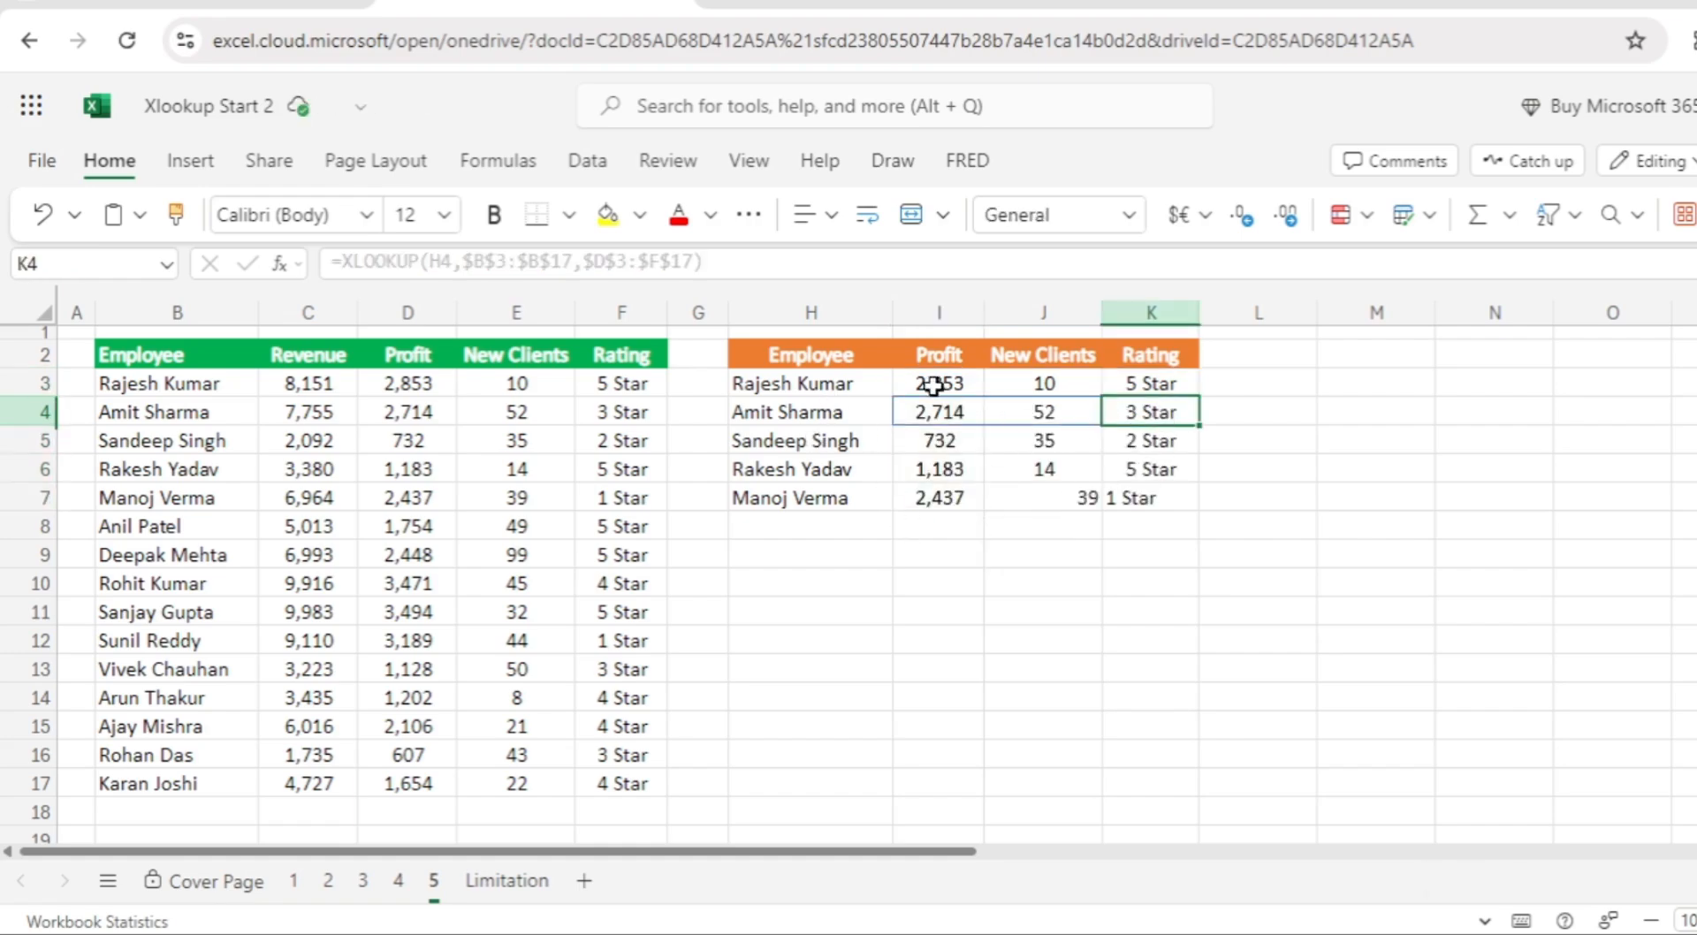
click(795, 385)
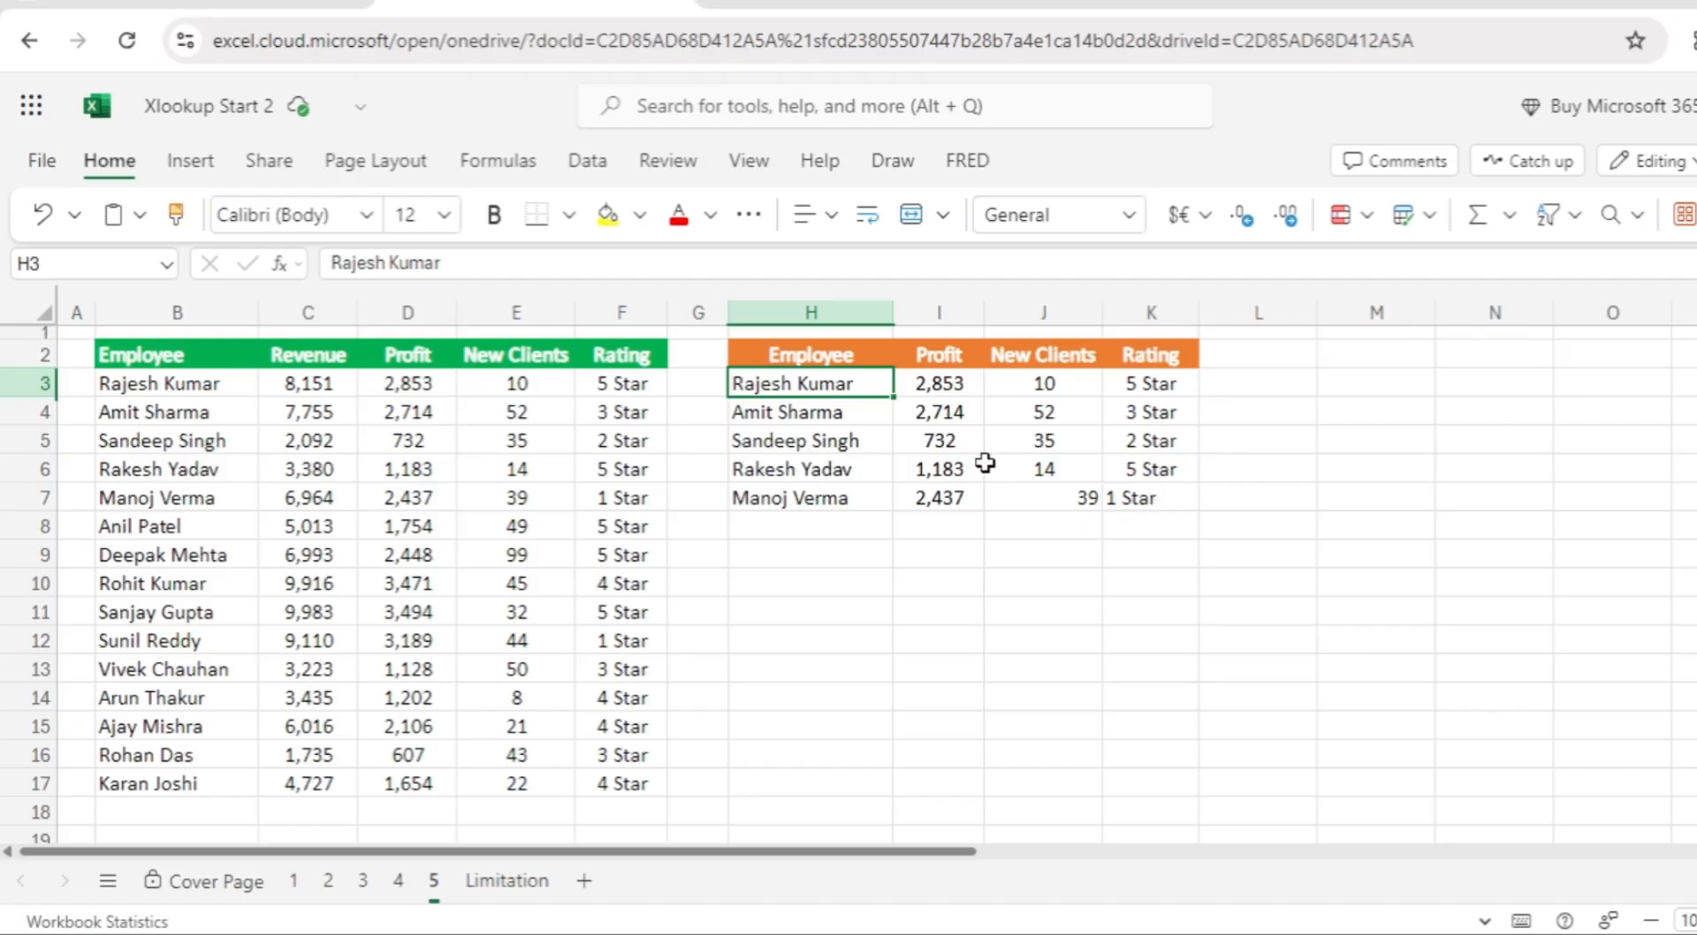
Switch to the Limitation sheet and review the source table's headers and the repeated Spain rows with their profits
click(507, 881)
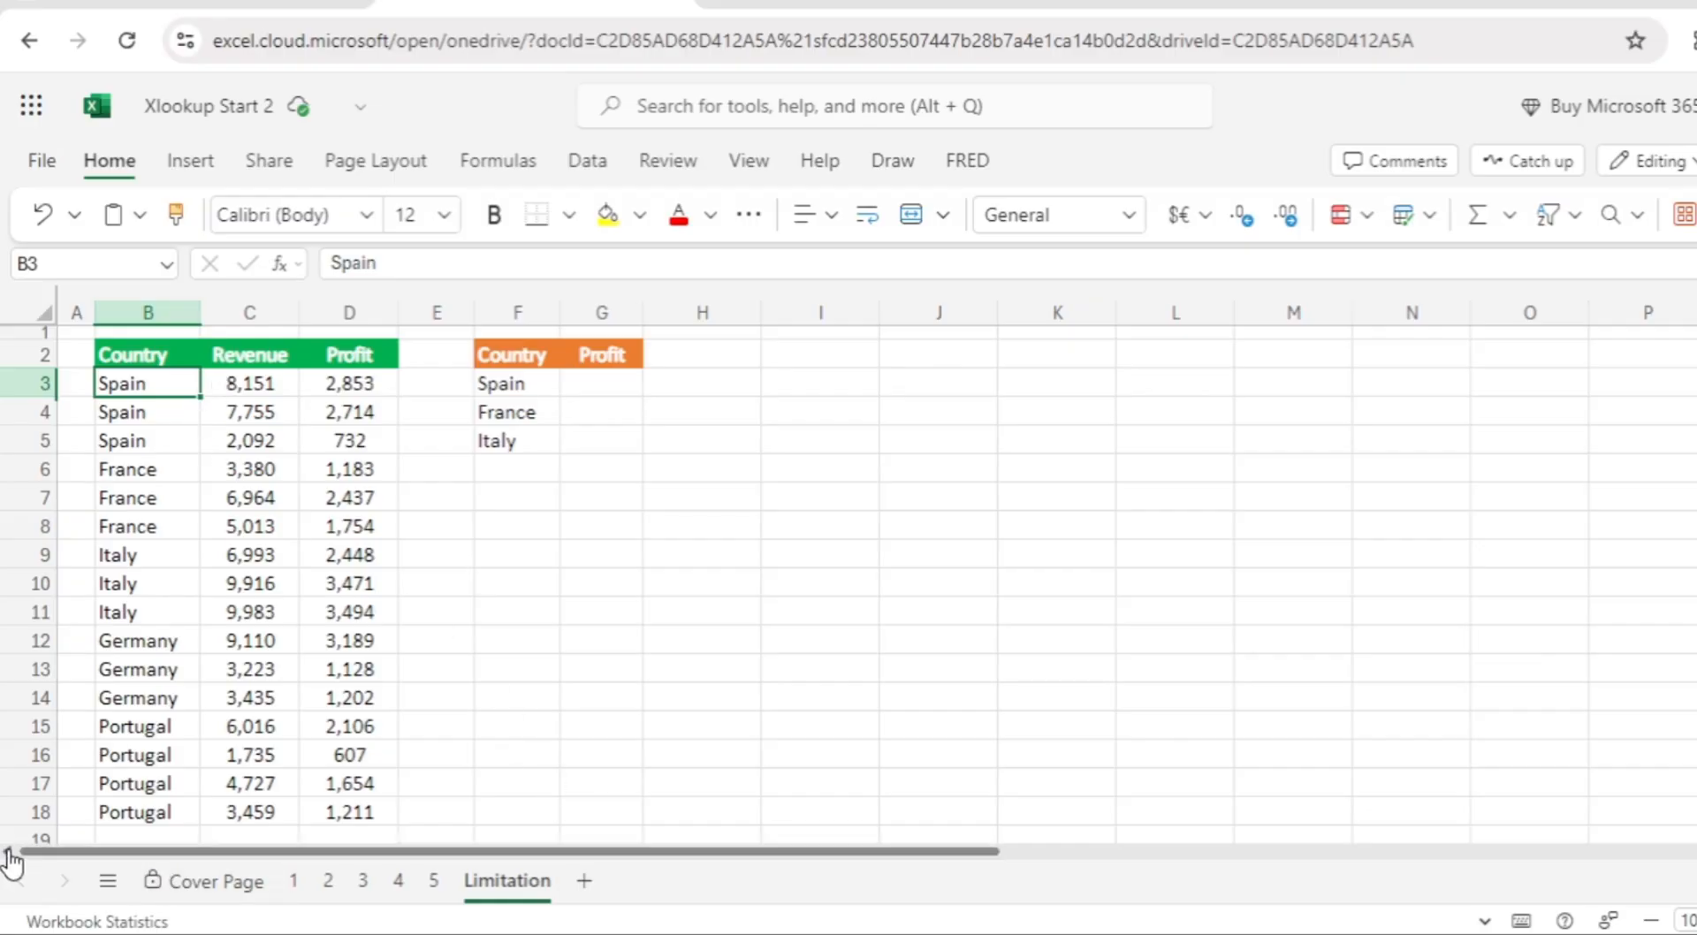
click(139, 354)
click(291, 354)
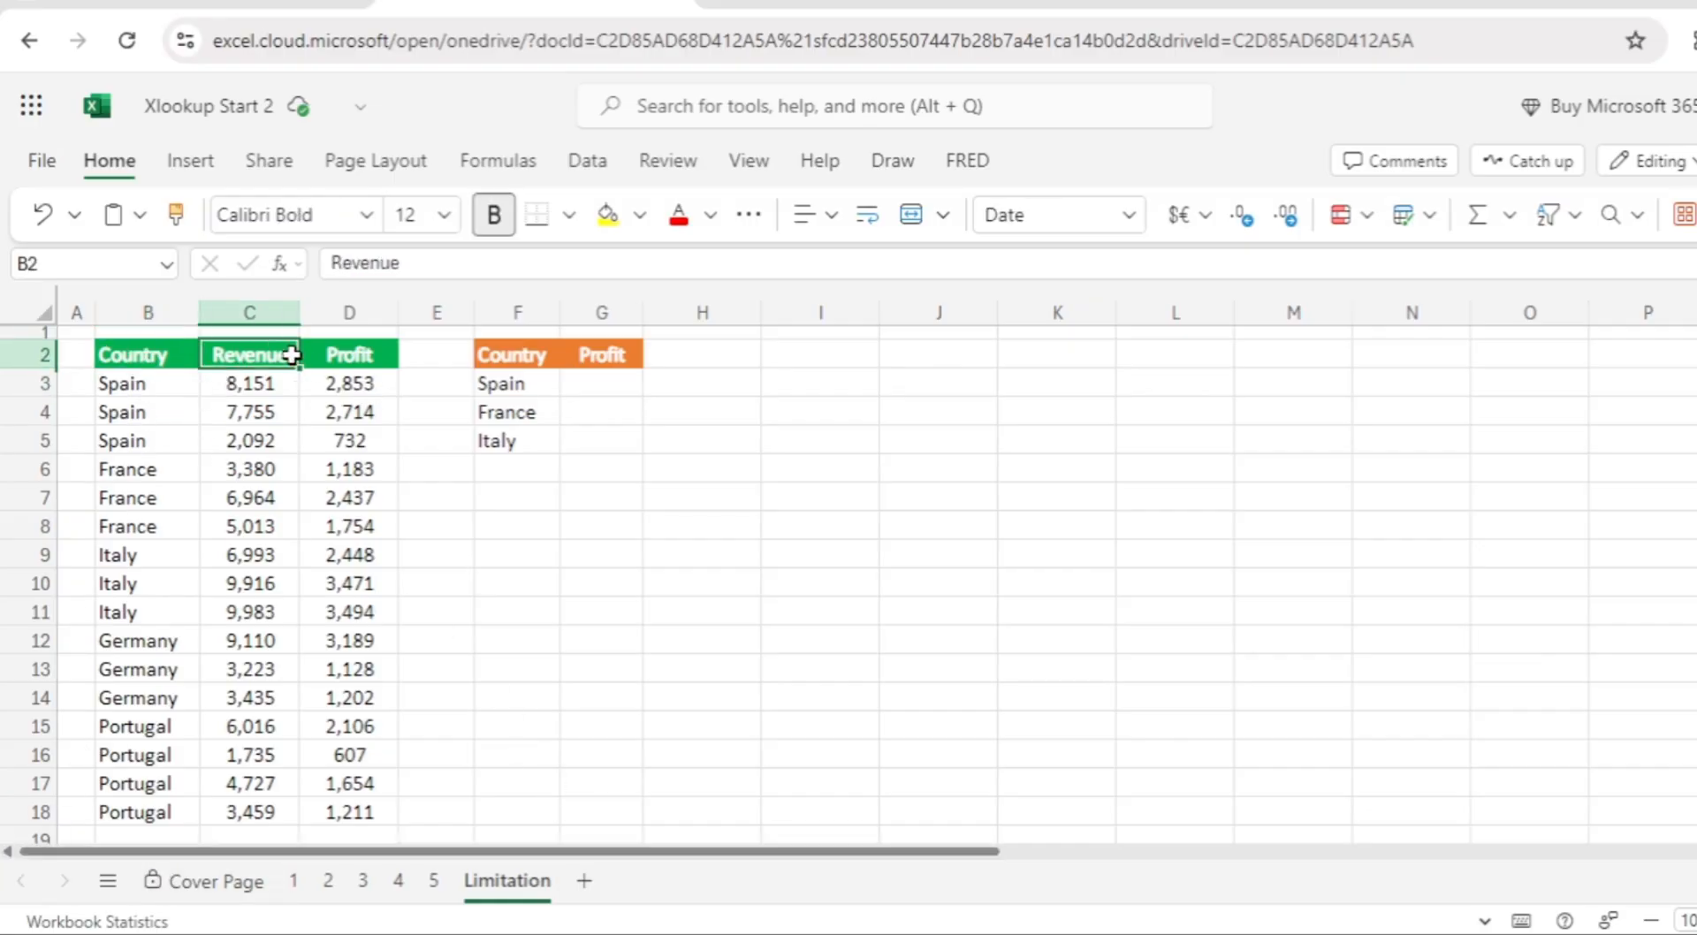
click(353, 353)
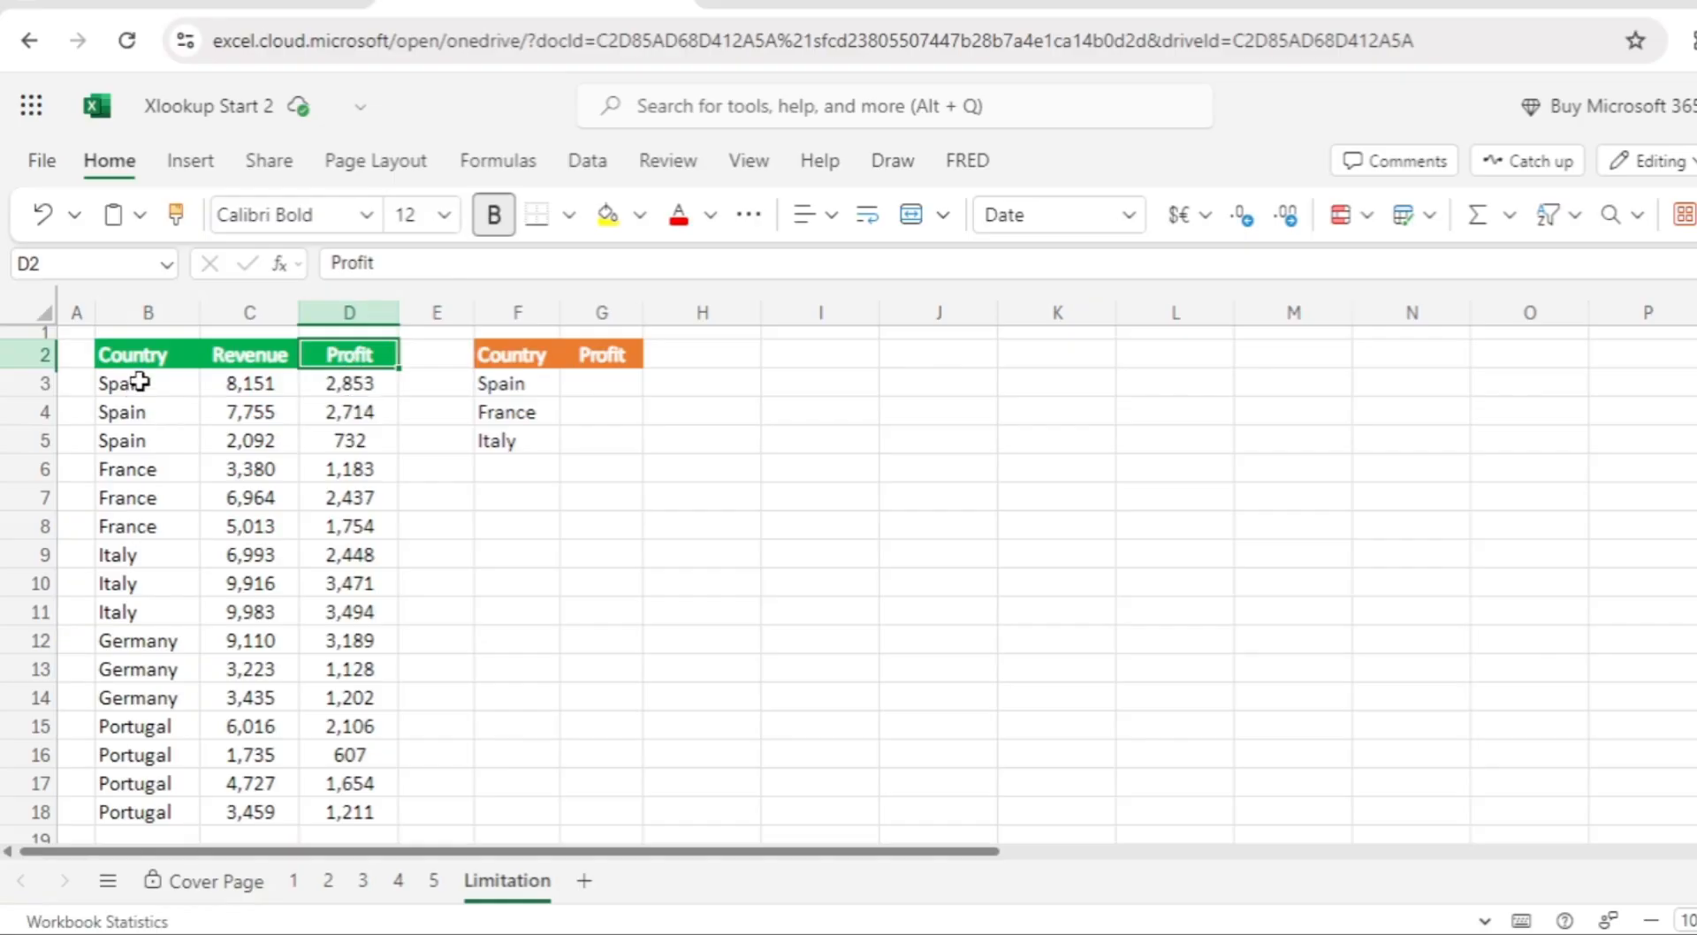
drag(138, 382, 142, 439)
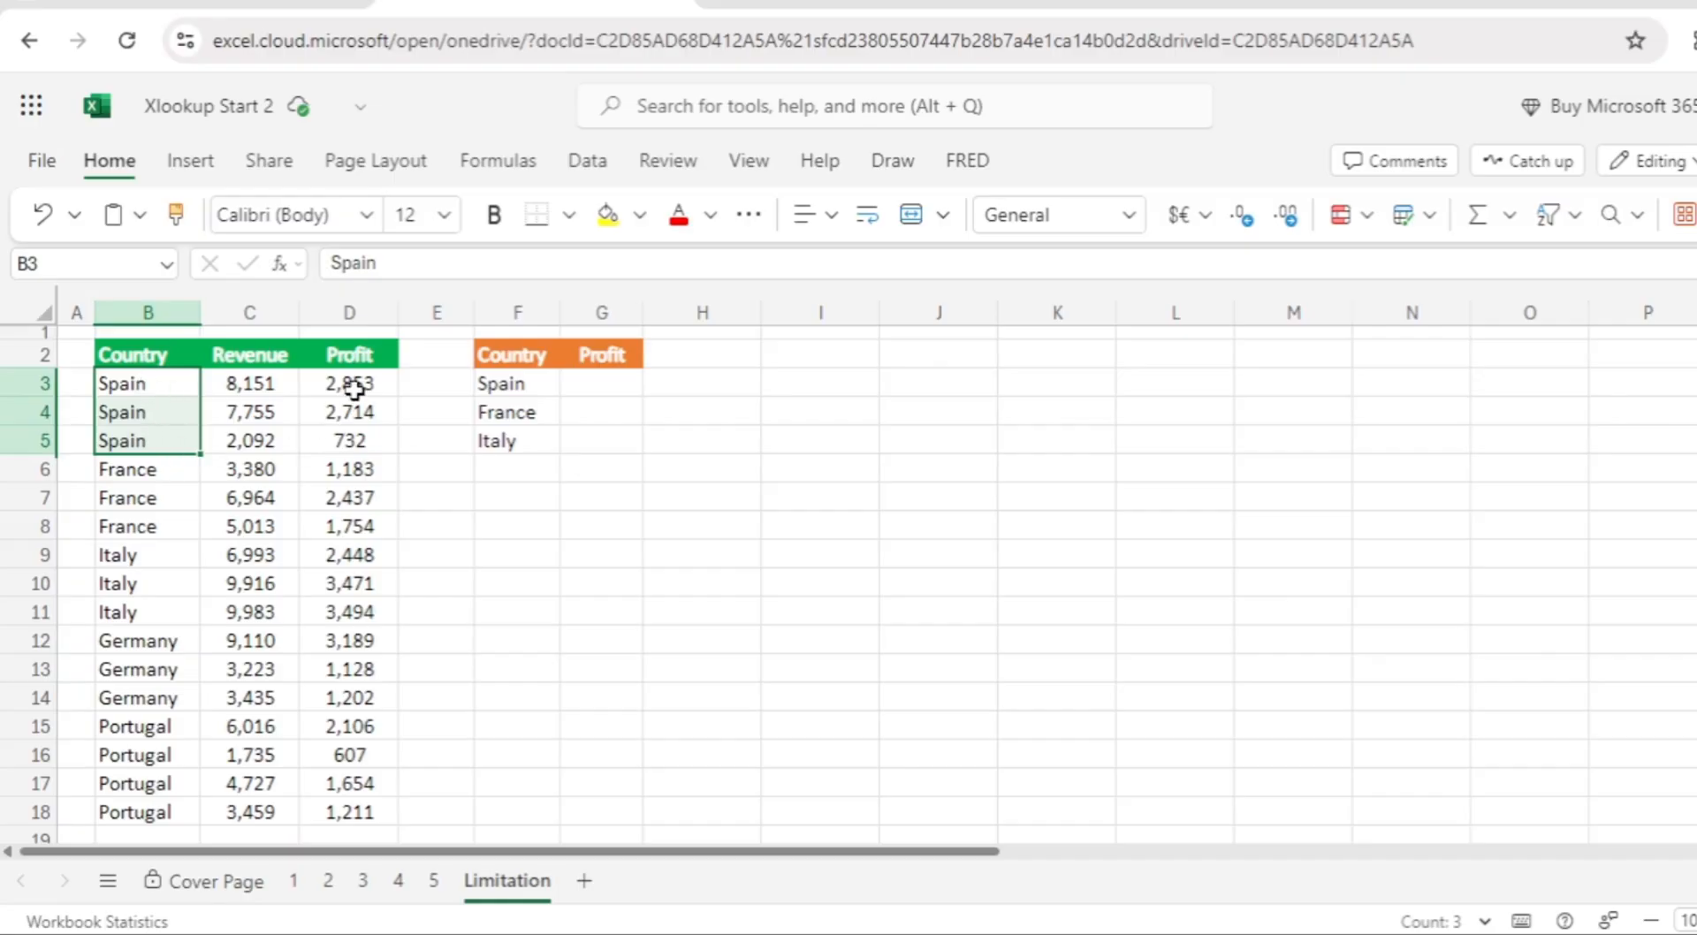
drag(353, 386, 351, 443)
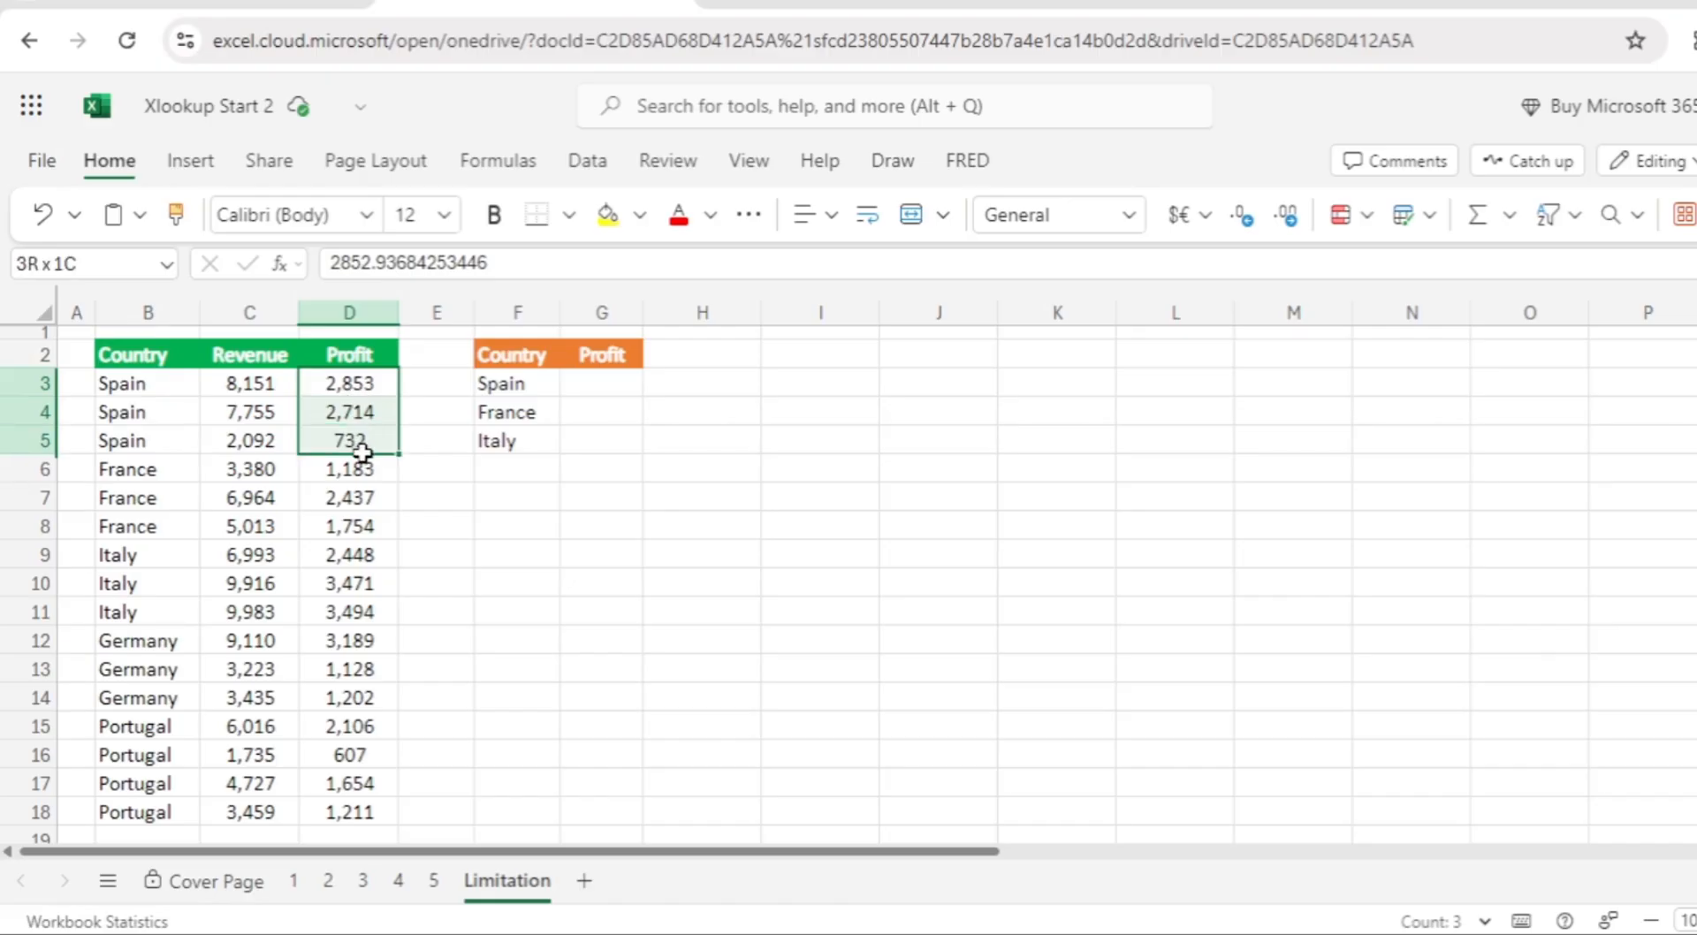
Compare the orange table's Spain row and empty Profit cell with Spain's multiple entries in the source table
click(597, 385)
click(502, 383)
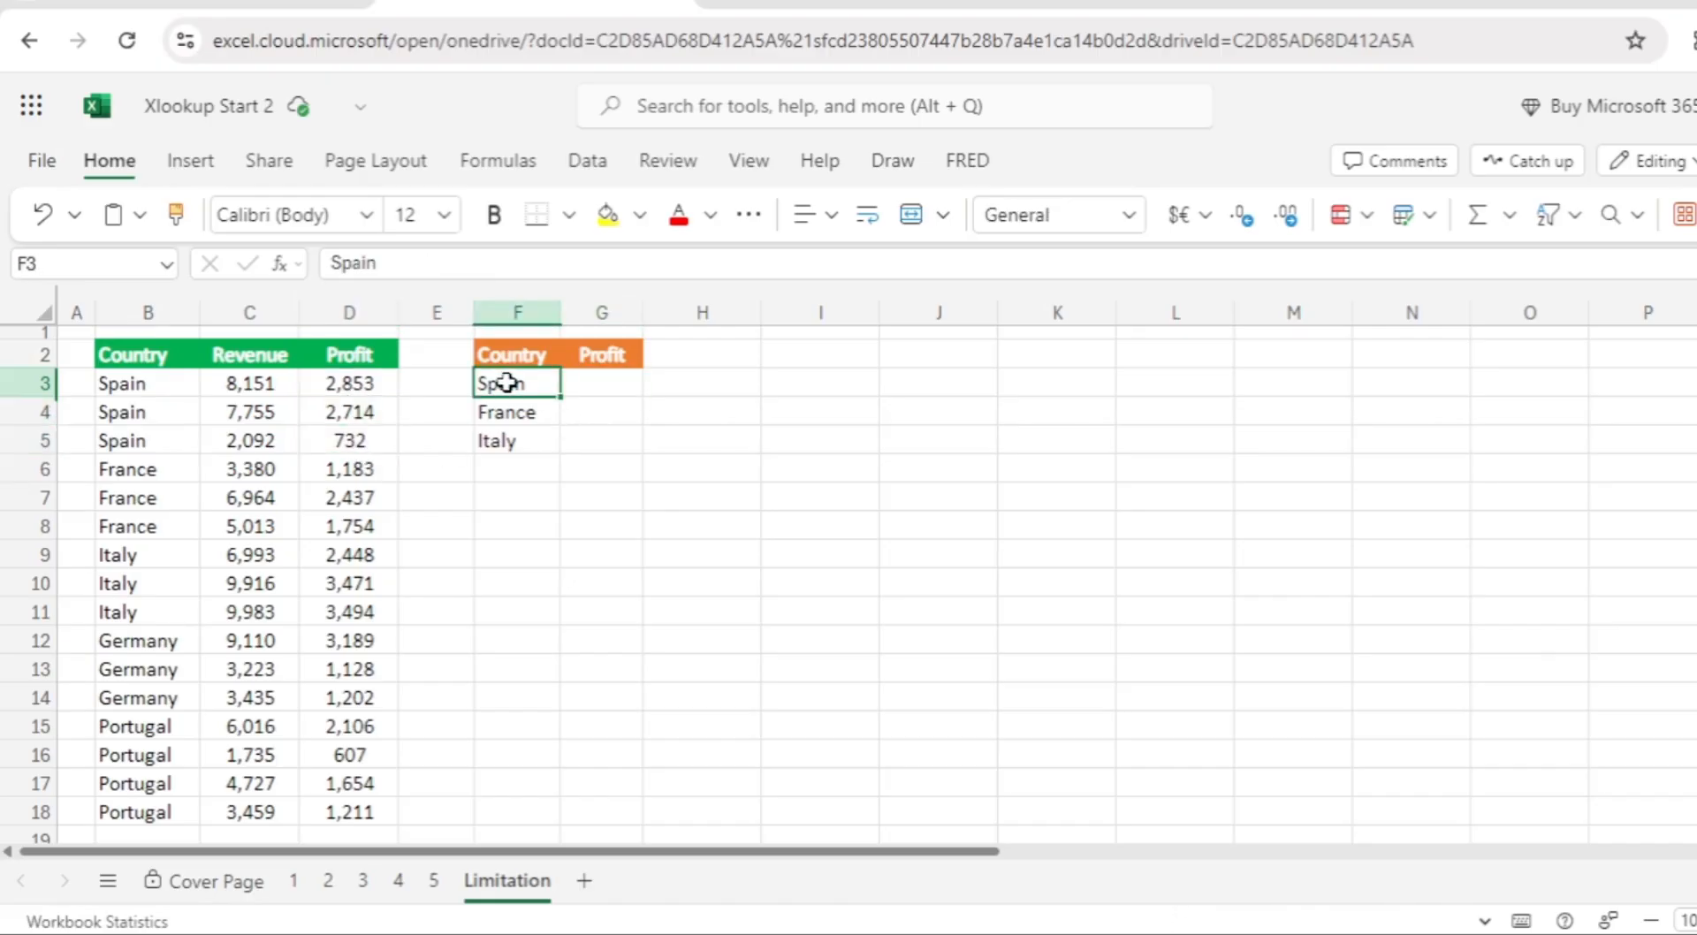
click(608, 389)
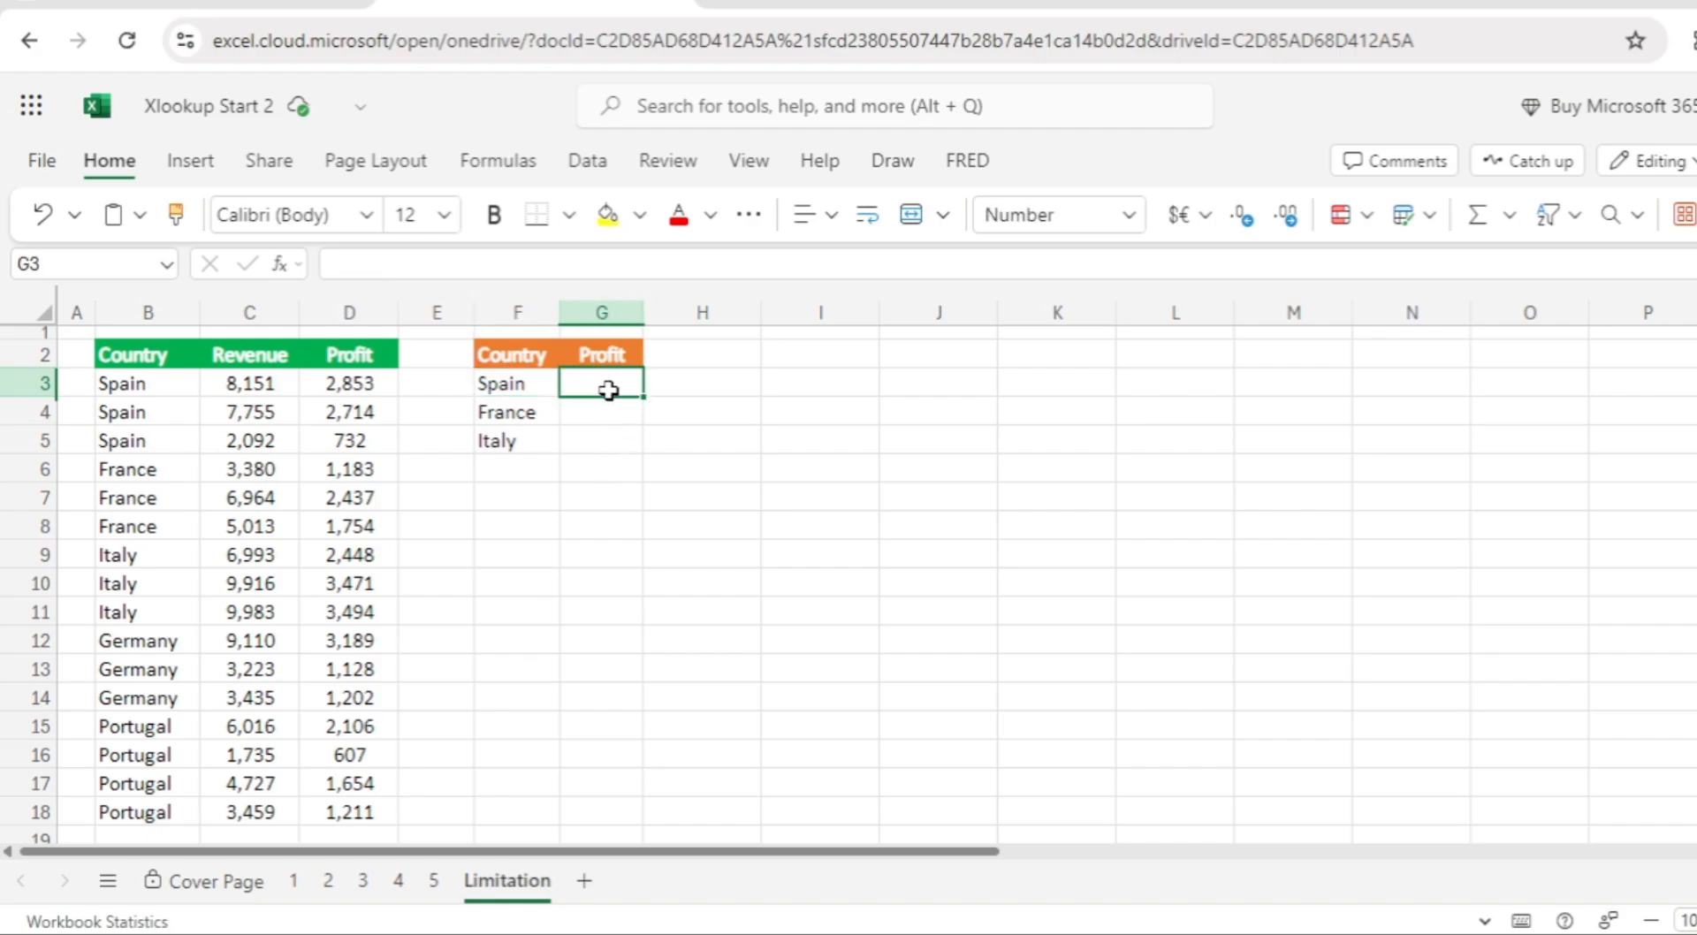
click(597, 413)
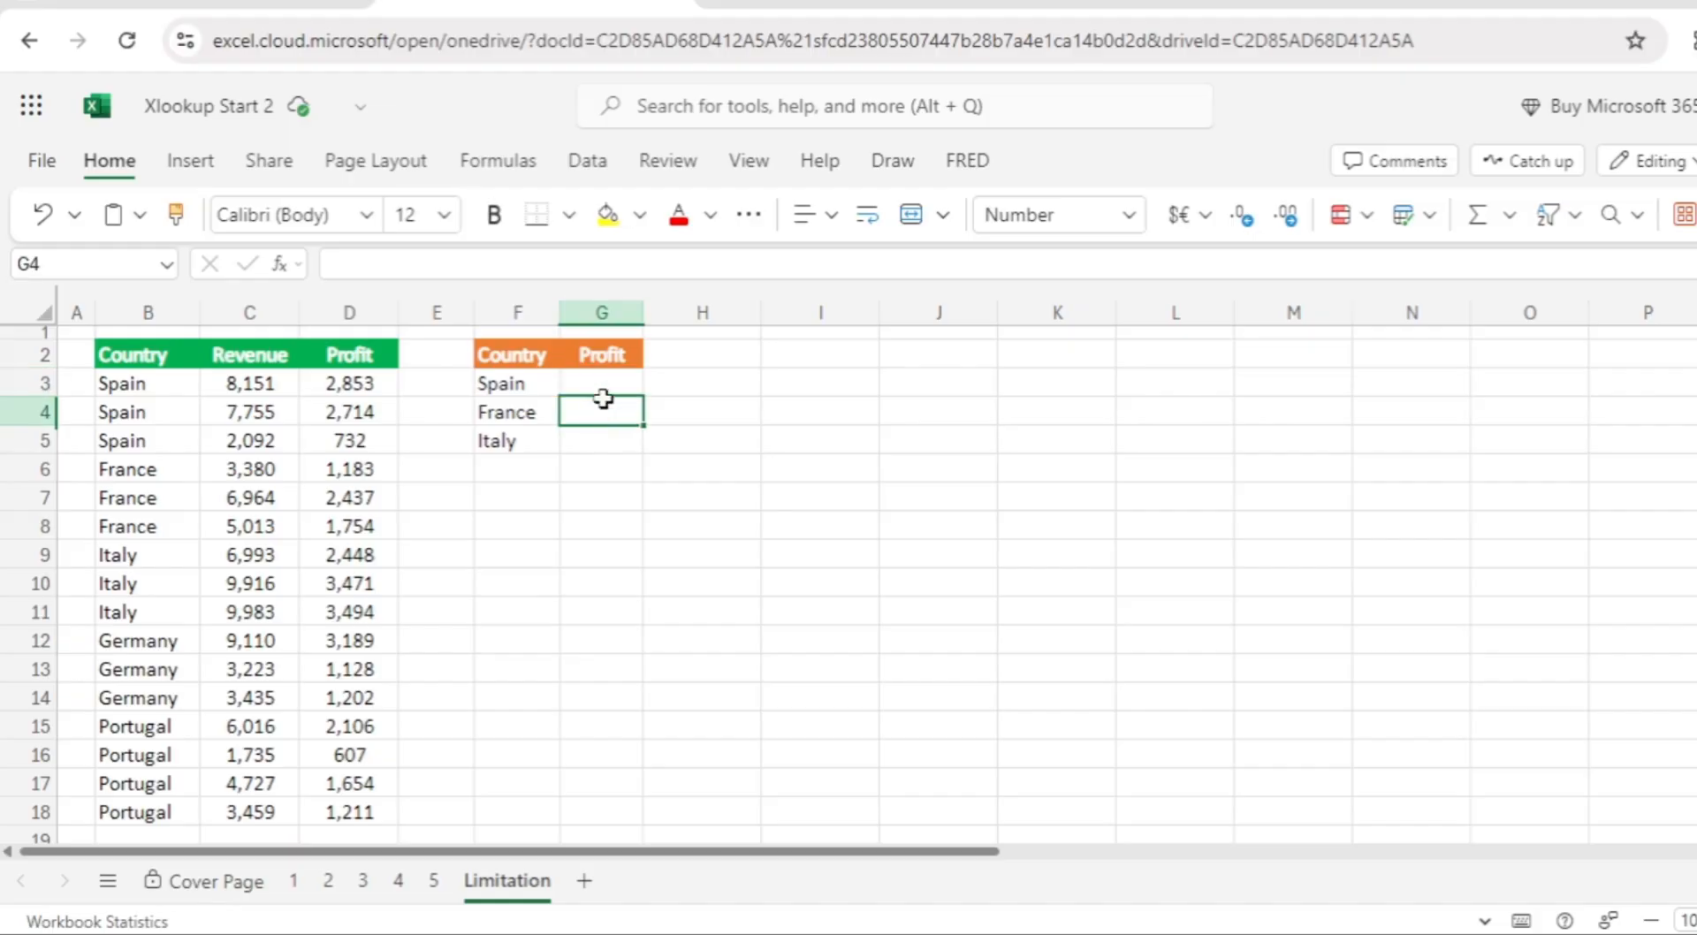
click(605, 386)
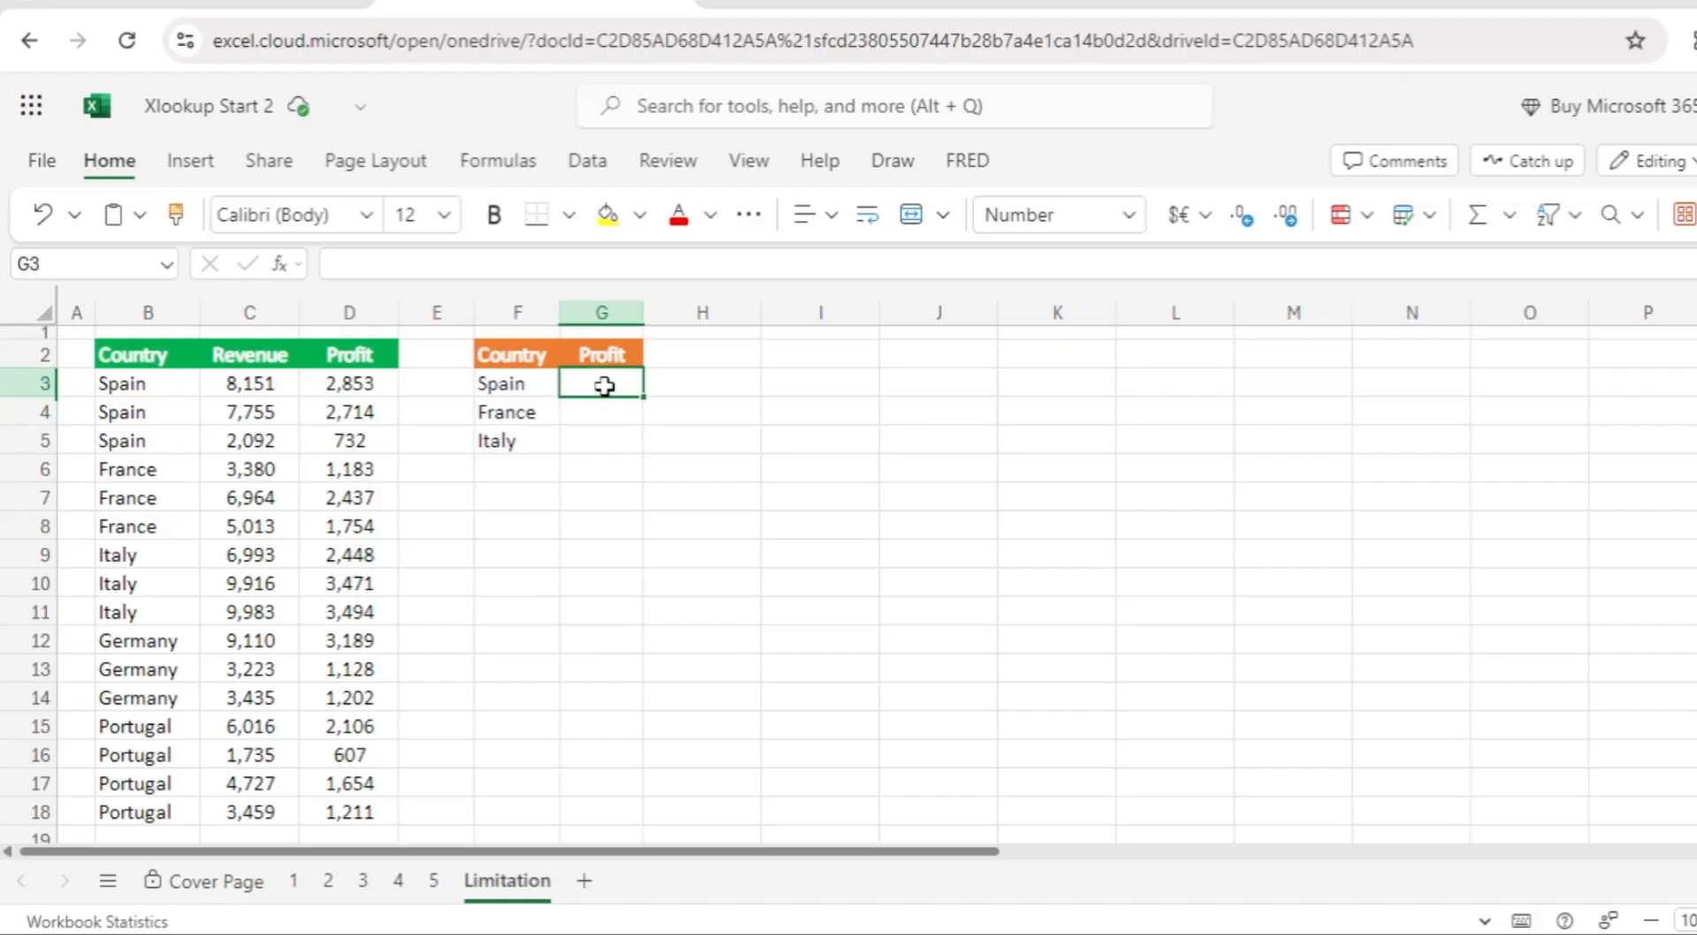
click(343, 385)
click(351, 433)
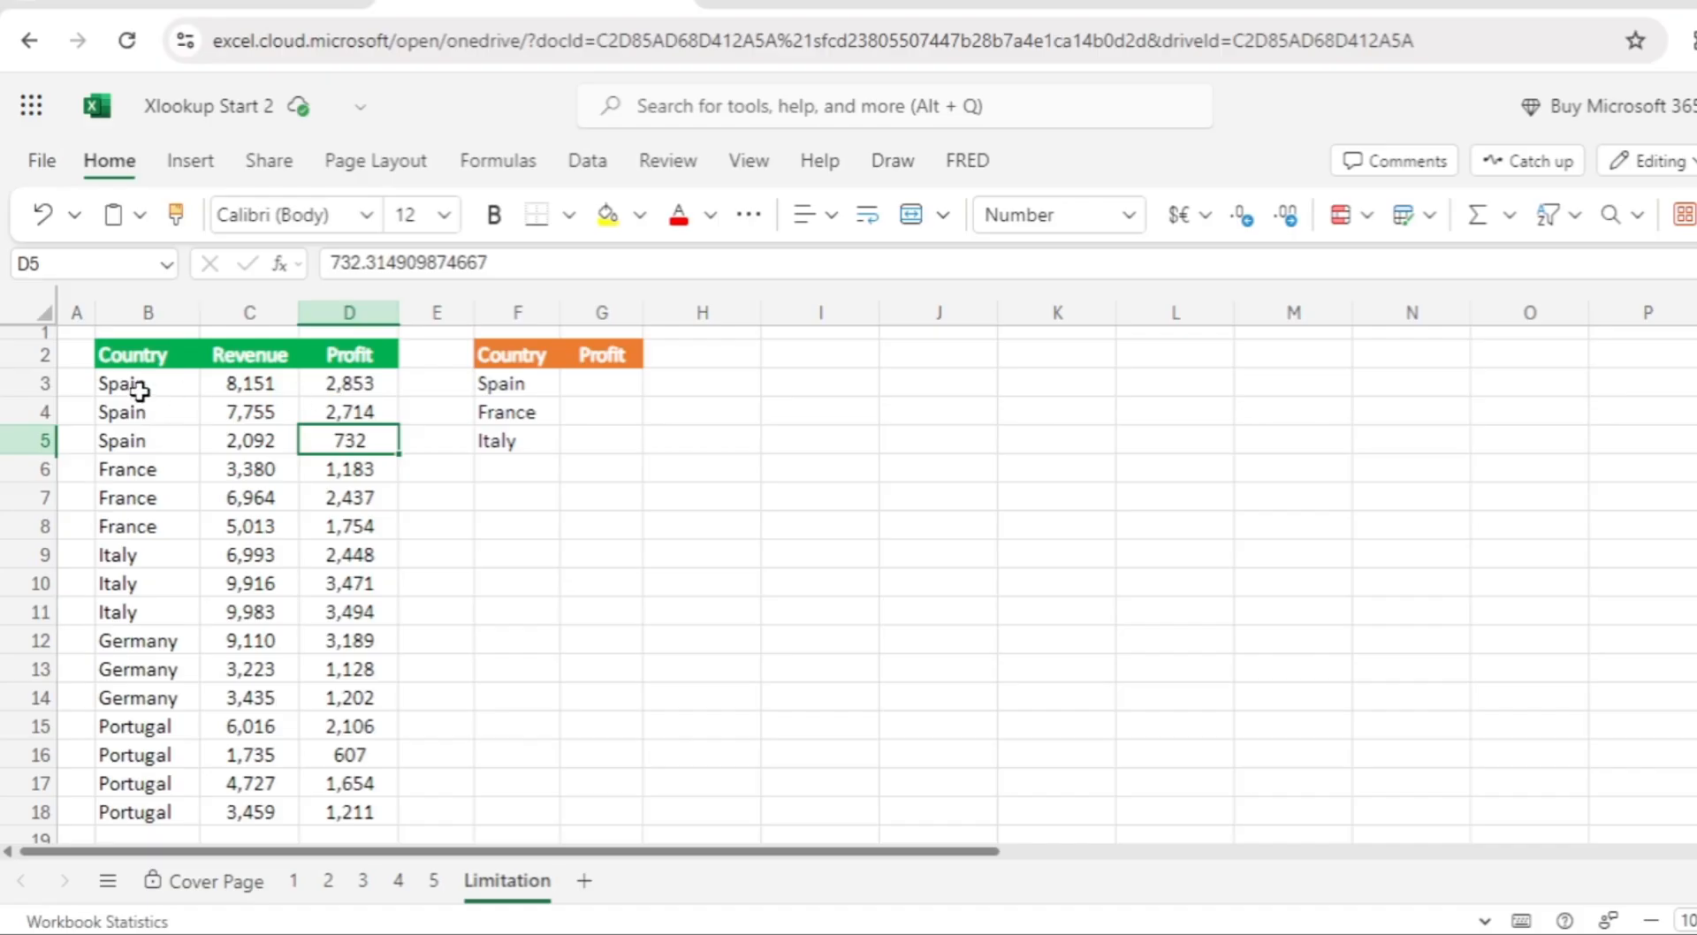
drag(136, 386, 151, 439)
Begin a SUMIFS formula in G3 for Spain's profit
click(596, 382)
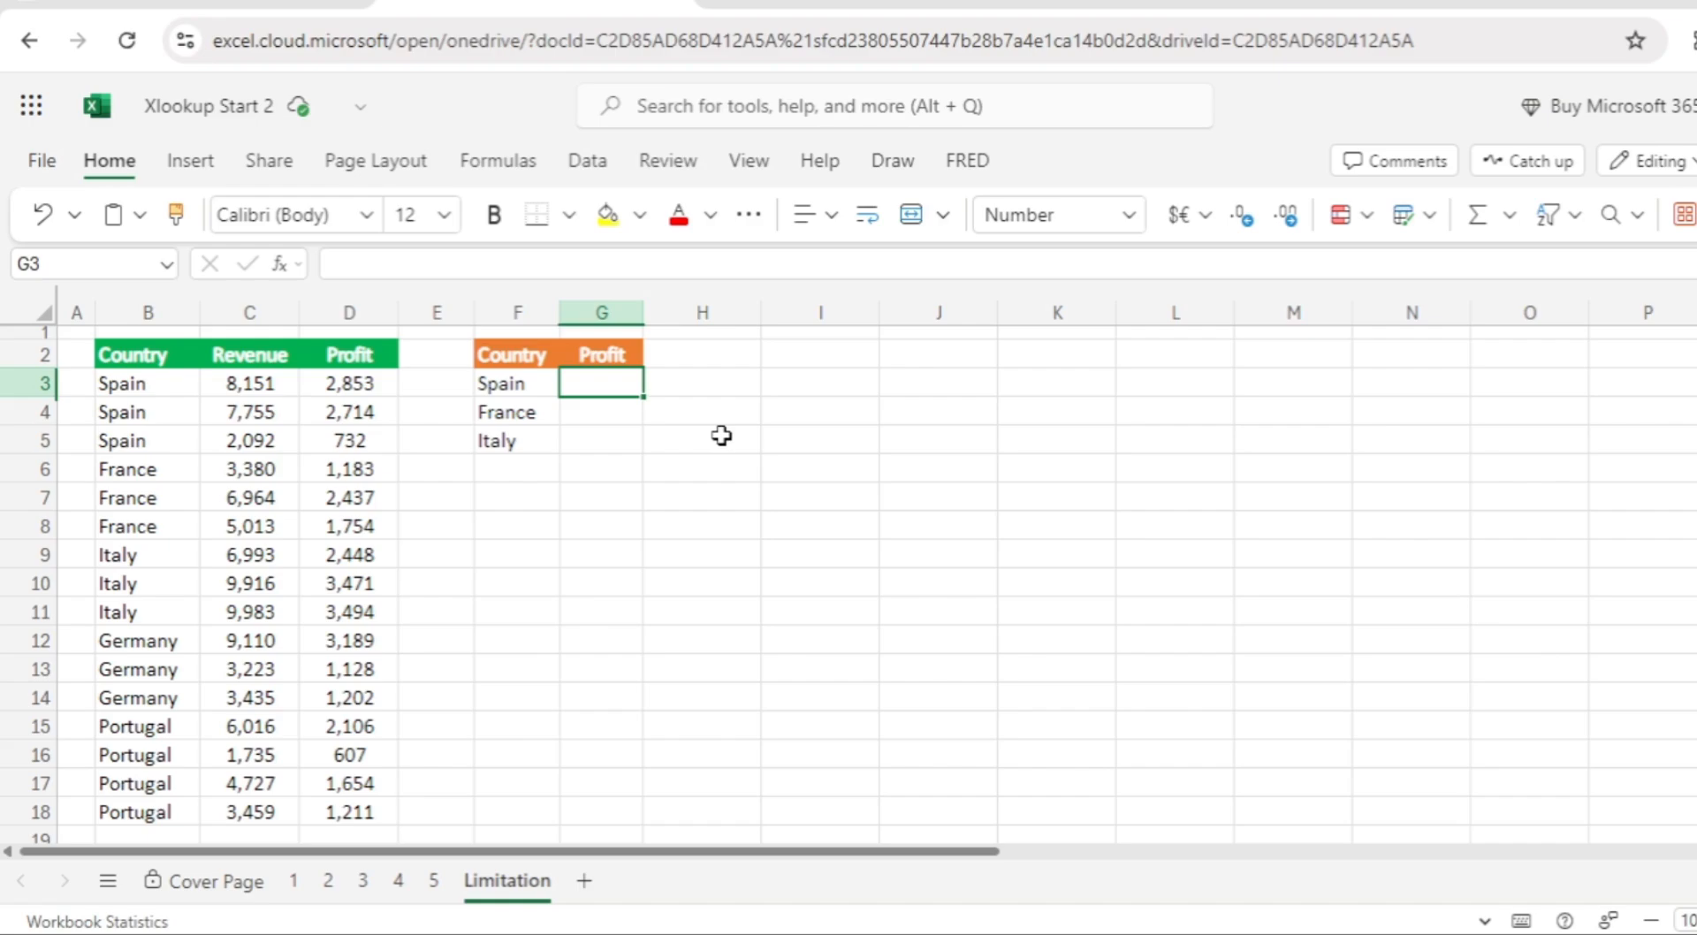
text(=)
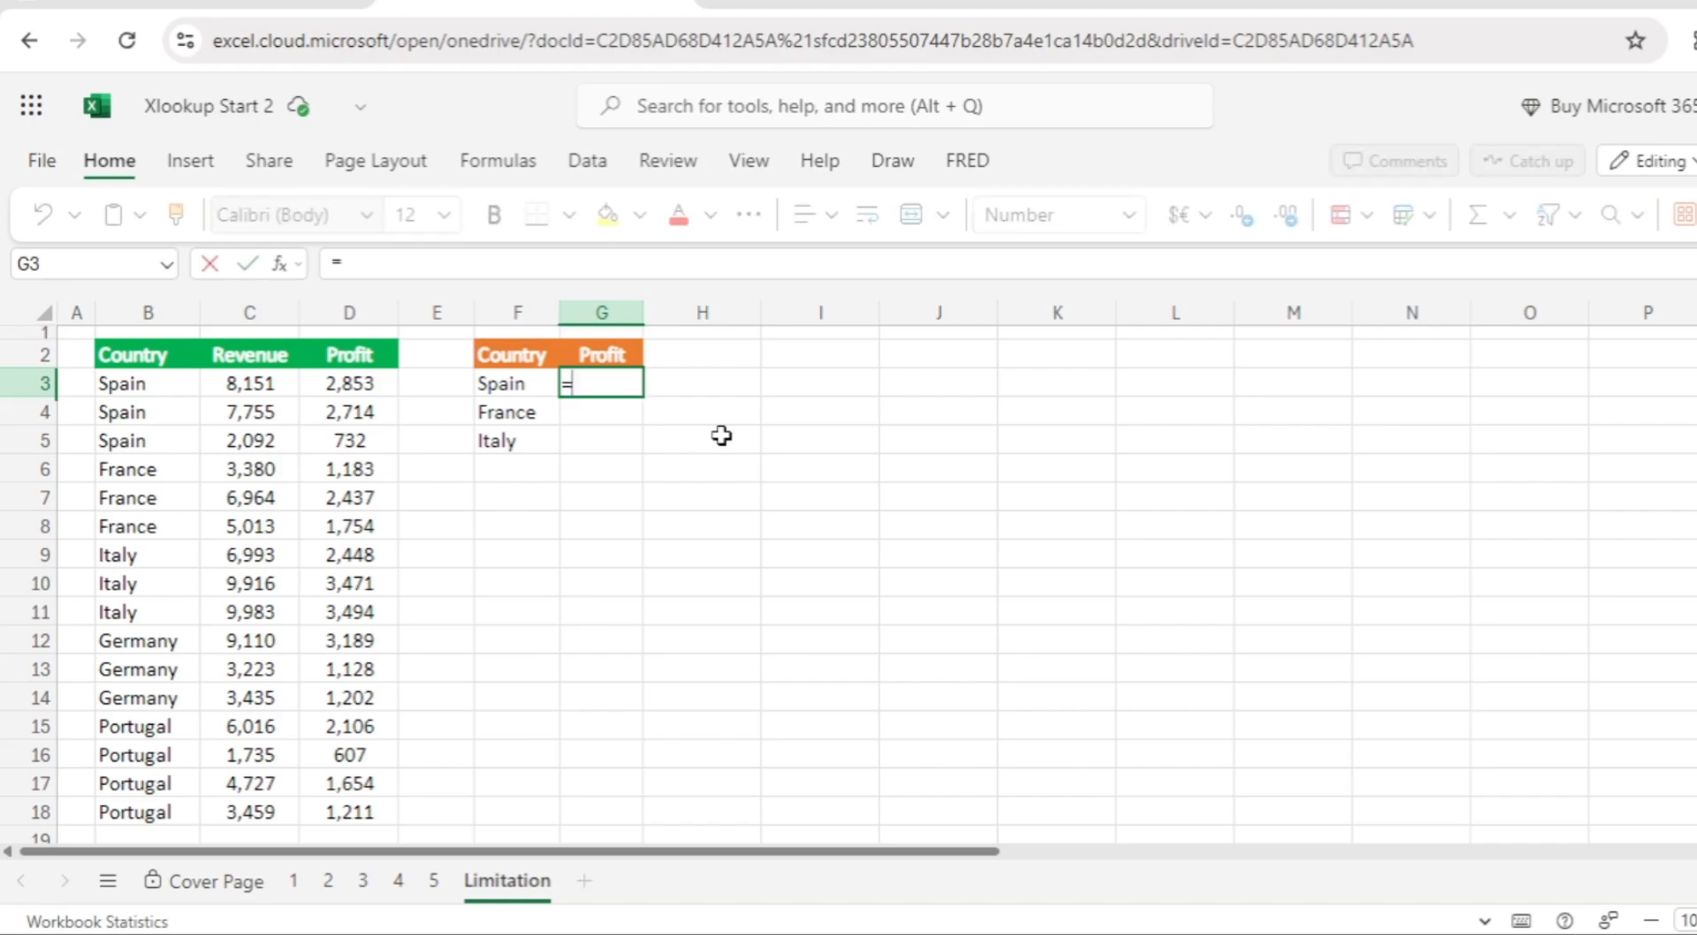
text(SUM)
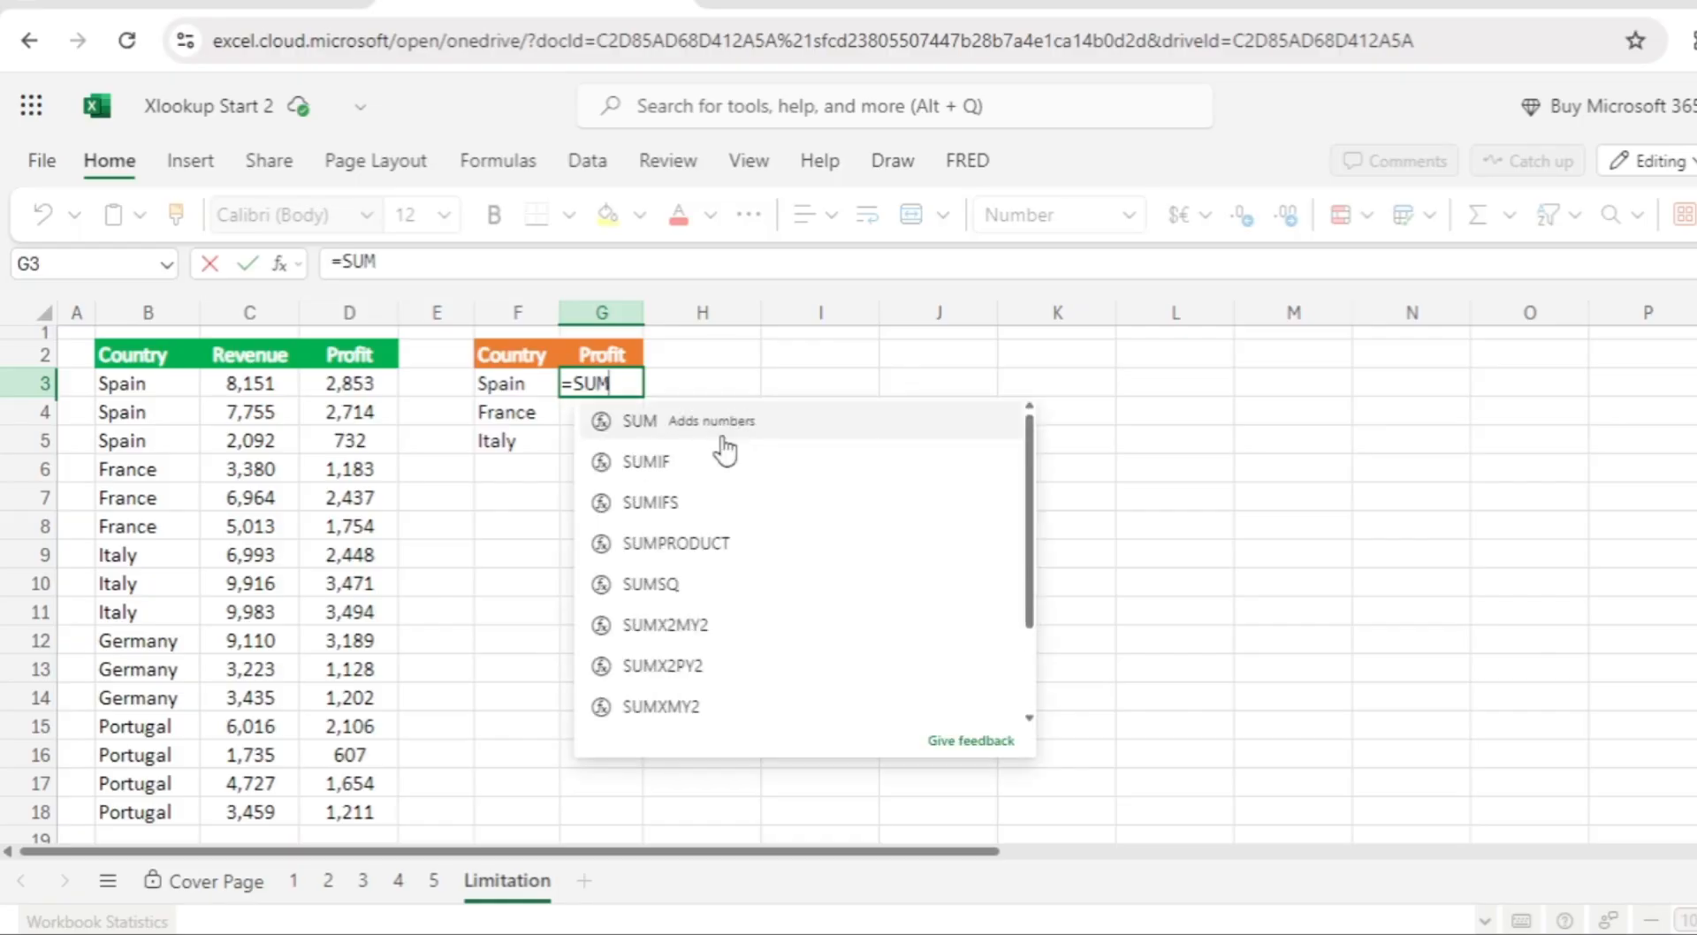
text(IF)
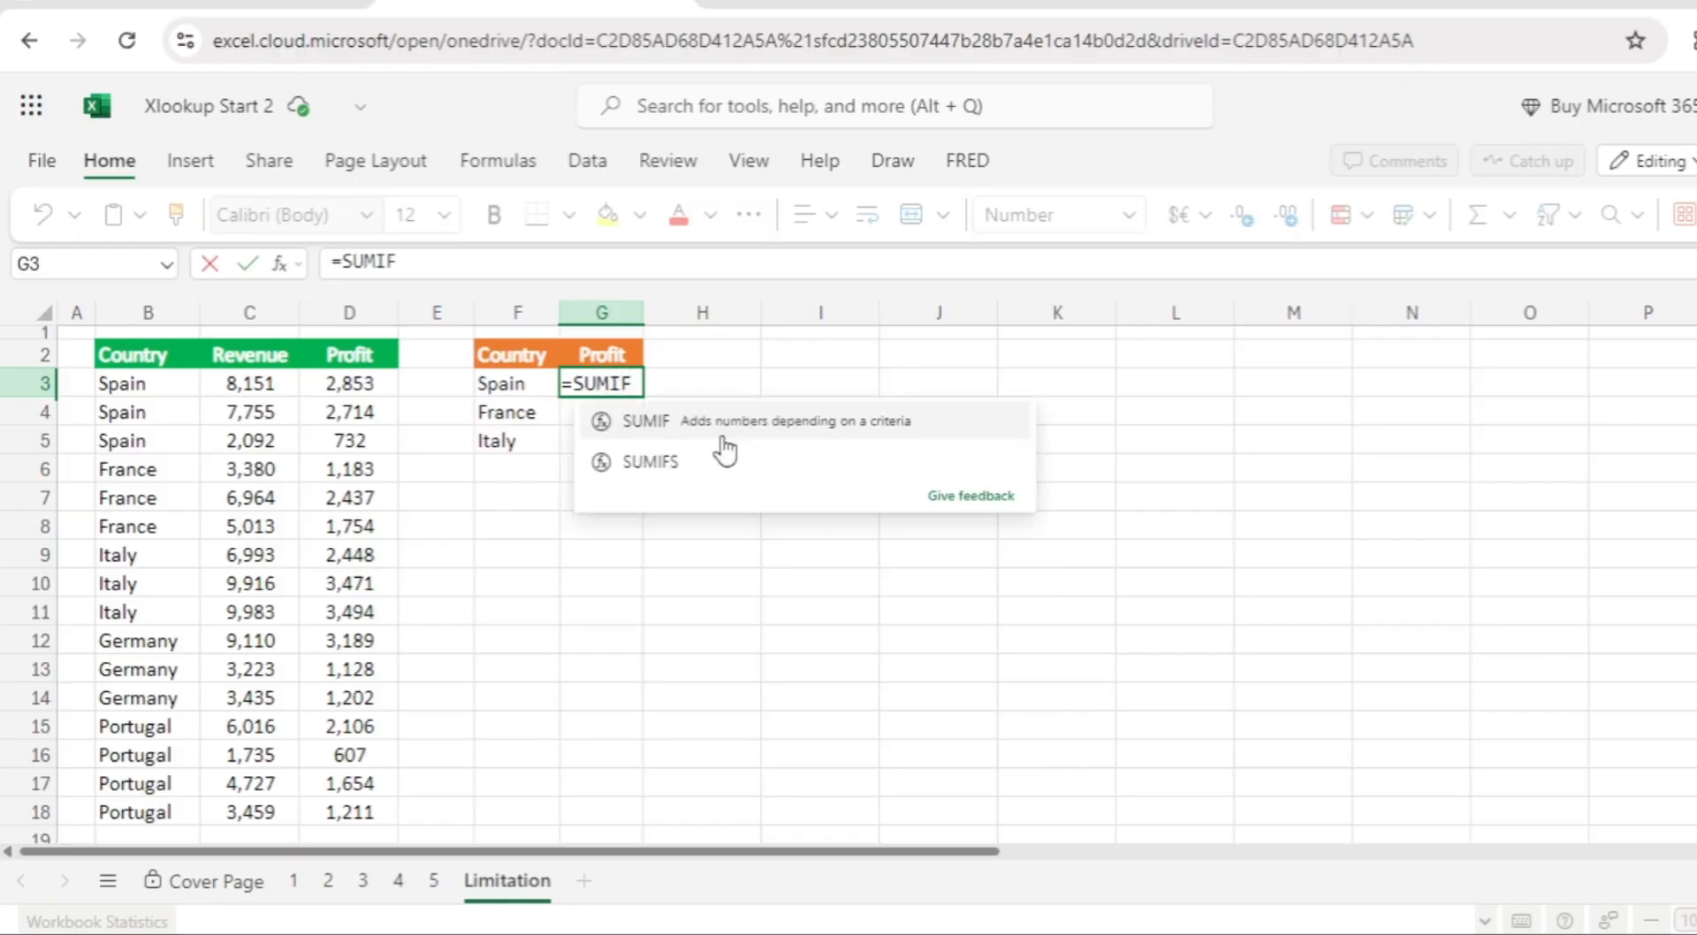
click(724, 461)
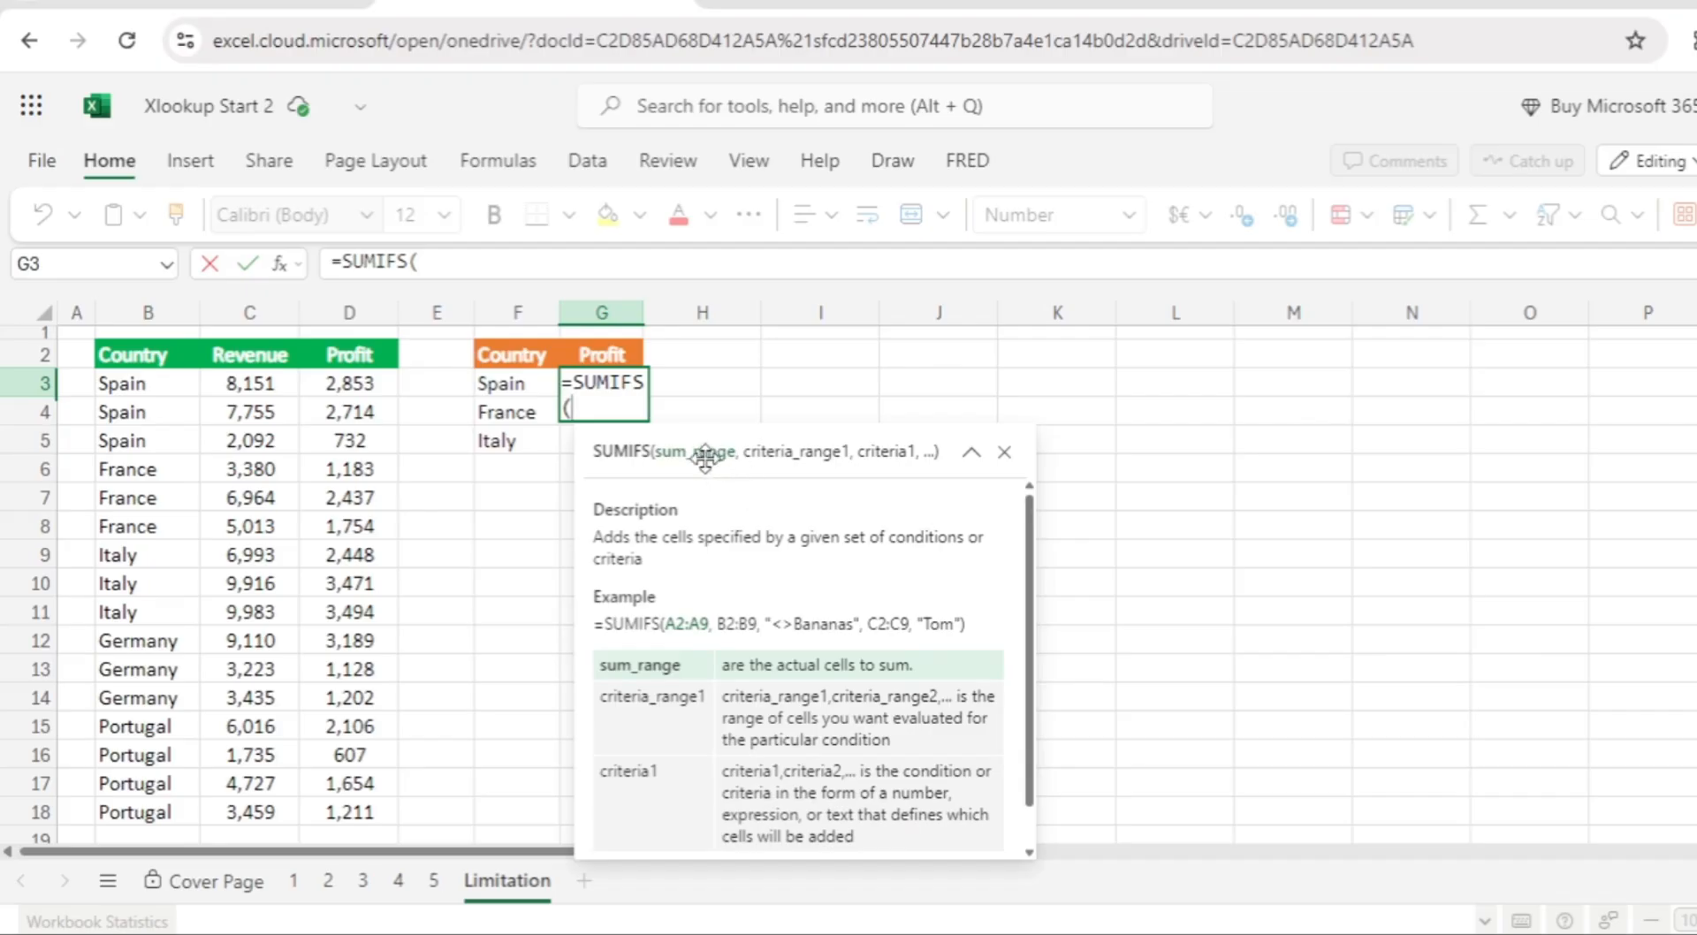
click(129, 383)
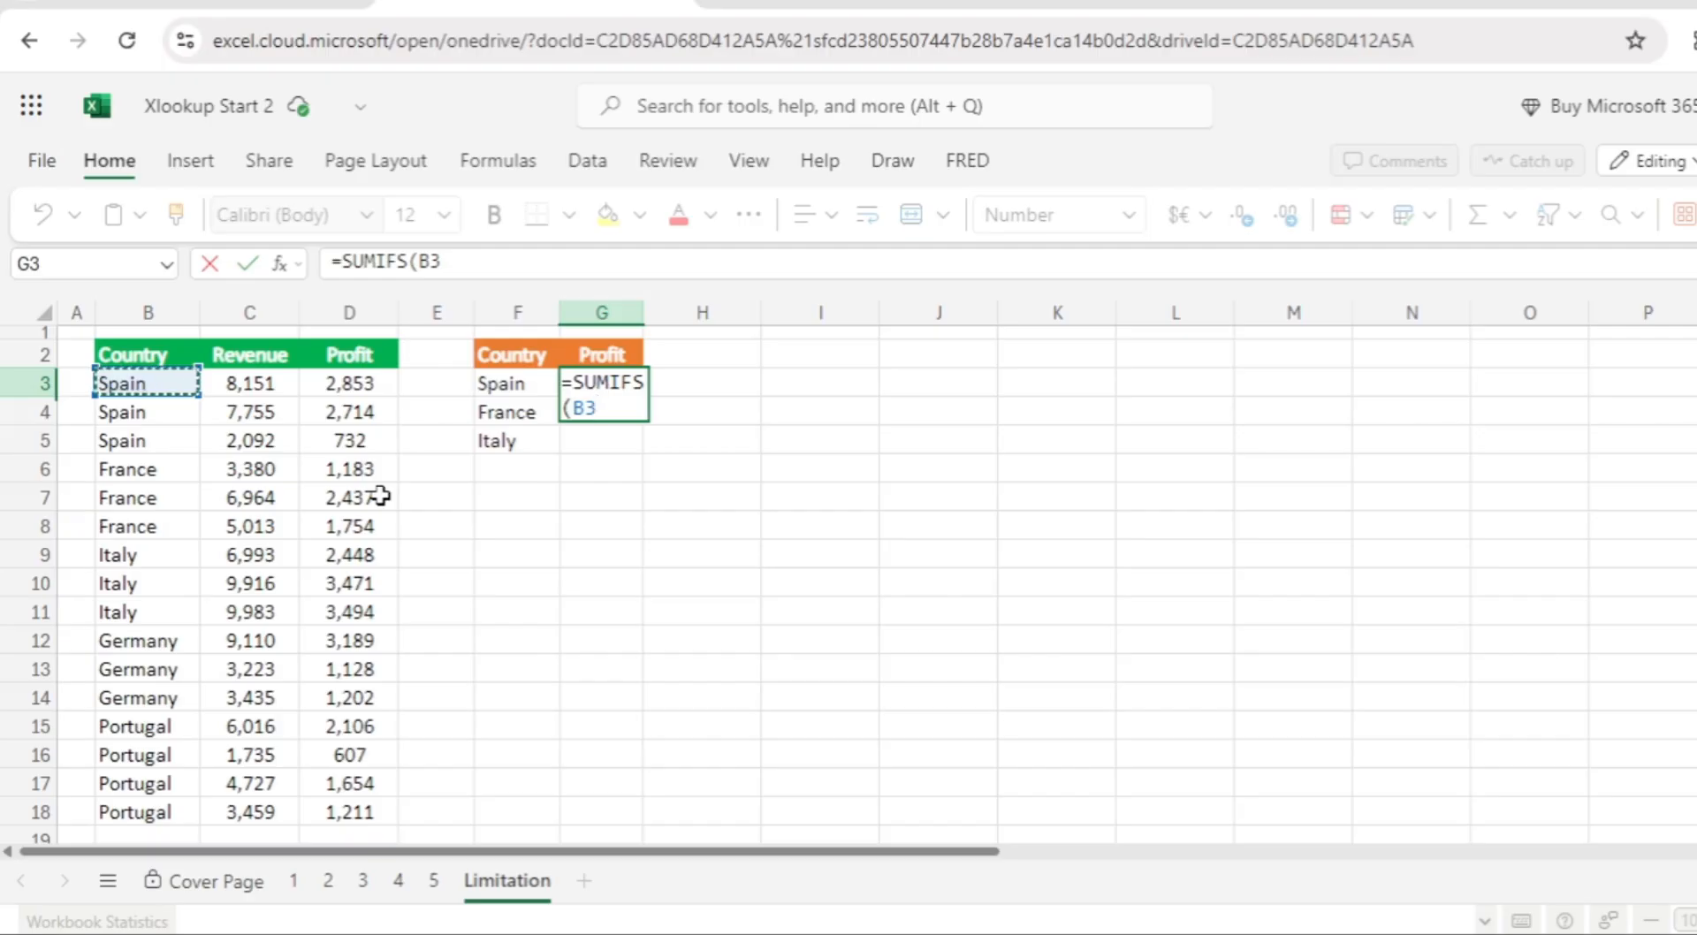
key(ctrl+shift+Down)
key(ctrl+shift+Down)
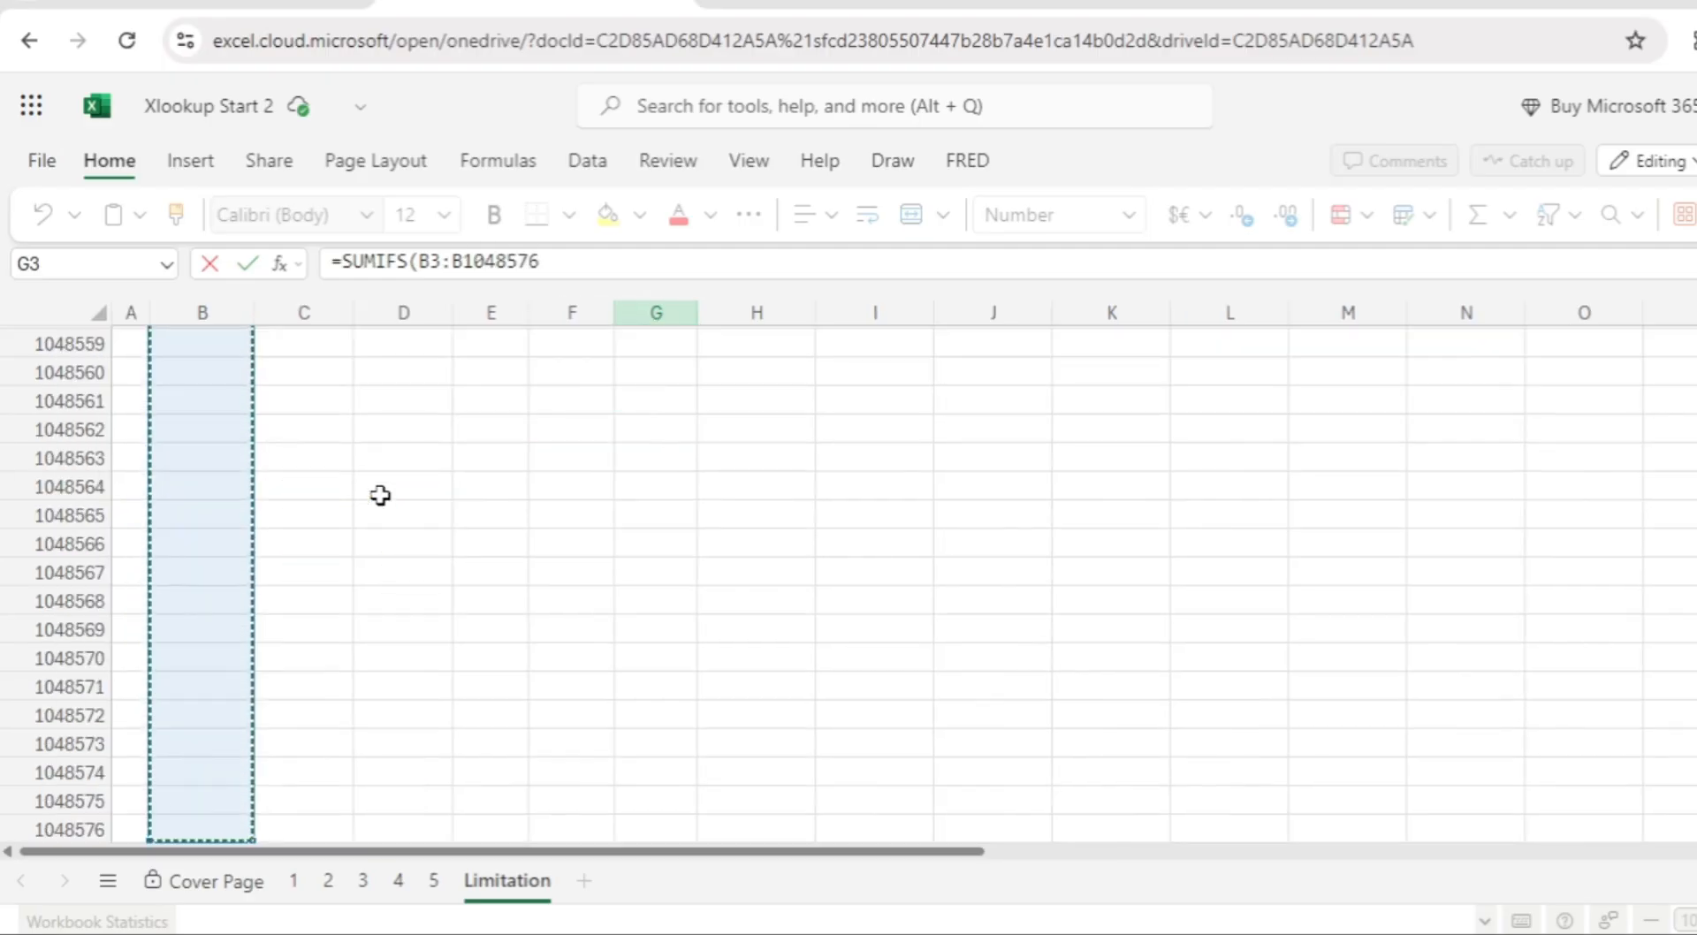
key(ctrl+shift+Up)
key(ctrl+Up)
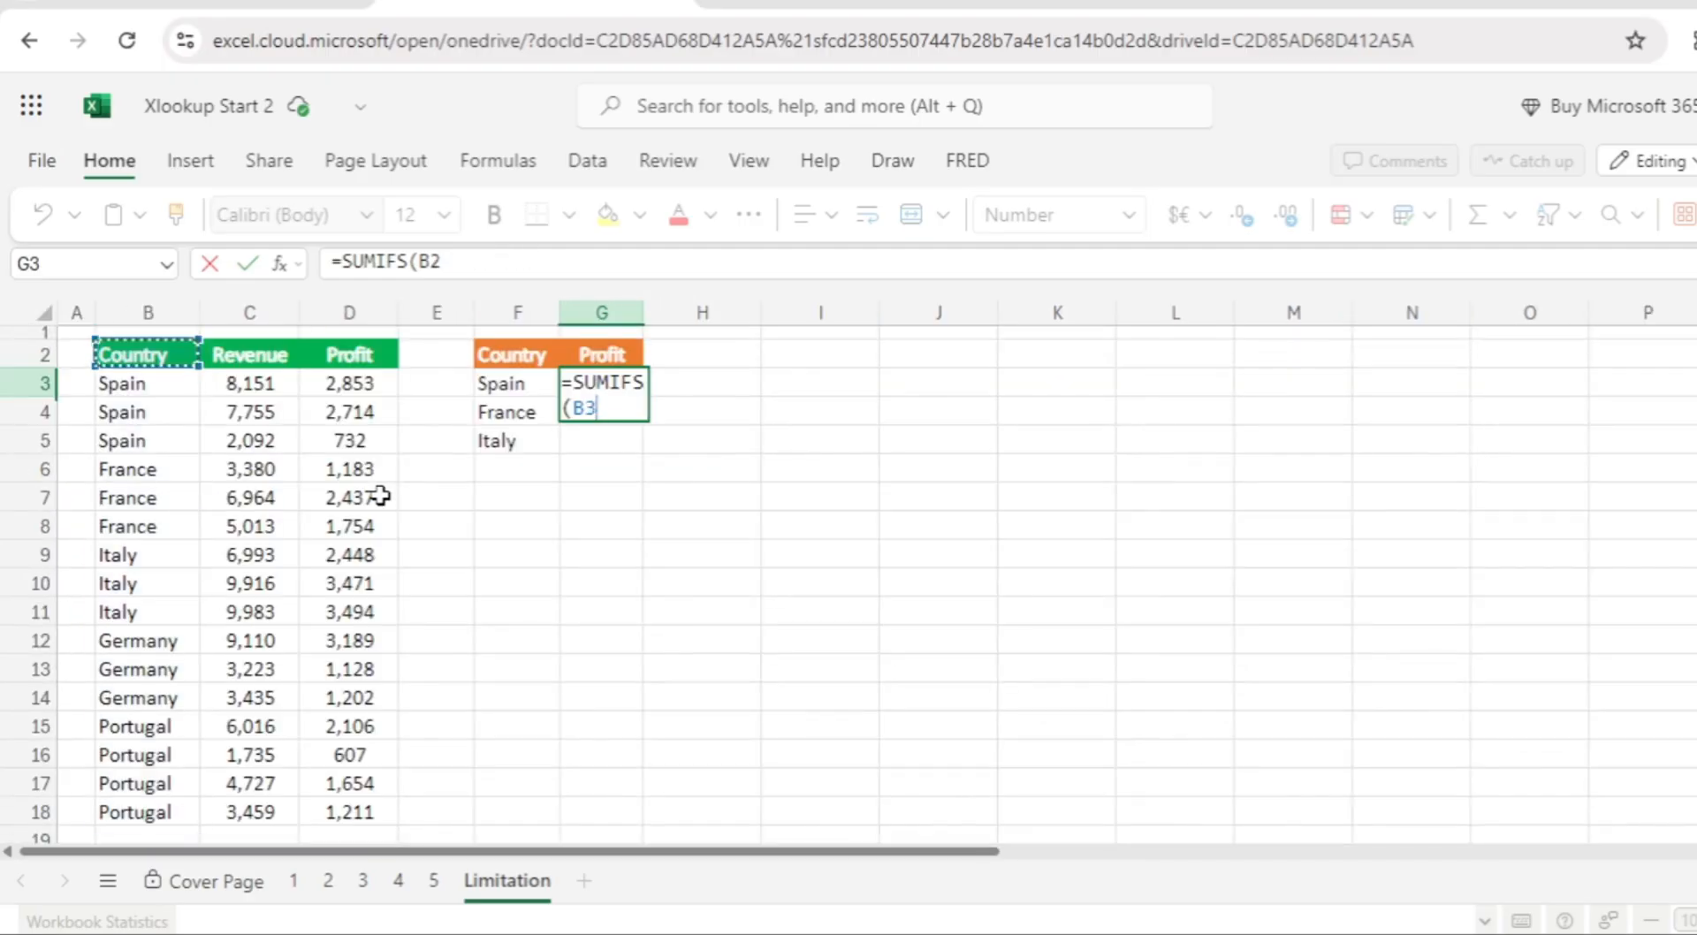
key(Down)
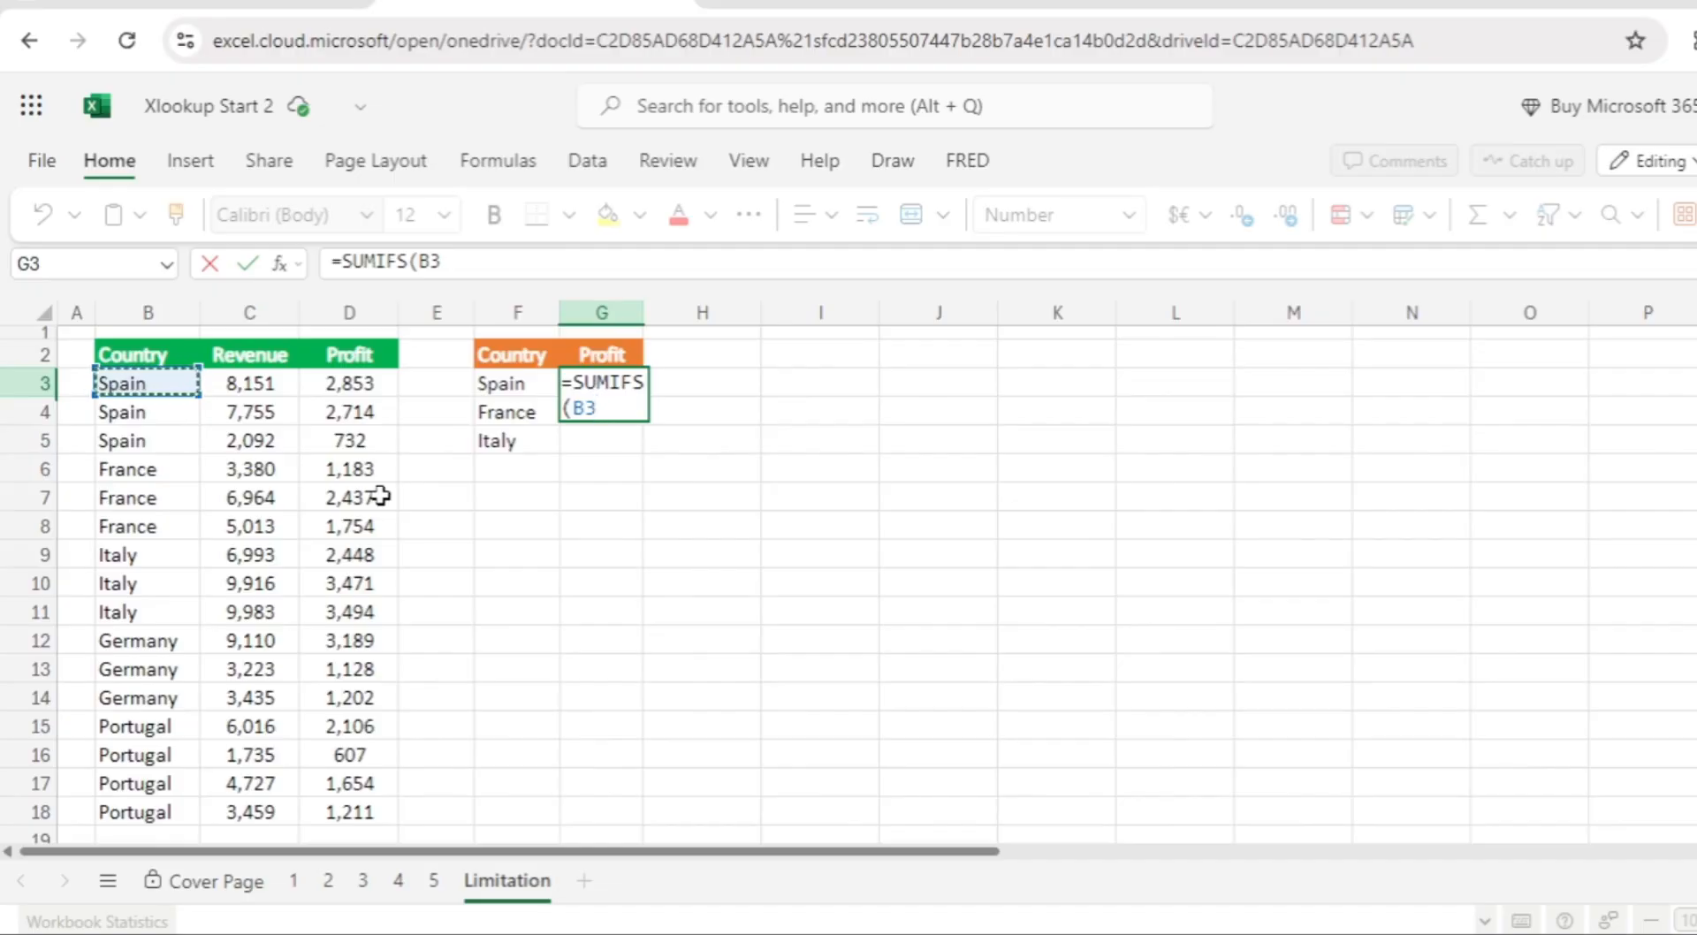
Replace the unfinished SUMIFS function in G3 with SUMIF
key(BackSpace)
key(BackSpace)
key(BackSpace)
key(BackSpace)
key(BackSpace)
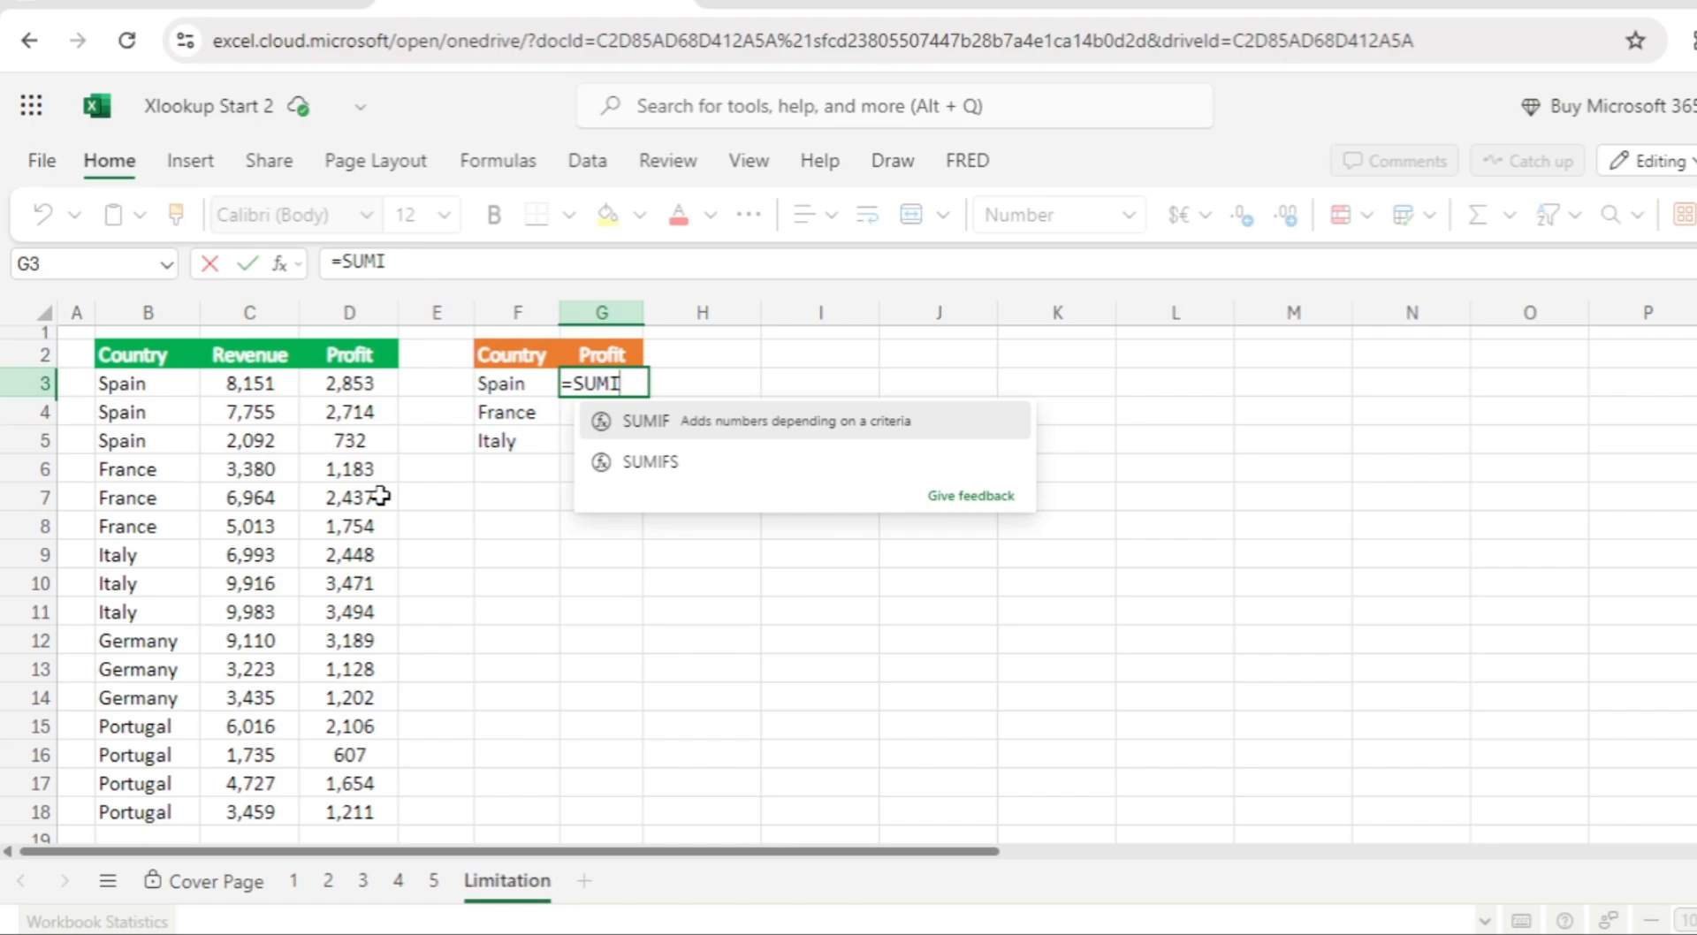
text(F()
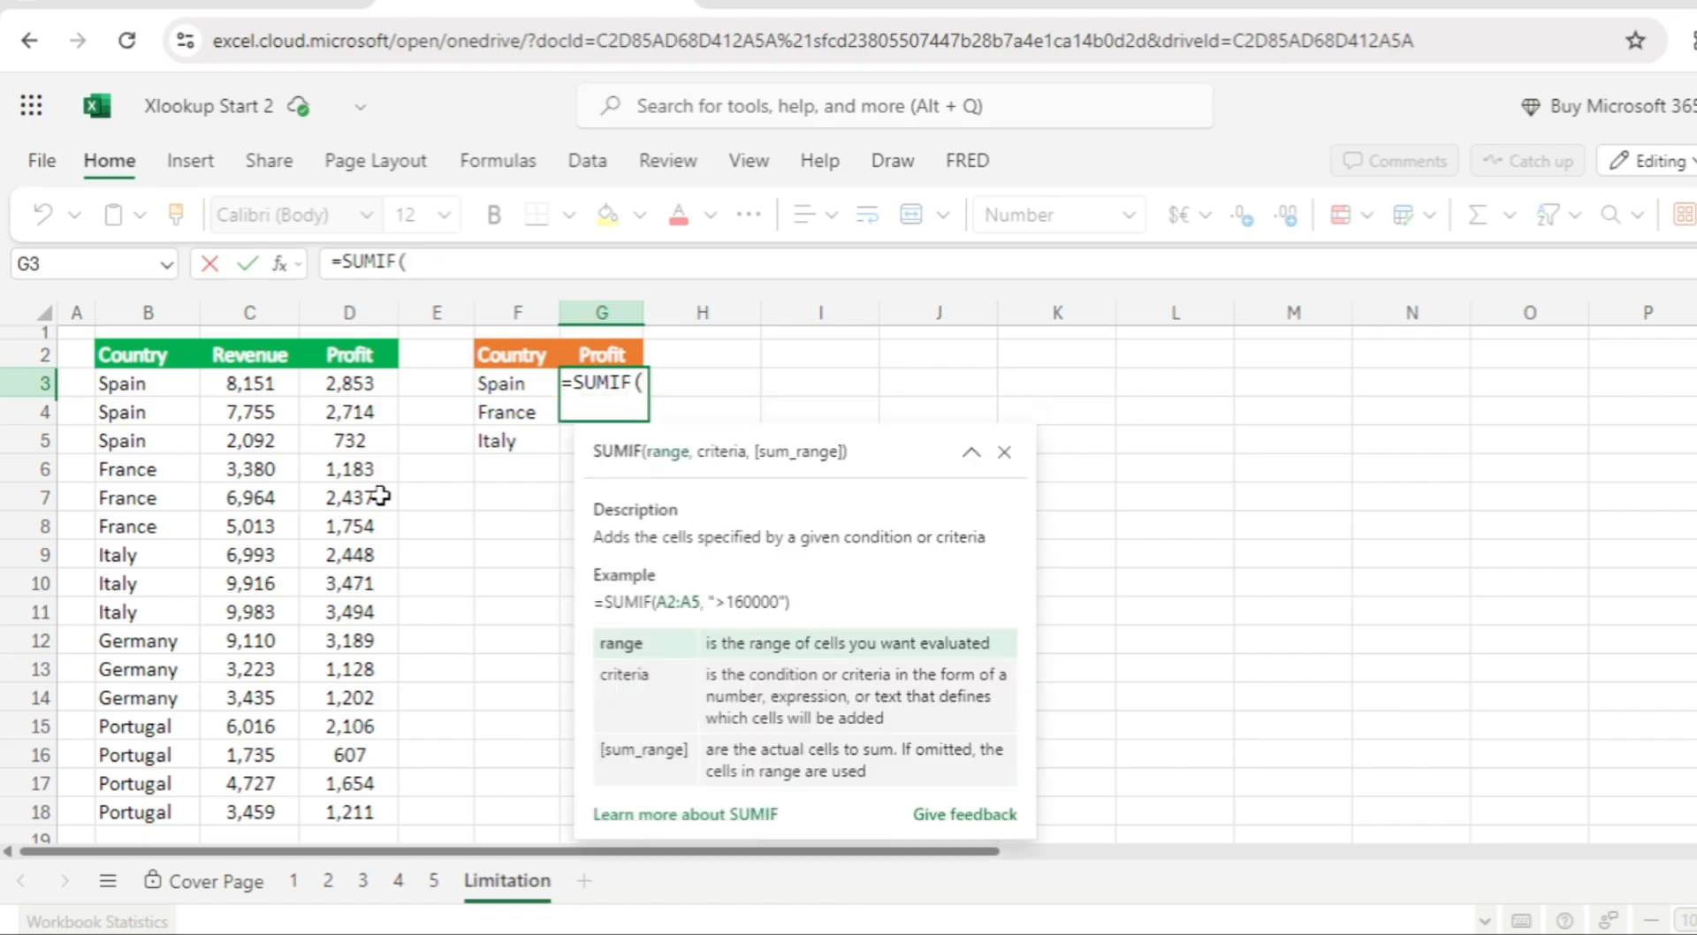
Set the SUMIF range argument to the source table's countries, B3:B18
key(Left)
key(Left)
key(Left)
key(Left)
key(Left)
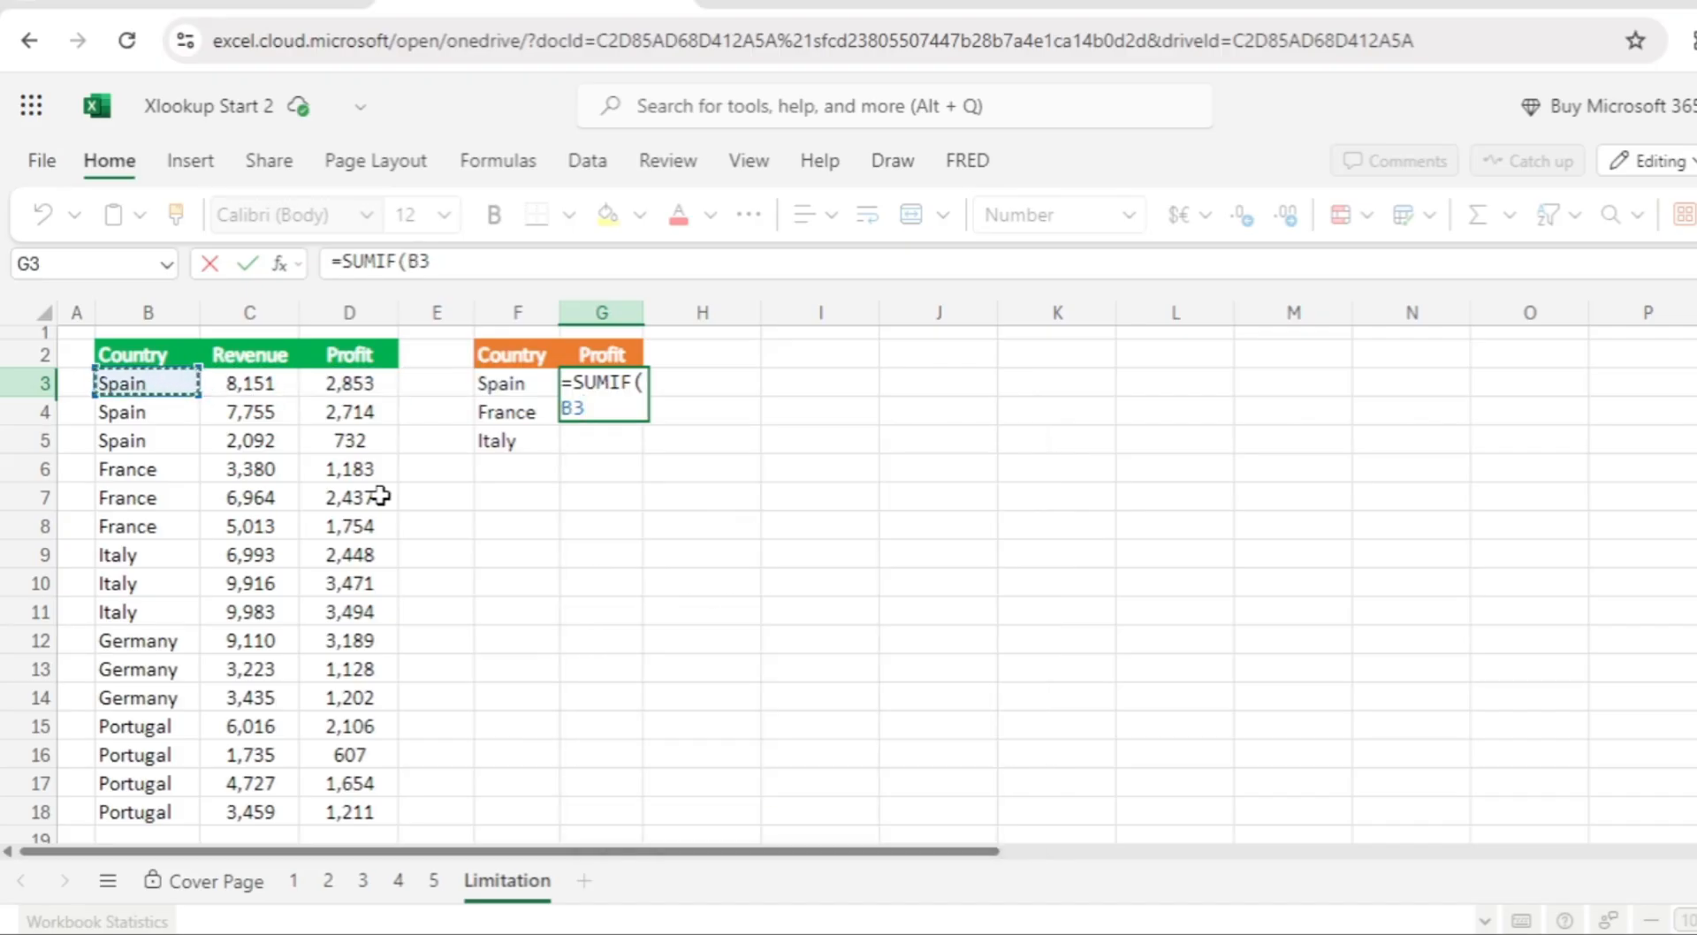
key(ctrl+shift+Down)
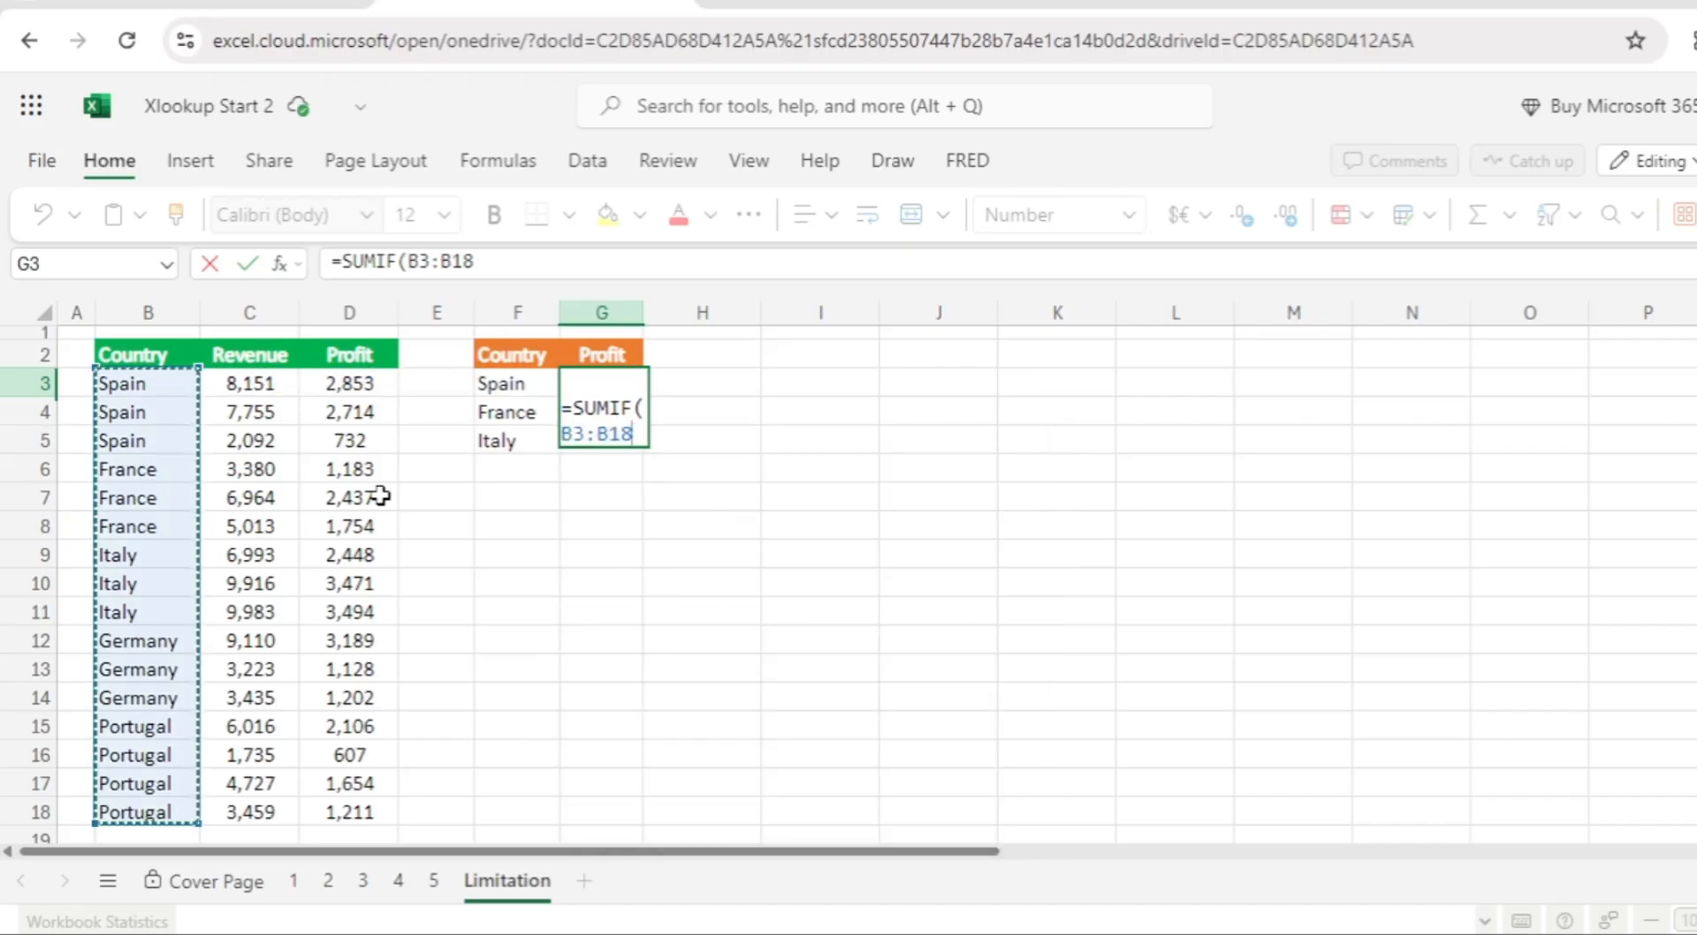
text(,)
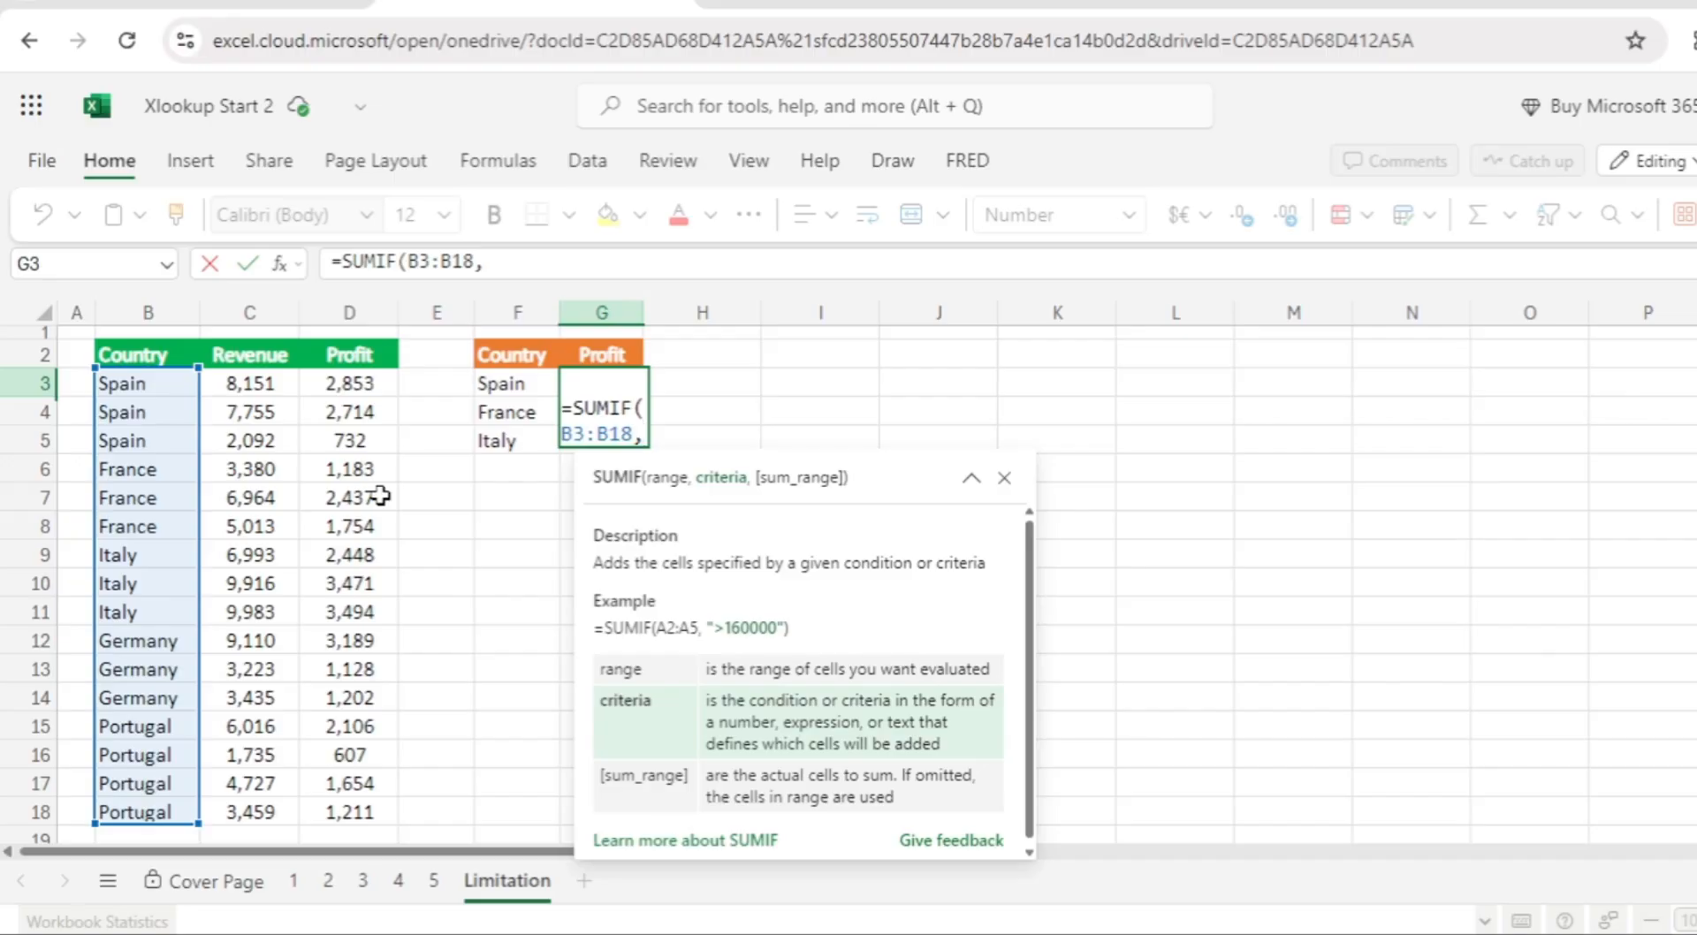
Enter "SPAIN" as the criteria argument of the SUMIF formula
text("S)
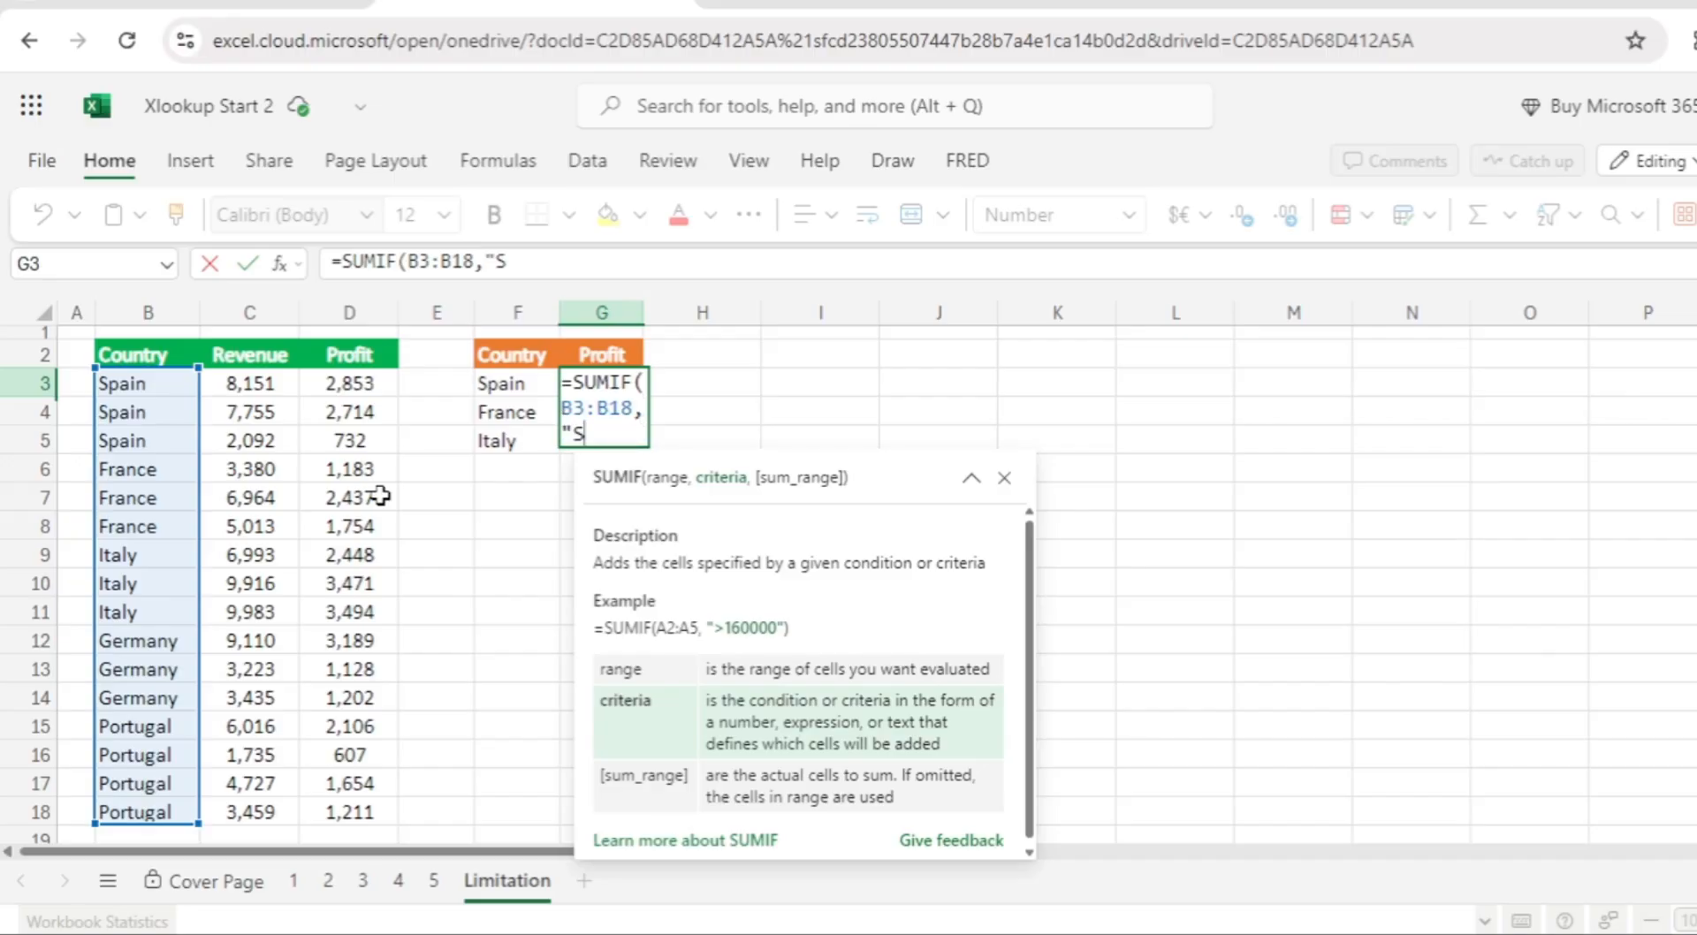
text(PAIN)
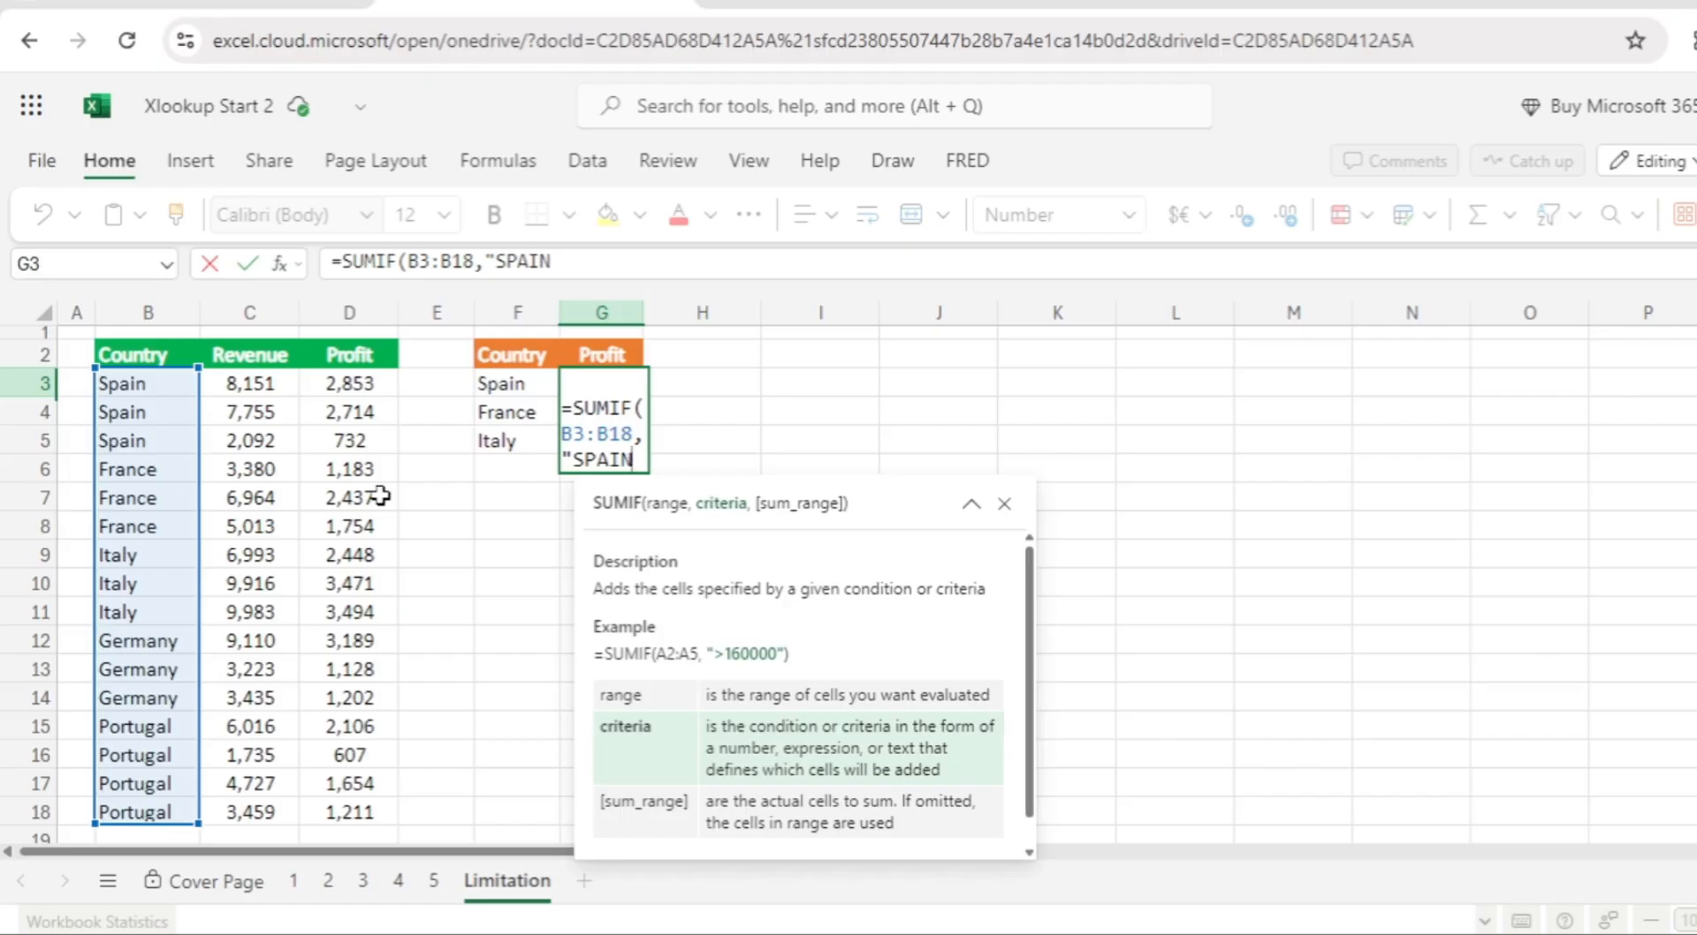
text(")
text(,)
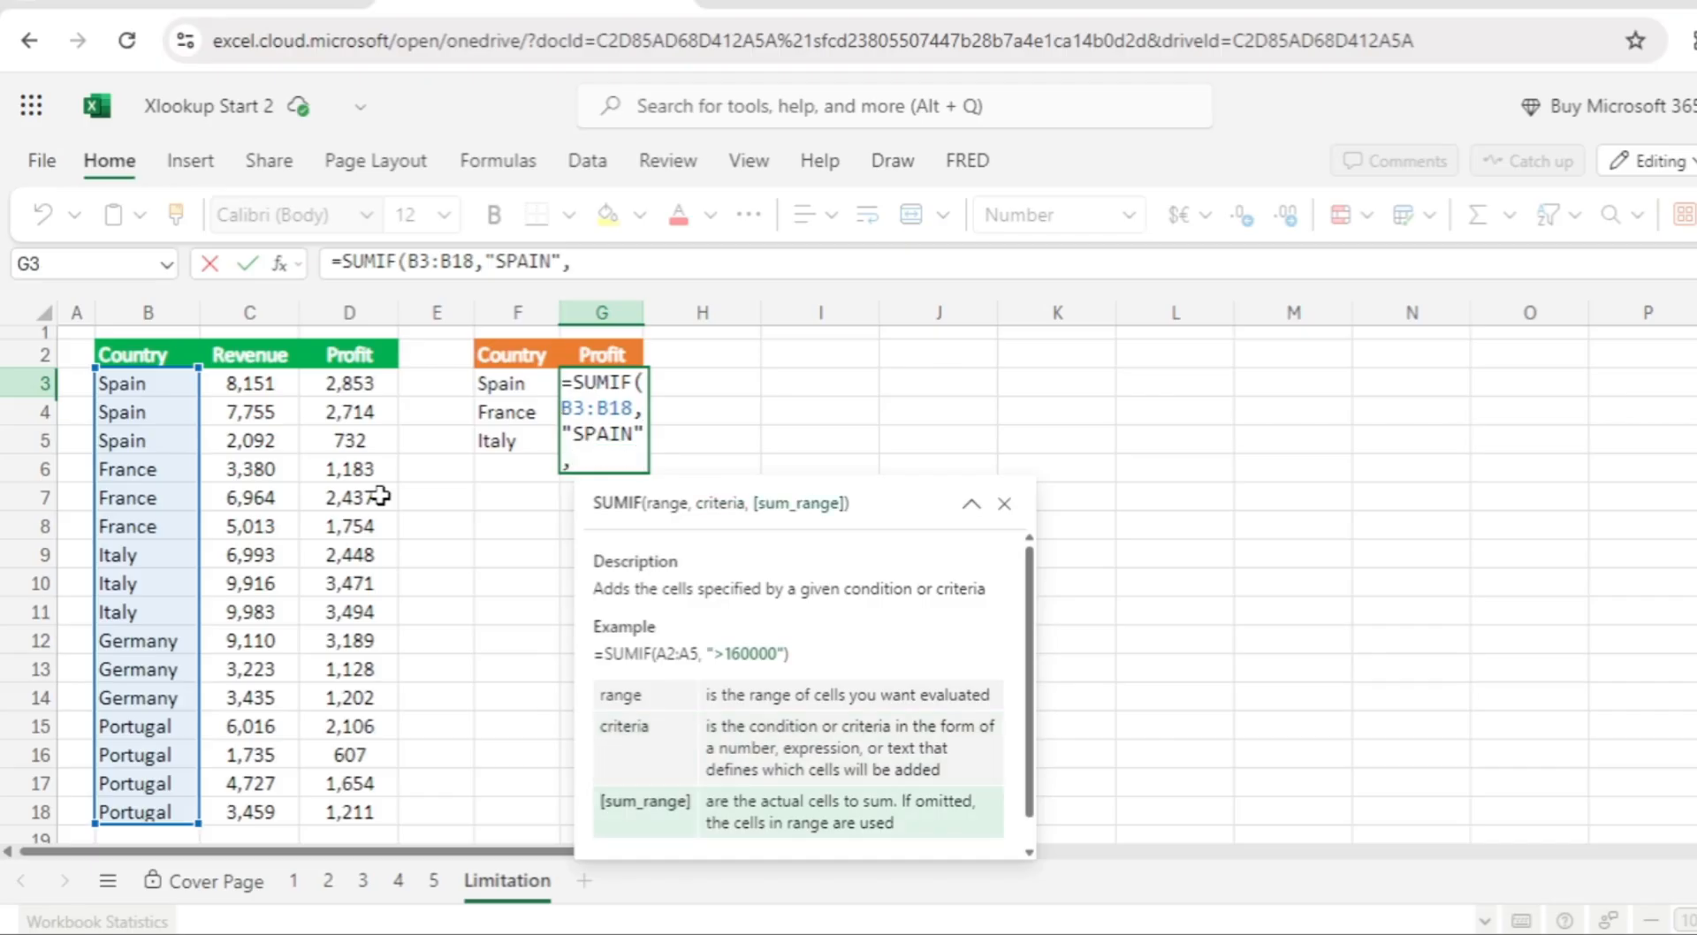
Complete the SUMIF formula with sum range D3:D18 and check its result against the sum of Spain's profits in D3:D5
click(350, 385)
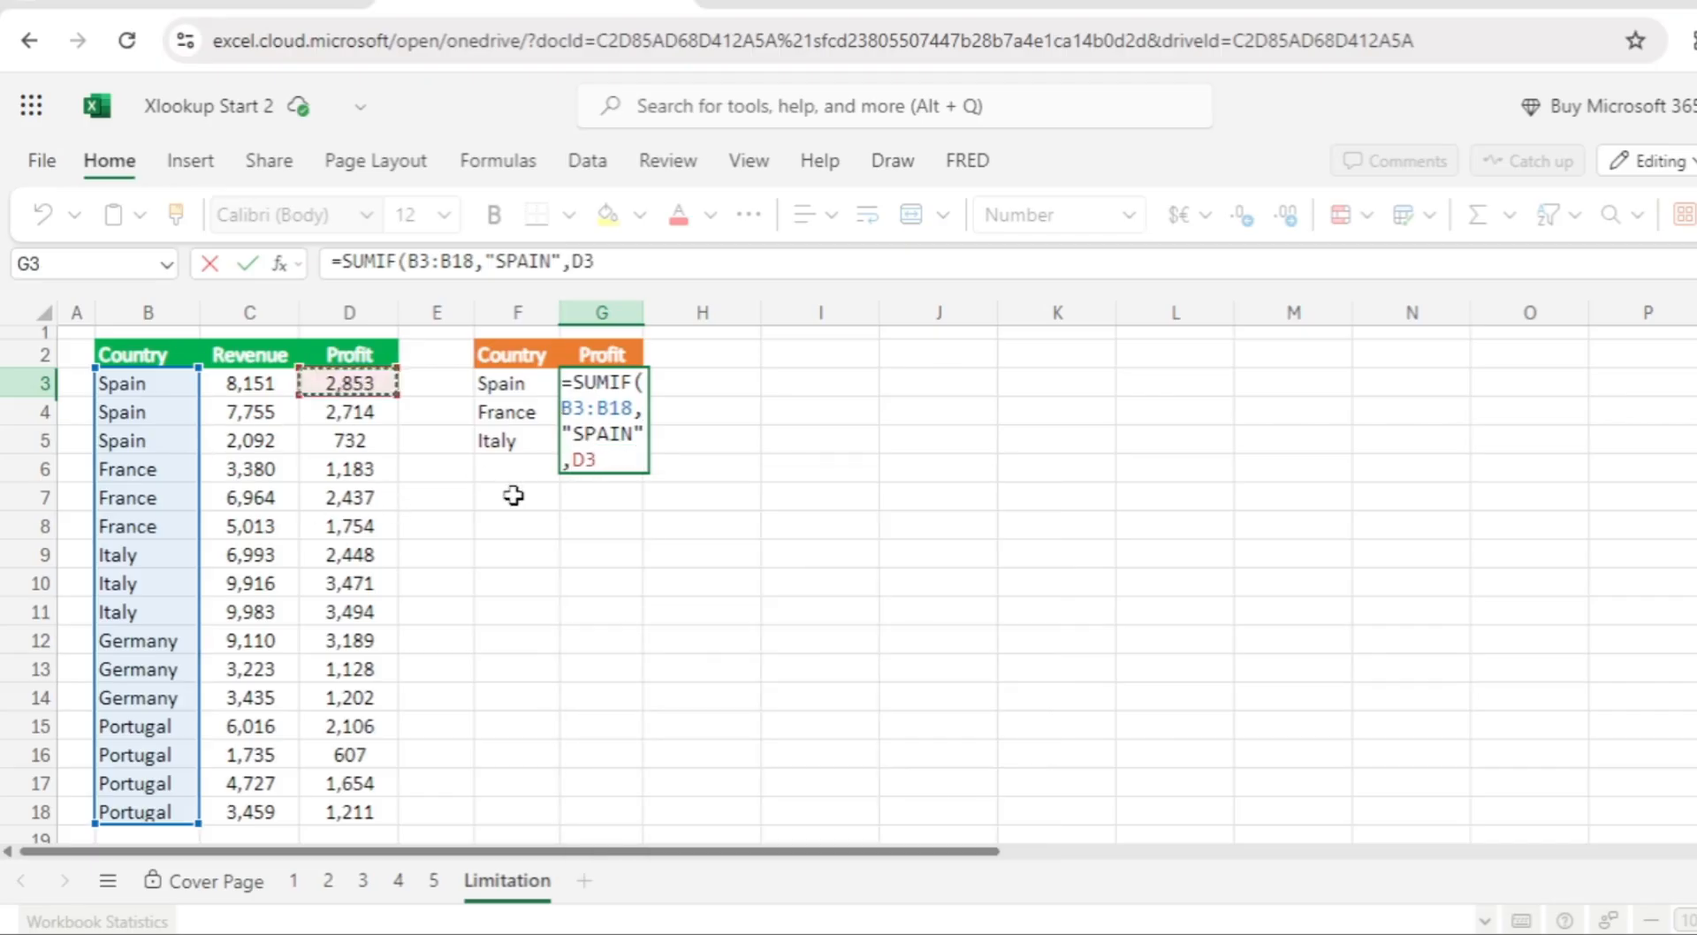
key(ctrl+shift+Down)
key(Return)
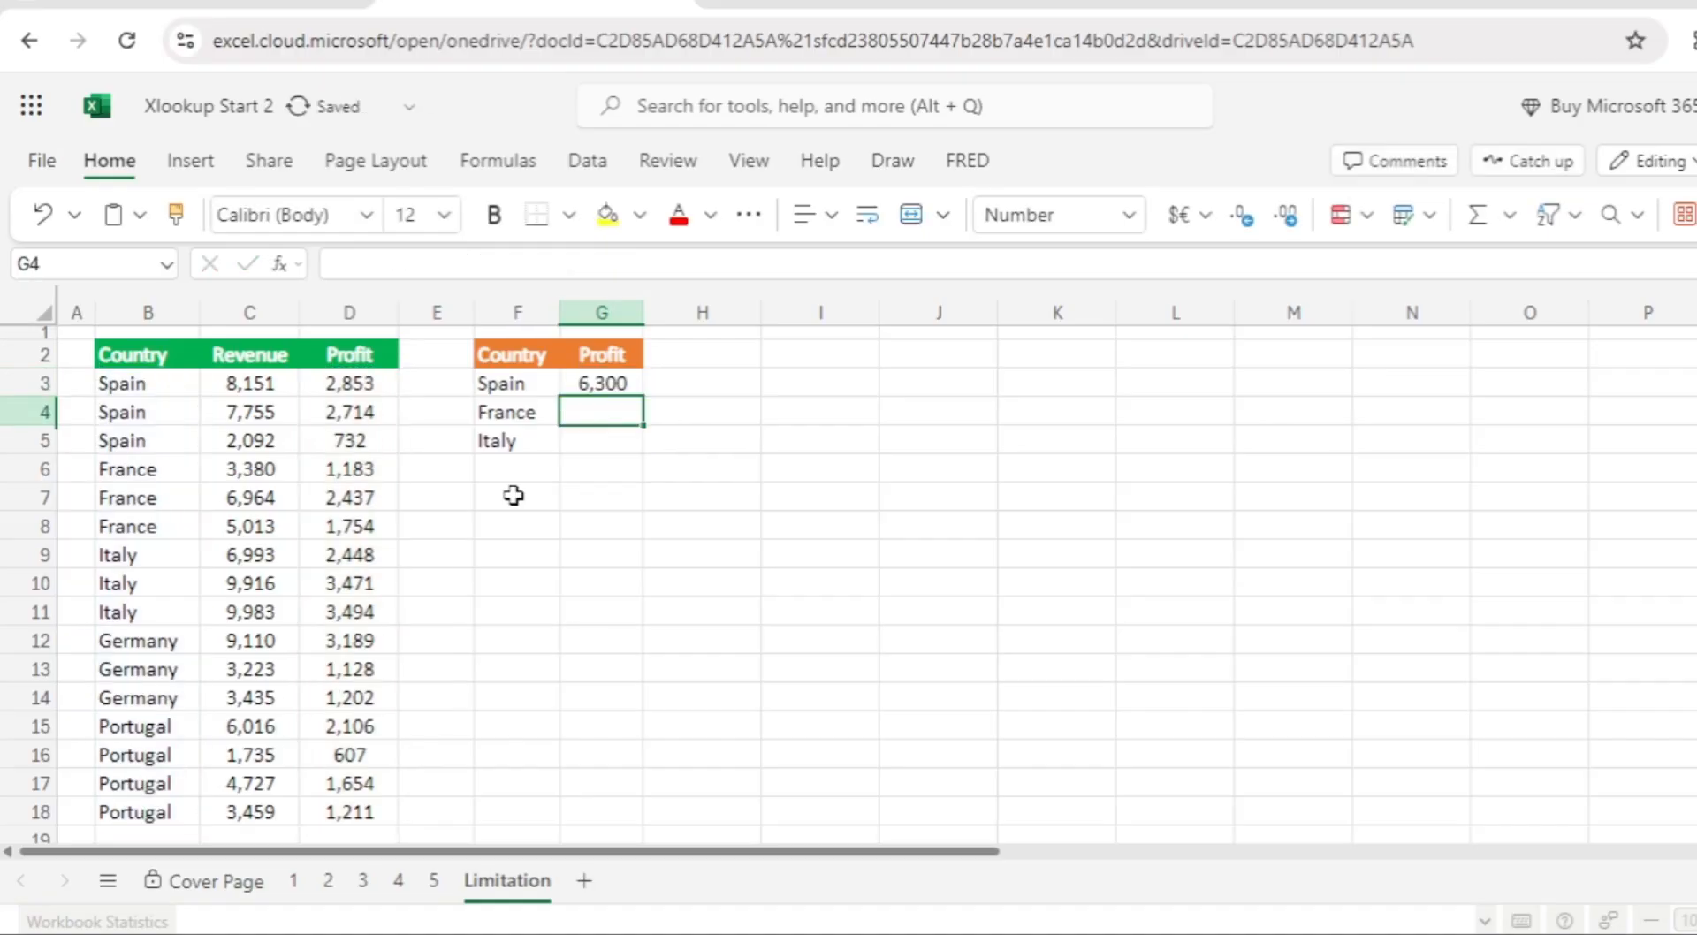
key(Up)
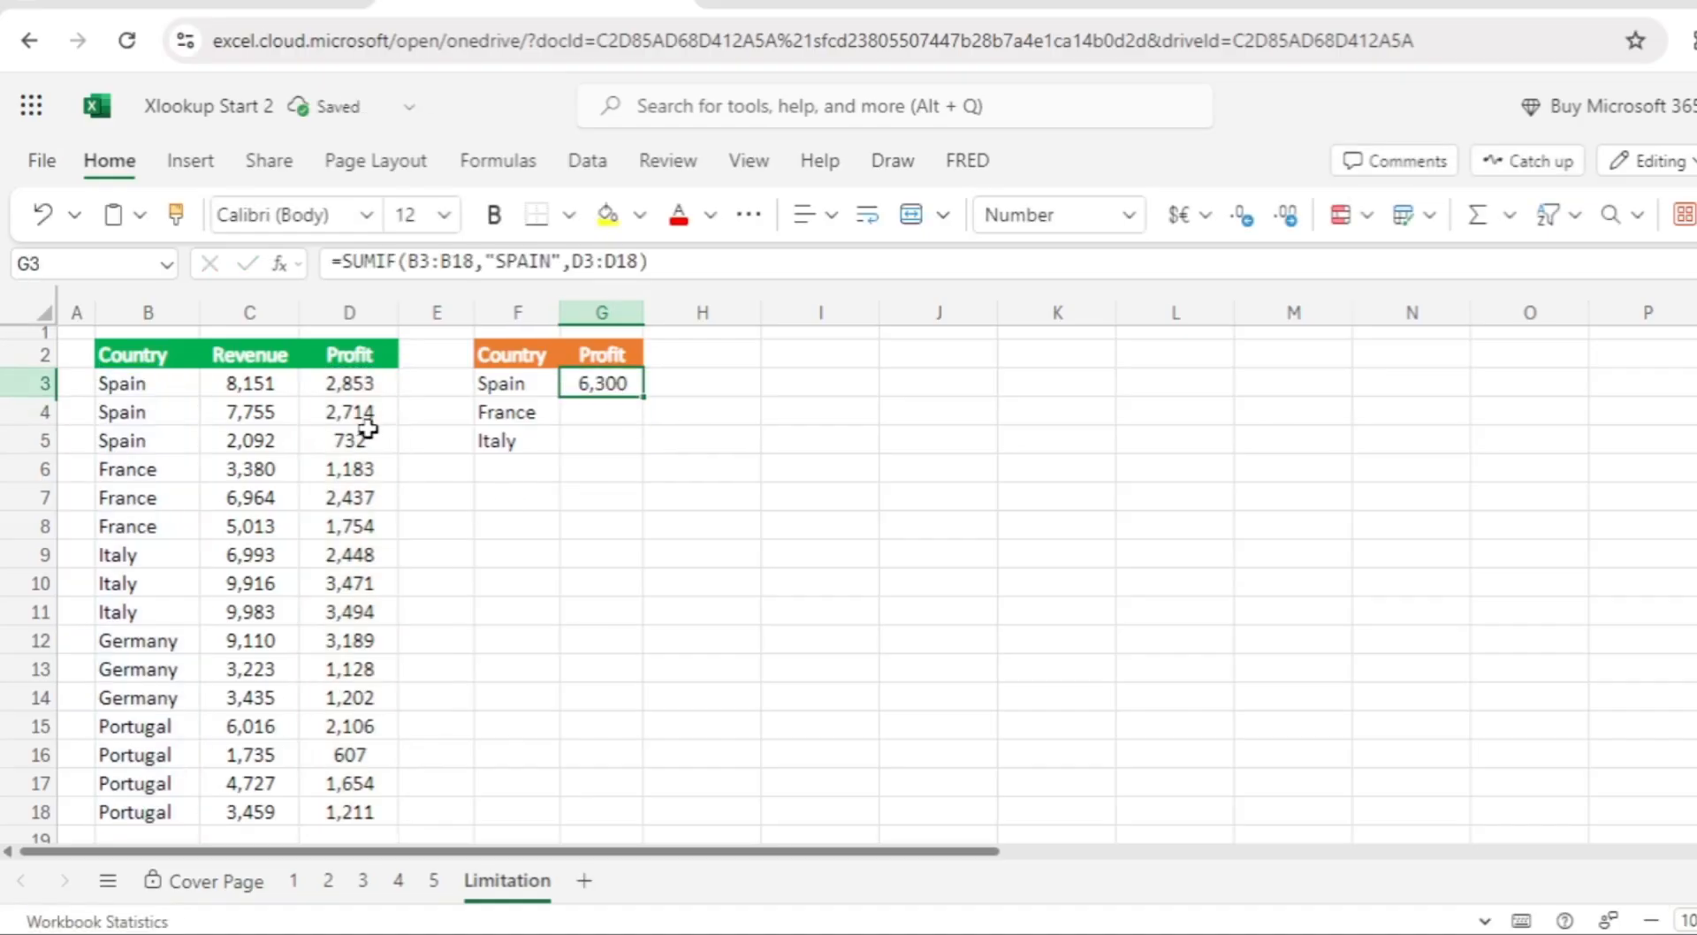
drag(353, 385, 358, 435)
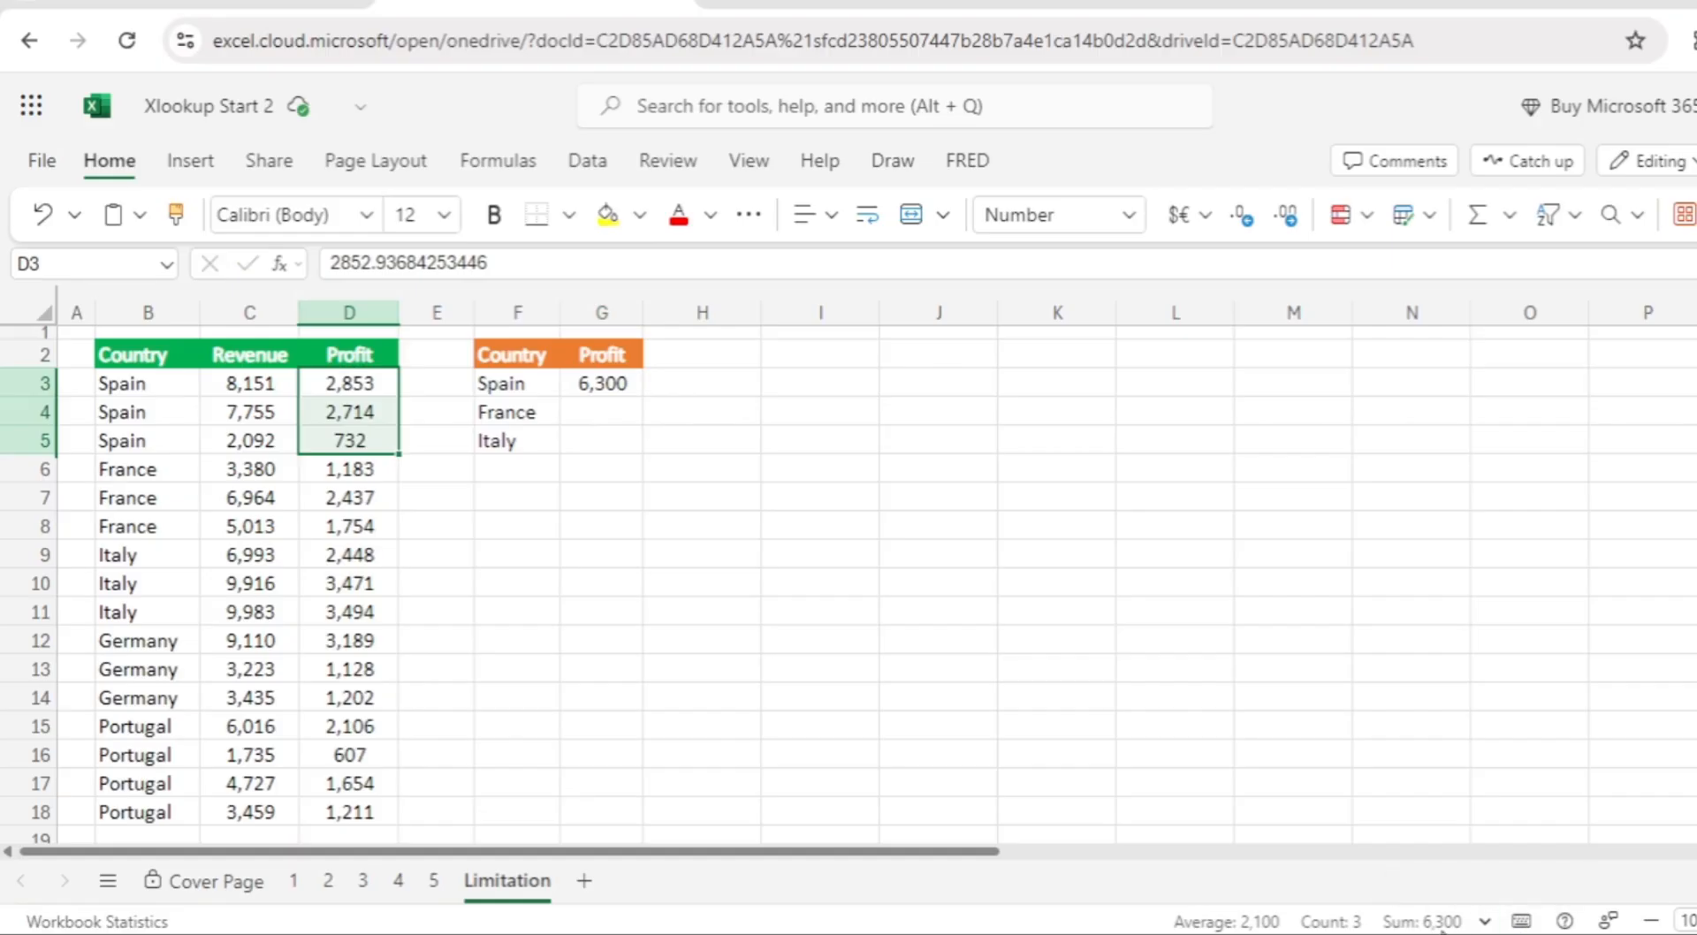
Fill the SUMIF formula from G3 down to G5 and inspect the copied formula in France's row
click(605, 384)
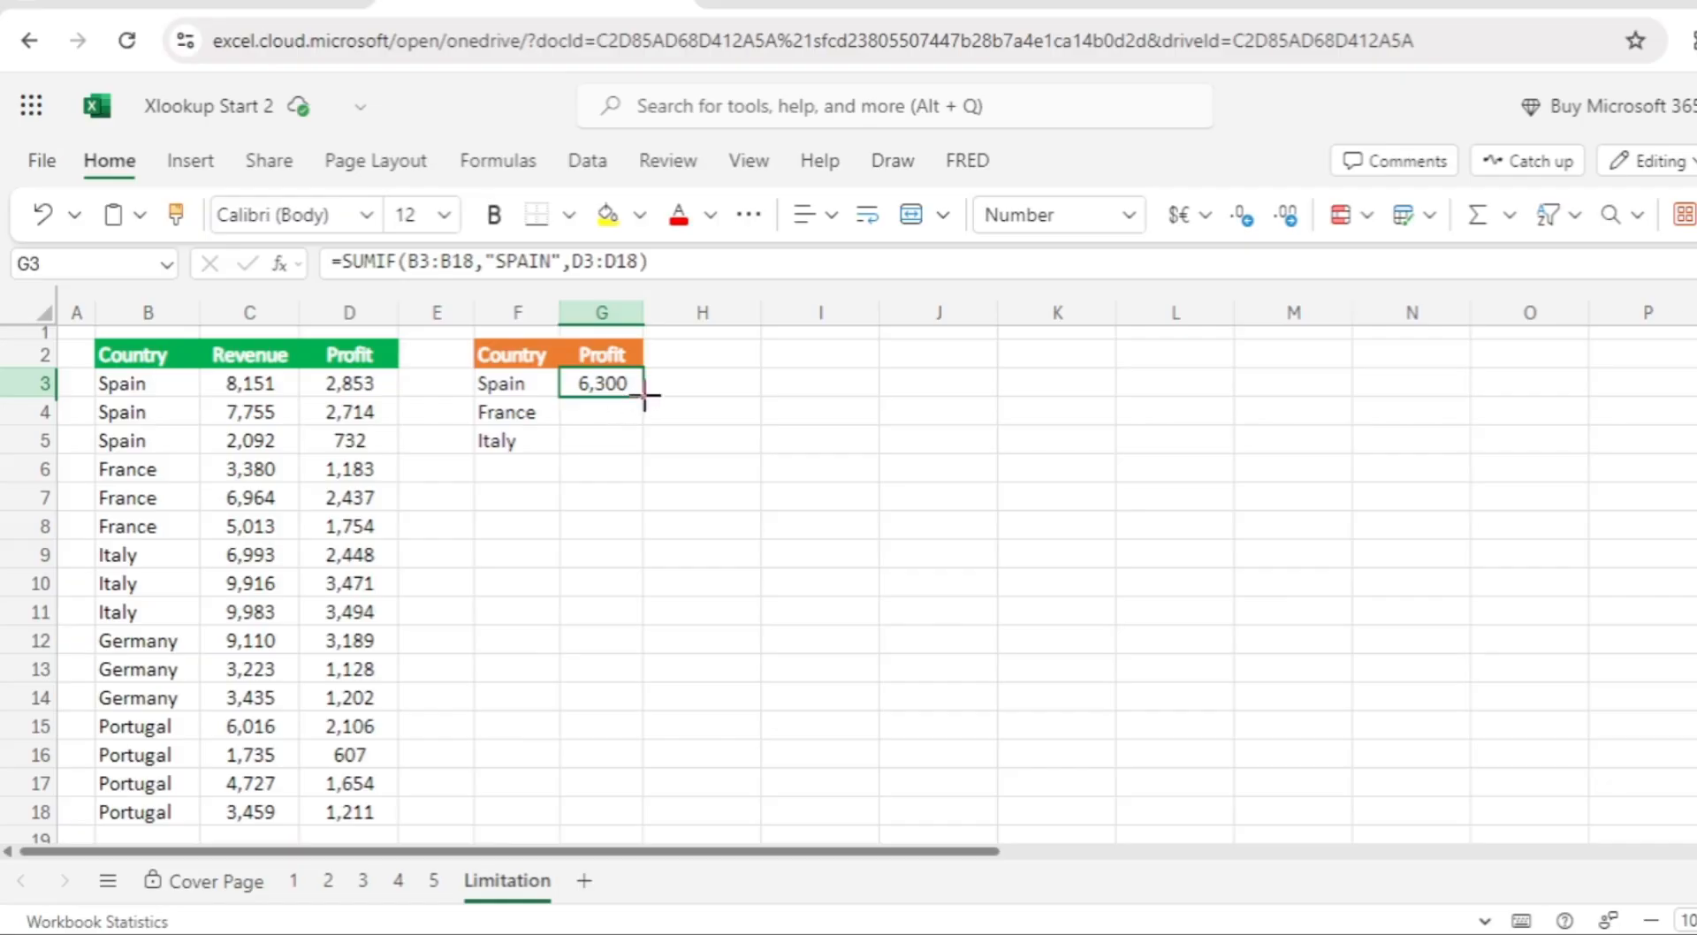
drag(644, 395, 637, 437)
click(623, 411)
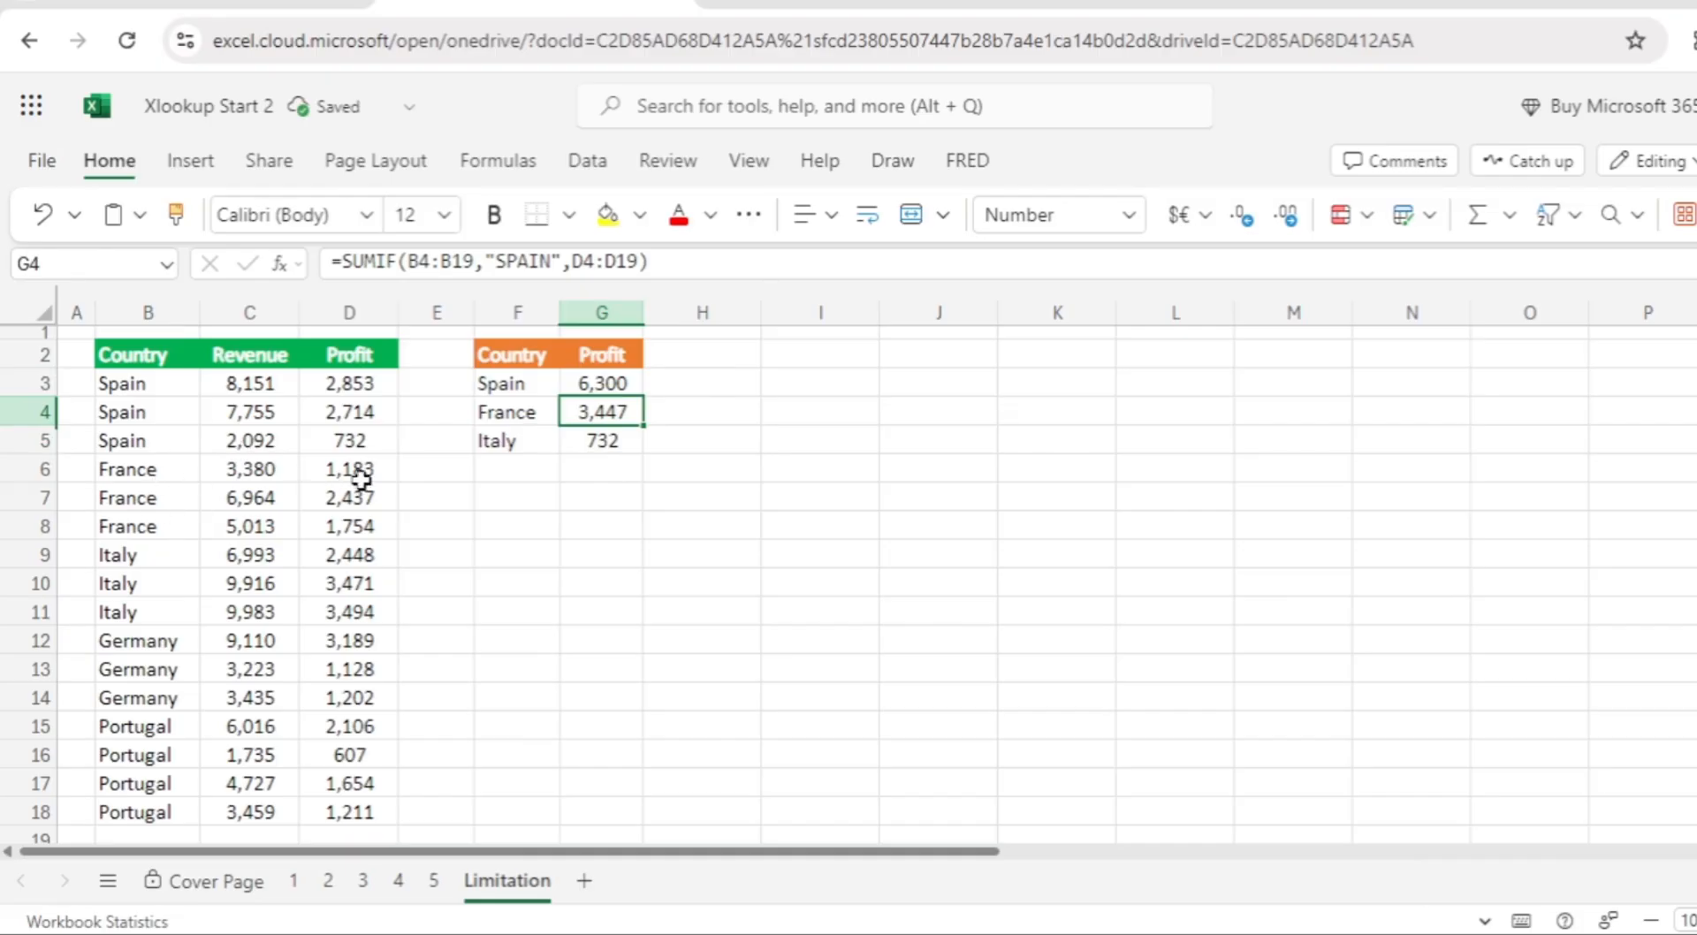
Compare France's profit entries in the source table with the SUMIF result in G4
drag(362, 478, 368, 491)
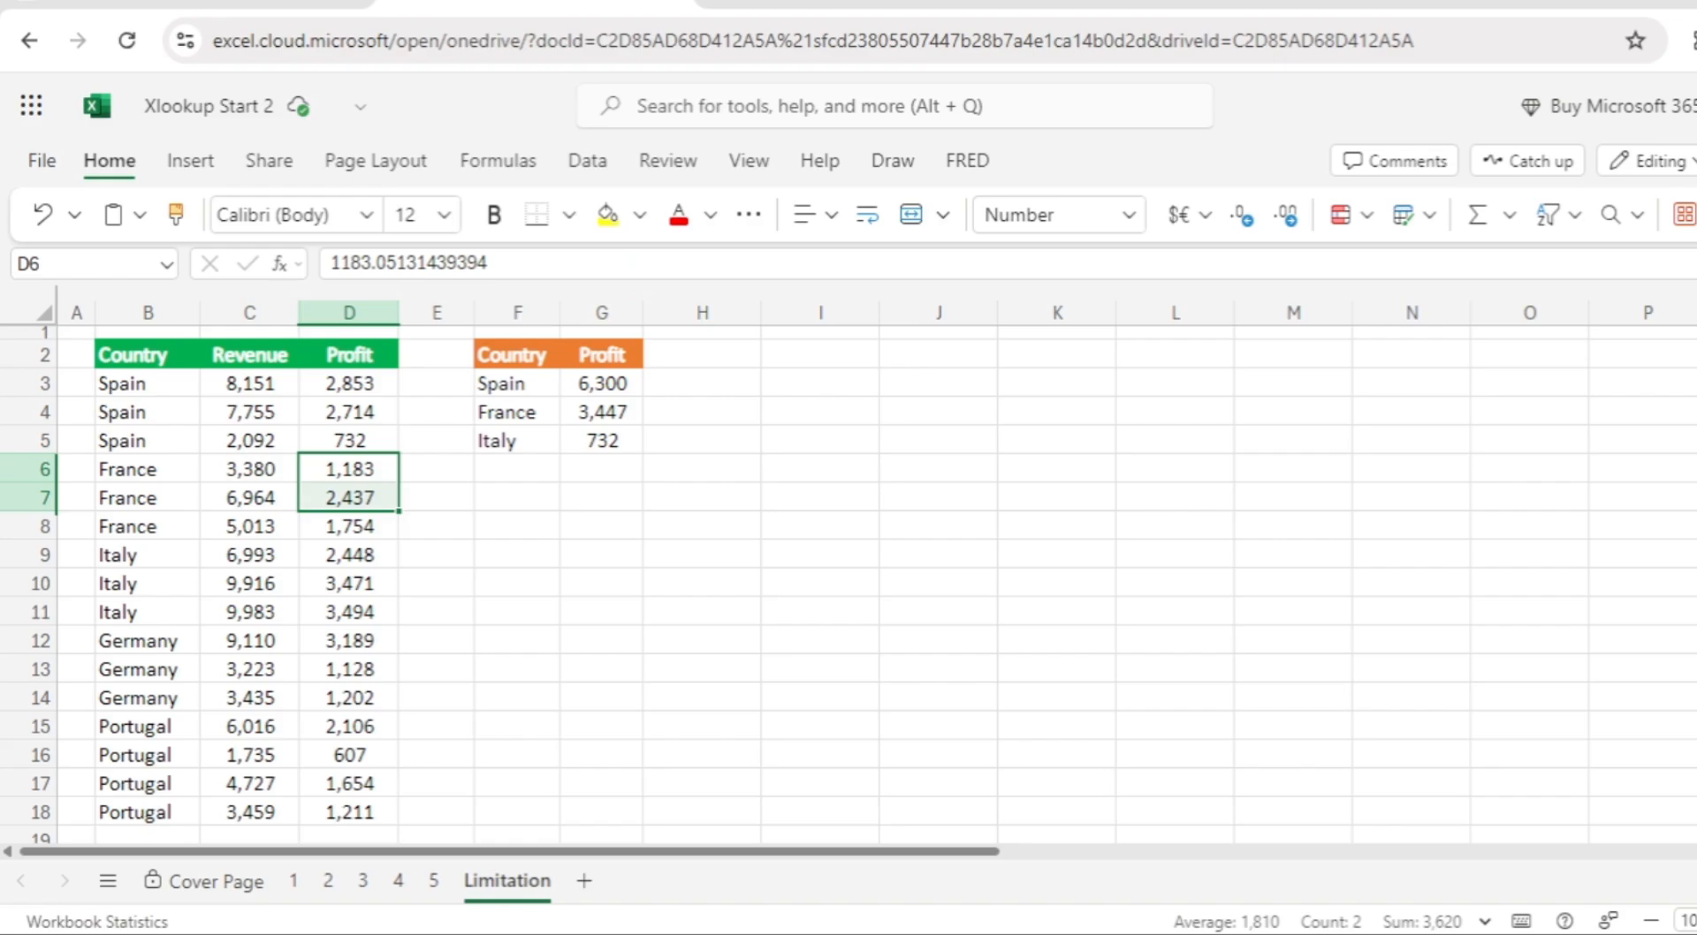
drag(354, 526, 352, 575)
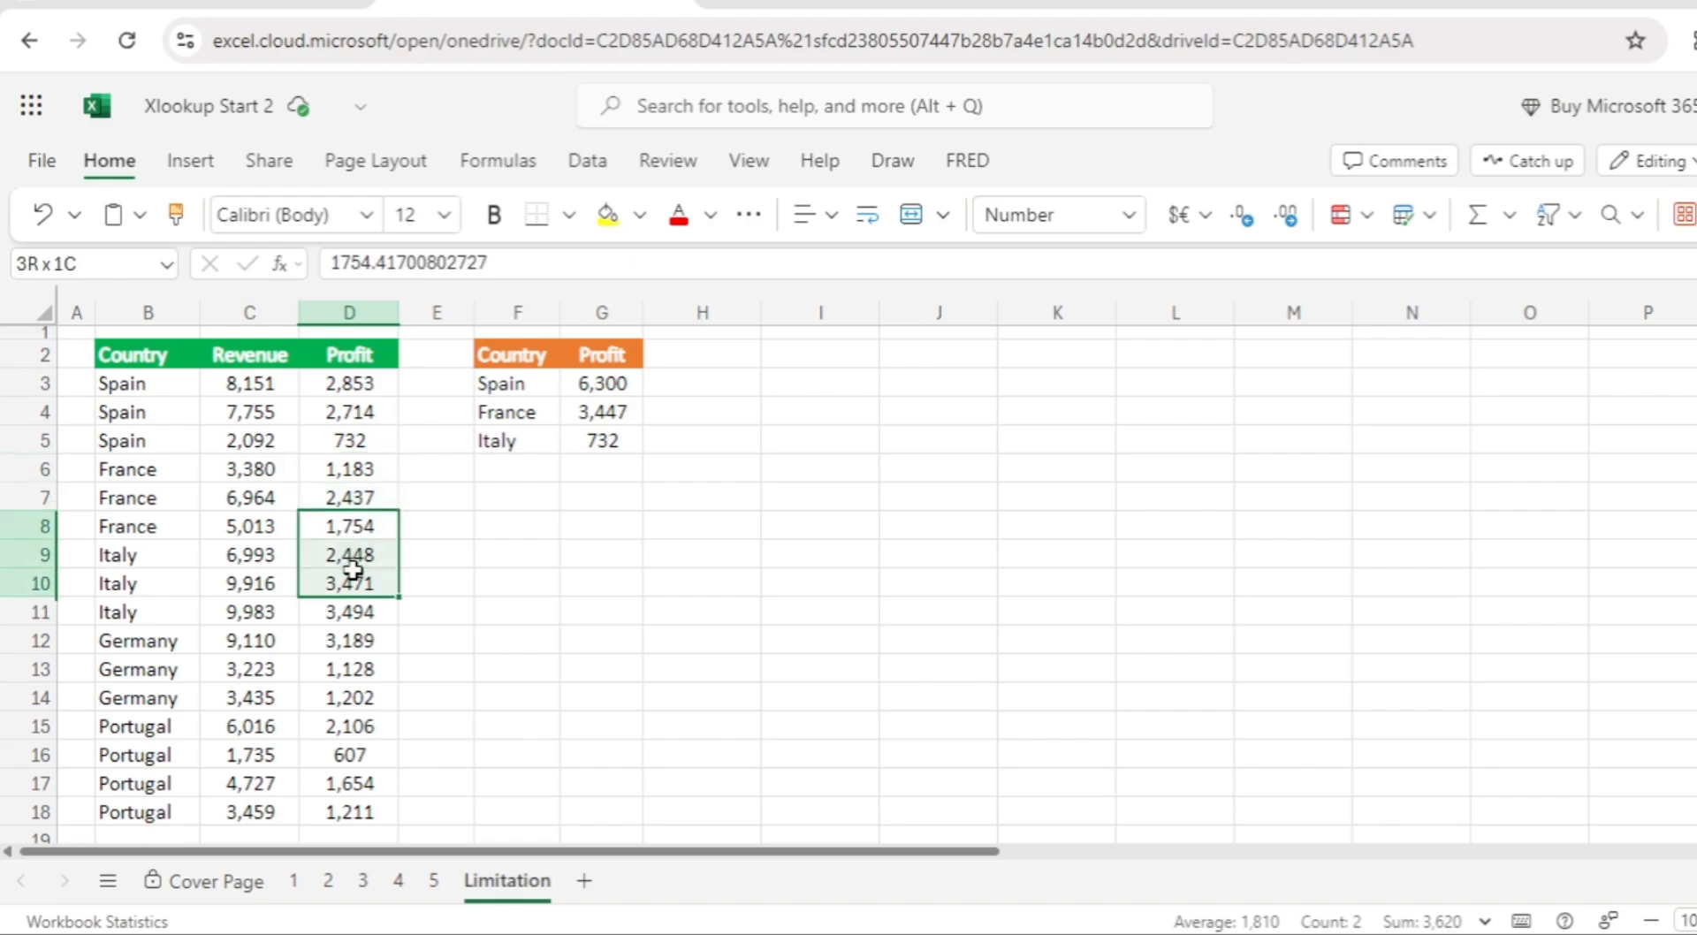
click(623, 524)
click(613, 404)
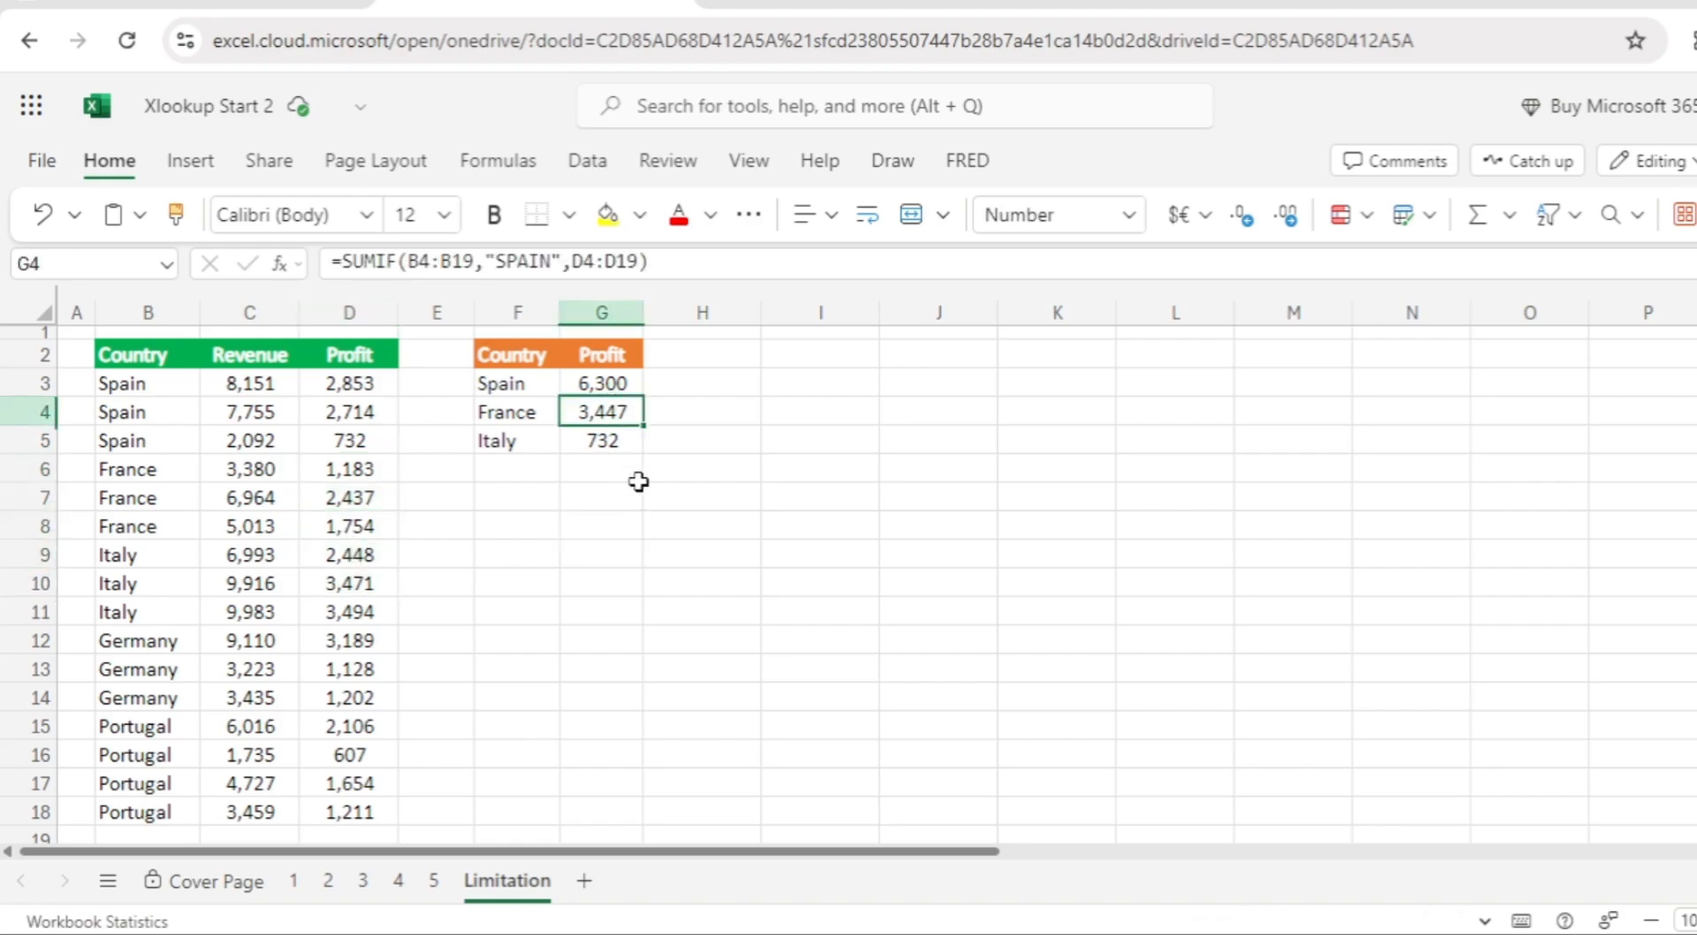